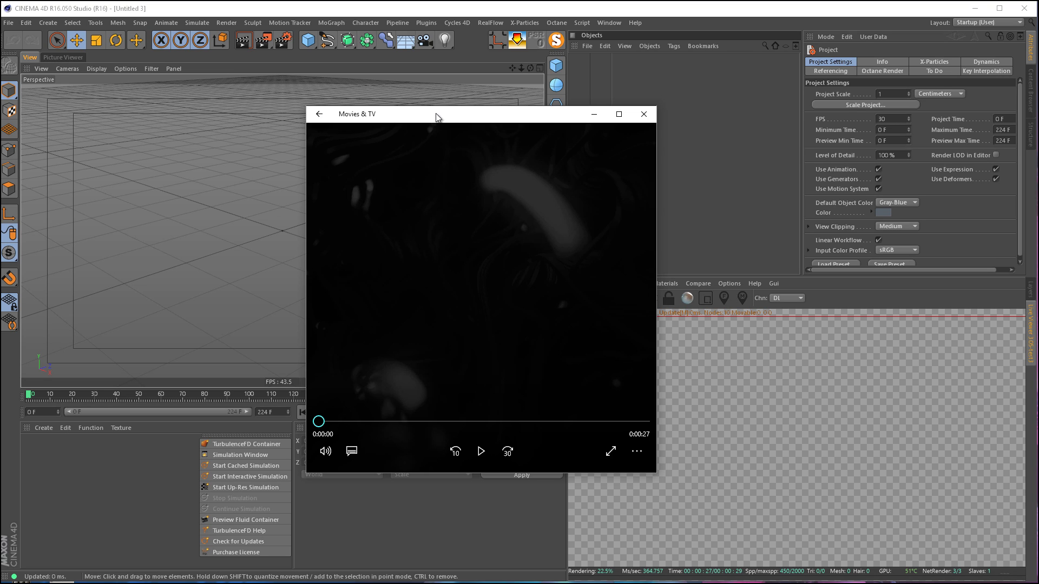
- Play the reference animation in the Movies & TV player with the volume at 61, and pause it at about 18 seconds
drag(443, 118, 449, 117)
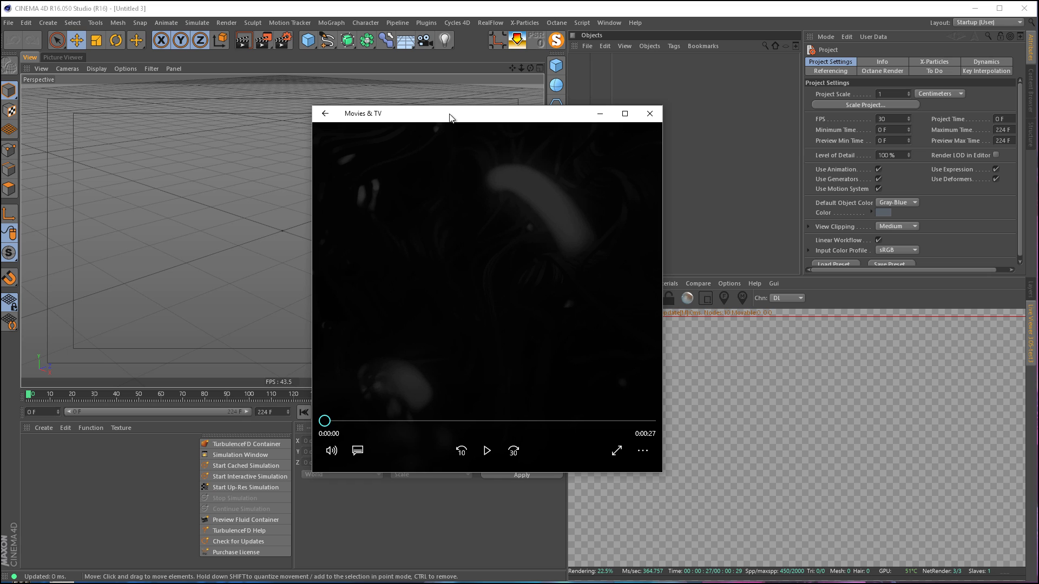
click(489, 452)
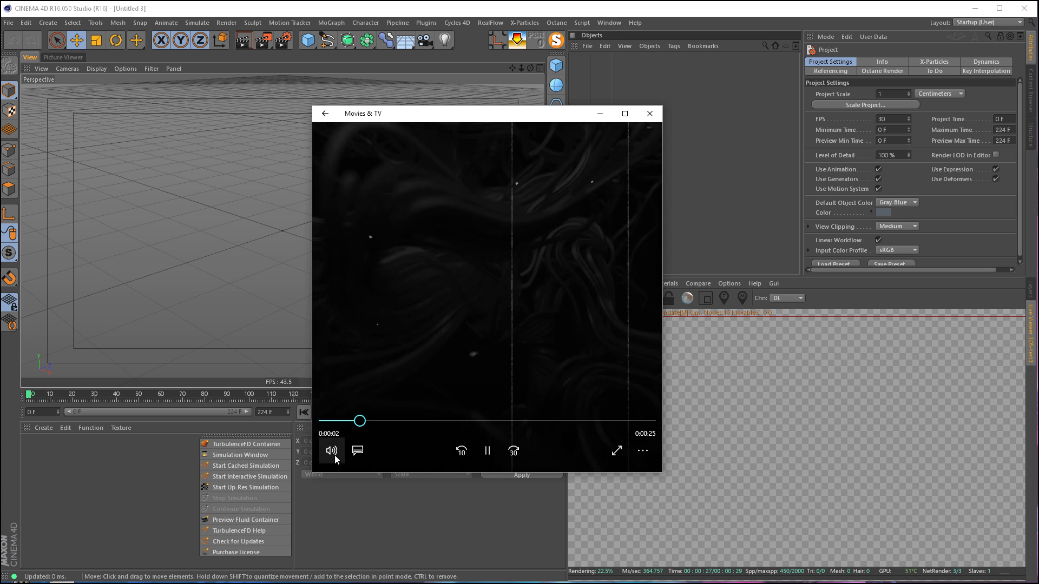
click(332, 453)
drag(388, 417, 413, 416)
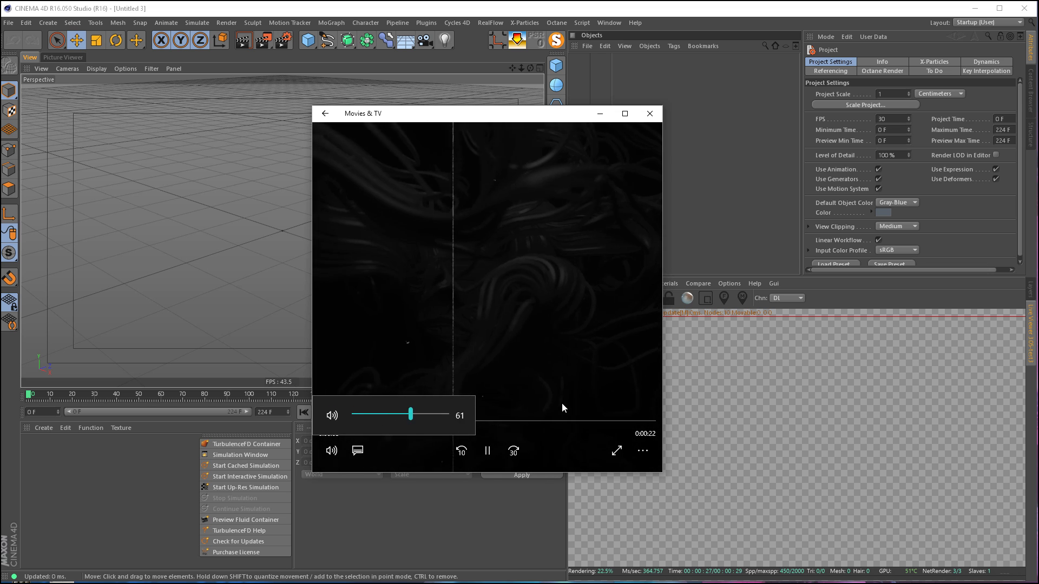
click(562, 404)
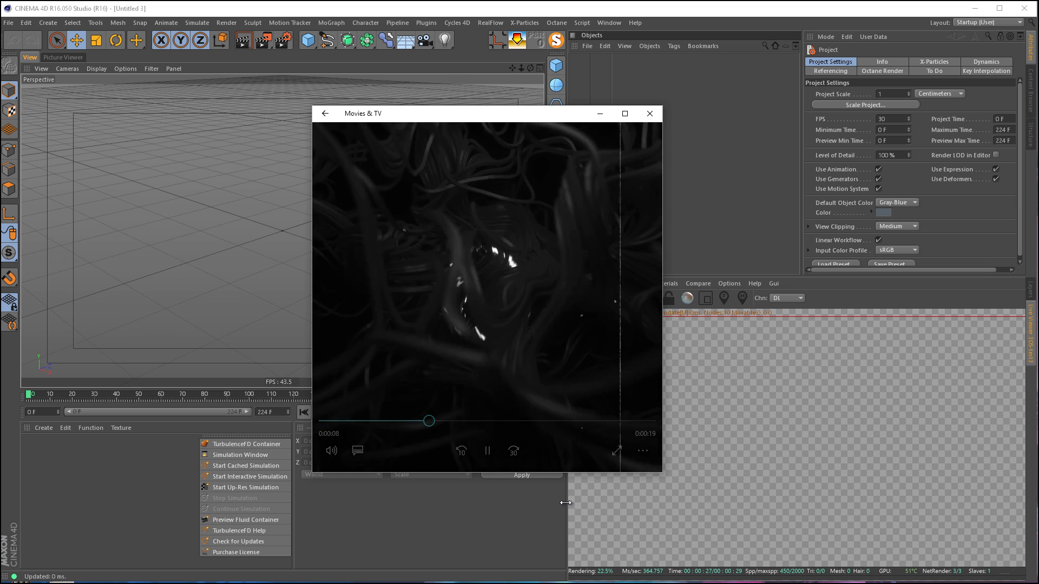
mouse_move(537, 437)
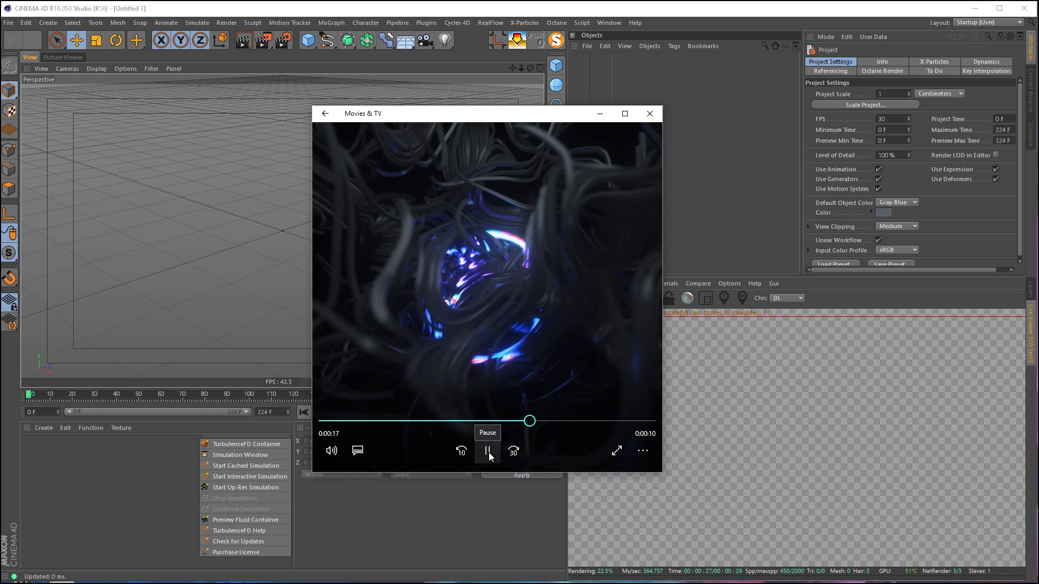
click(488, 451)
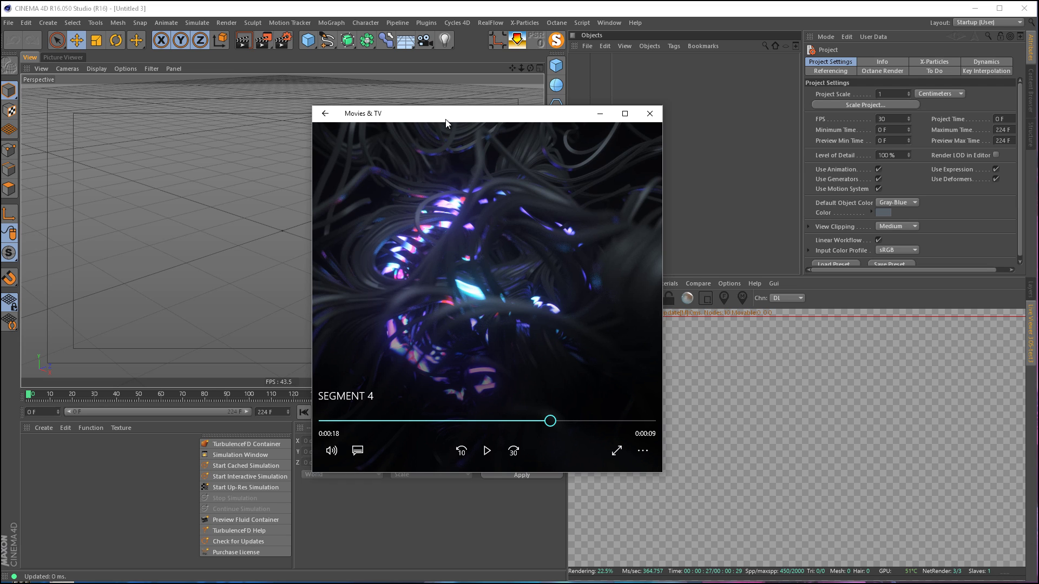
- Put the Movies & TV player out of the way and return to the empty Cinema 4D project
mouse_move(446, 120)
mouse_down()
mouse_move(430, 121)
mouse_move(463, 111)
mouse_up()
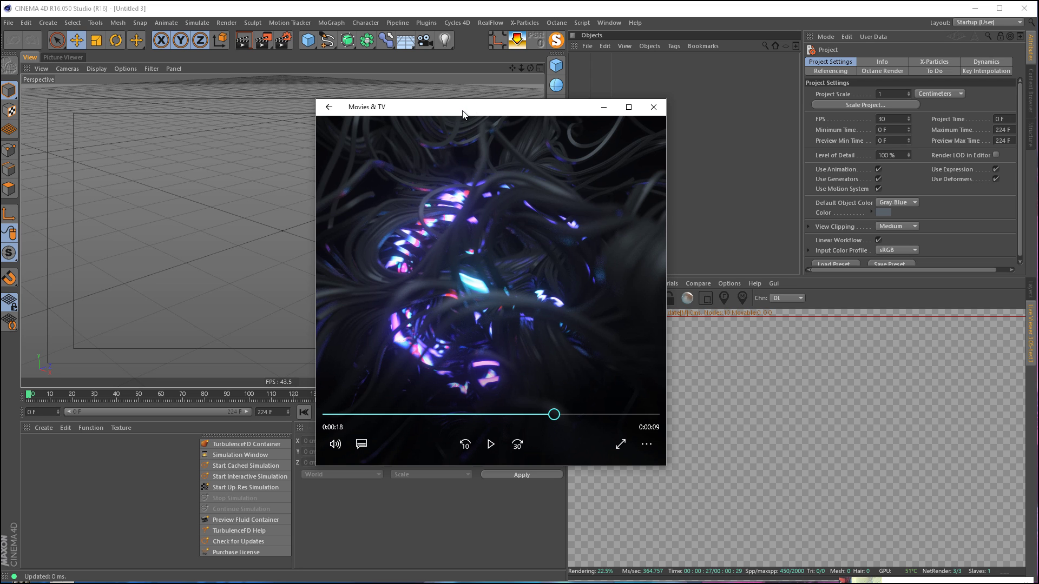
click(604, 106)
drag(611, 92, 640, 91)
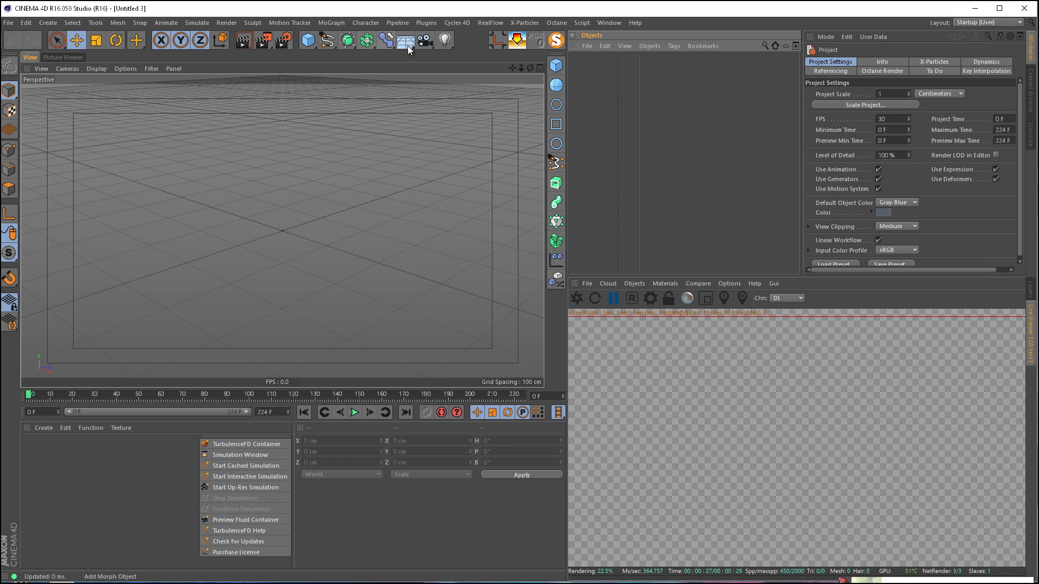
- Add an X-Particles xpEmitter to the scene and set its emitter shape to Sphere
click(523, 23)
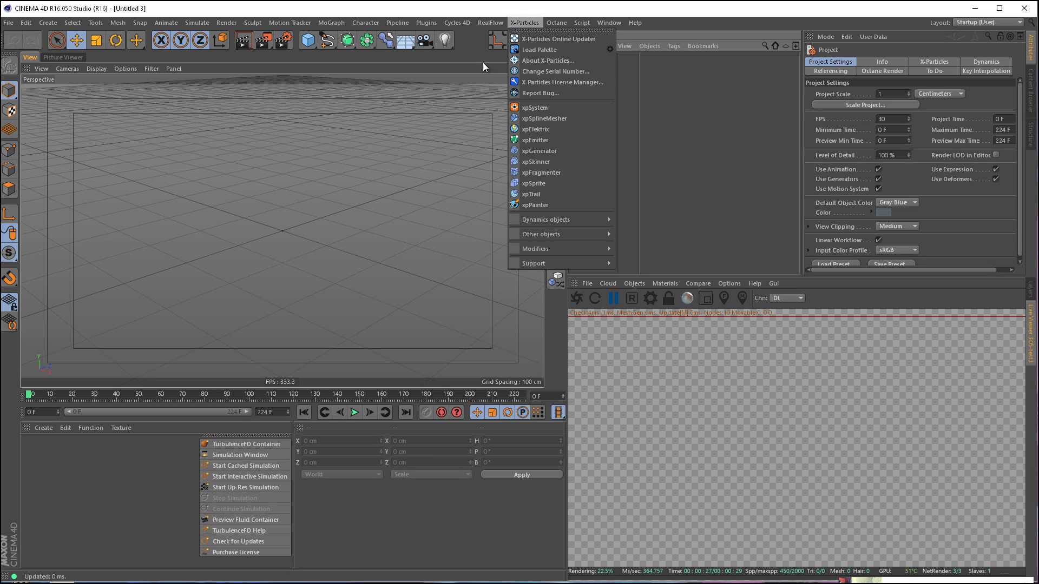
click(535, 140)
click(594, 72)
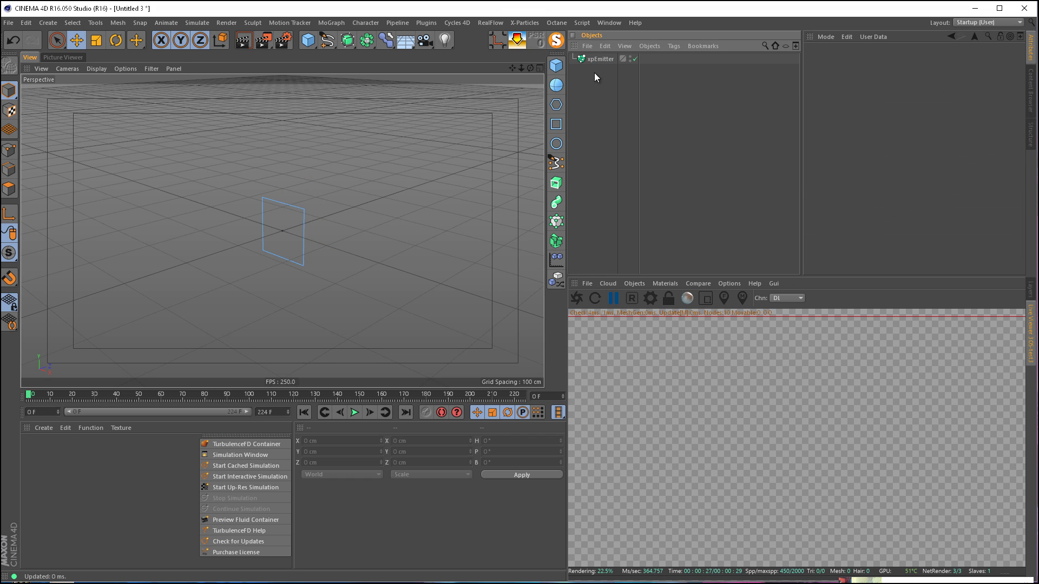
click(600, 60)
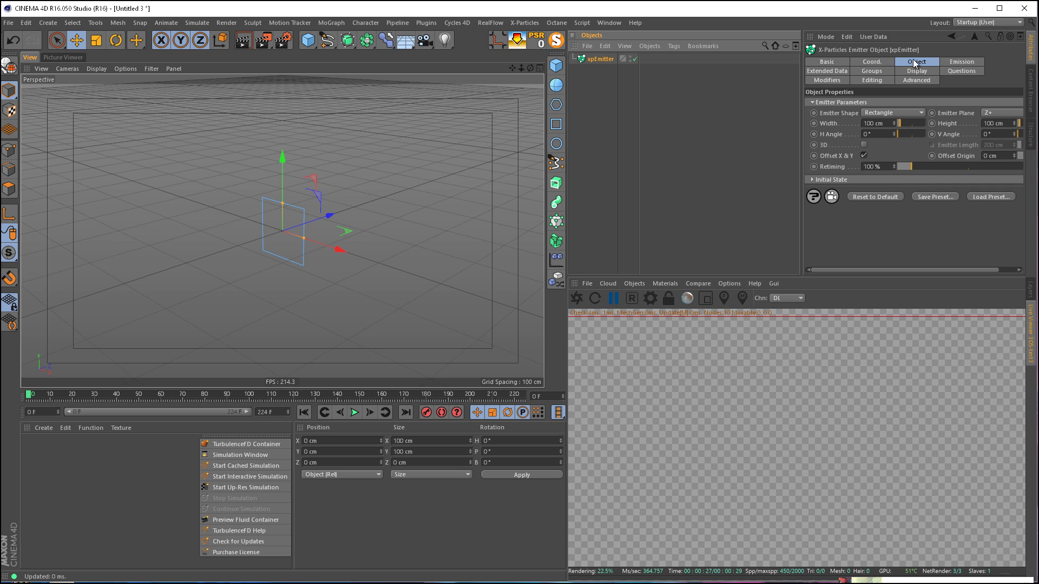
click(879, 113)
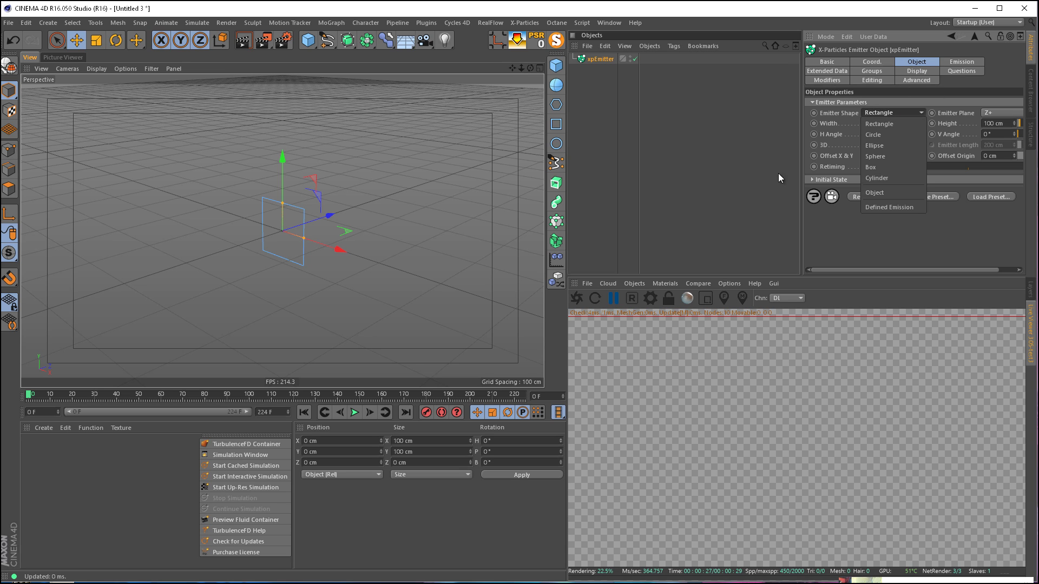
click(877, 158)
- Set the emitter's particle speed to 0 cm in its emission settings
click(942, 62)
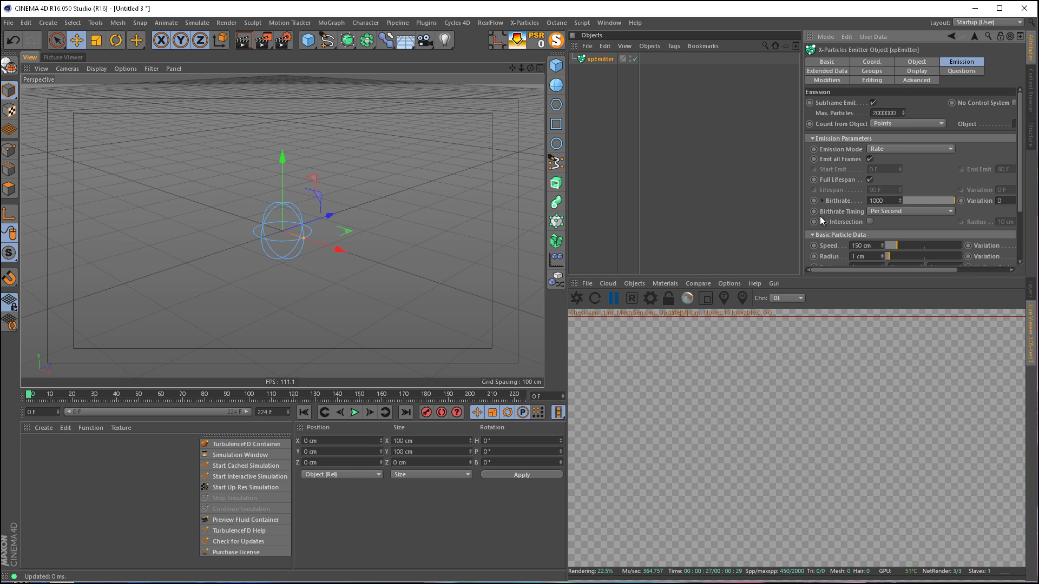
drag(872, 247, 728, 248)
text(0)
key(Return)
- Add an X-Particles xpTurbulence motion modifier to the scene
click(466, 23)
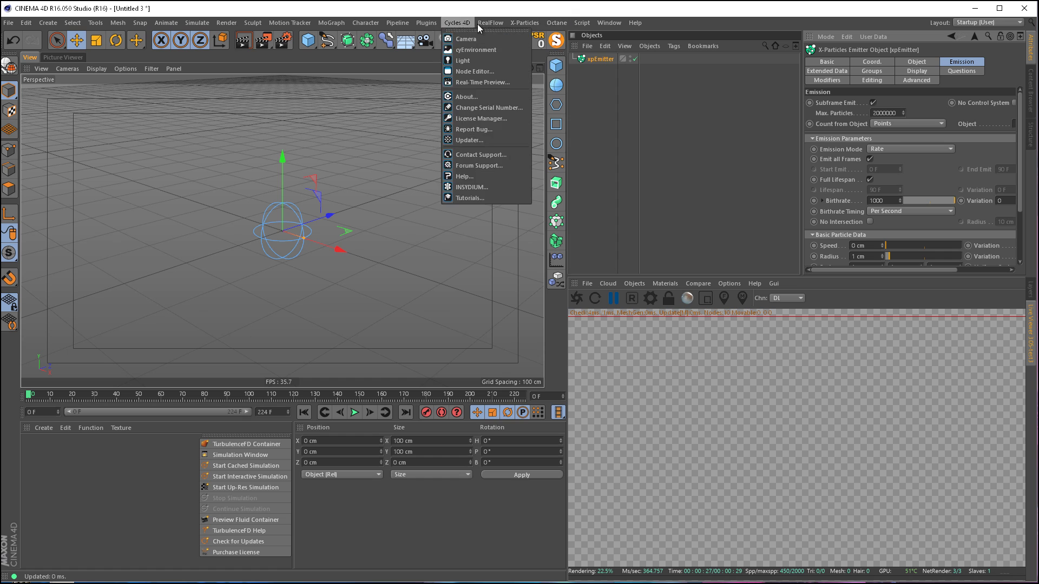
mouse_move(508, 25)
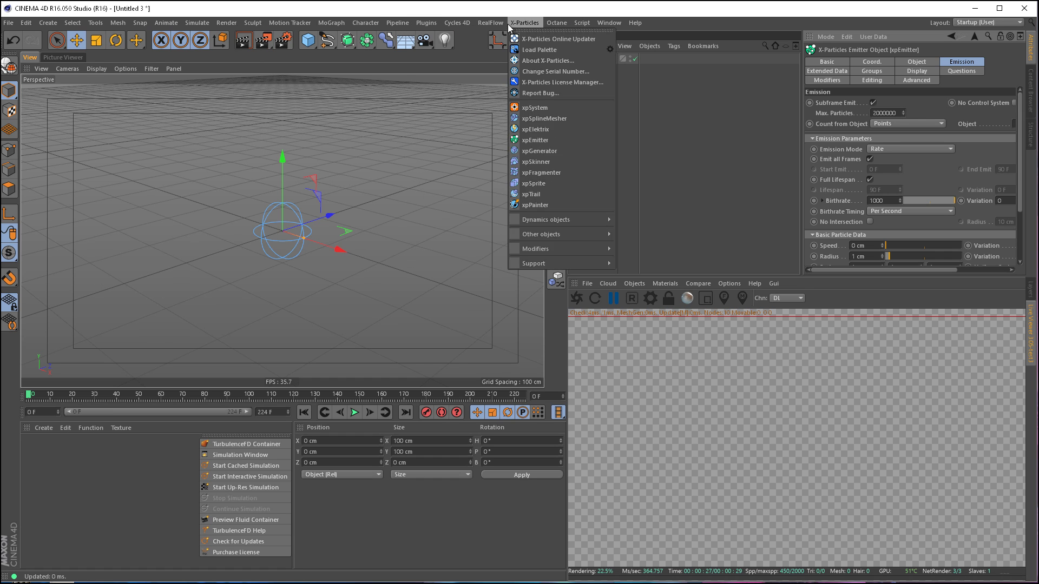
mouse_move(584, 248)
mouse_move(634, 263)
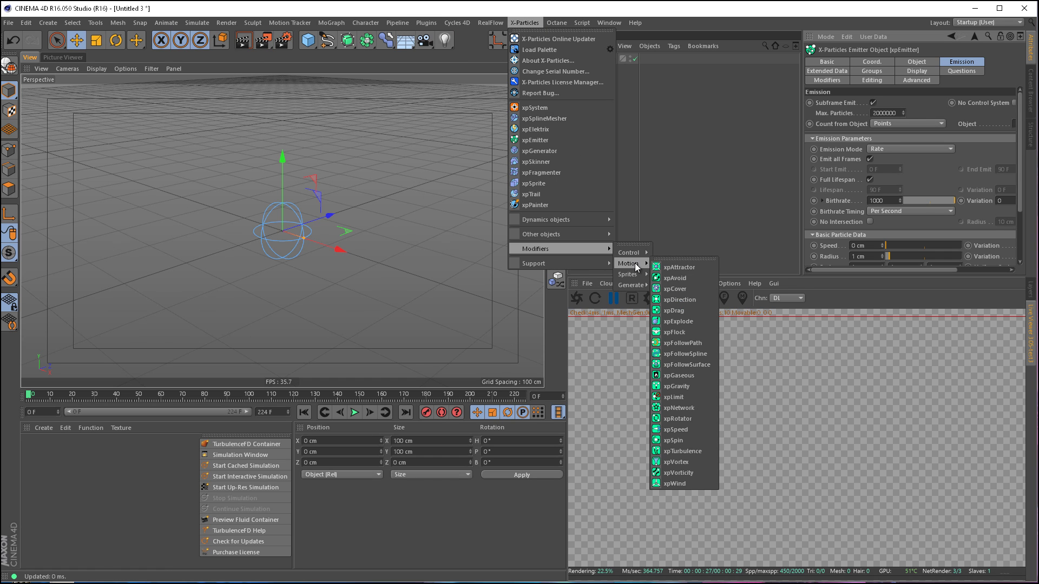
click(699, 452)
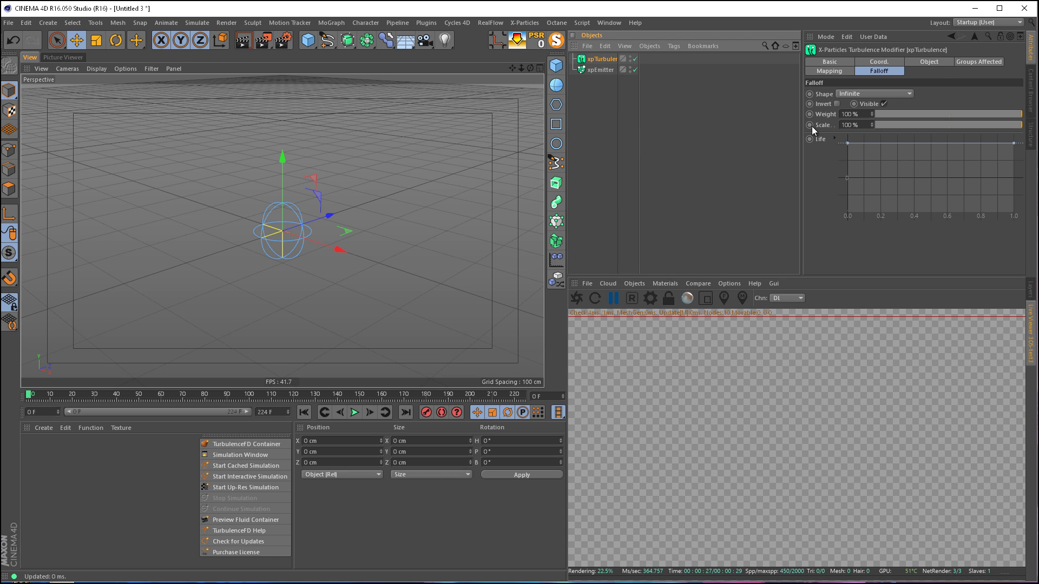
- Set the turbulence modifier's noise type to Curl and its frequency to 2%
click(929, 62)
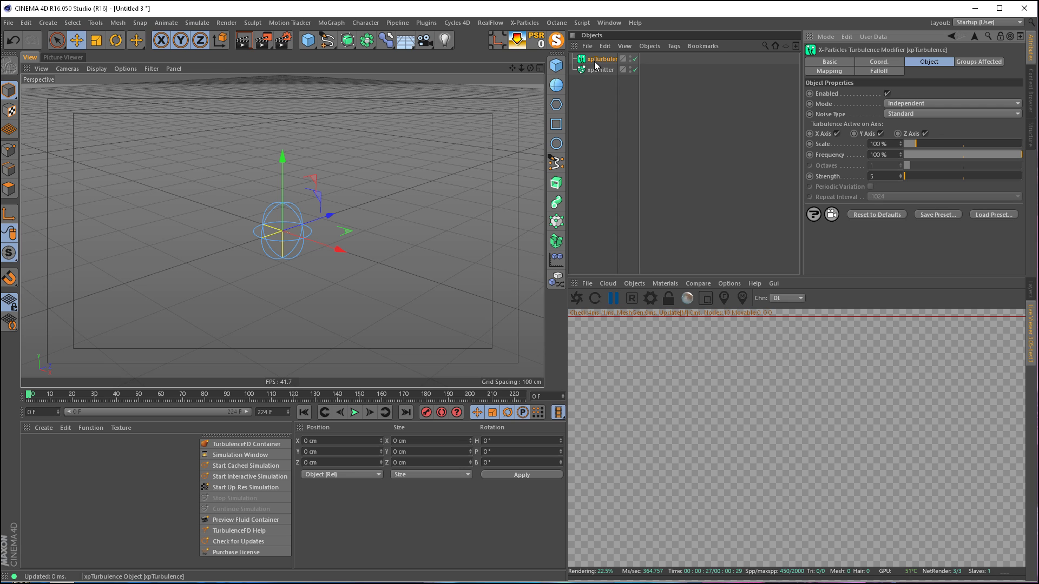
click(906, 115)
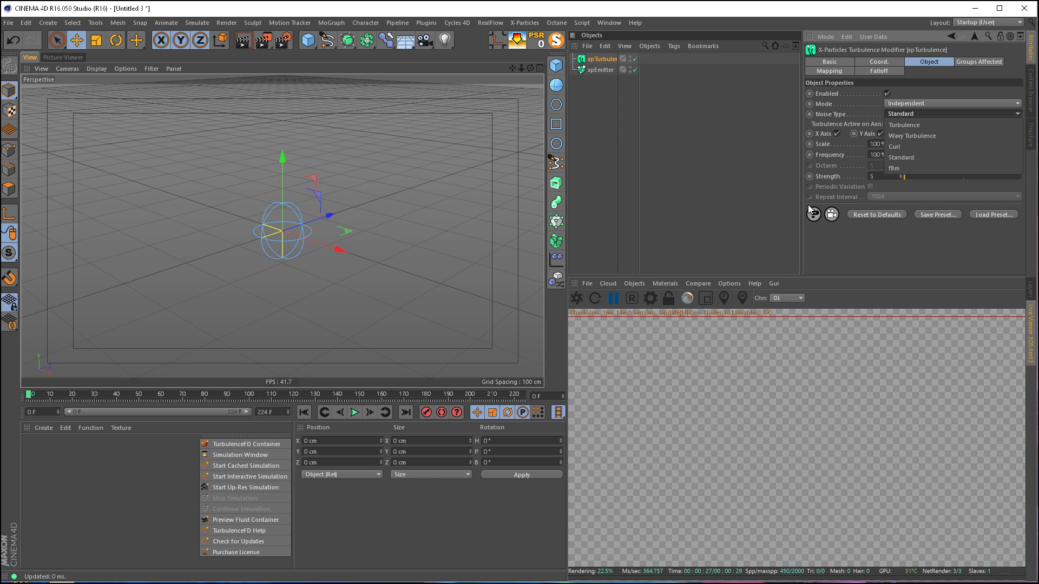
click(898, 148)
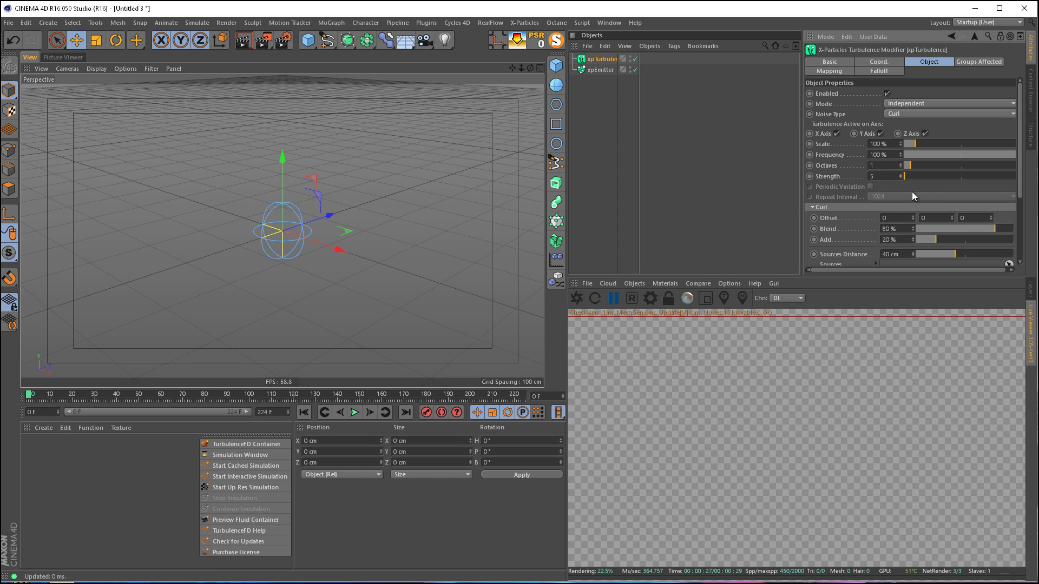
drag(886, 155, 827, 157)
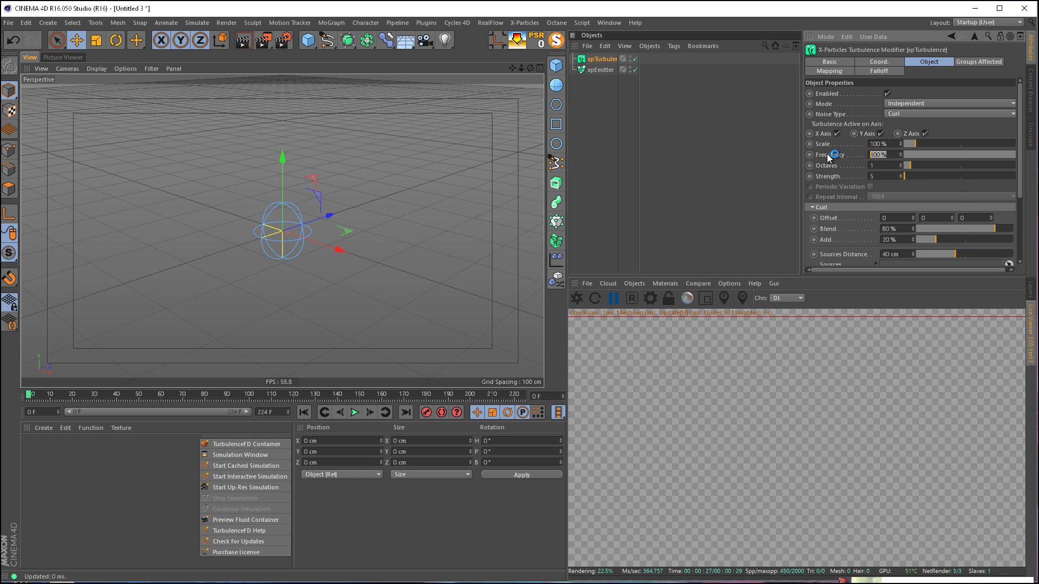
text(2)
key(Return)
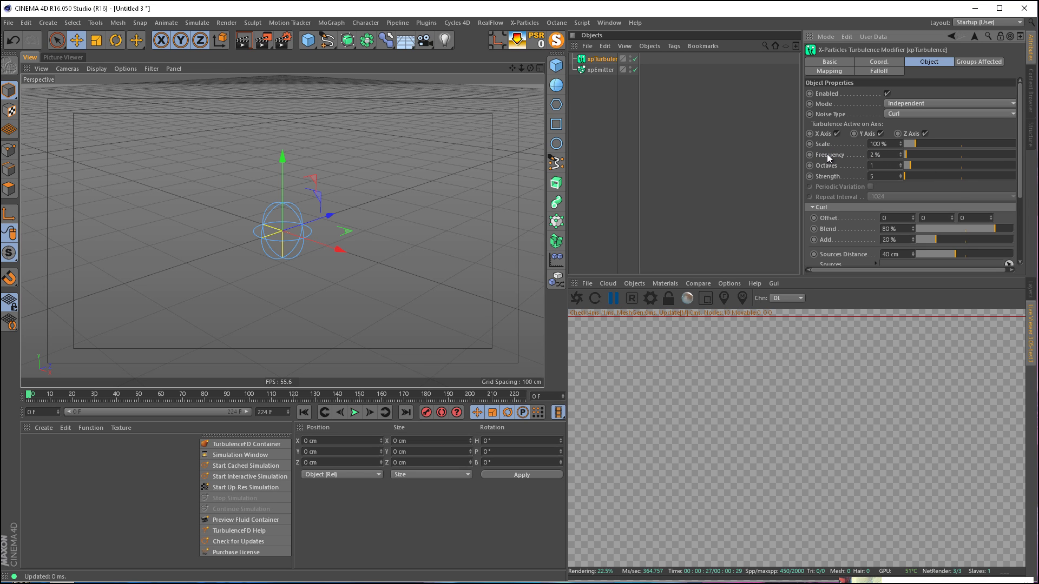
- Set the turbulence modifier's Curl blend to 100% and Add to 2%
drag(994, 230, 1026, 230)
drag(894, 240, 838, 235)
text(2)
key(Return)
- Add an xpTrail object that uses the xpEmitter as its emitter
click(600, 71)
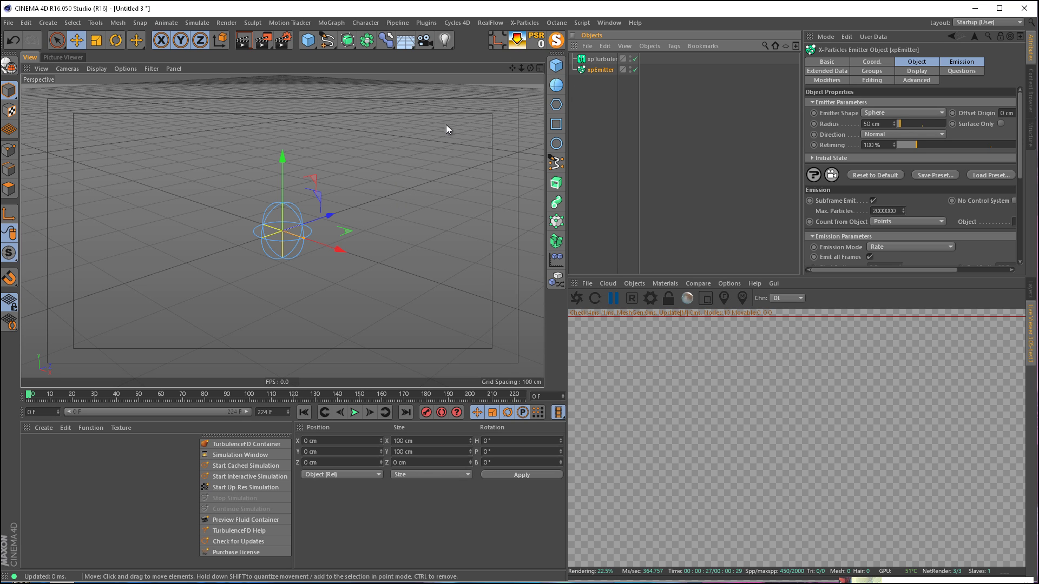
click(524, 22)
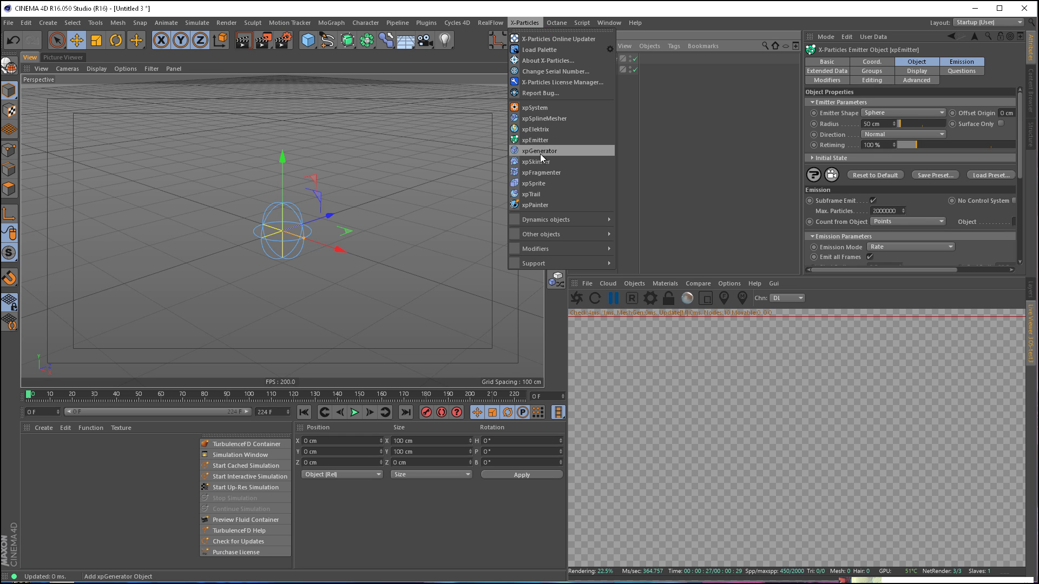
click(545, 194)
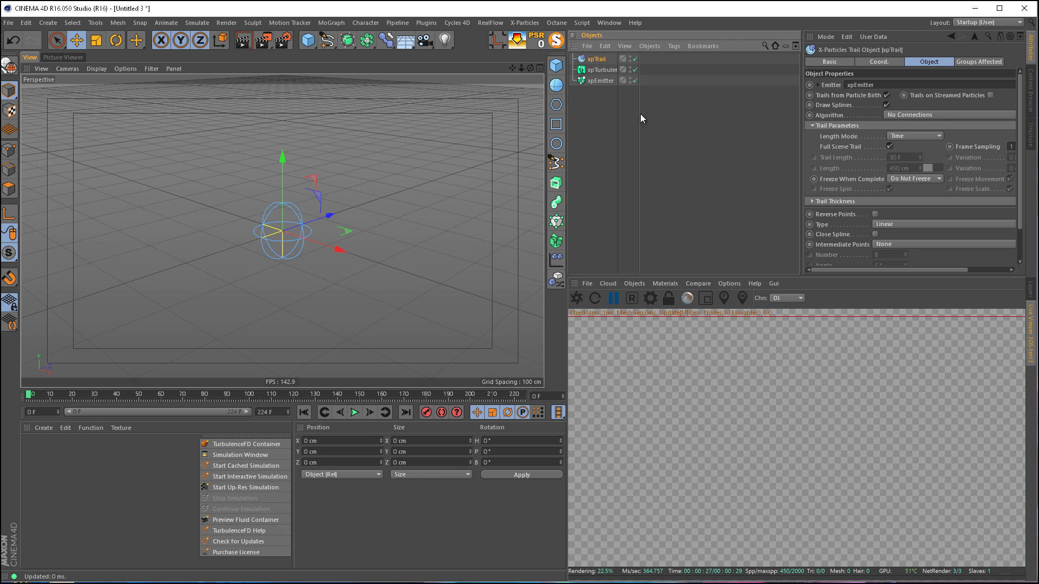
click(608, 114)
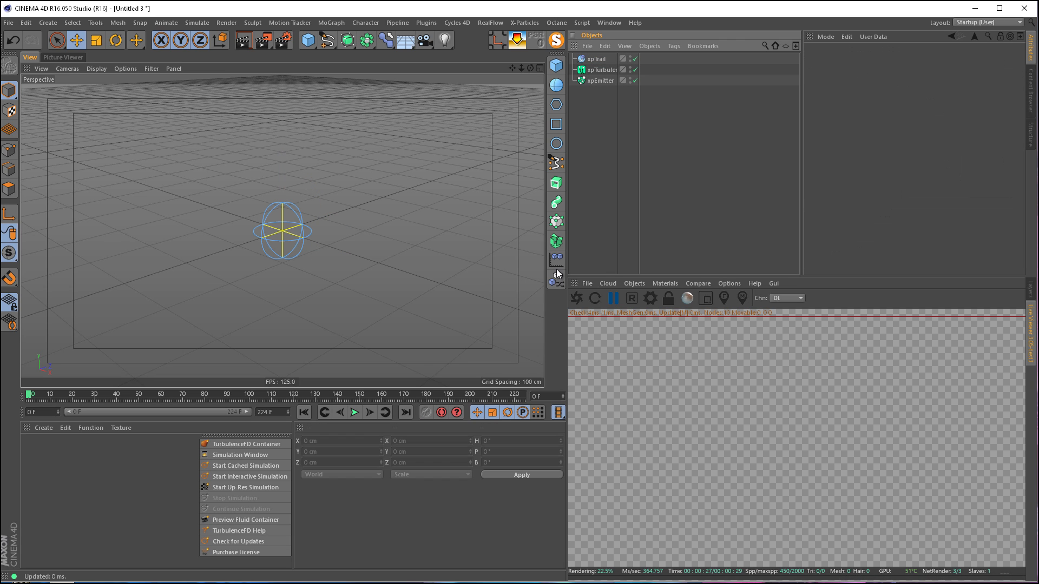
- Play the simulation to preview the particle trails, and check the trail and turbulence settings
click(355, 412)
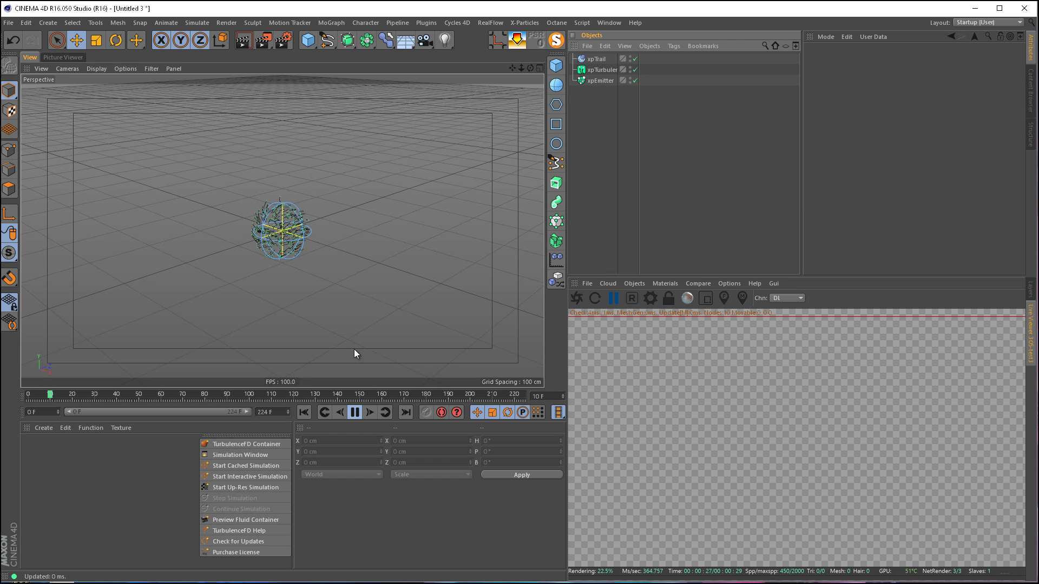
click(596, 58)
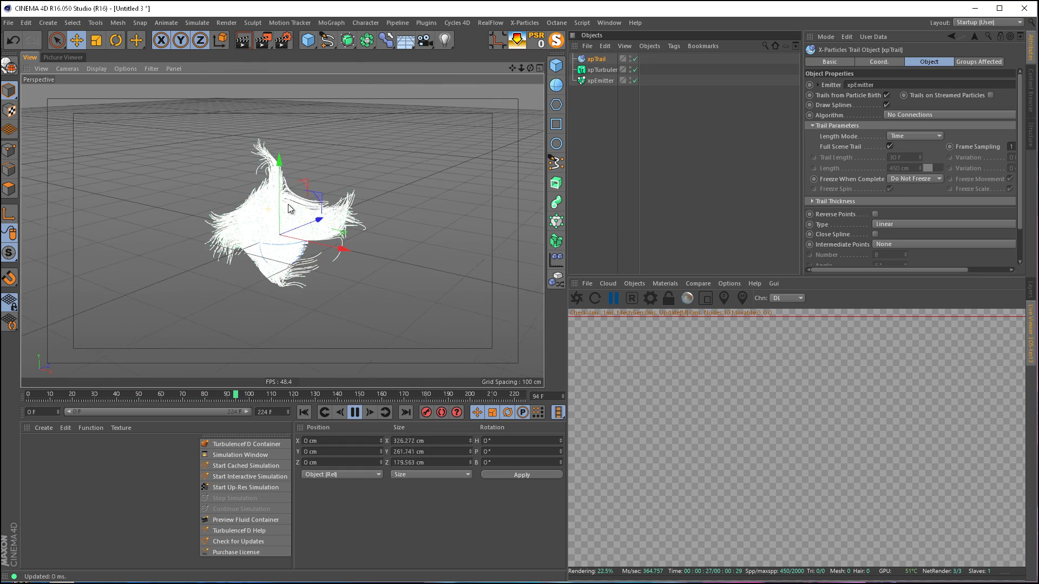
click(597, 71)
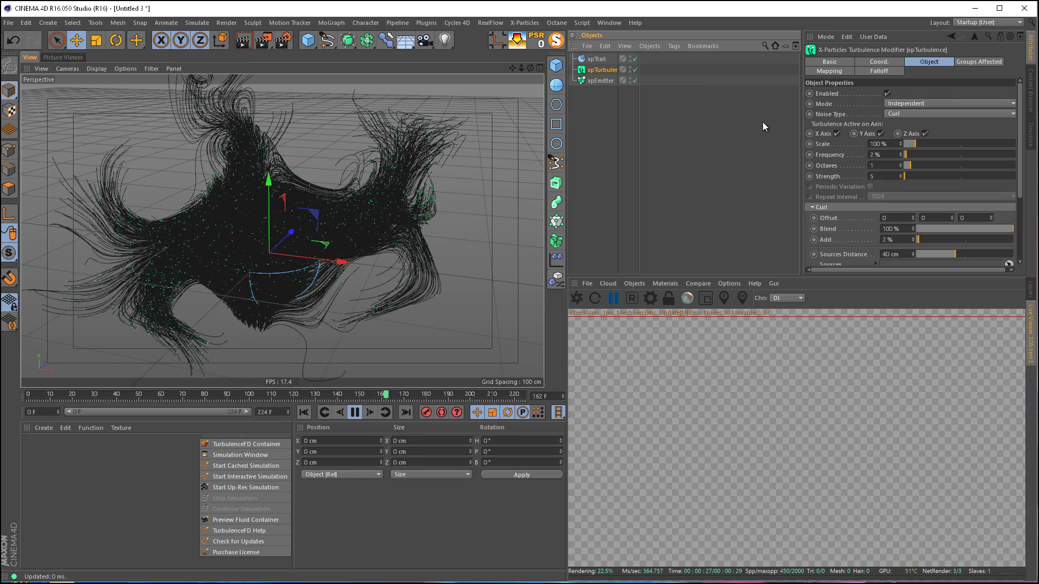
- Set the emitter's birthrate to 200
click(600, 80)
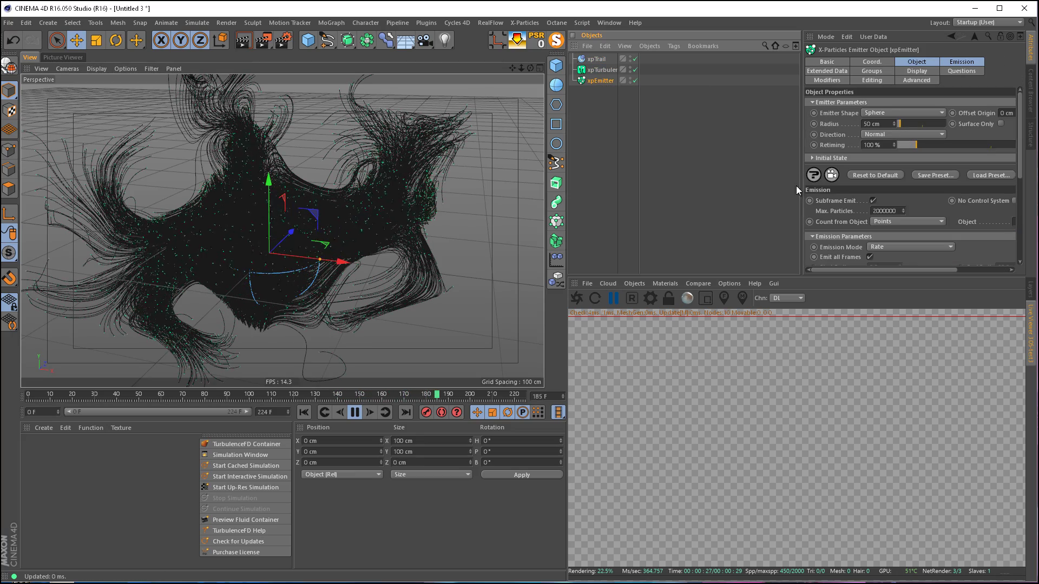
click(955, 62)
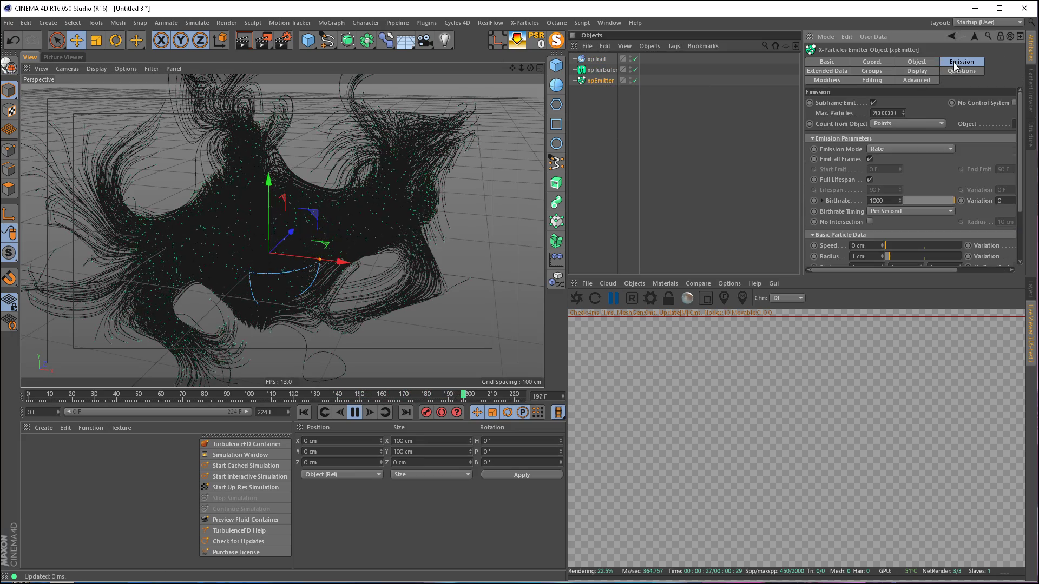
click(876, 201)
text(200)
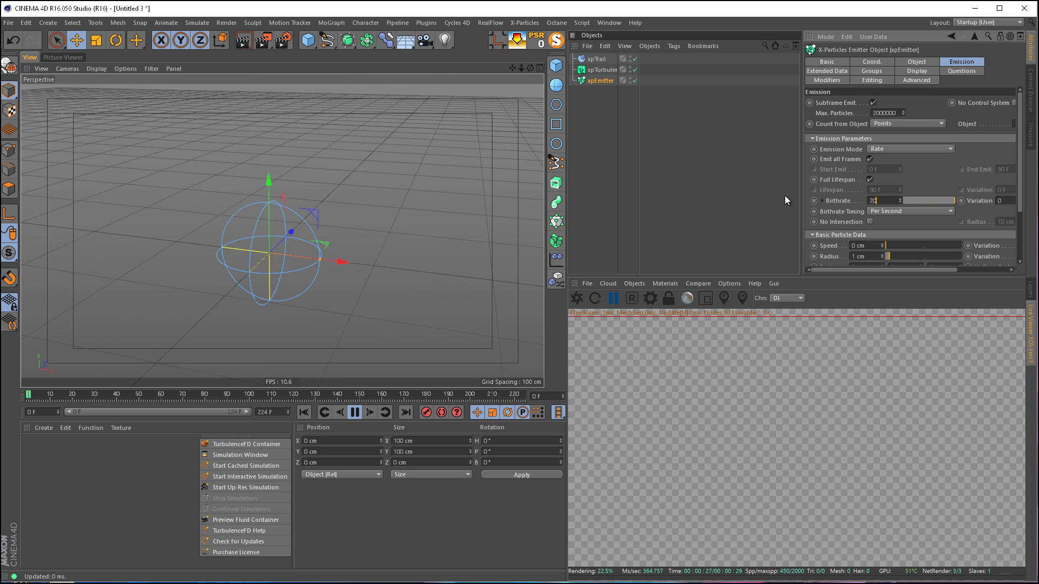
key(Return)
- Switch the emitter's emission mode to Shot
click(600, 80)
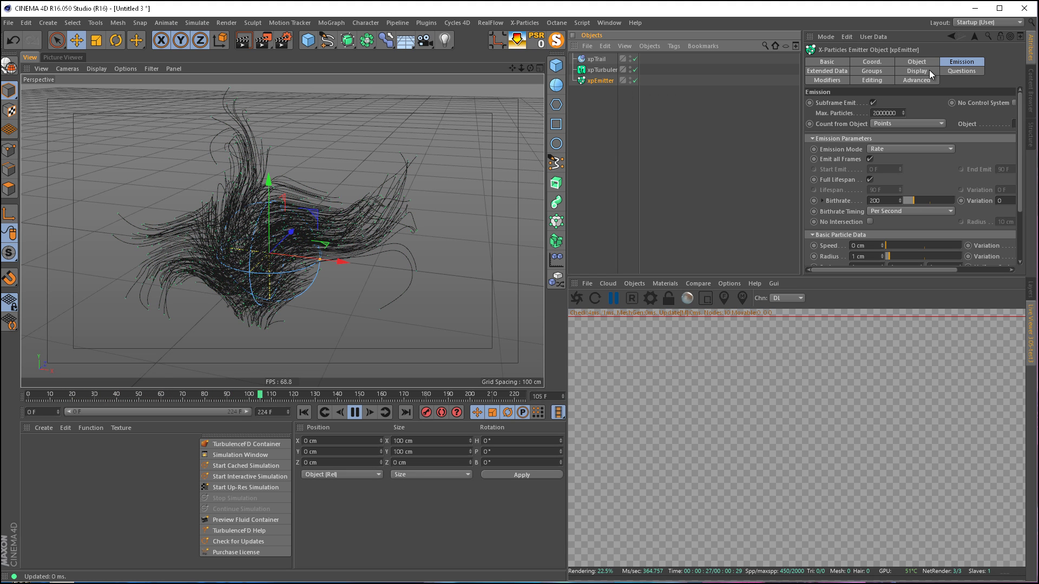
click(910, 149)
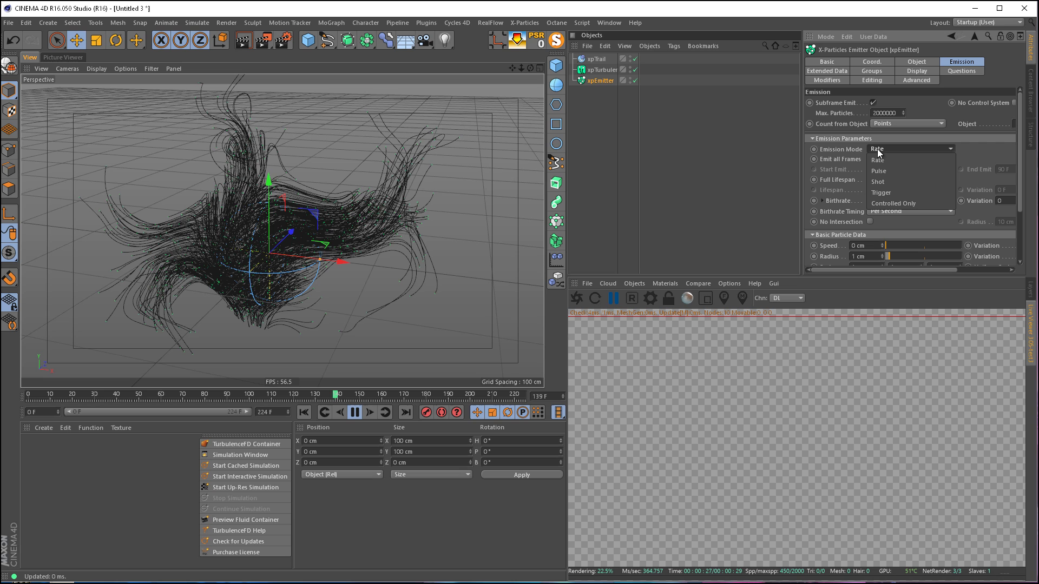
click(866, 184)
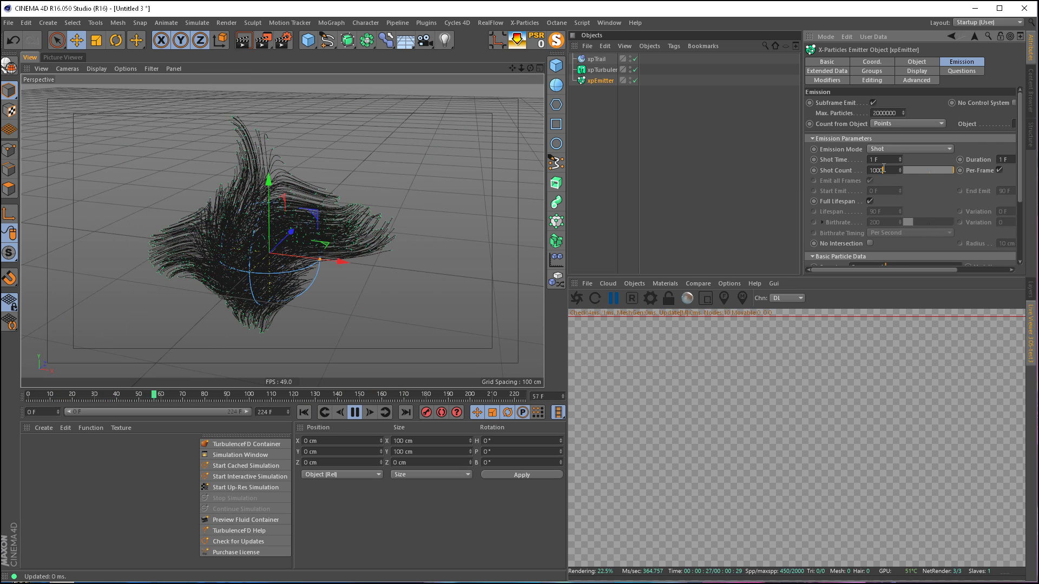
- Set the emitter's shot count to 500 particles
double_click(884, 170)
text(50)
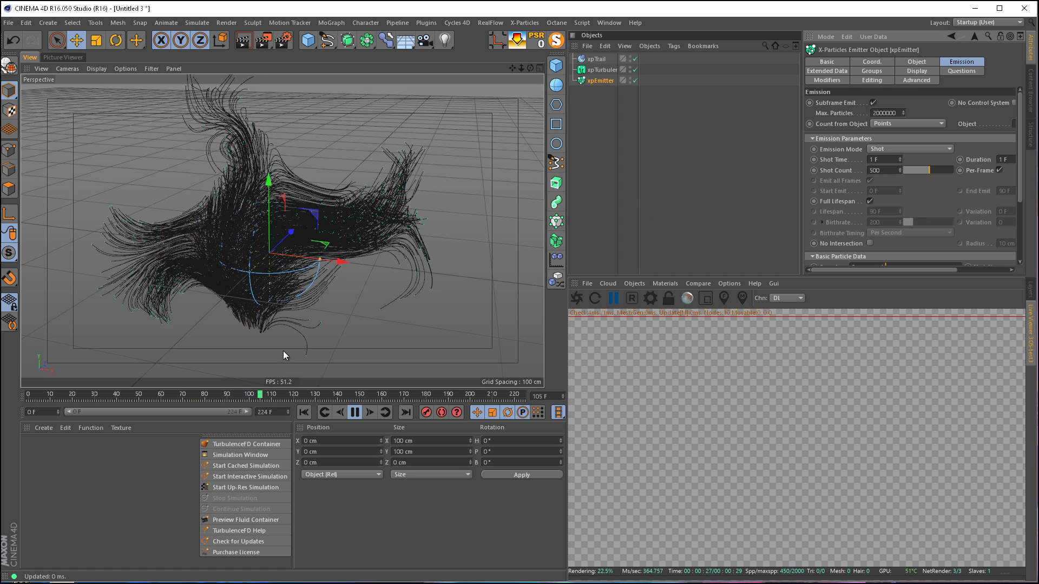
text(0)
key(Return)
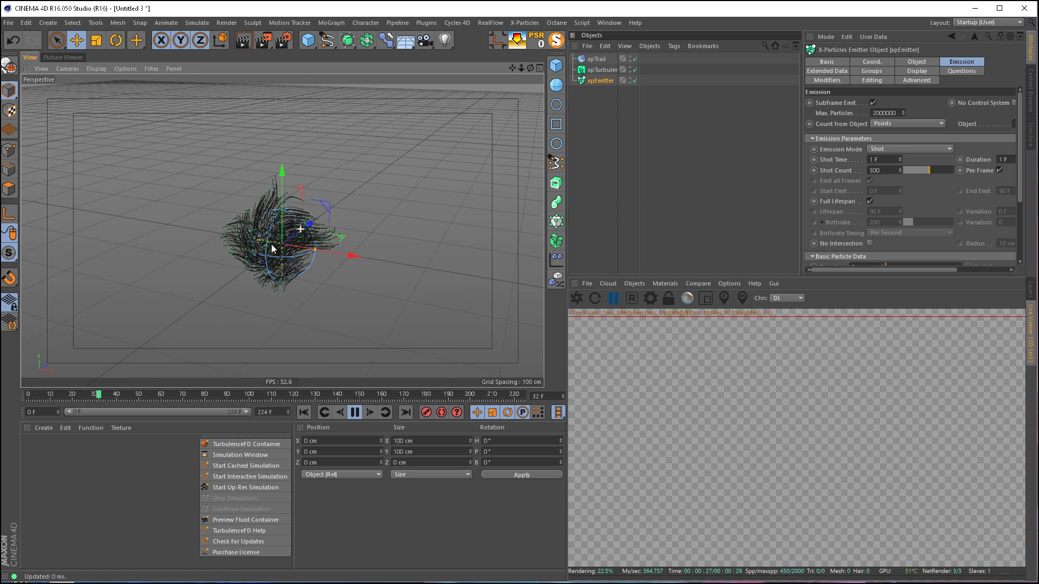
- Shorten the preview range to about 66 frames and set the turbulence modifier's scale to 75%
drag(251, 411, 127, 416)
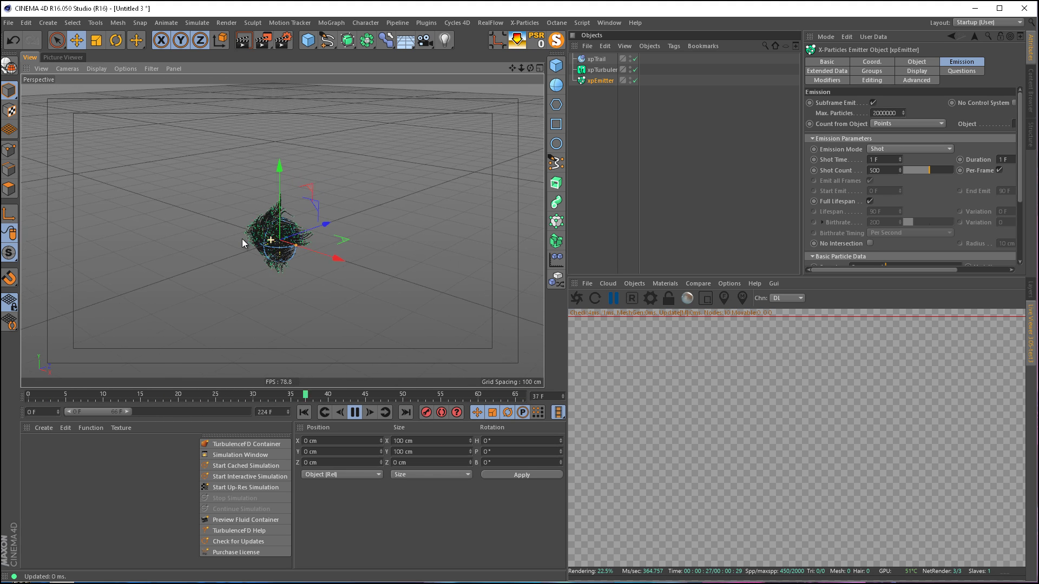
click(599, 71)
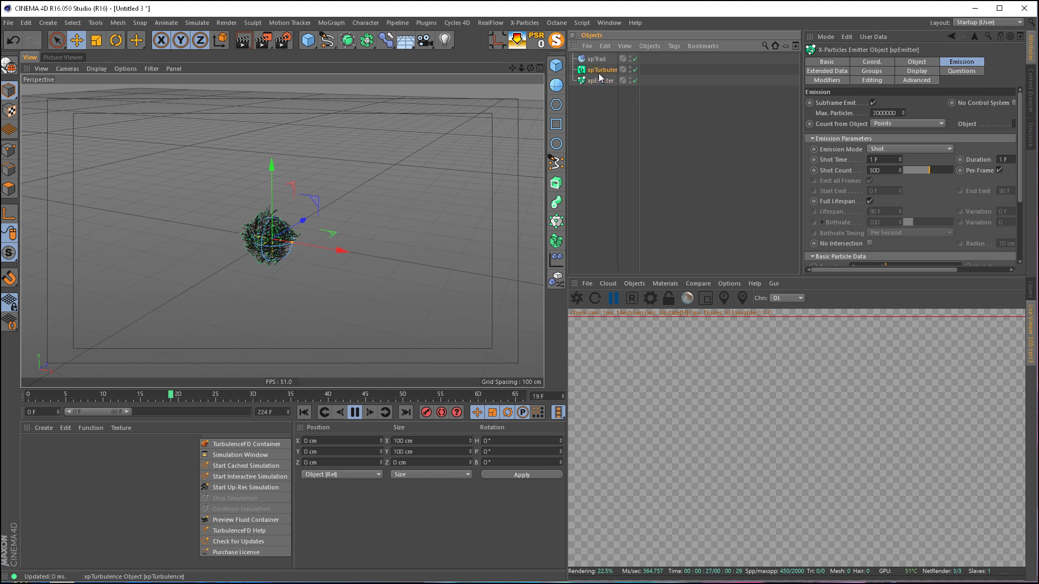
drag(889, 144, 699, 142)
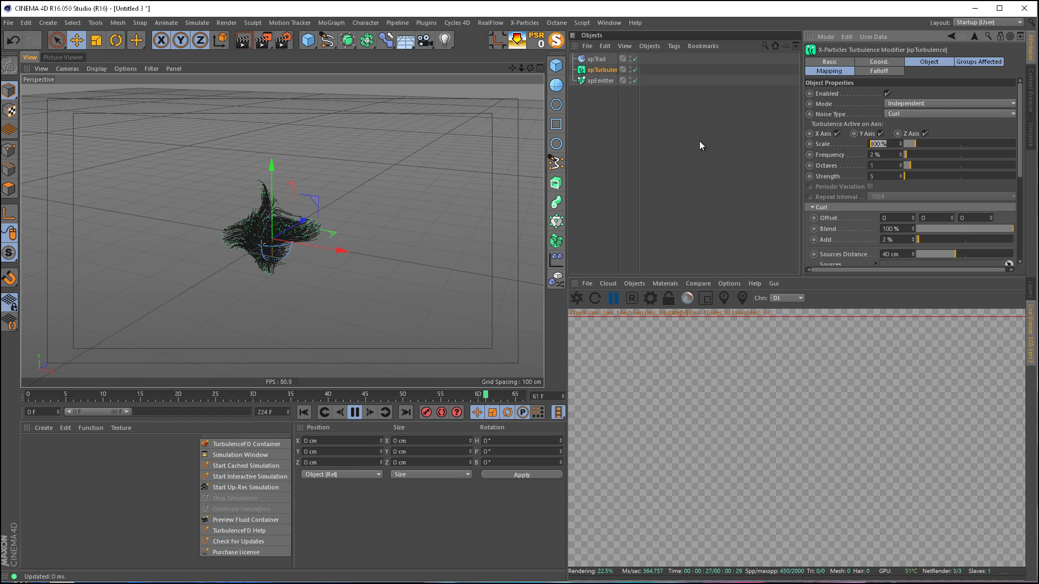
text(75)
key(Return)
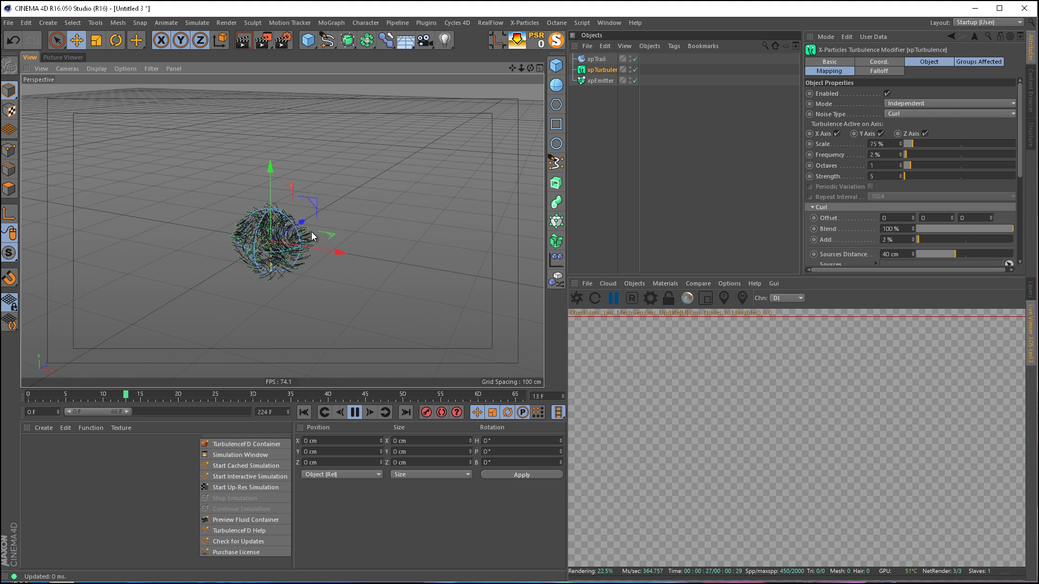
- Set the project's end frame to 500 and extend the preview range over the full timeline
drag(128, 412, 267, 413)
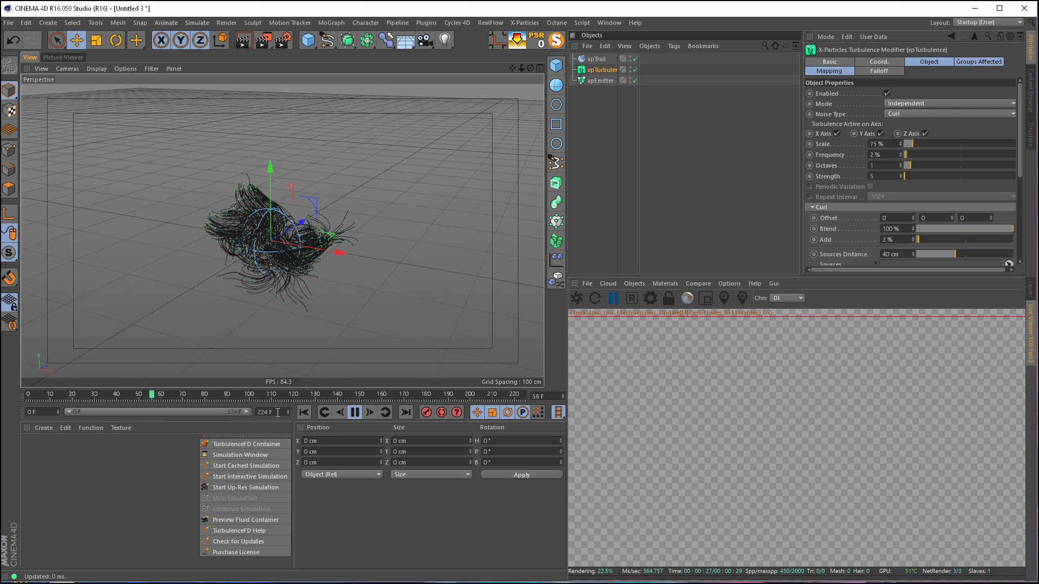
double_click(265, 412)
text(500)
key(Return)
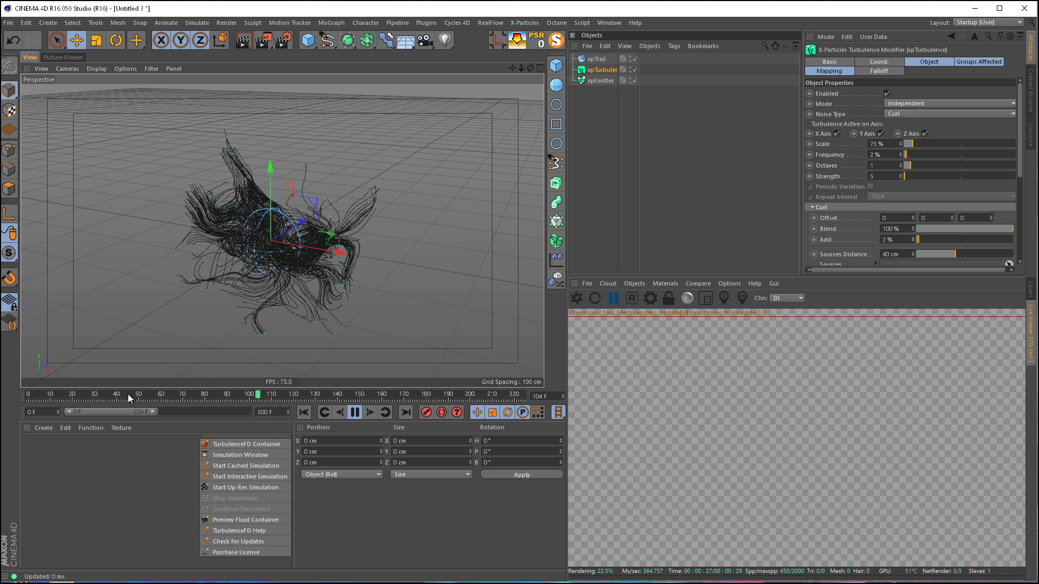
drag(153, 412, 246, 414)
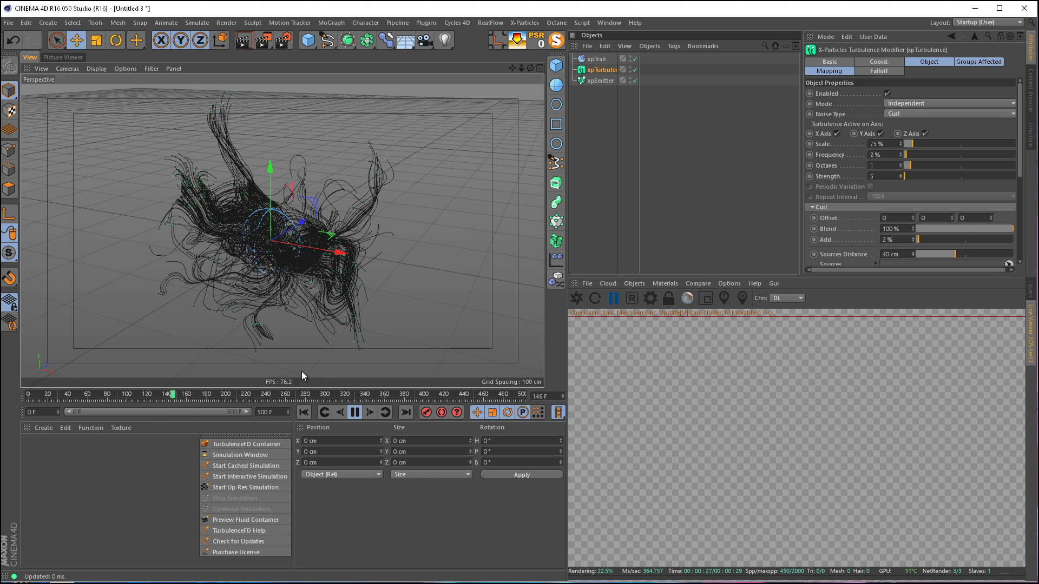
- Replay the simulation from the start, stop it at frame 238 and inspect the trails from several angles
click(304, 411)
mouse_move(311, 240)
alt+right_down()
mouse_move(244, 249)
mouse_move(285, 250)
alt+right_up()
mouse_move(298, 249)
alt+mouse_down()
mouse_move(280, 249)
mouse_move(326, 246)
mouse_move(285, 254)
mouse_move(318, 240)
alt+mouse_up()
click(354, 414)
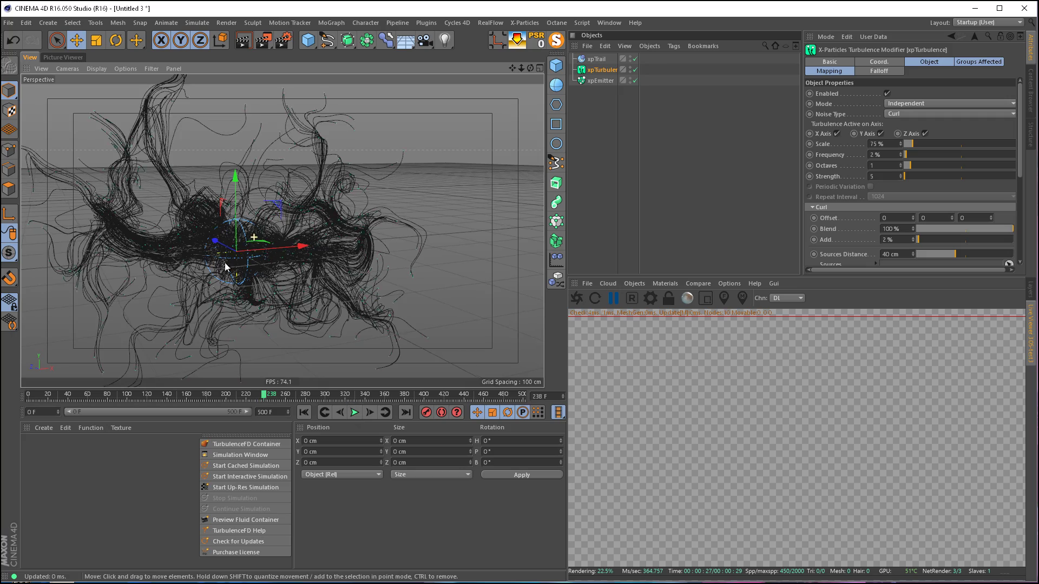
scroll(230, 254, down, 5)
alt+drag(229, 255, 280, 171)
scroll(249, 234, up, 5)
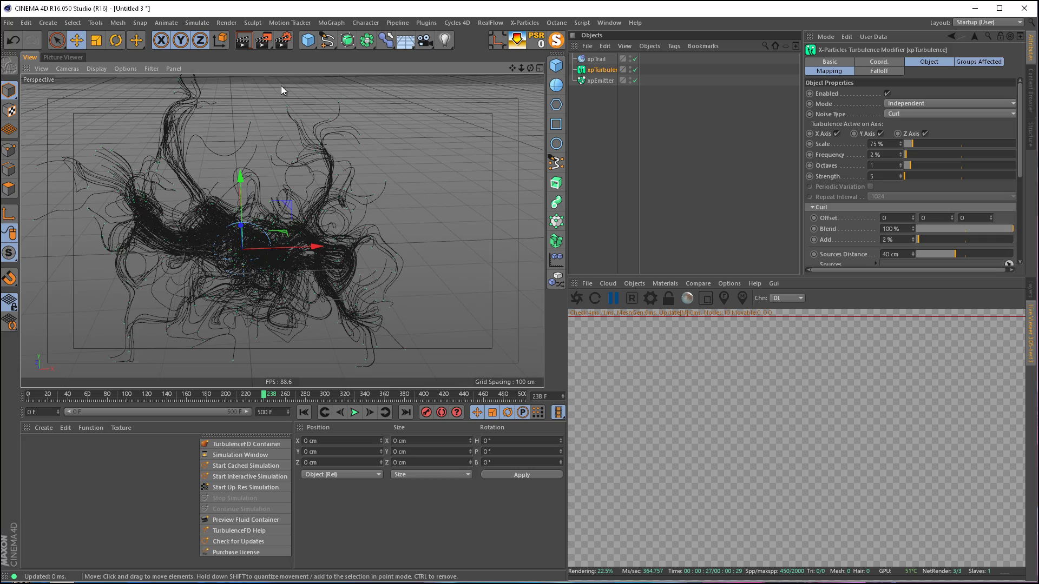
alt+drag(306, 206, 288, 212)
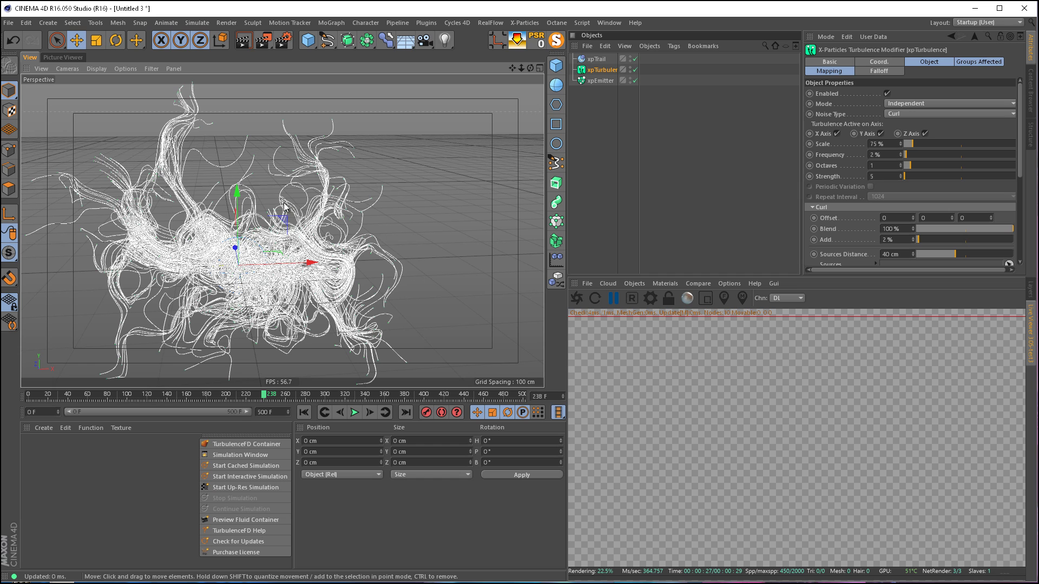
- Bake a copy of the xpTrail object into a spline with Current State to Object, and disable the X-Particles objects
click(602, 98)
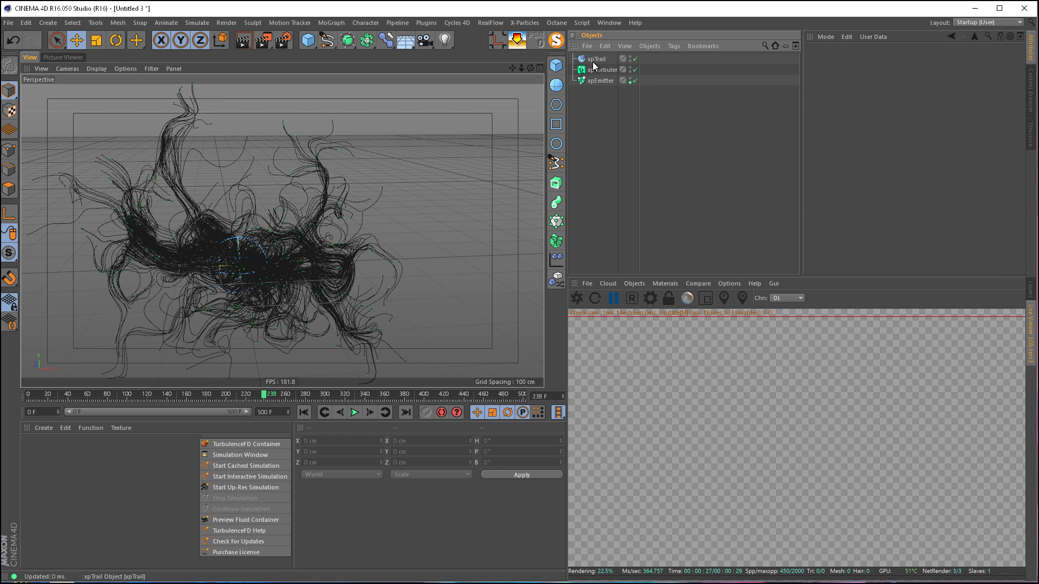
click(595, 59)
ctrl+drag(608, 120, 608, 122)
right_click(597, 92)
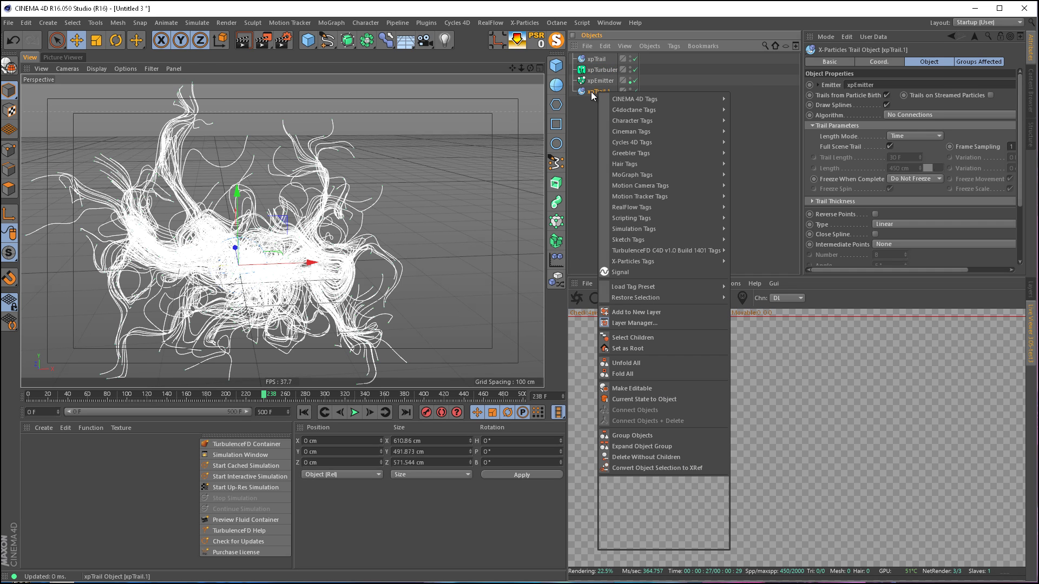
click(654, 399)
click(618, 145)
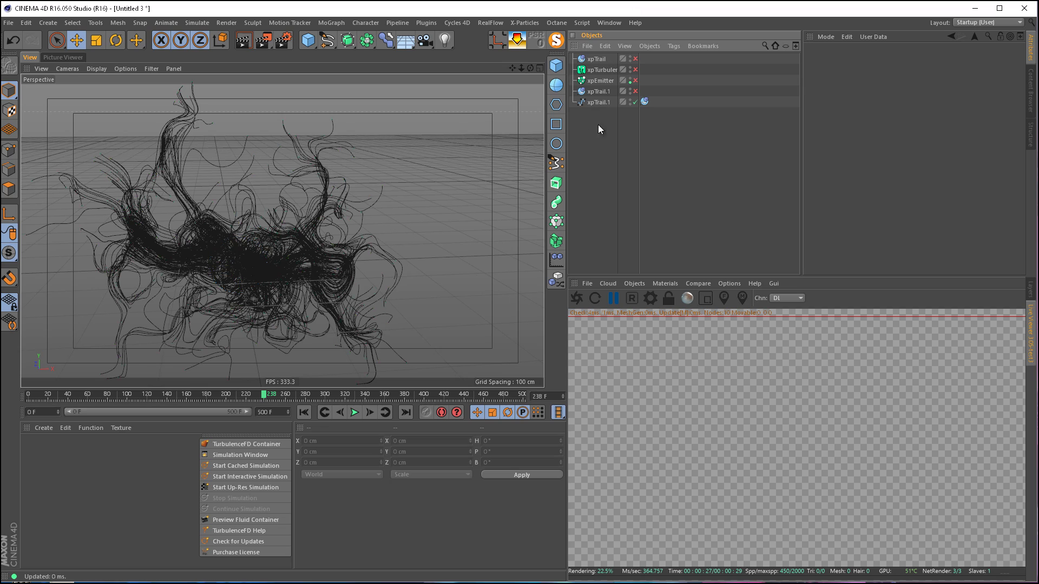
- Remove the X-Particles tag from the baked trail spline, leaving that spline selected
click(595, 103)
alt+right_drag(233, 245, 291, 243)
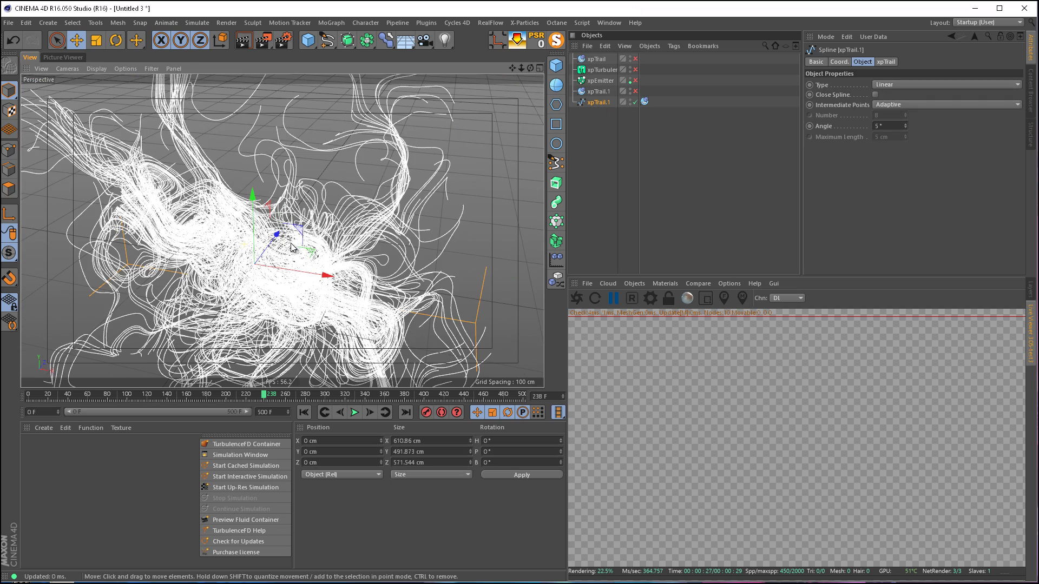
click(647, 122)
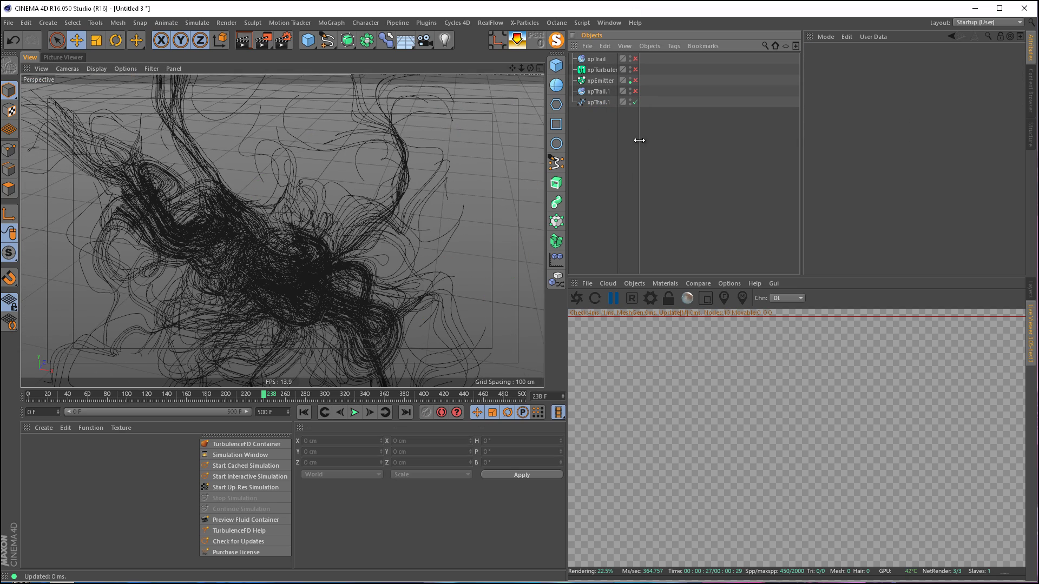
scroll(263, 239, down, 5)
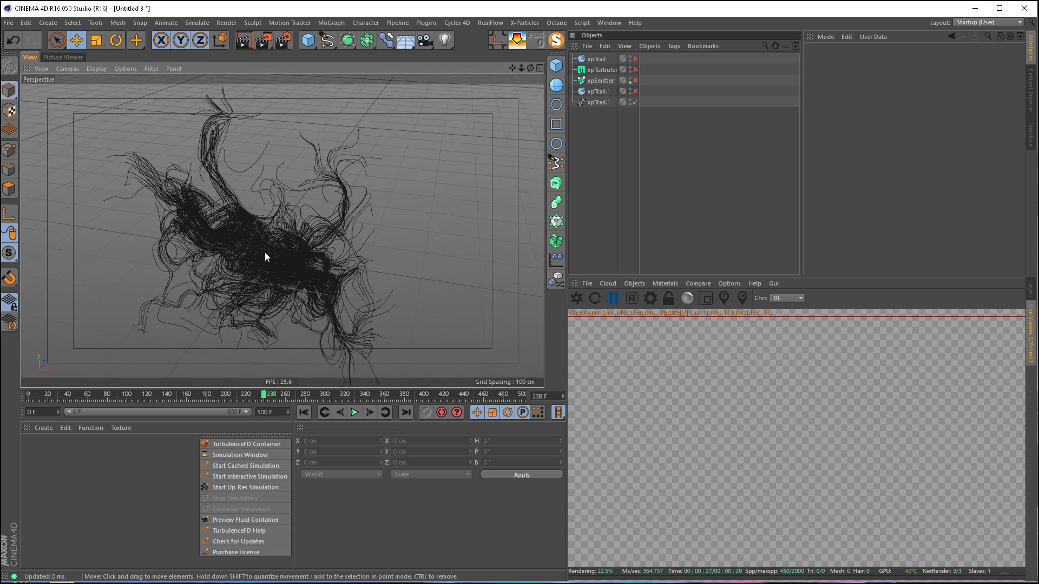
alt+right_drag(250, 251, 544, 205)
click(599, 102)
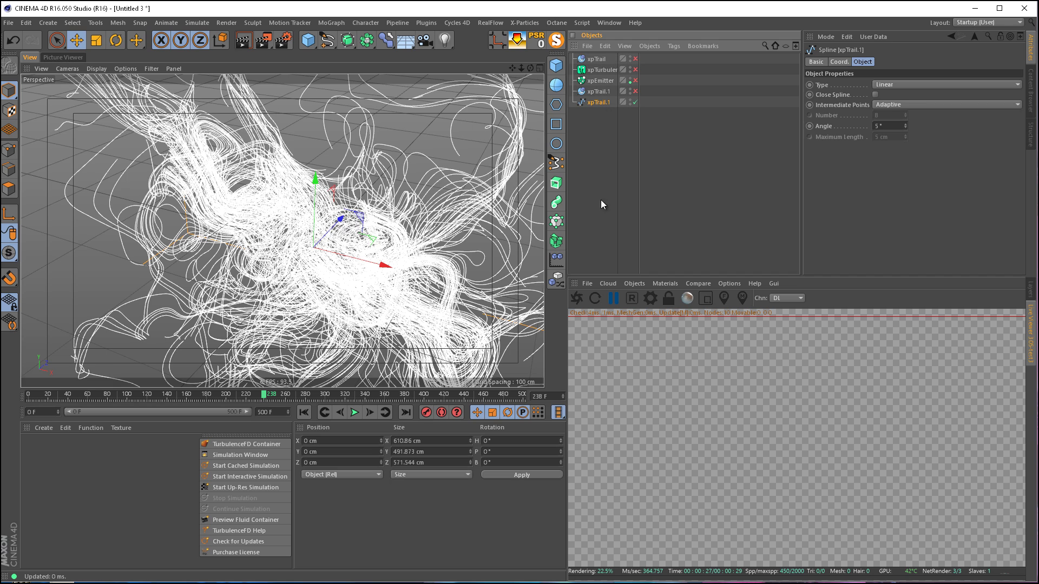
shift+click(556, 202)
click(593, 124)
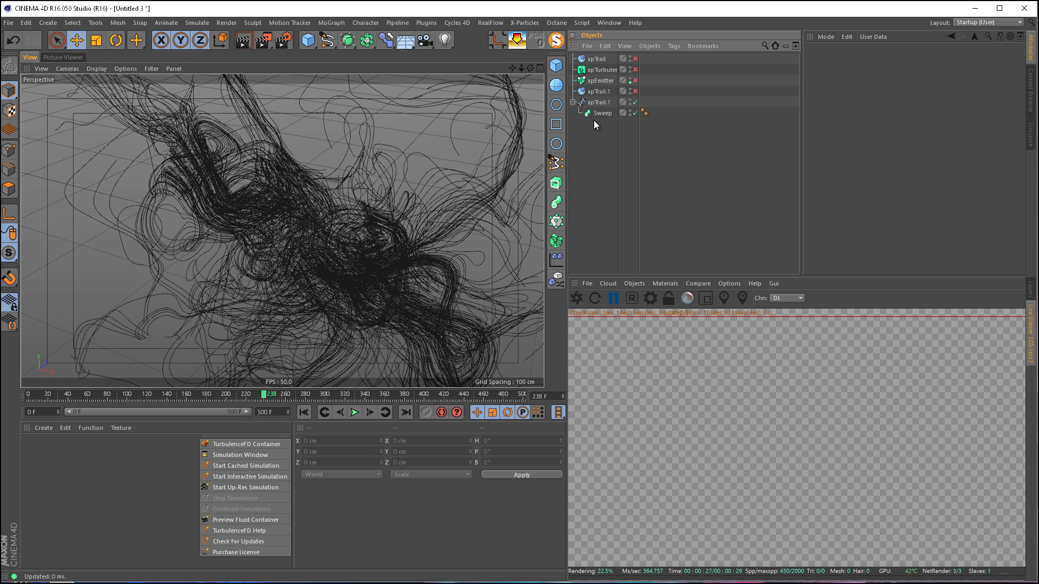
key(ctrl+z)
key(ctrl+z)
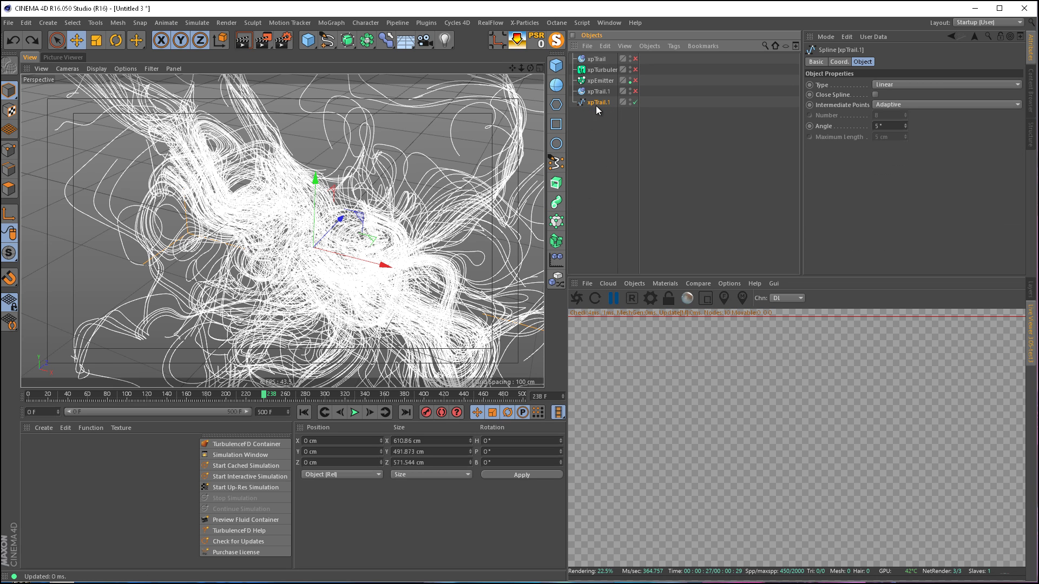
- Put the baked spline inside a Sweep object with an n-Side profile of 10 cm radius
alt+click(556, 202)
shift+click(557, 105)
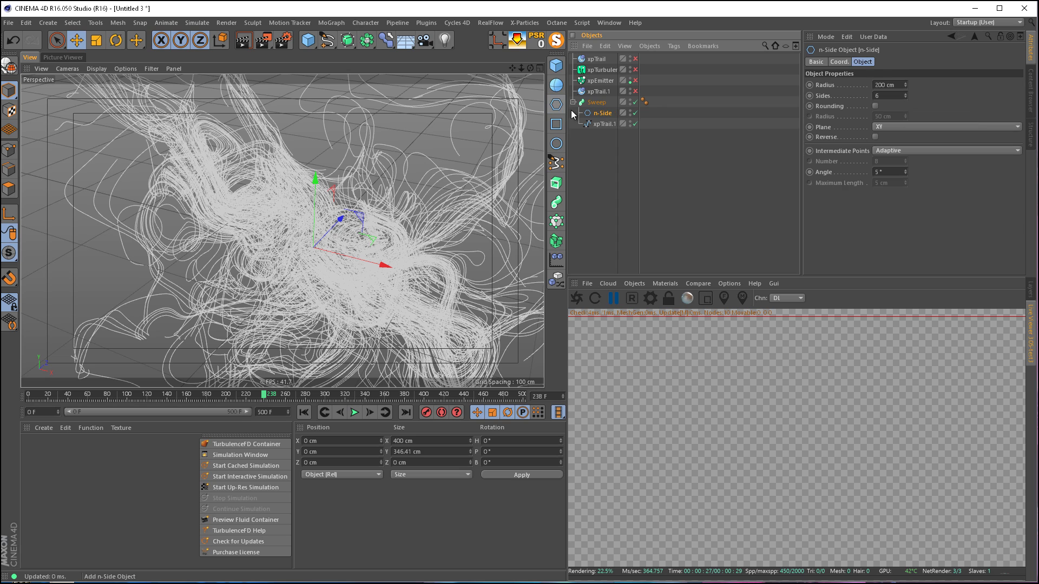
click(896, 84)
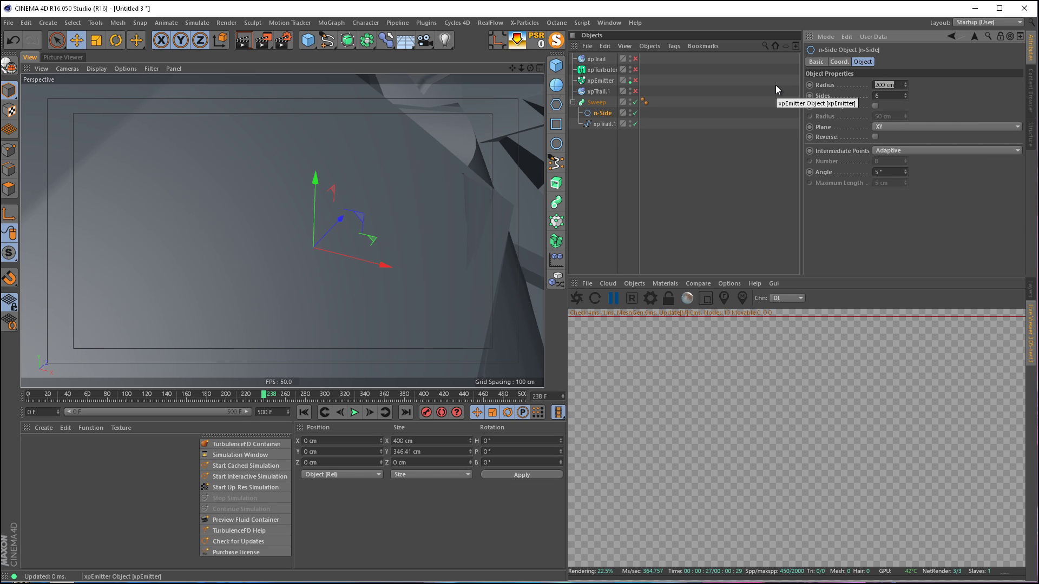
text(10)
key(Return)
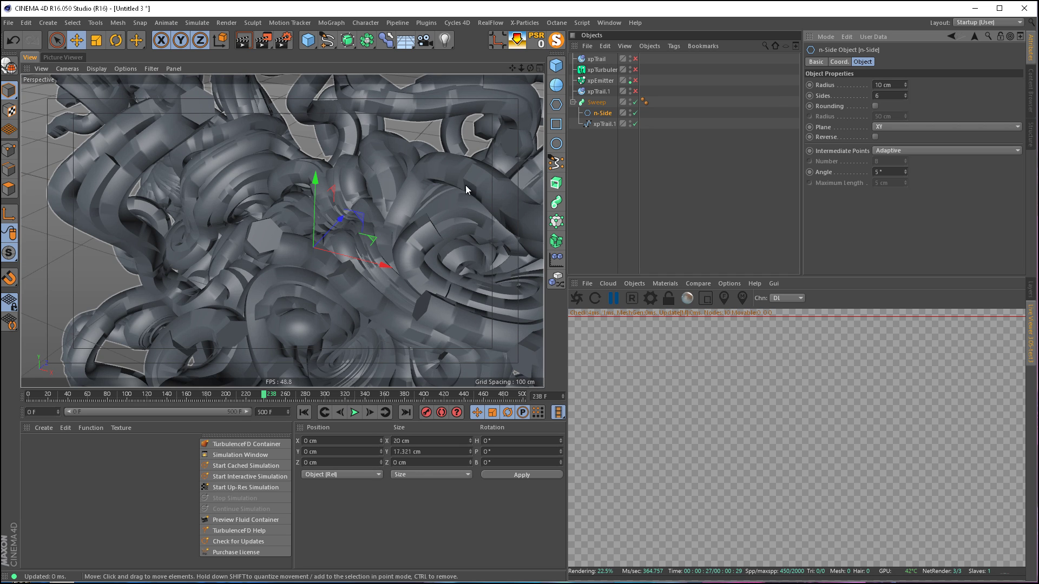
- Set the n-Side profile's radius to 5 cm and inspect the swept tubes
drag(871, 87, 750, 76)
text(5)
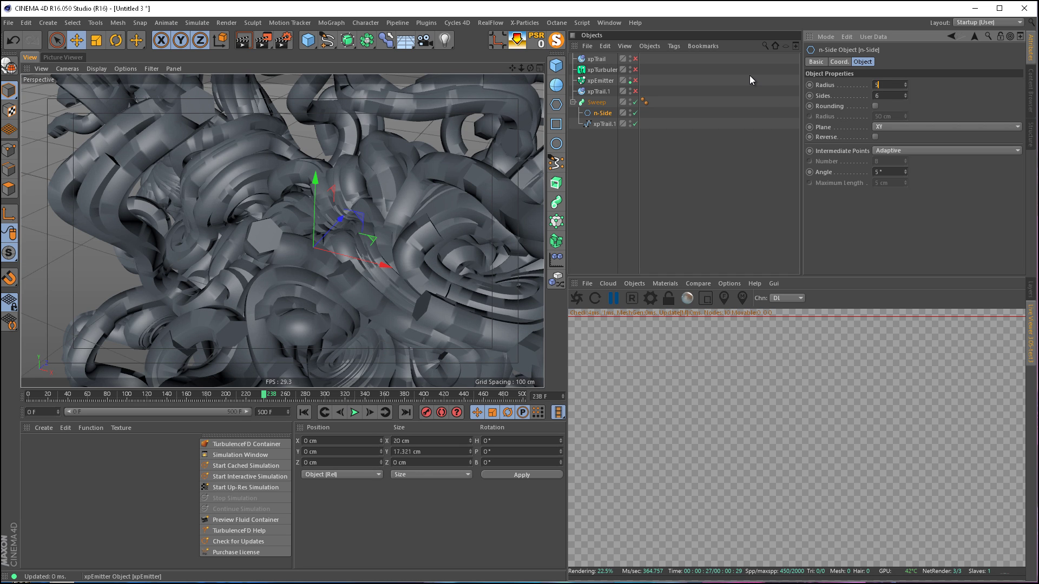
key(Return)
click(608, 173)
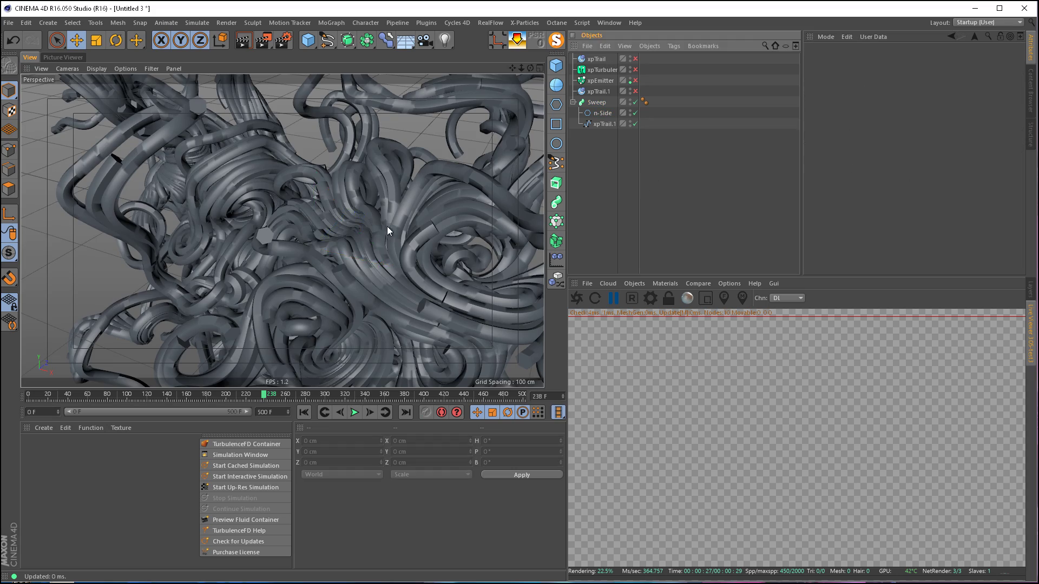
scroll(387, 226, down, 6)
scroll(334, 241, up, 6)
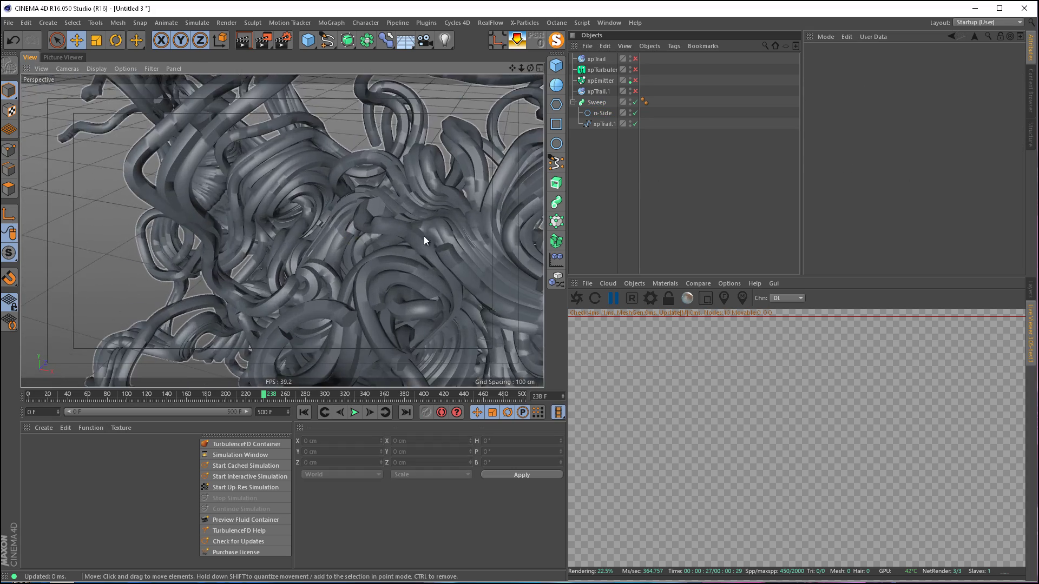
- Set the n-Side profile's radius to 2 cm and check the tube thickness from another angle
click(595, 118)
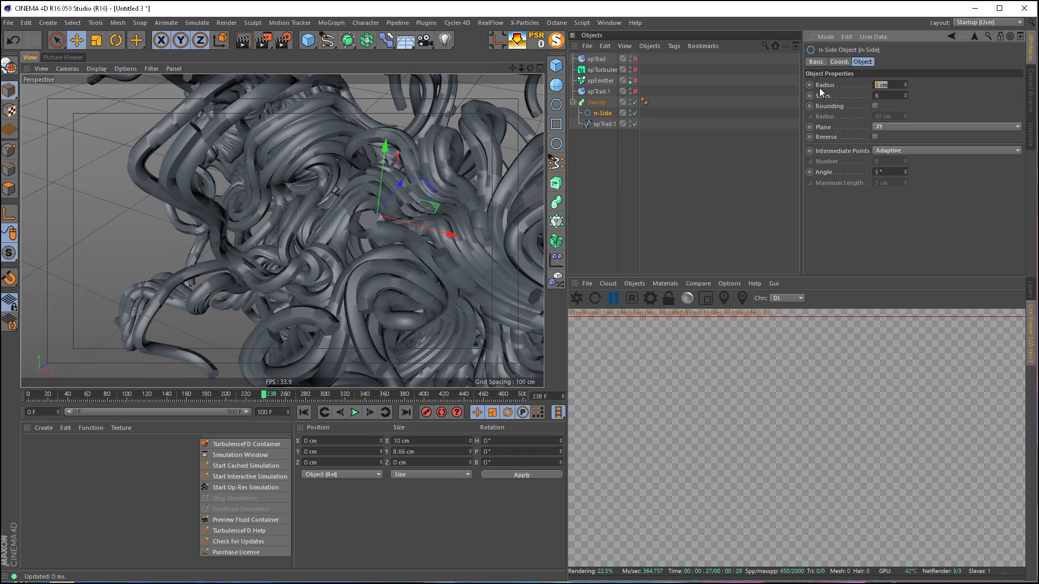
scroll(388, 217, down, 6)
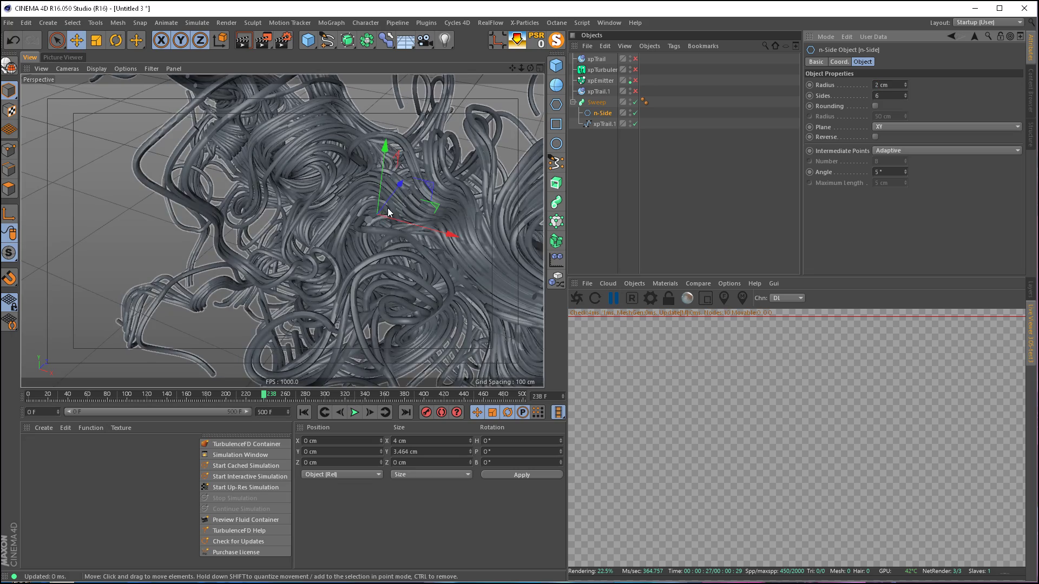
alt+drag(398, 191, 357, 213)
scroll(401, 229, up, 2)
scroll(362, 216, up, 2)
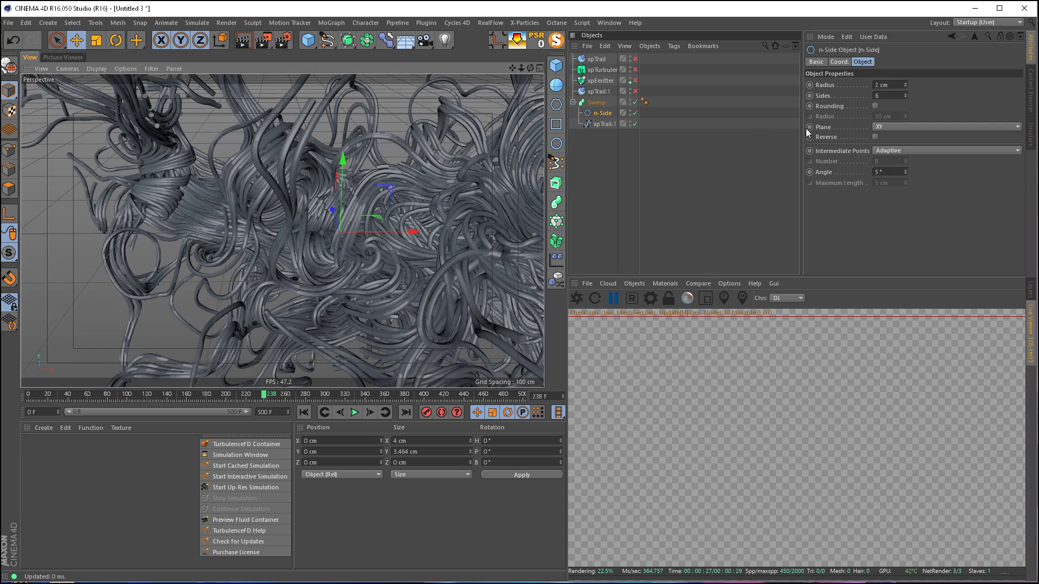
- Reduce the n-Side profile's radius to 1 cm and view the thinner strands
double_click(899, 86)
text(1)
key(Return)
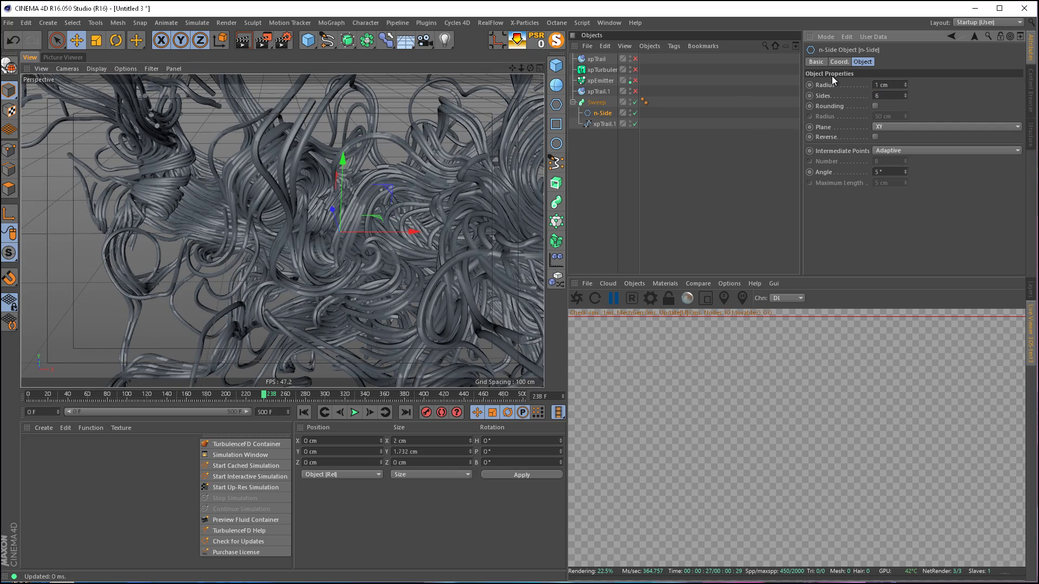
alt+drag(389, 224, 368, 261)
scroll(374, 258, down, 4)
scroll(474, 213, up, 4)
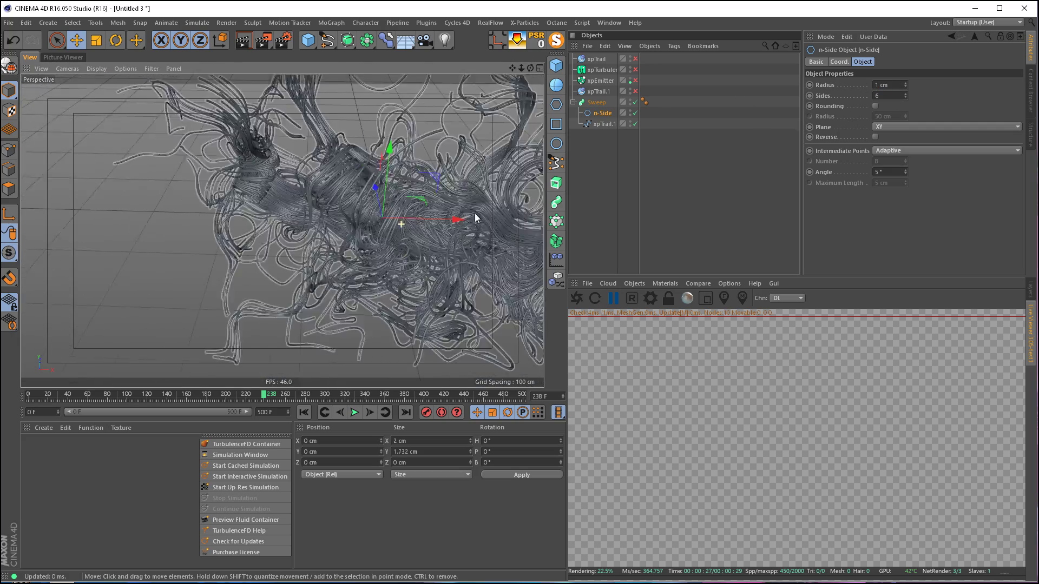
- Switch the viewport display to Gouraud Shading (Lines) and examine the tube mesh up close
click(99, 70)
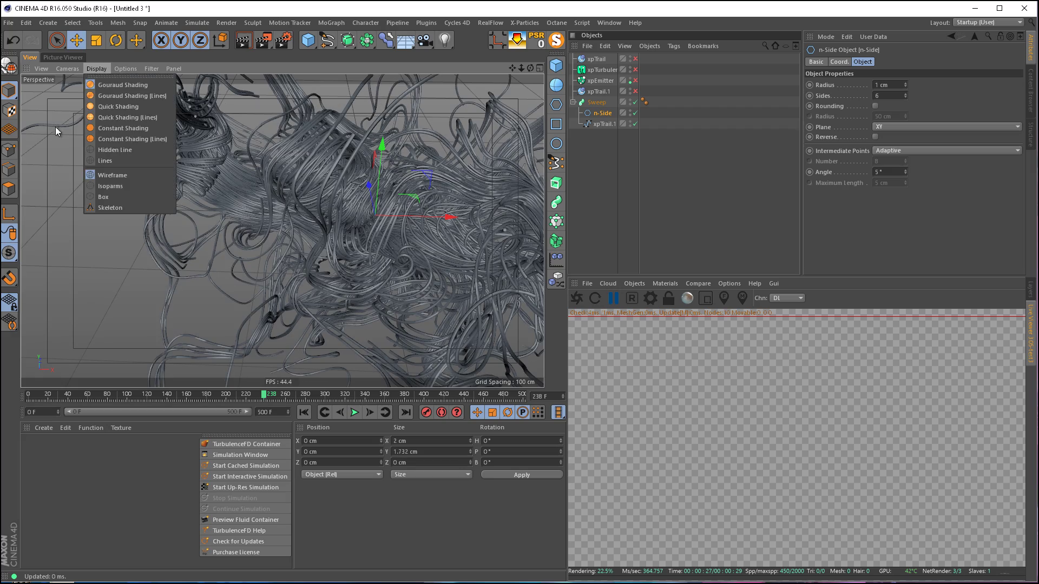
click(115, 92)
alt+drag(348, 176, 395, 203)
scroll(226, 175, up, 4)
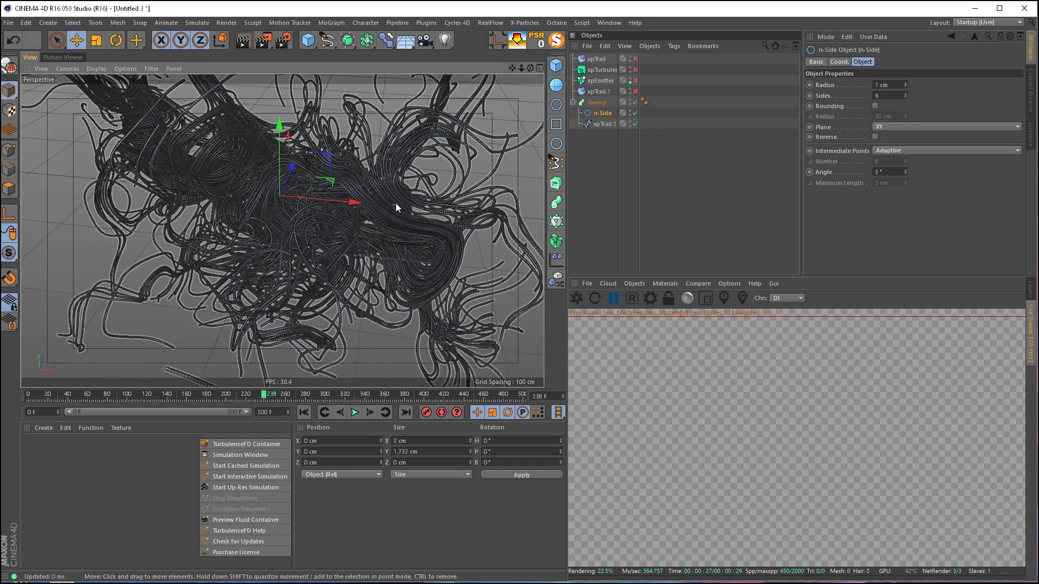
alt+right_drag(302, 215, 469, 195)
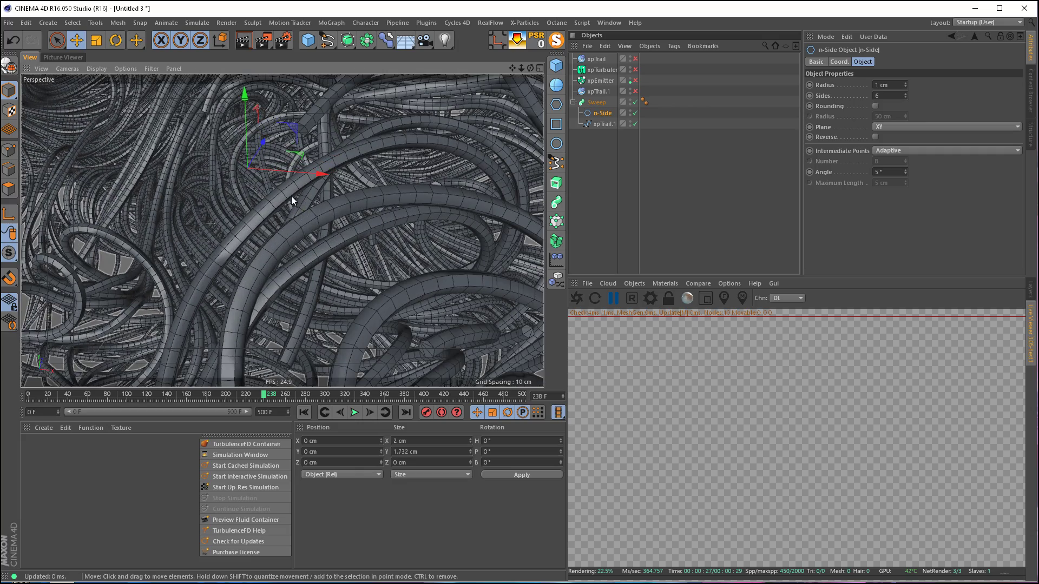
- Set both the start and end caps of the Sweep object to None
alt+drag(291, 196, 293, 209)
alt+right_drag(293, 209, 288, 182)
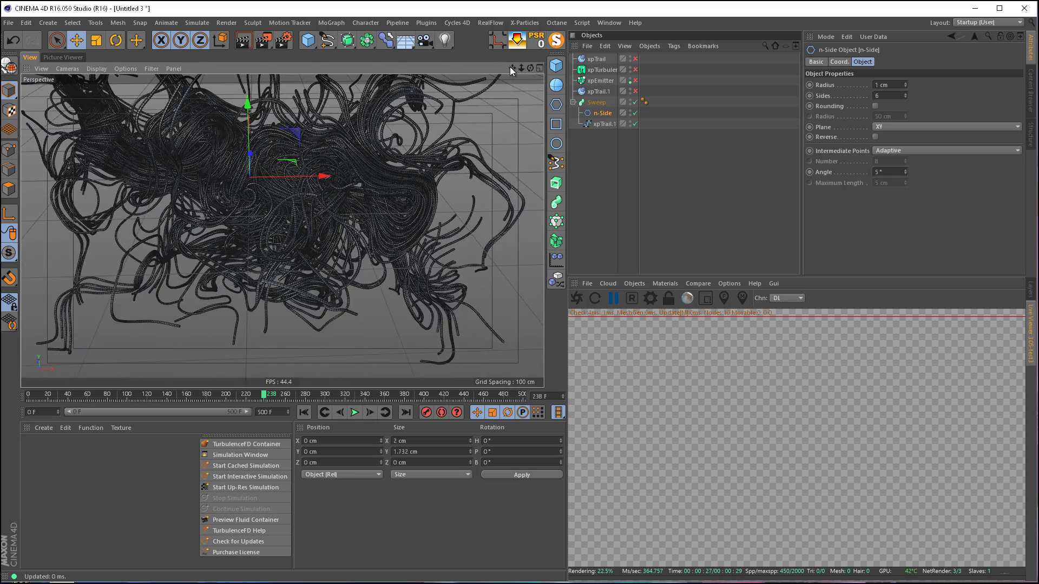
drag(510, 68, 525, 335)
mouse_move(314, 189)
alt+mouse_down()
mouse_move(316, 219)
mouse_move(324, 190)
mouse_move(298, 198)
alt+mouse_up()
alt+right_drag(269, 222, 299, 216)
alt+drag(300, 215, 352, 187)
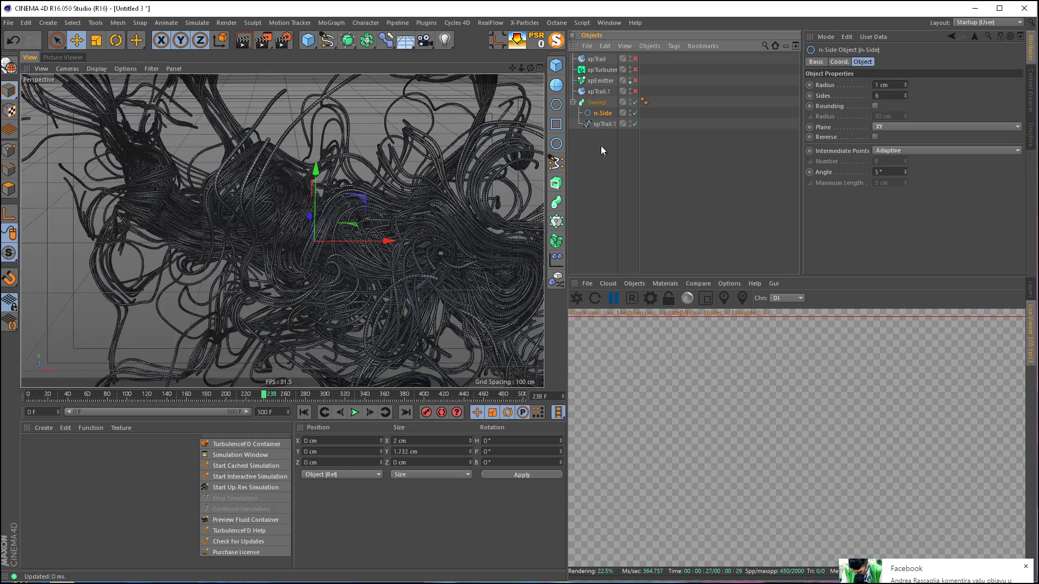
click(596, 102)
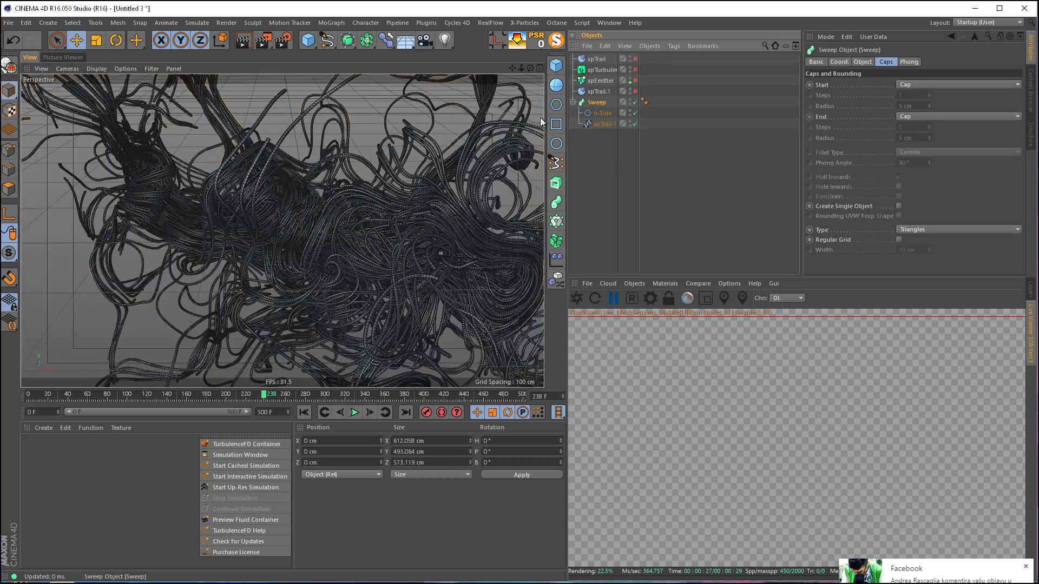
click(910, 86)
click(908, 95)
click(905, 117)
click(901, 126)
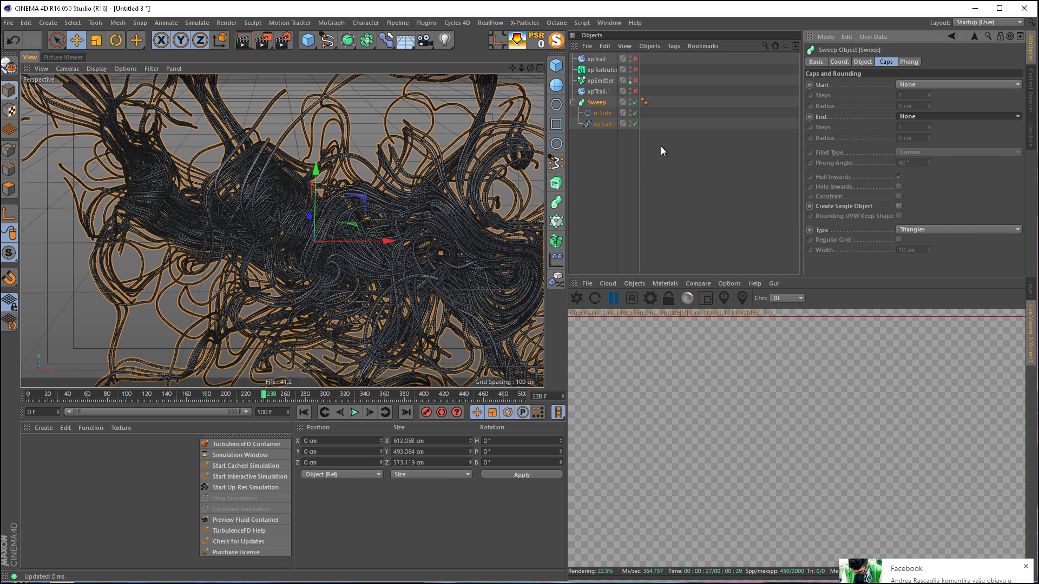
- Collapse the Sweep hierarchy and generate a polygon copy of it with Current State to Object
click(595, 138)
click(573, 102)
right_click(596, 103)
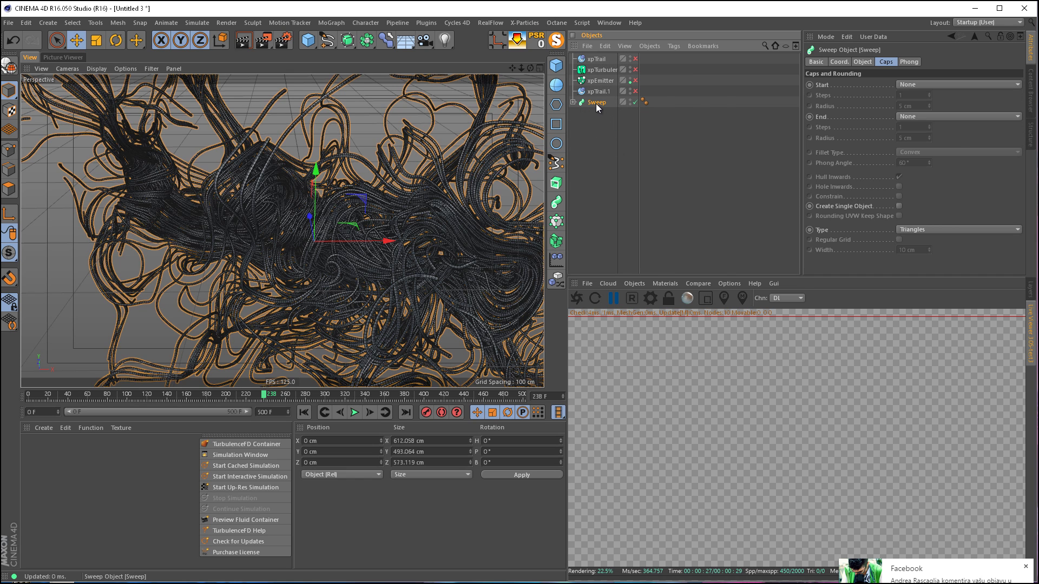
click(669, 413)
alt+drag(407, 262, 427, 254)
click(601, 116)
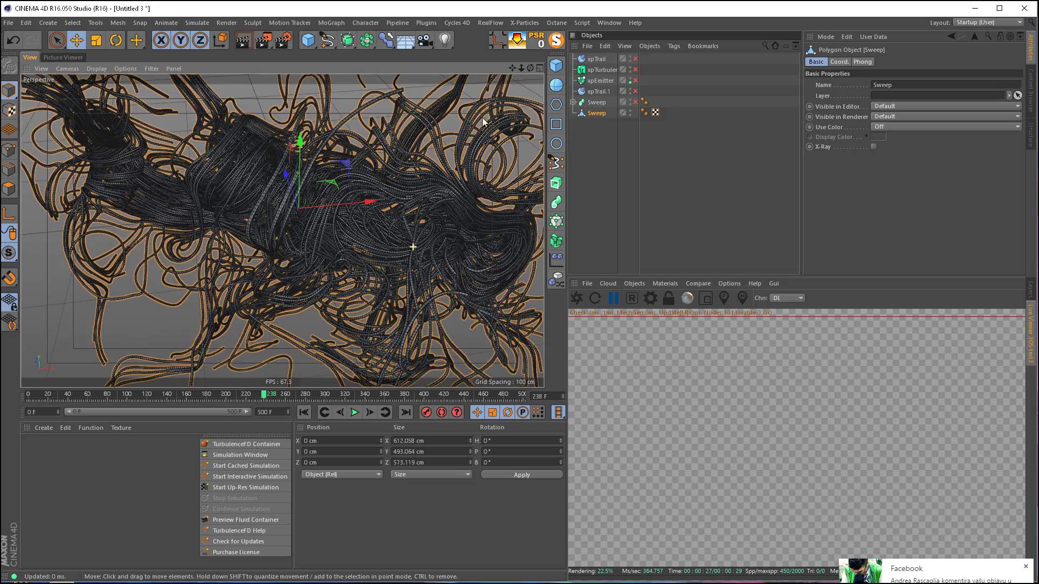
drag(511, 69, 520, 313)
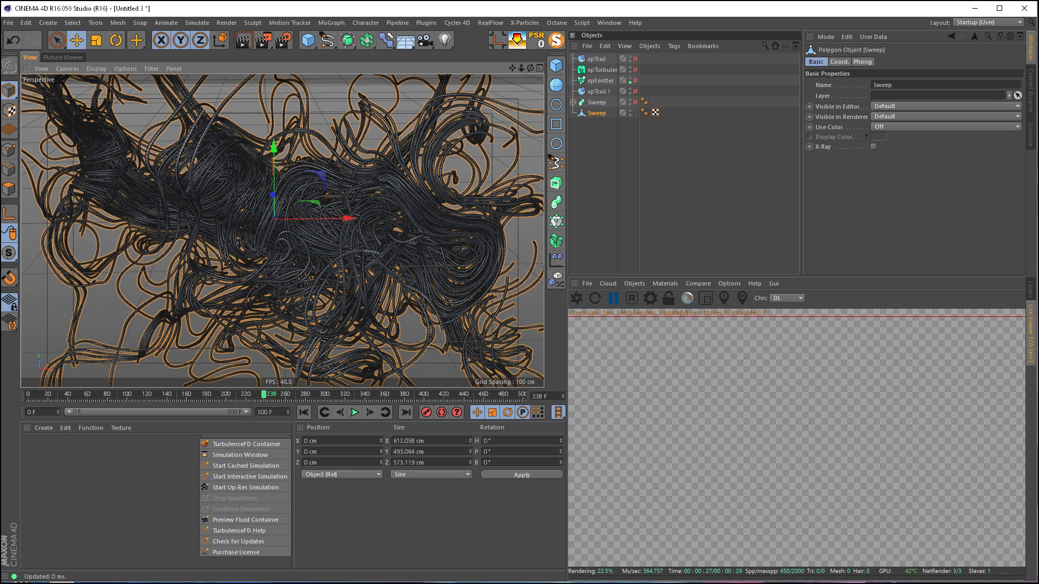
- Bring up the Vimeo page for QuickTip 41 on vertex map falloffs with Pose Morph, and move it back off screen
drag(1038, 89, 1032, 95)
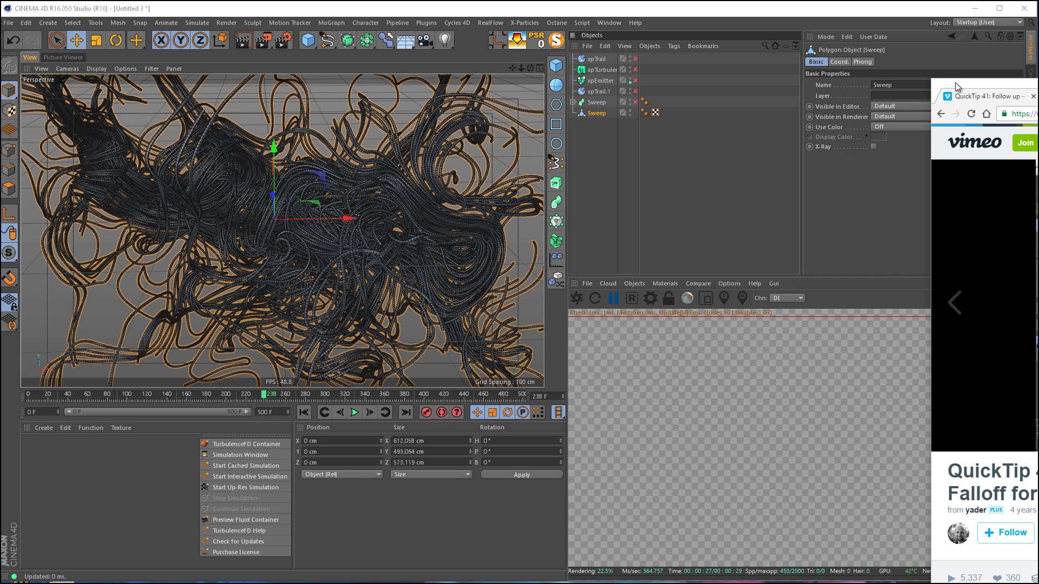
drag(957, 87, 130, 41)
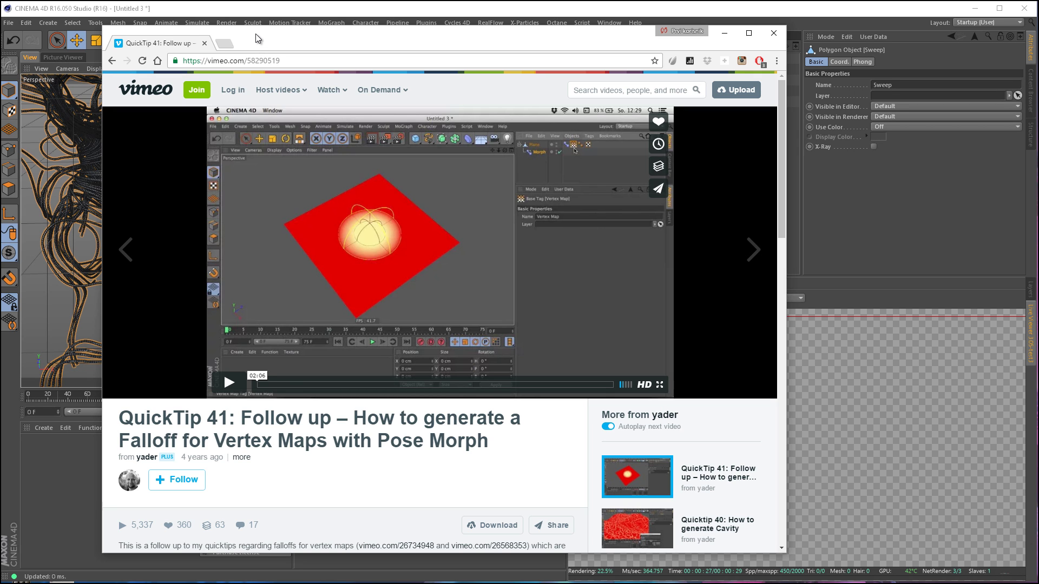
drag(256, 34, 1038, 90)
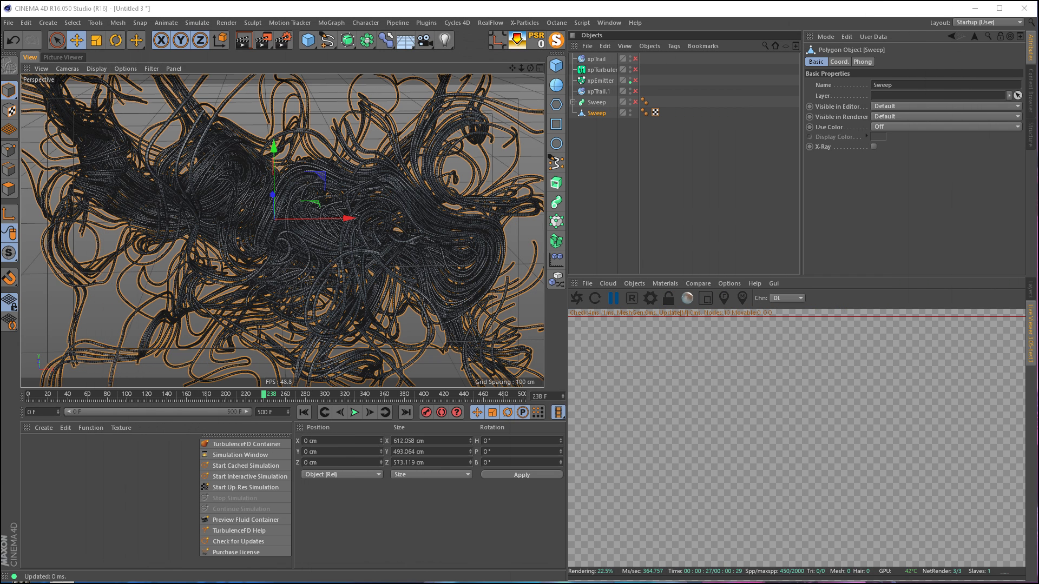
- Select all points of the polygon Sweep and create a vertex map with a weight of 0% in Set mode
click(614, 142)
click(599, 117)
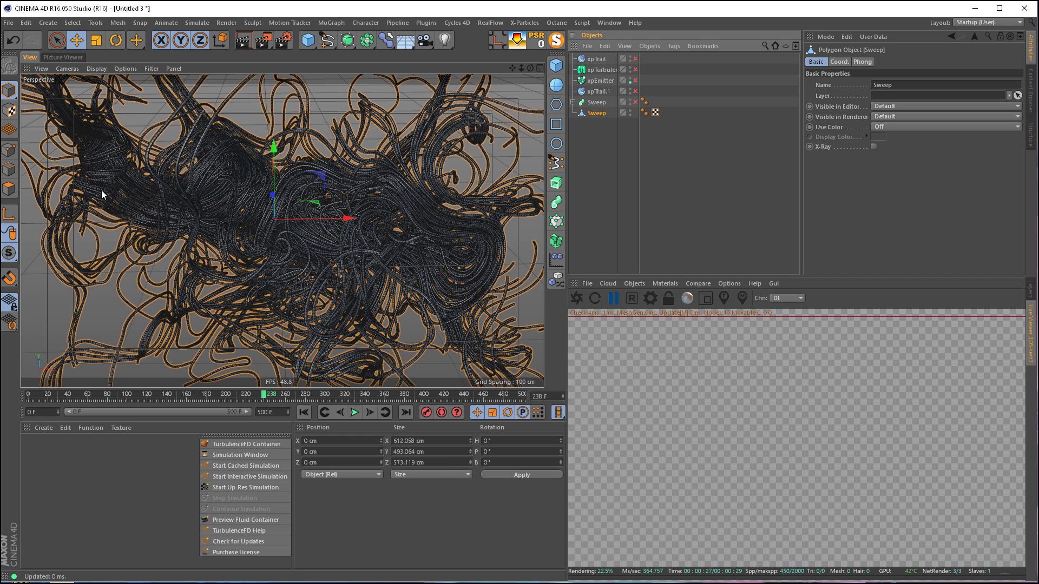
click(9, 149)
key(ctrl+a)
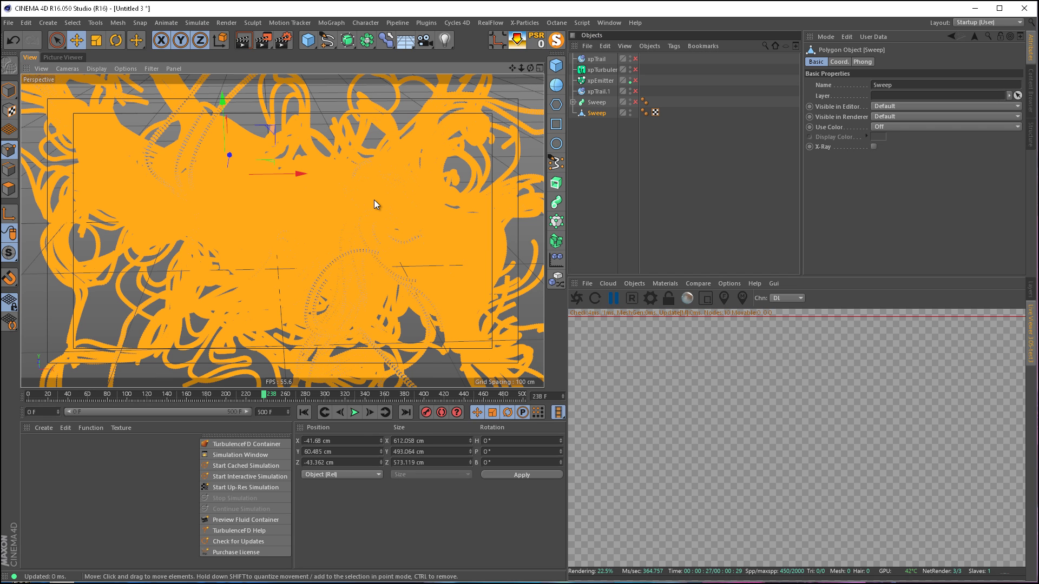
key(v)
mouse_move(400, 193)
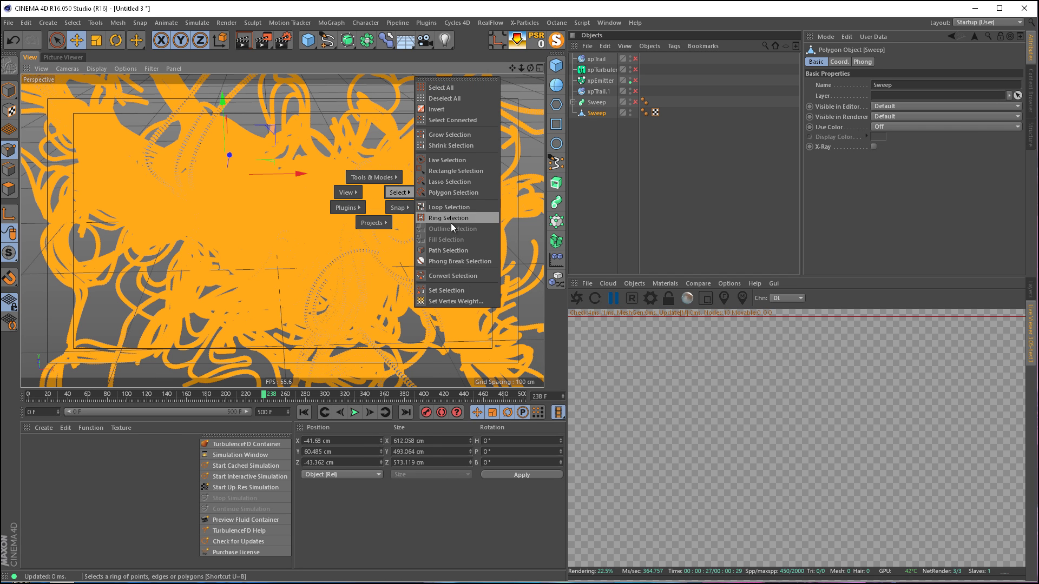
click(446, 301)
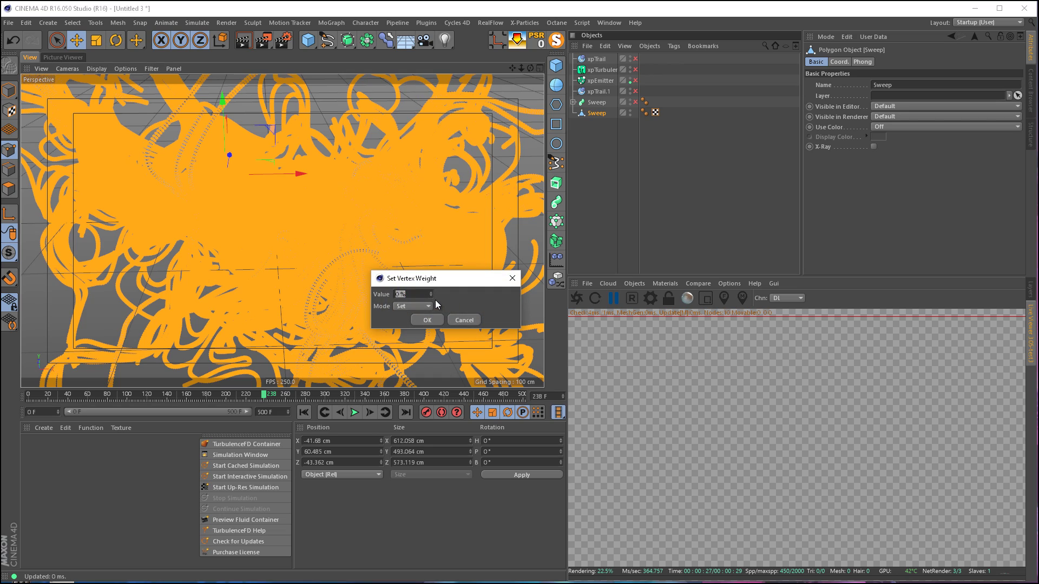
click(428, 323)
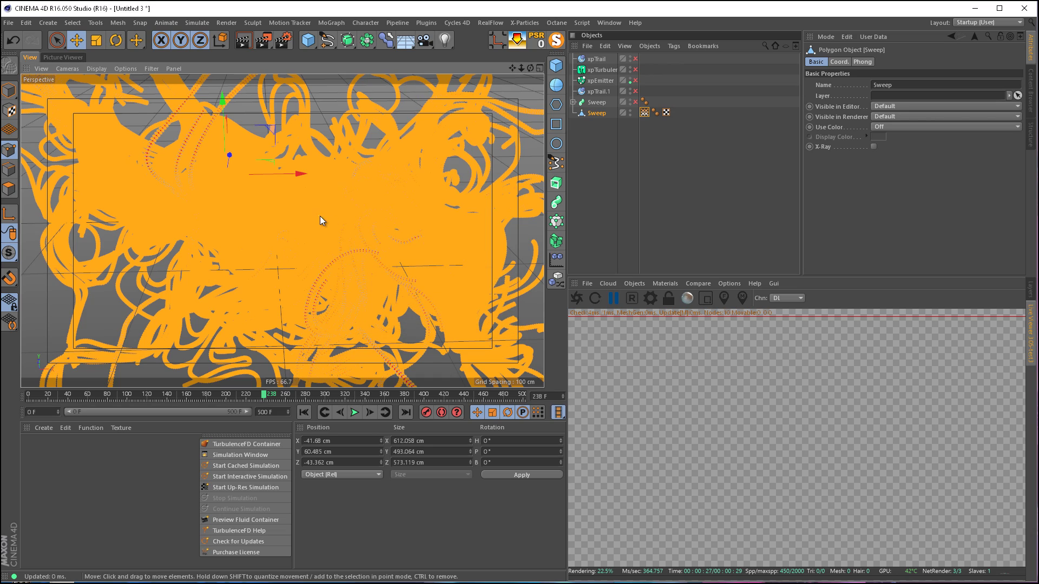
- Add a Pose Morph tag to the polygon Sweep and enable Maps mixing for it
alt+right_drag(320, 216, 422, 207)
alt+drag(319, 217, 326, 206)
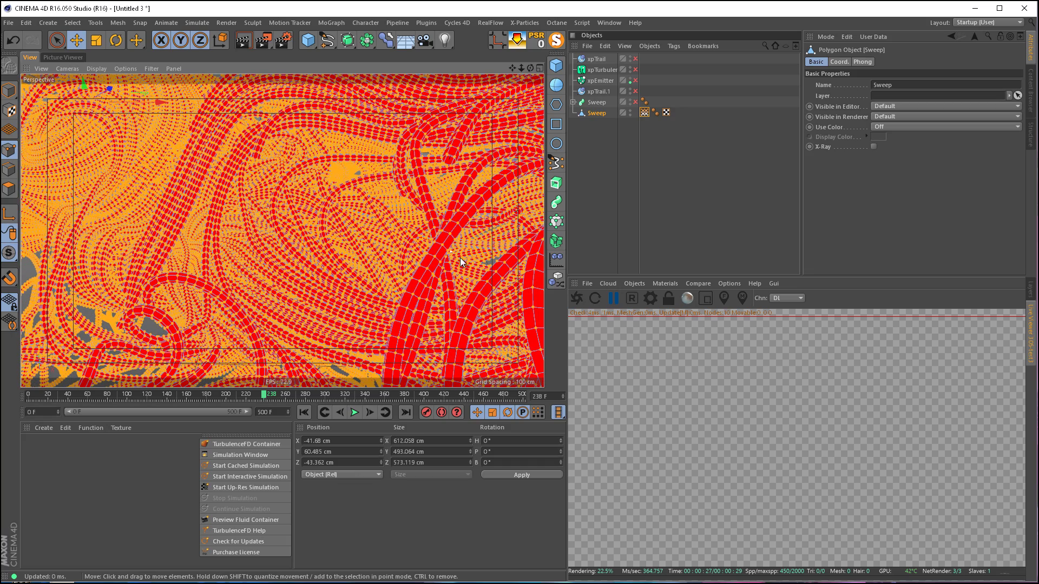
alt+drag(452, 248, 469, 216)
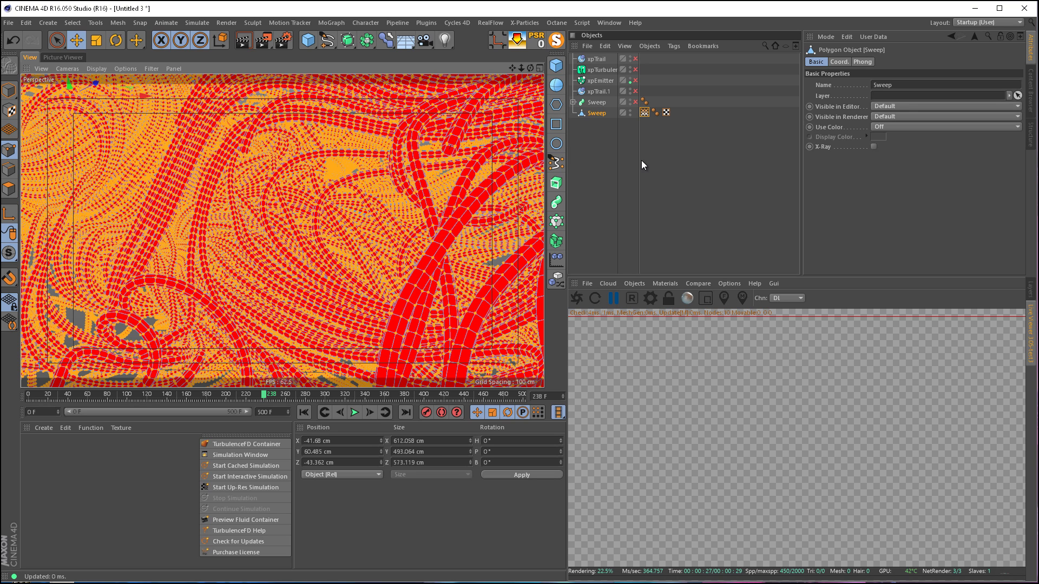
right_click(599, 114)
mouse_move(639, 147)
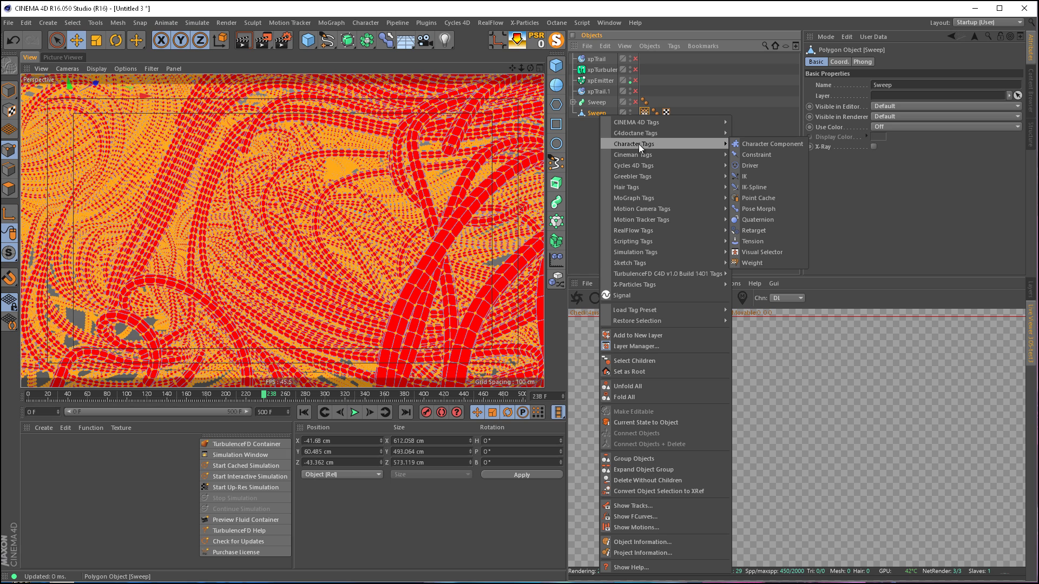
click(747, 211)
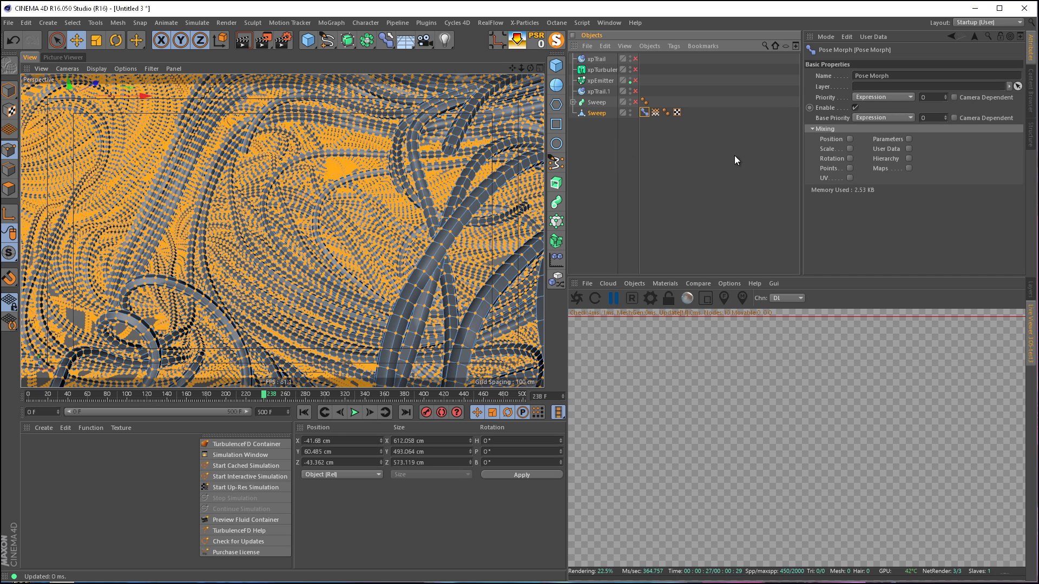
click(908, 168)
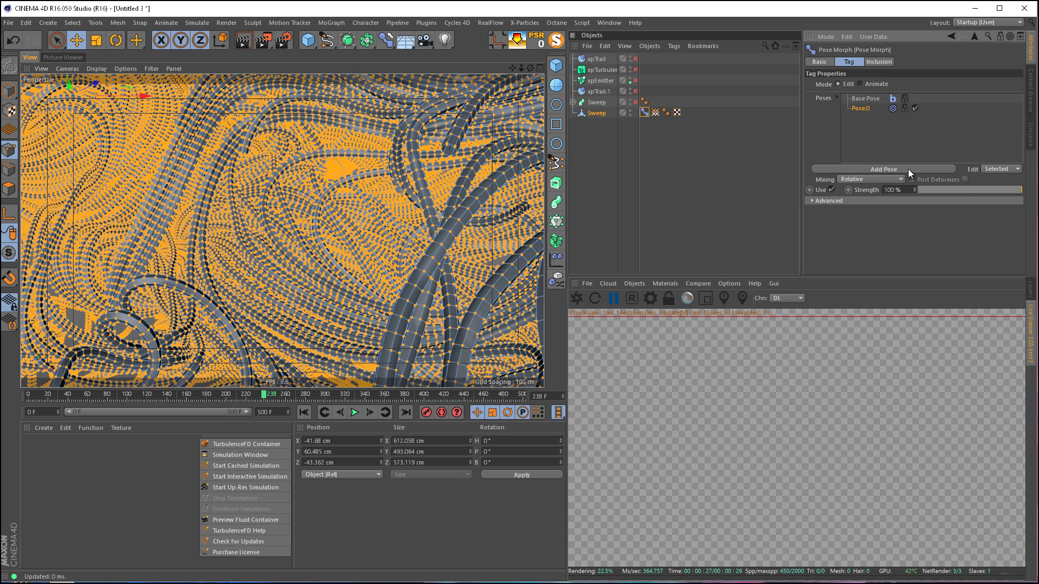
- Set the vertex weight of the Sweep's vertex map to 100% for the added pose
click(655, 112)
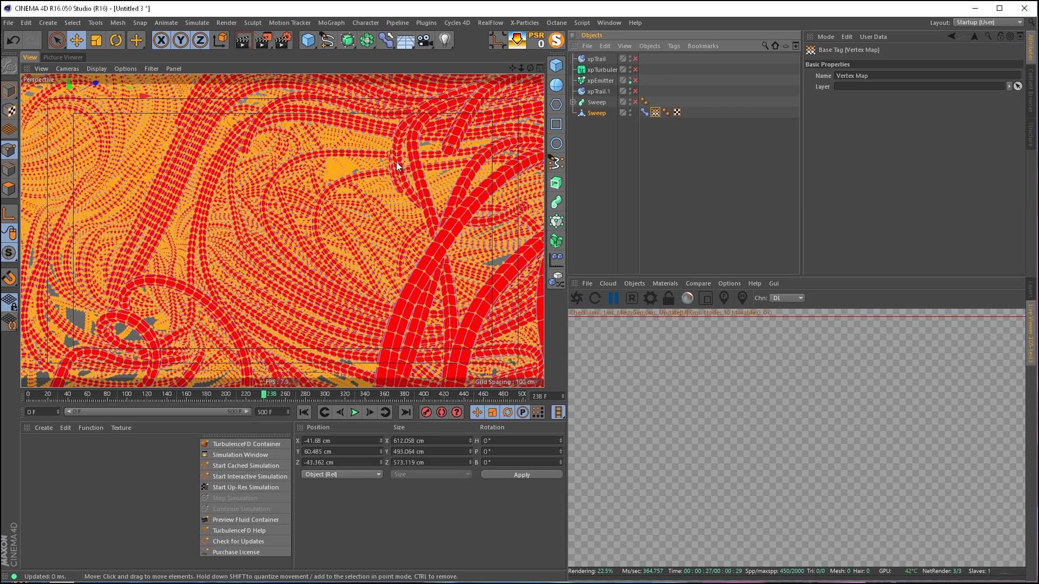
key(v)
mouse_move(420, 154)
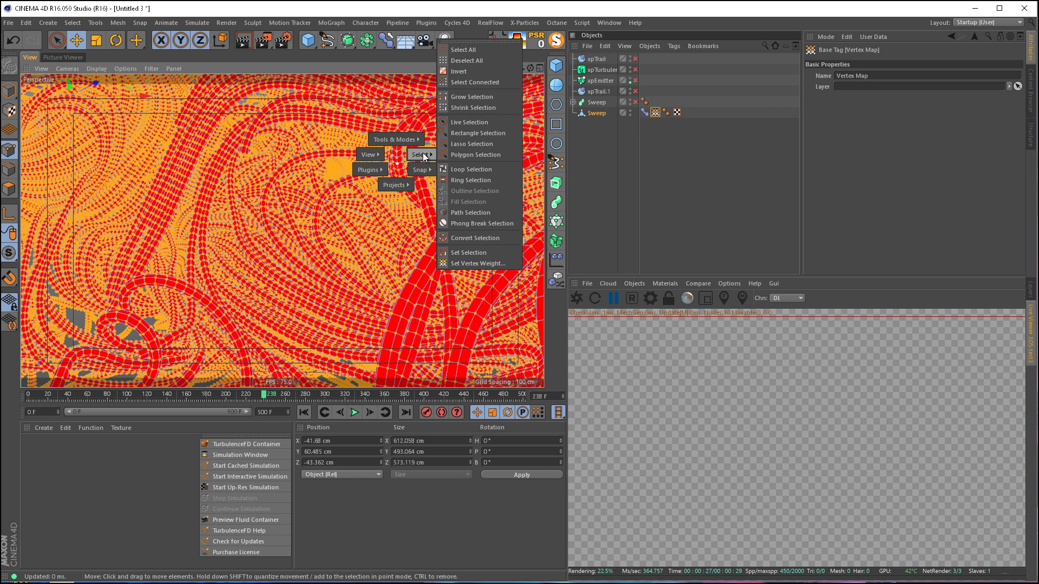
click(487, 261)
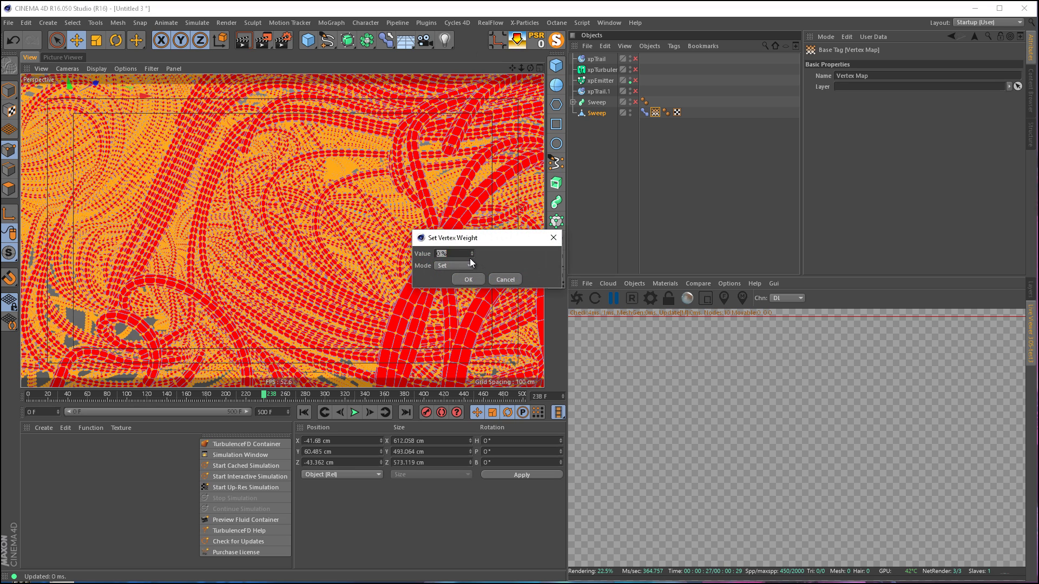
text(100)
click(479, 277)
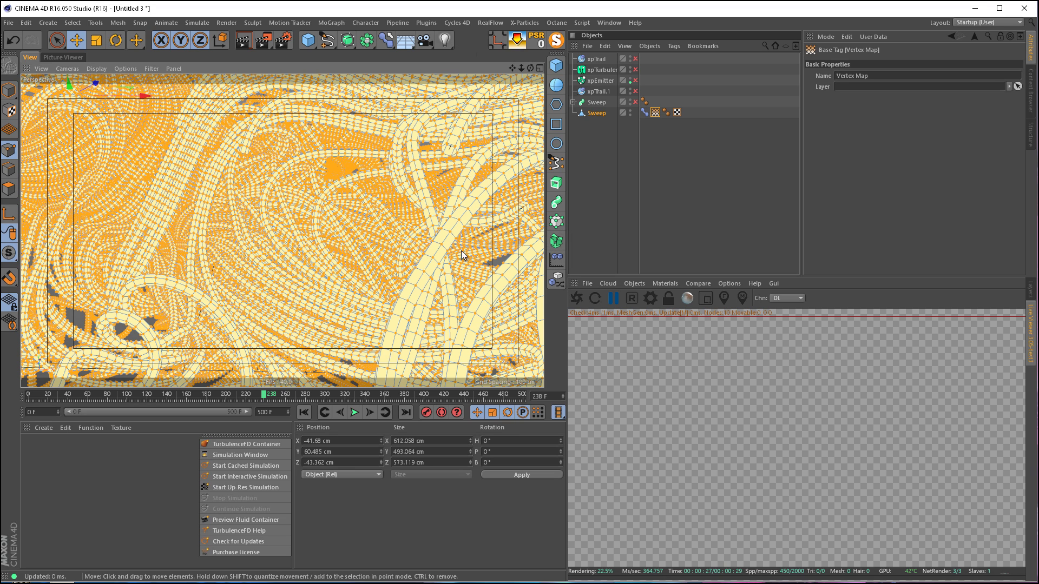
- Open the Pose Morph tag's attributes in an enlarged separate window and switch its mode to Animate
click(616, 161)
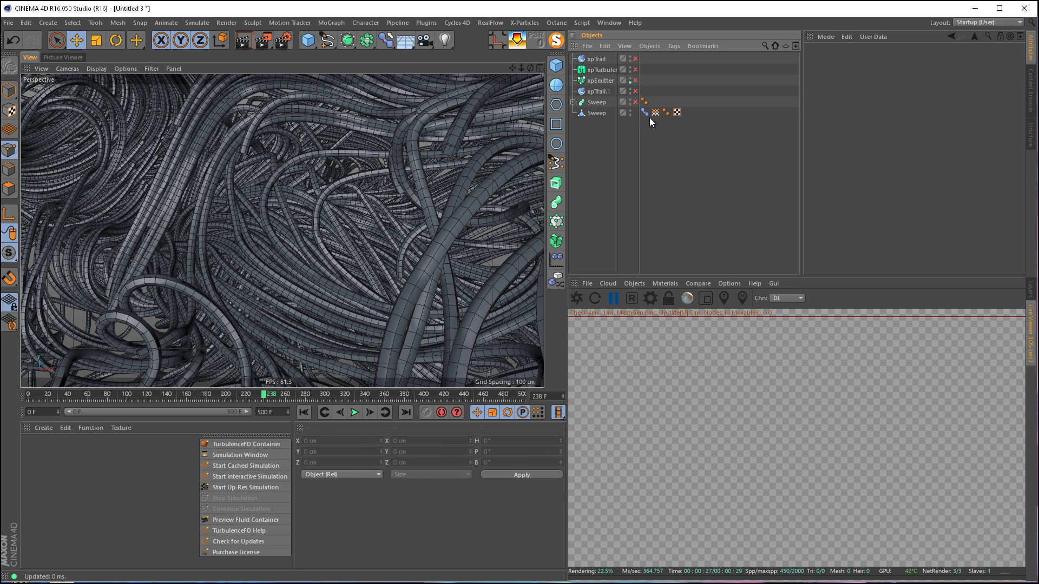
click(655, 113)
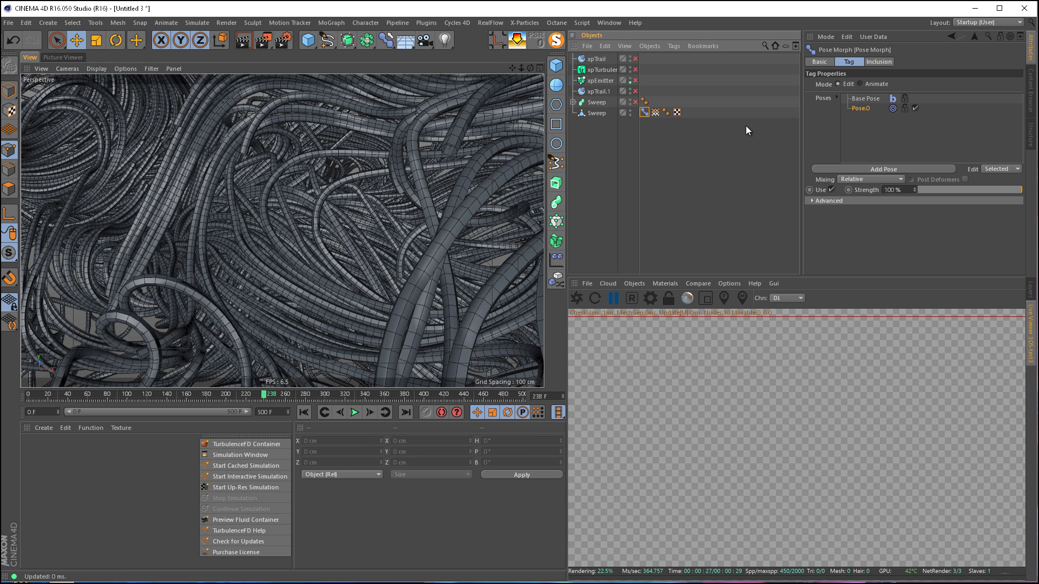
click(1019, 36)
drag(879, 11, 348, 128)
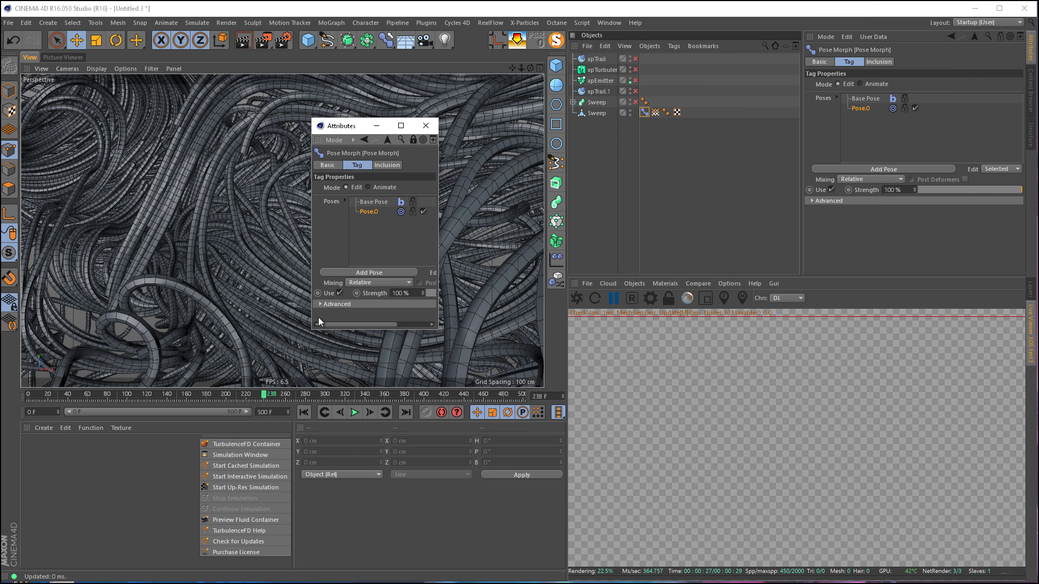
drag(313, 329, 165, 440)
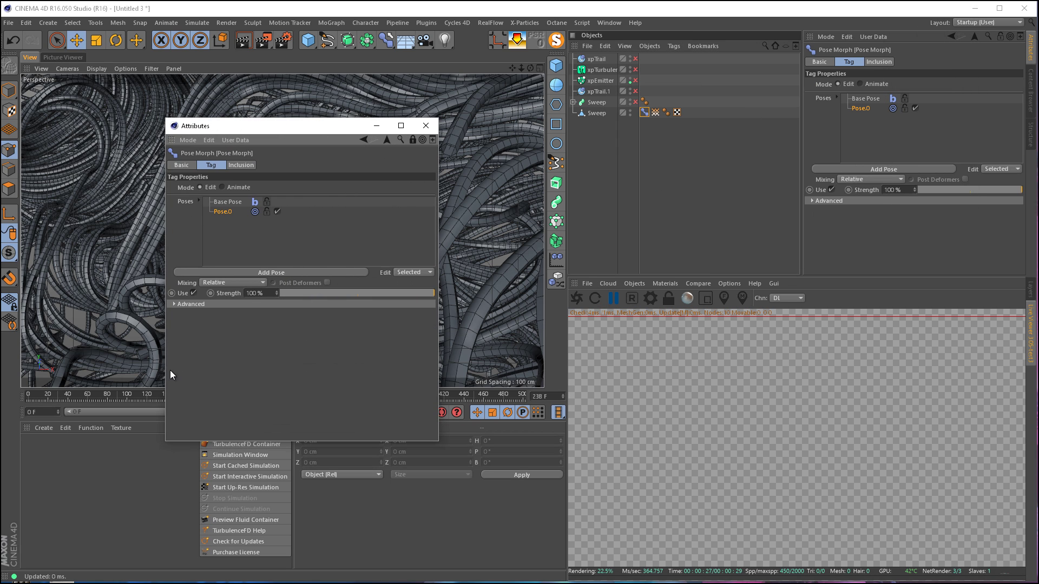
click(222, 187)
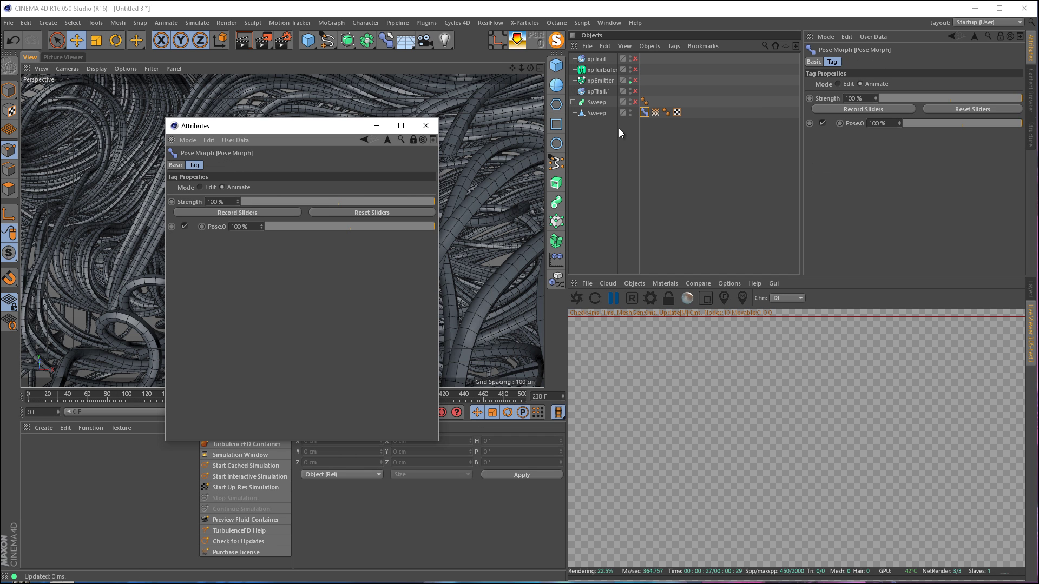
- Display the vertex map and test the Pose Morph strength by lowering it and returning it to 100%
click(655, 112)
drag(340, 130, 722, 216)
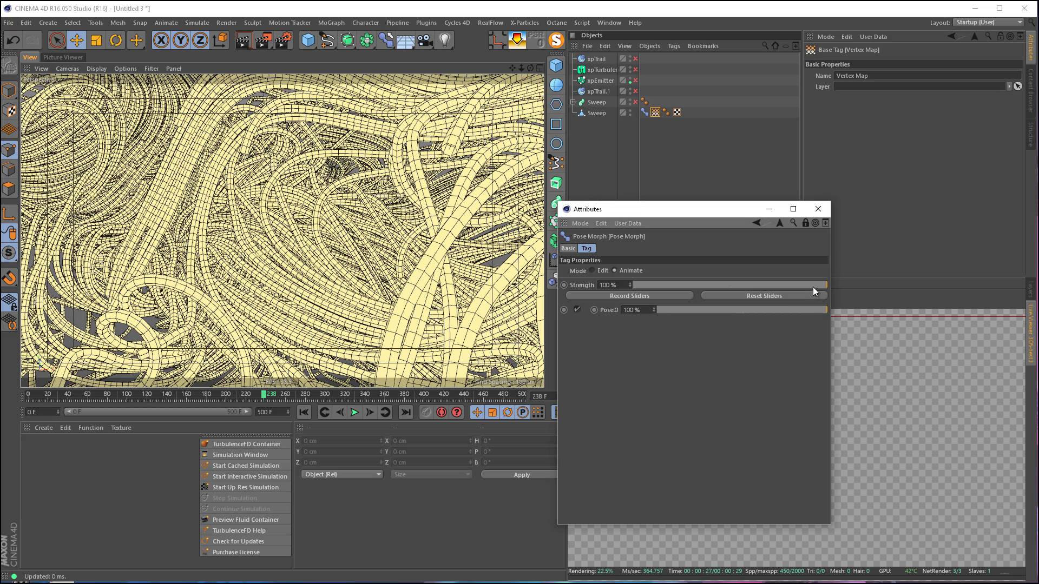
drag(796, 283, 626, 282)
drag(765, 284, 876, 284)
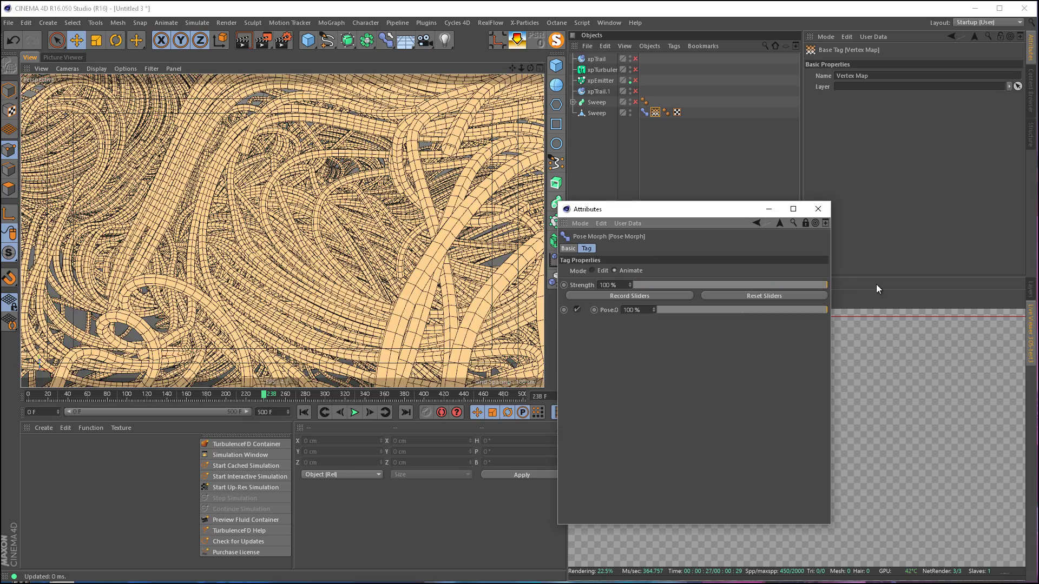
- Switch the viewport display to Gouraud Shading without lines and reframe the strands
alt+drag(328, 217, 392, 232)
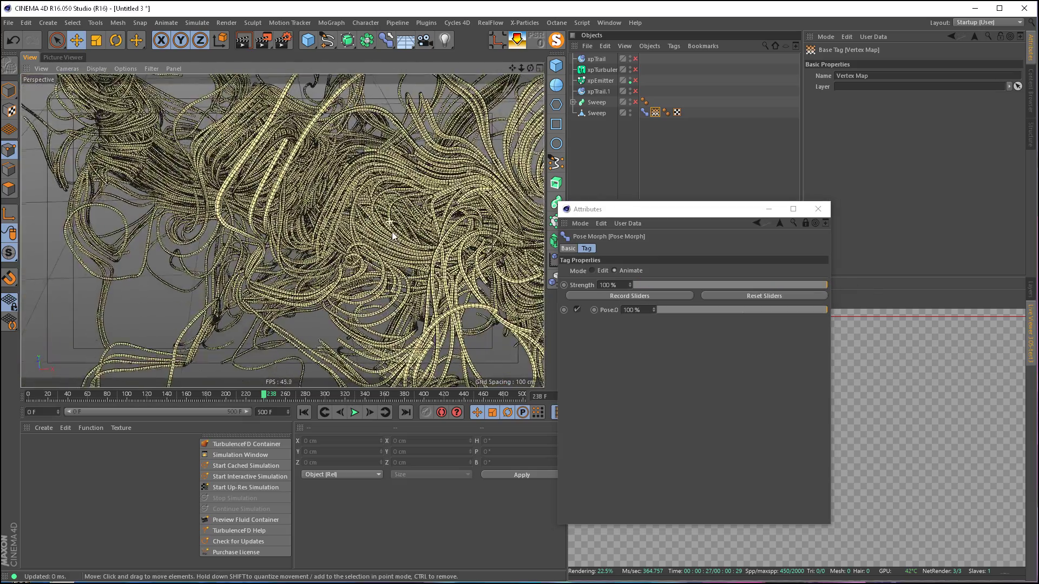
click(96, 70)
click(101, 86)
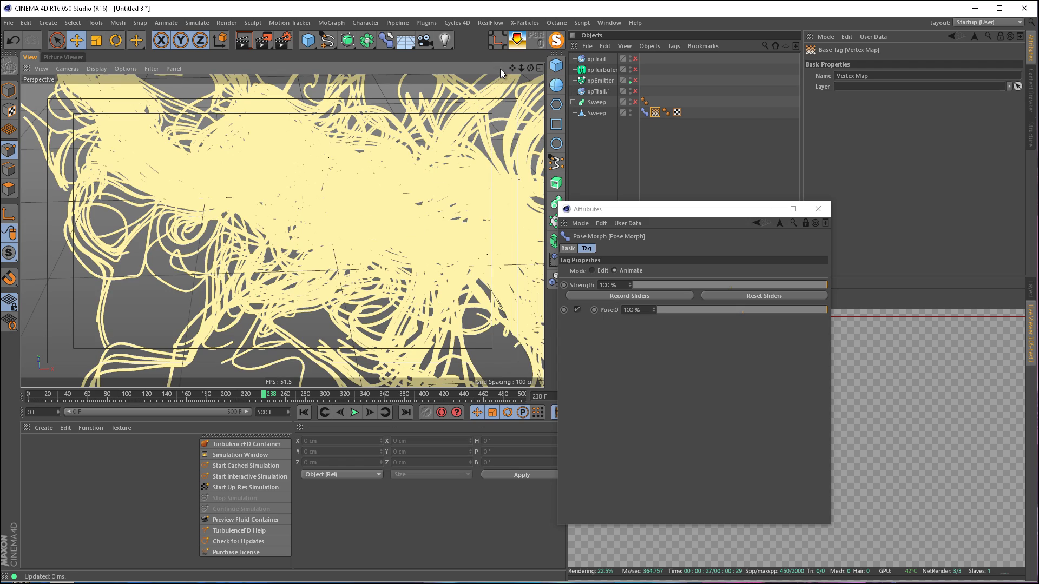
drag(500, 322, 508, 72)
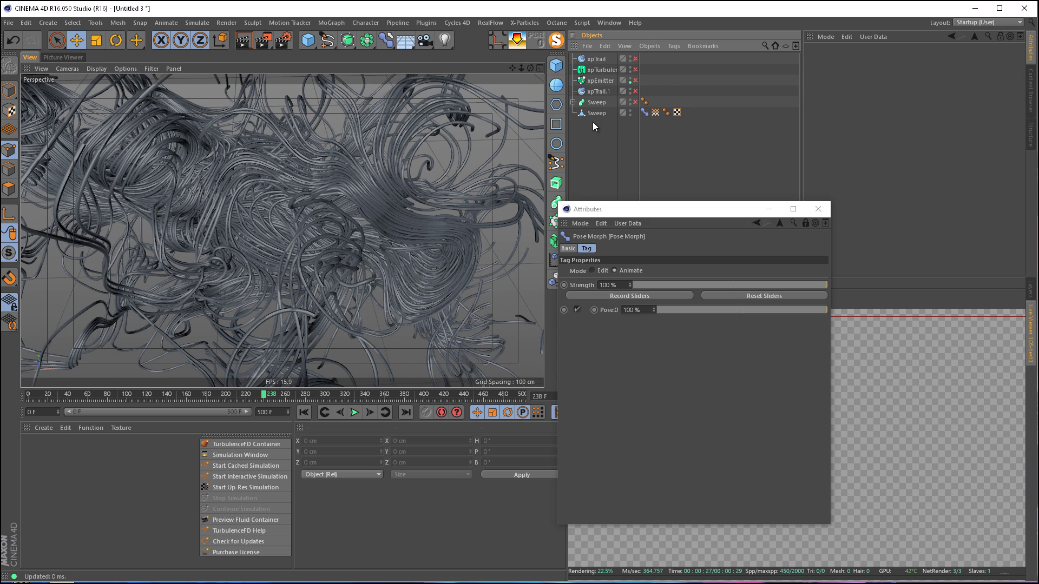
- Add a Morph deformer as a child of the polygon Sweep object
click(592, 113)
click(387, 43)
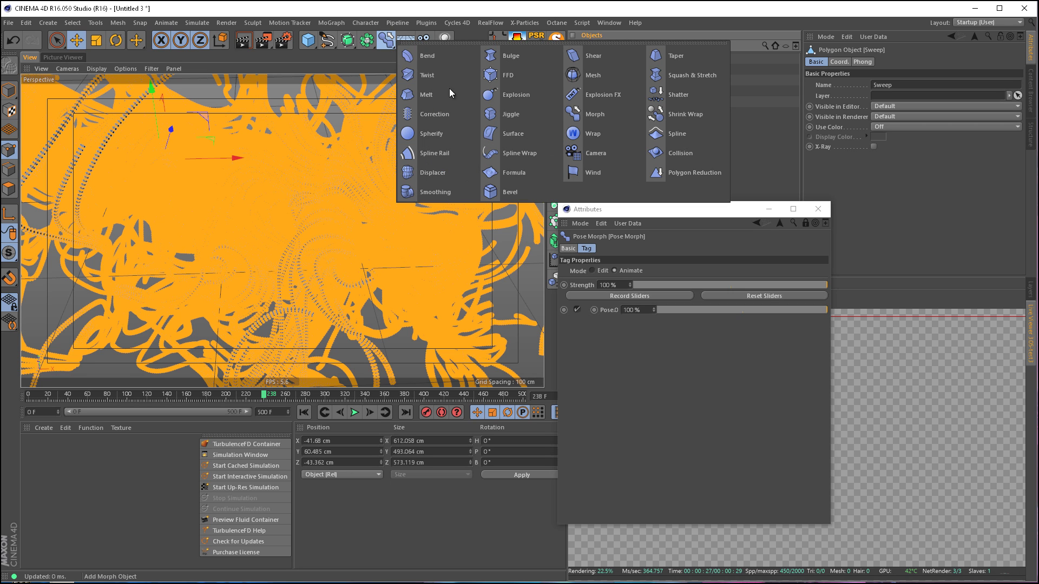
click(602, 114)
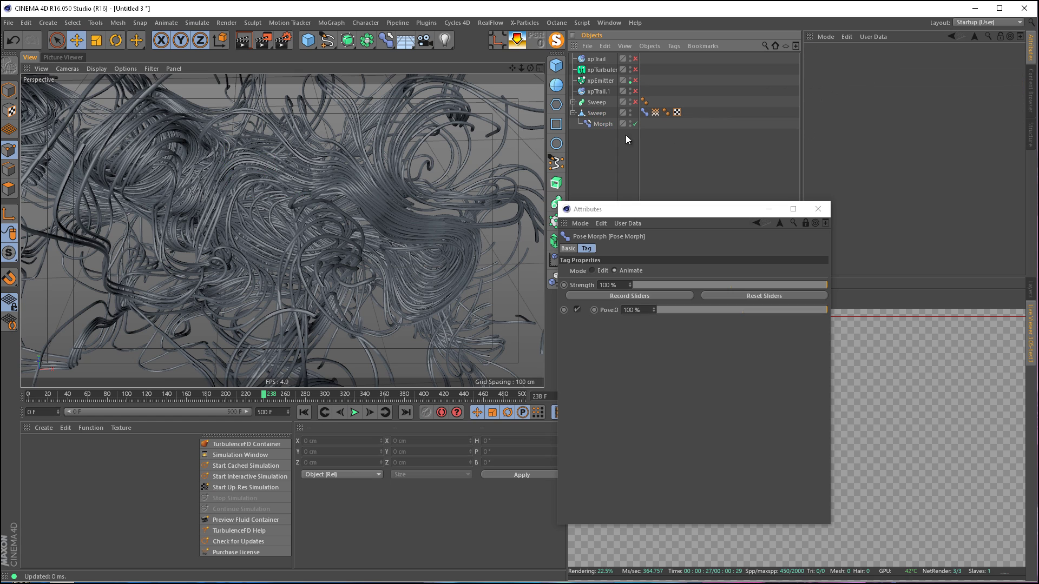
- Display the Sweep's vertex map and set the Morph deformer's falloff shape to Sphere
click(656, 112)
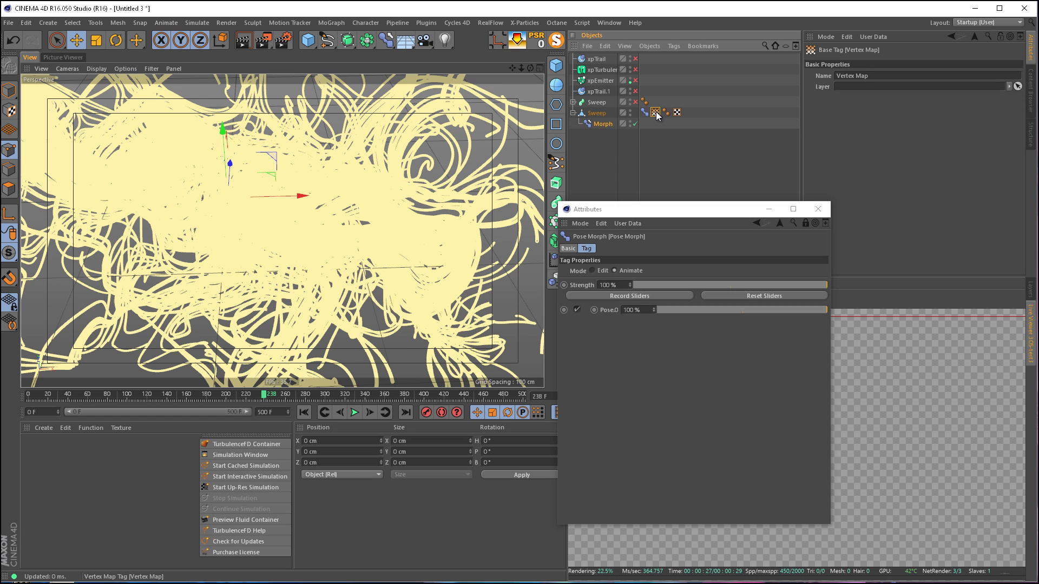
click(604, 124)
click(884, 63)
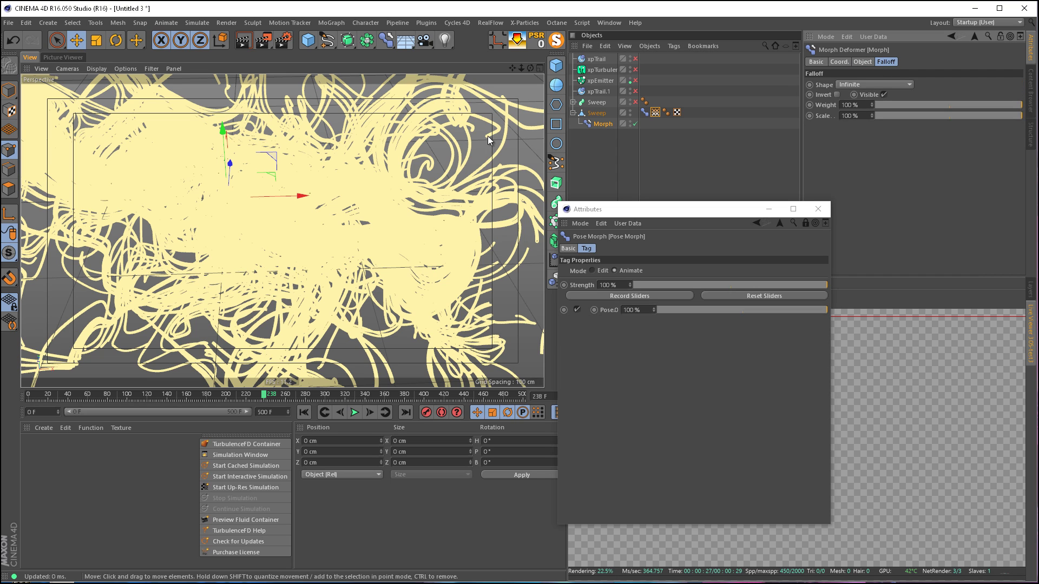
click(874, 85)
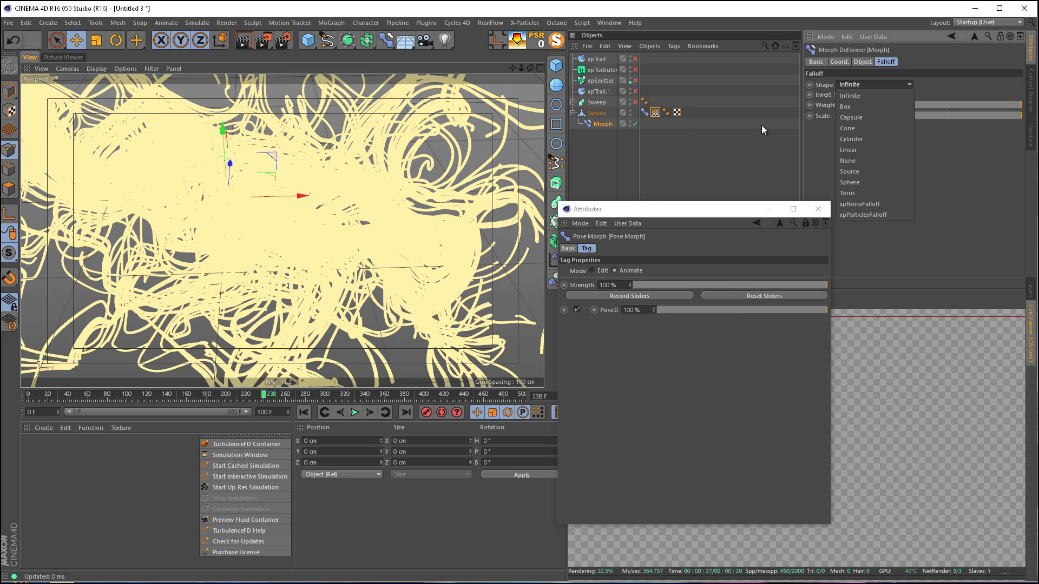
click(847, 181)
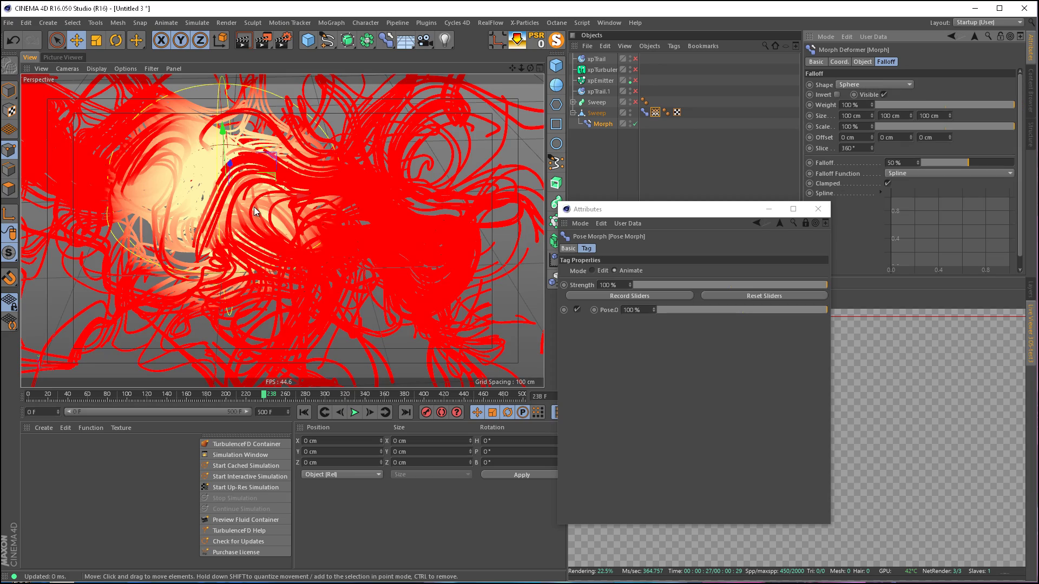
alt+drag(254, 207, 174, 166)
scroll(238, 197, down, 5)
alt+drag(242, 209, 226, 205)
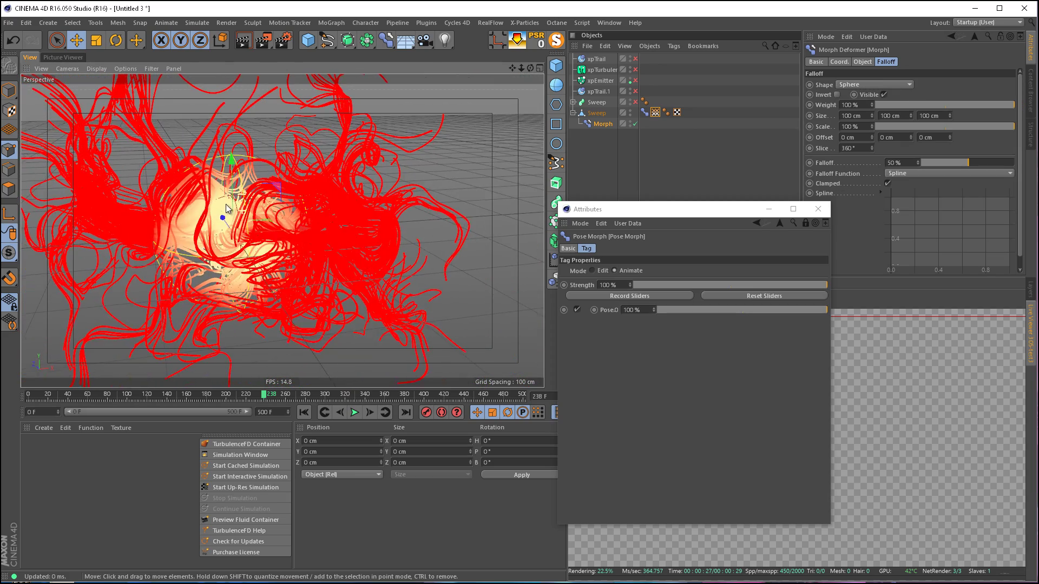
scroll(227, 209, up, 4)
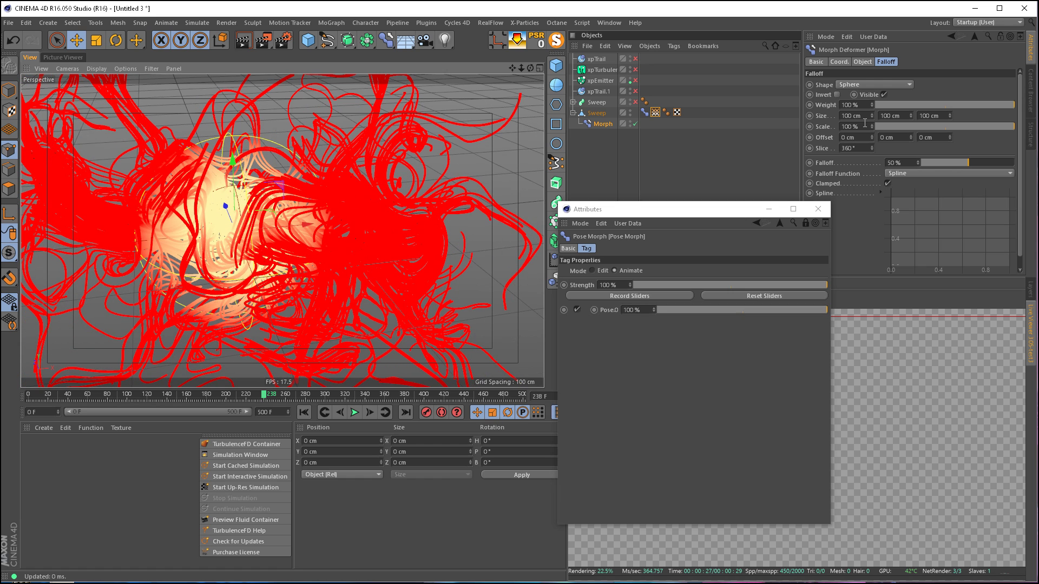
- Increase the scale of the Morph deformer's spherical falloff to 184%
click(847, 128)
key(Return)
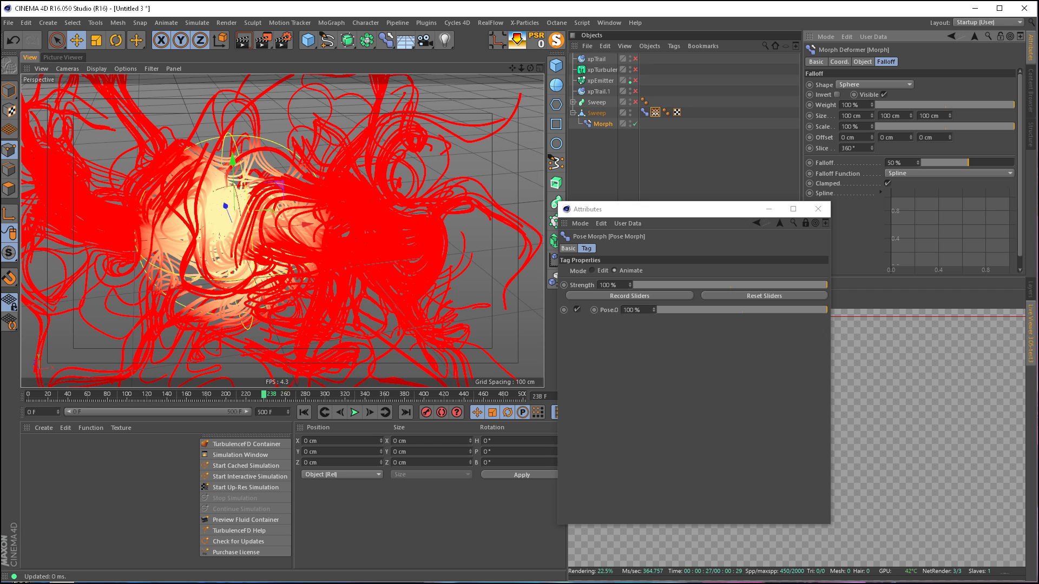
click(872, 125)
drag(875, 126, 953, 5)
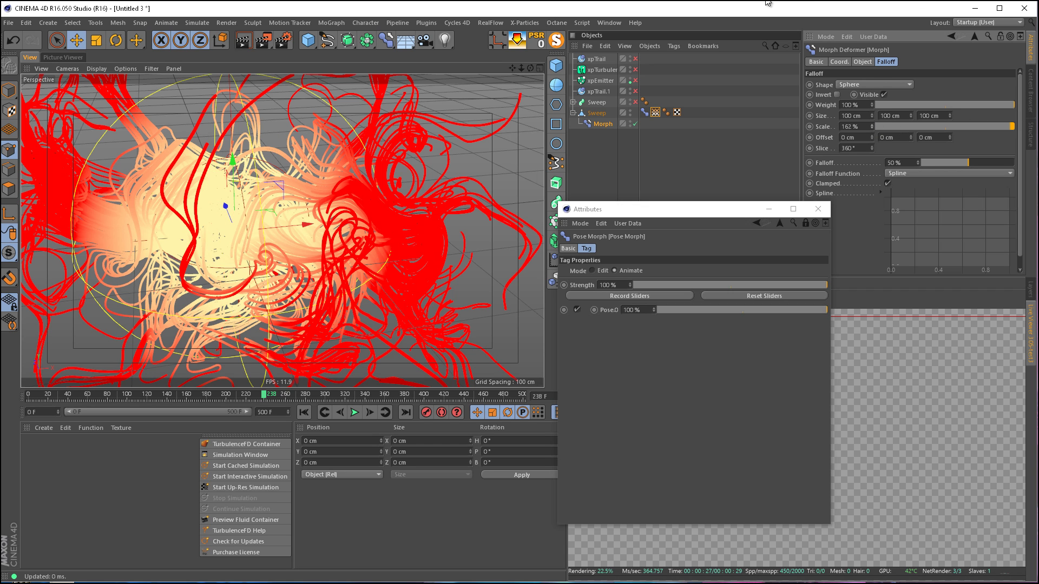
drag(768, 3, 873, 127)
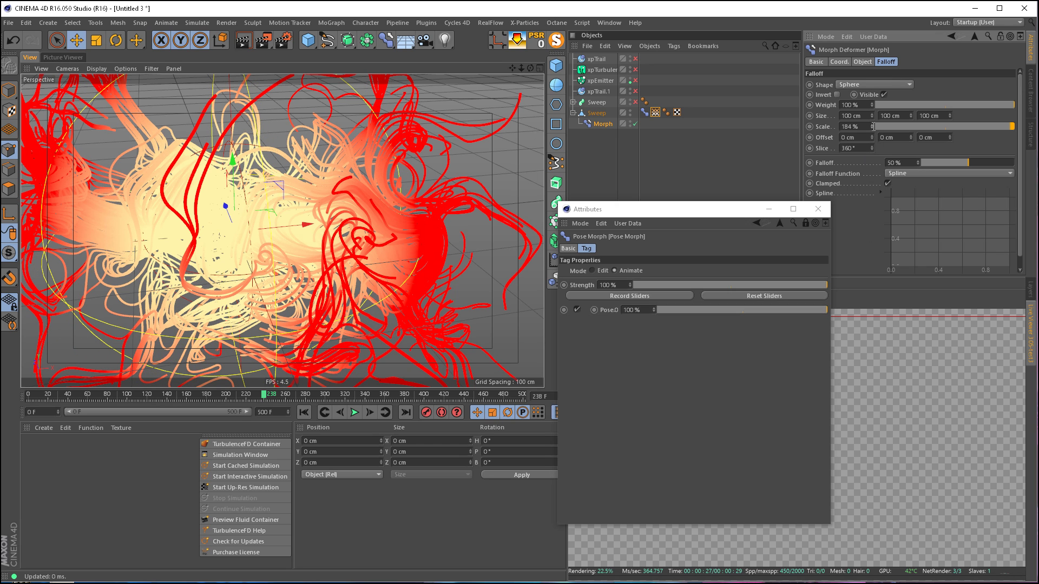
- Reshape the Morph deformer's falloff spline into a bell curve with both ends at zero and a raised point near the middle
drag(644, 216, 622, 223)
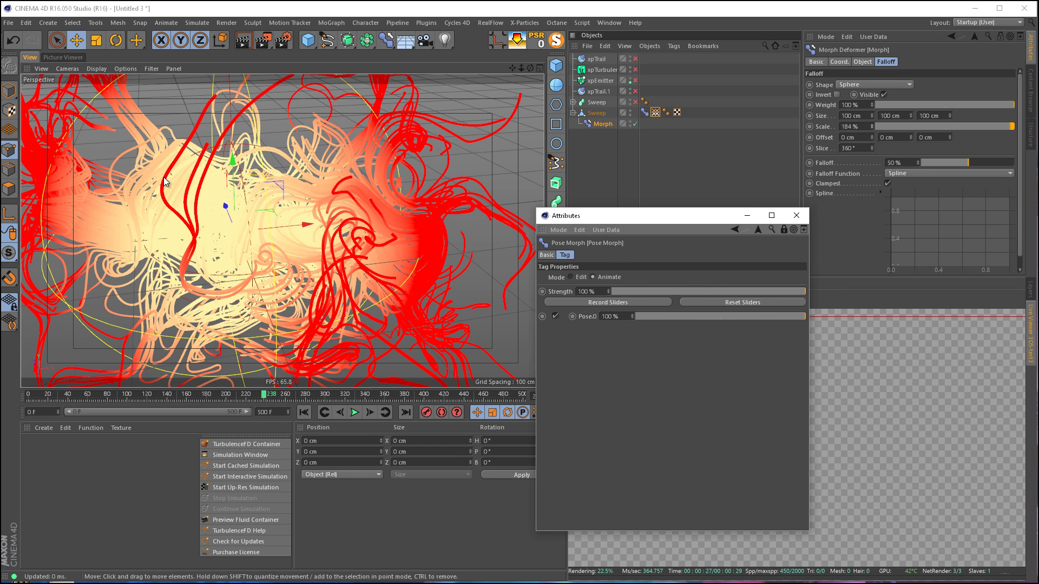
drag(708, 221, 674, 222)
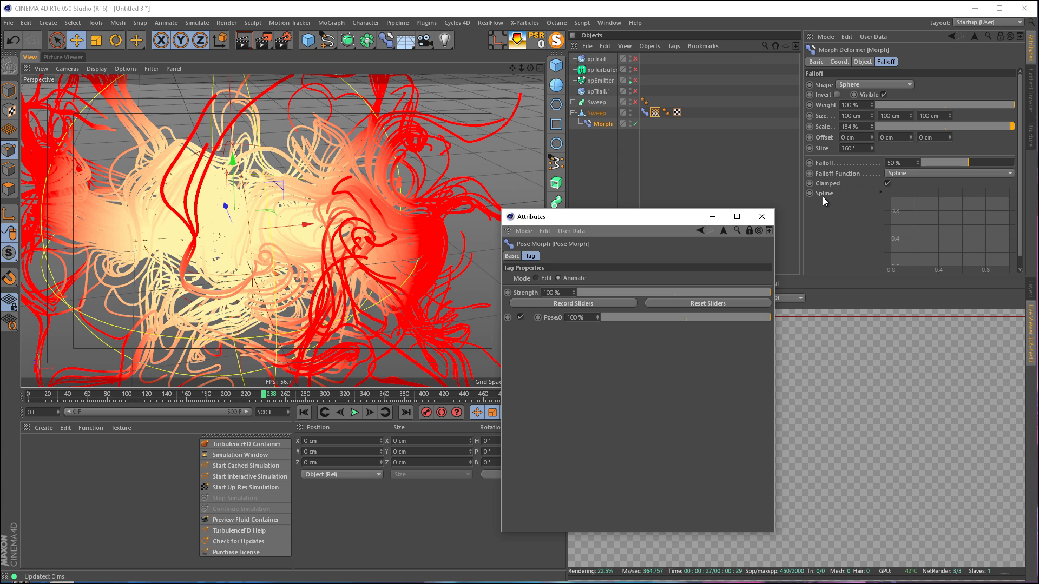
drag(861, 278, 865, 312)
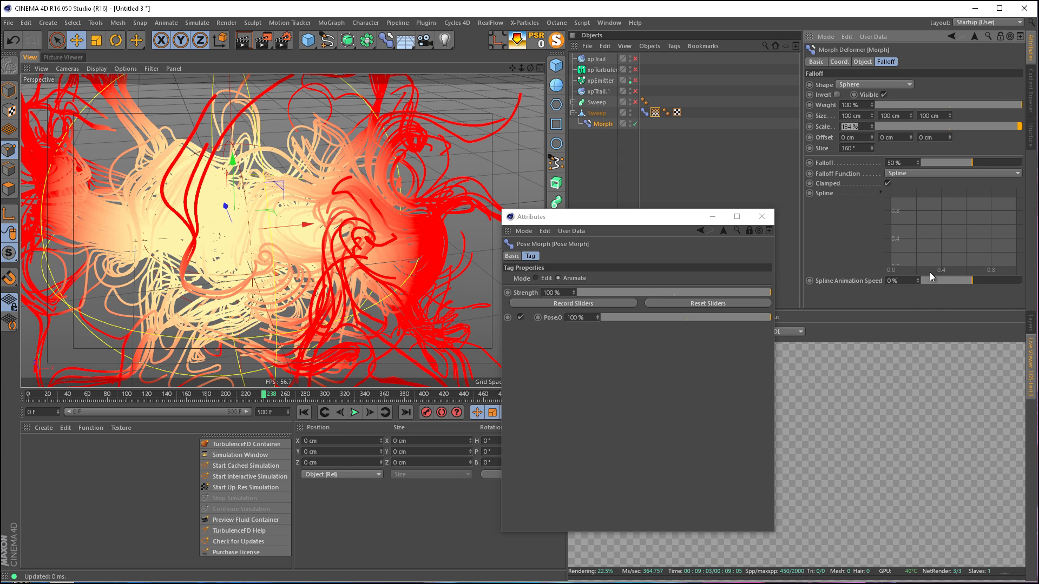
ctrl+drag(895, 260, 1035, 275)
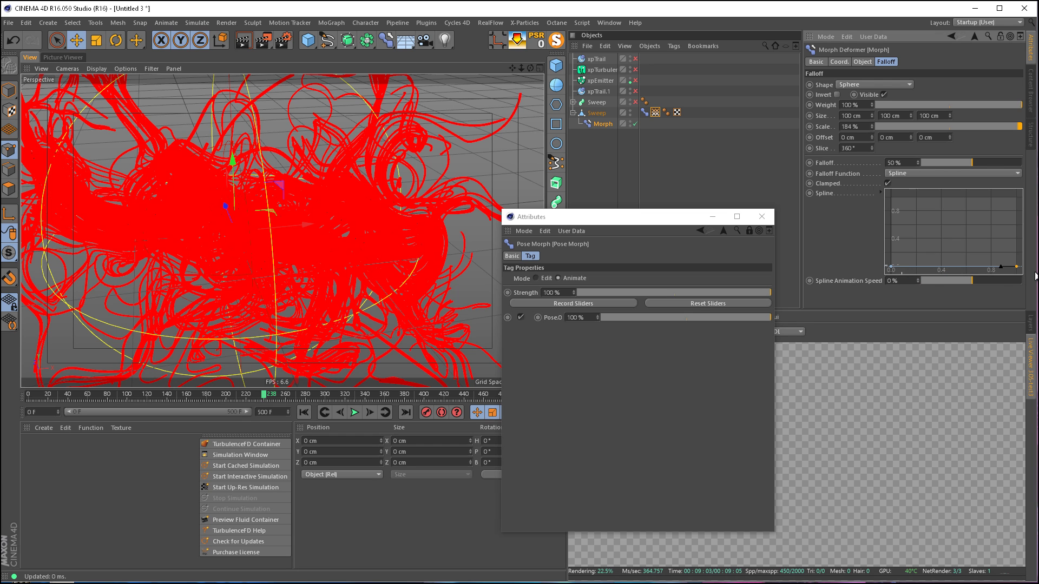
ctrl+click(952, 267)
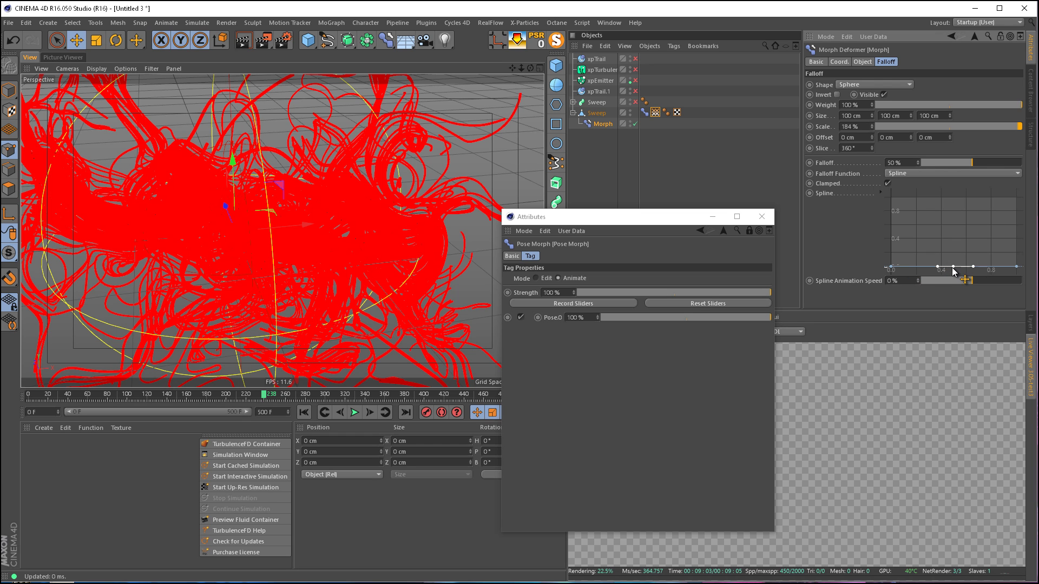
drag(952, 267, 947, 171)
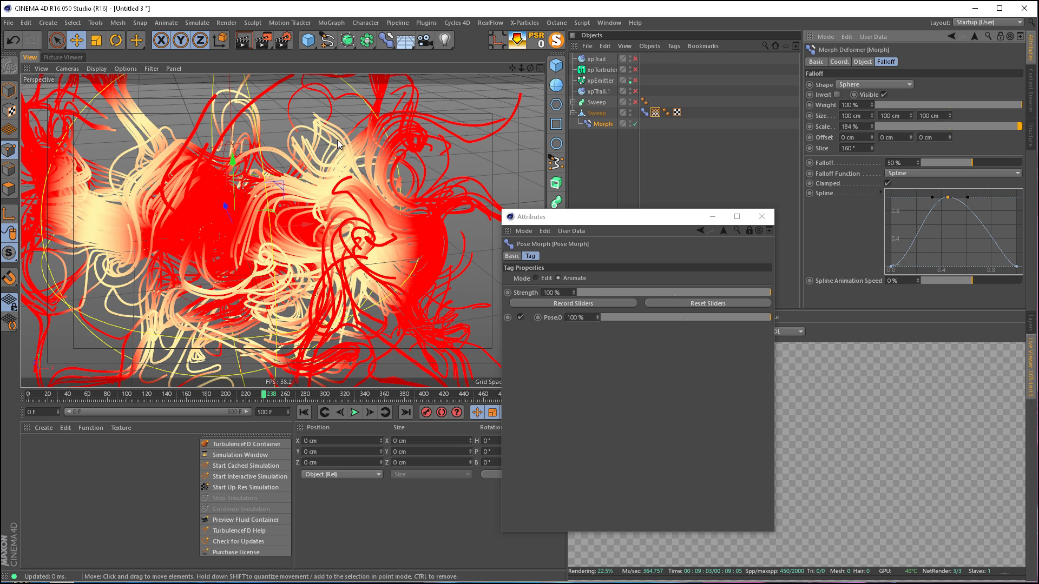
- Reduce the Morph deformer's falloff to 12% and inspect the narrowed band on the strands
drag(953, 162, 933, 156)
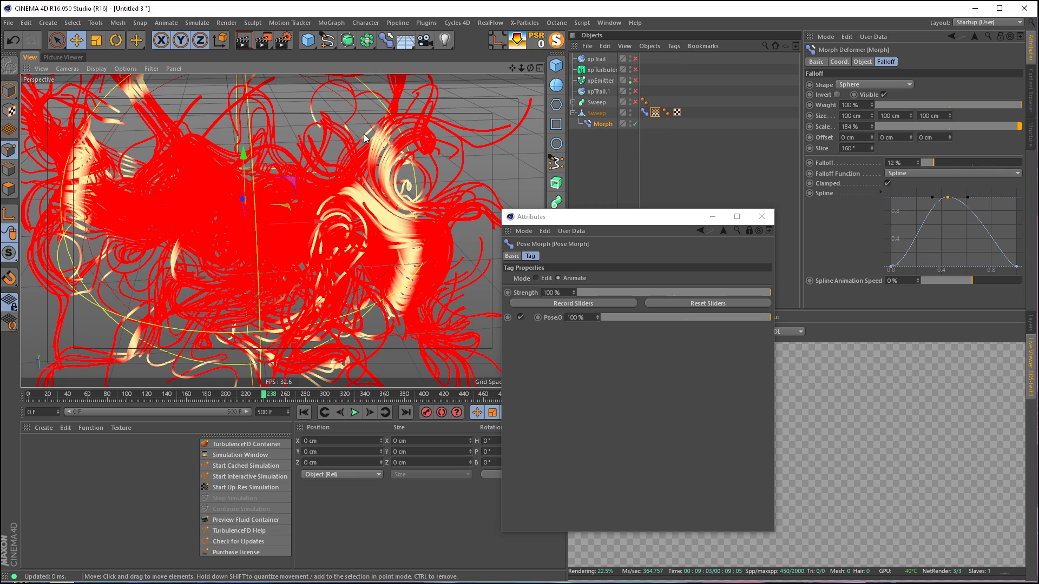
drag(512, 67, 542, 86)
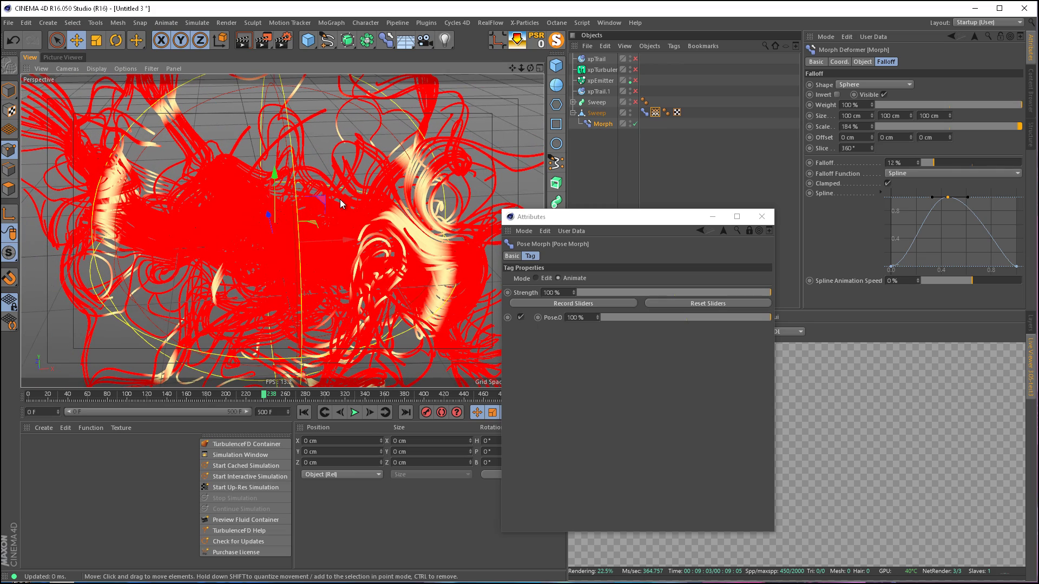
scroll(292, 221, down, 3)
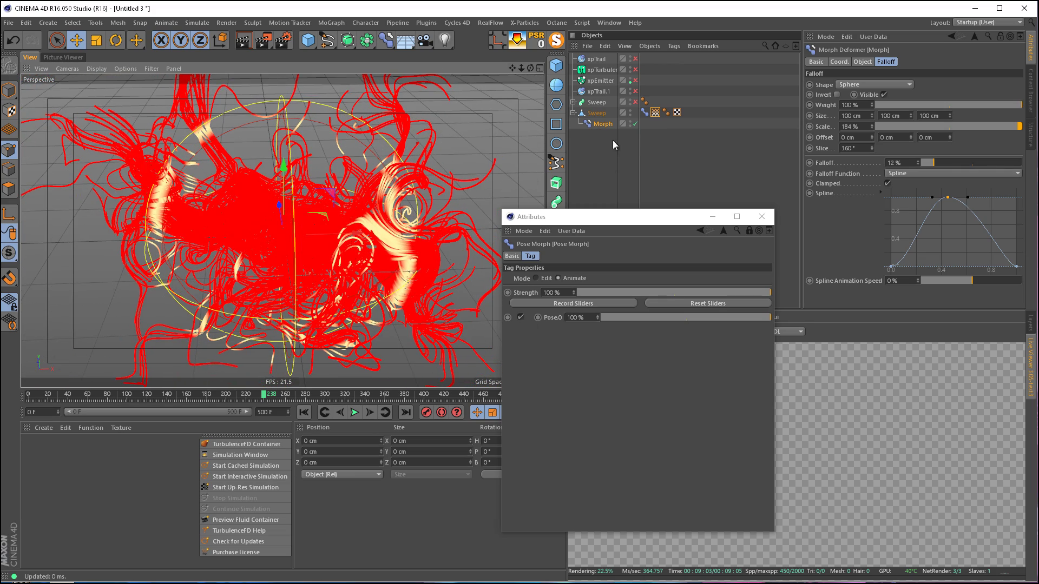
scroll(274, 218, up, 2)
mouse_move(274, 218)
alt+mouse_down()
mouse_move(300, 213)
mouse_move(287, 206)
alt+mouse_up()
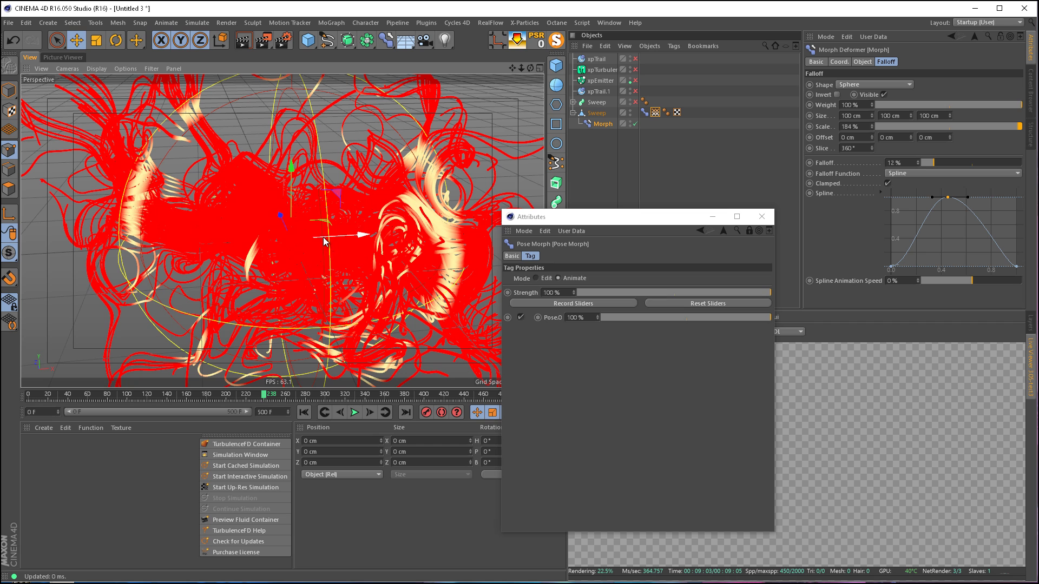
- Shift the Morph deformer along its X axis and place a duplicate about 283 cm away along the same axis
drag(325, 241, 230, 237)
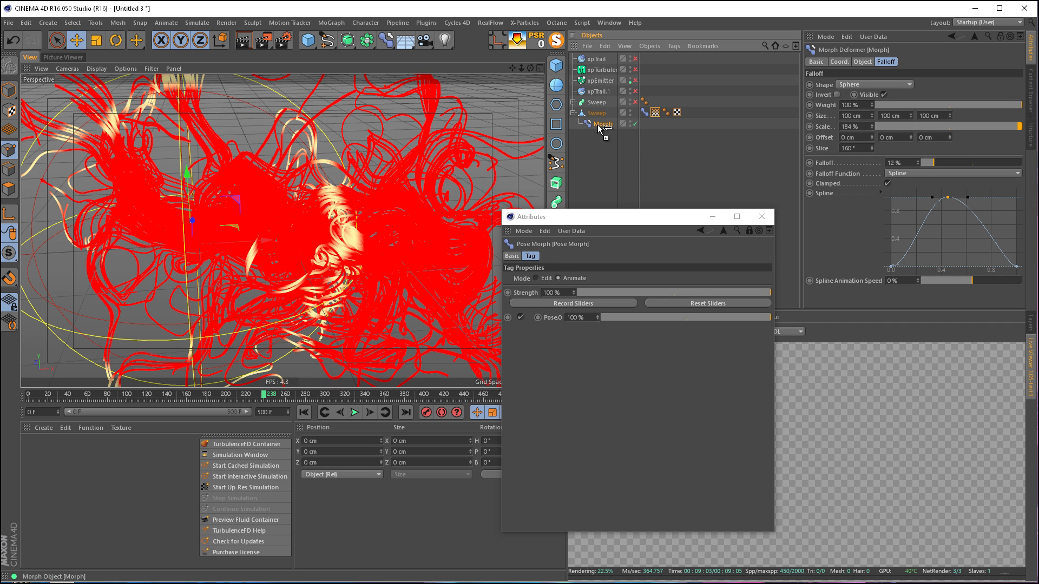
ctrl+drag(599, 129, 600, 132)
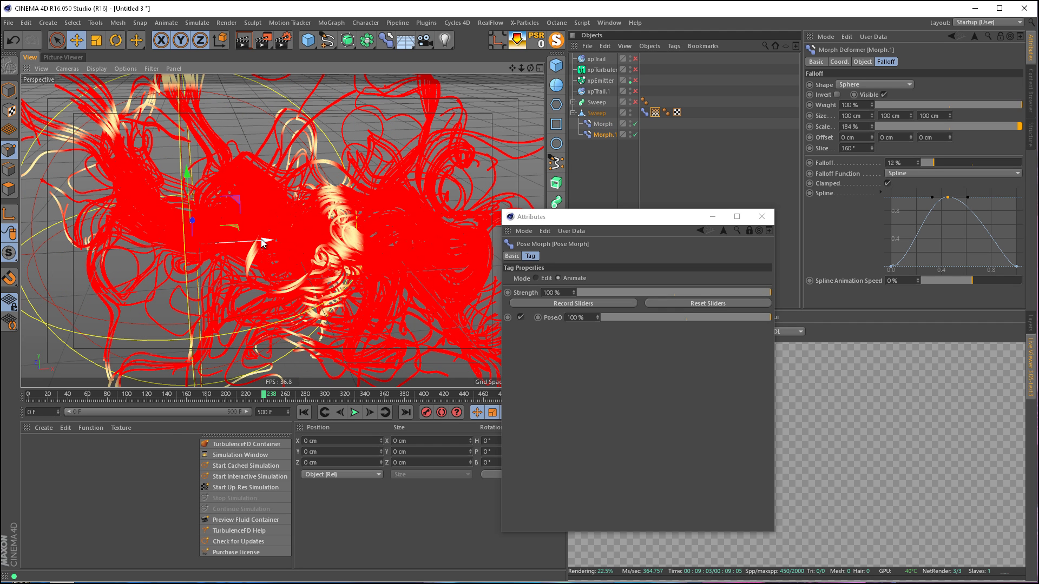
drag(263, 243, 475, 234)
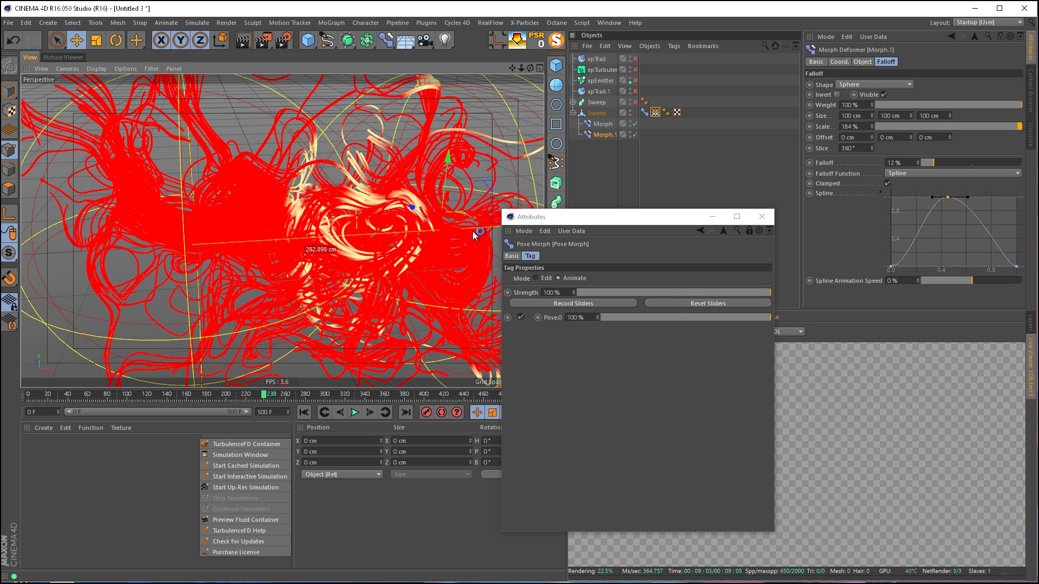
- Delete the duplicate Morph deformer and reset the original's PSR
key(Delete)
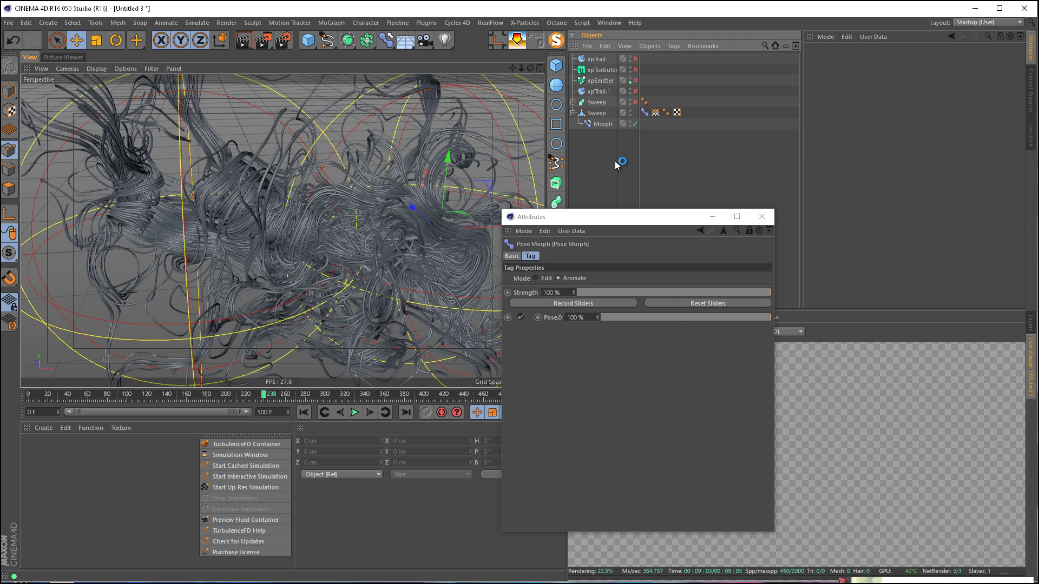
click(601, 124)
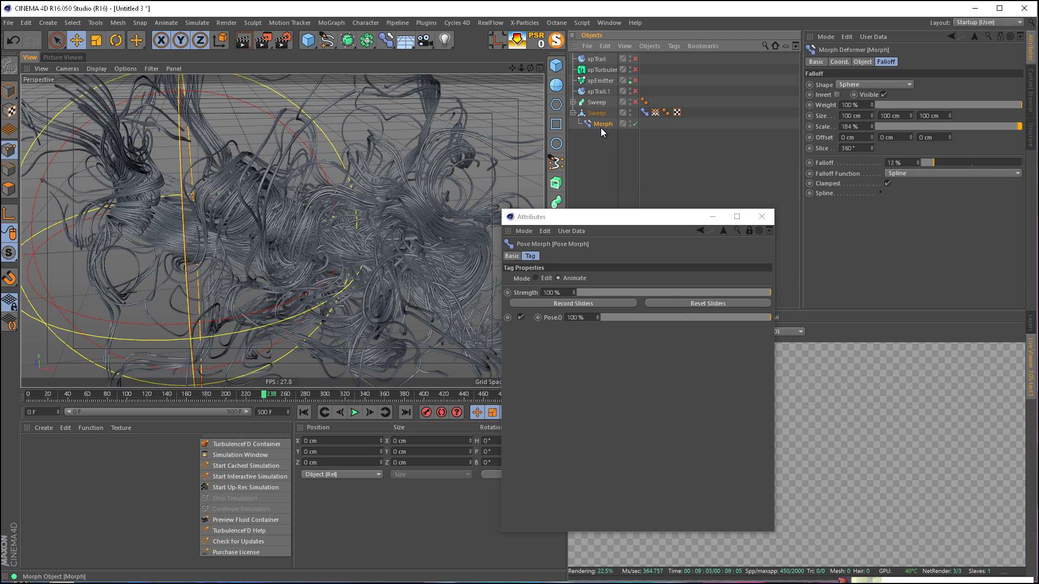
click(539, 42)
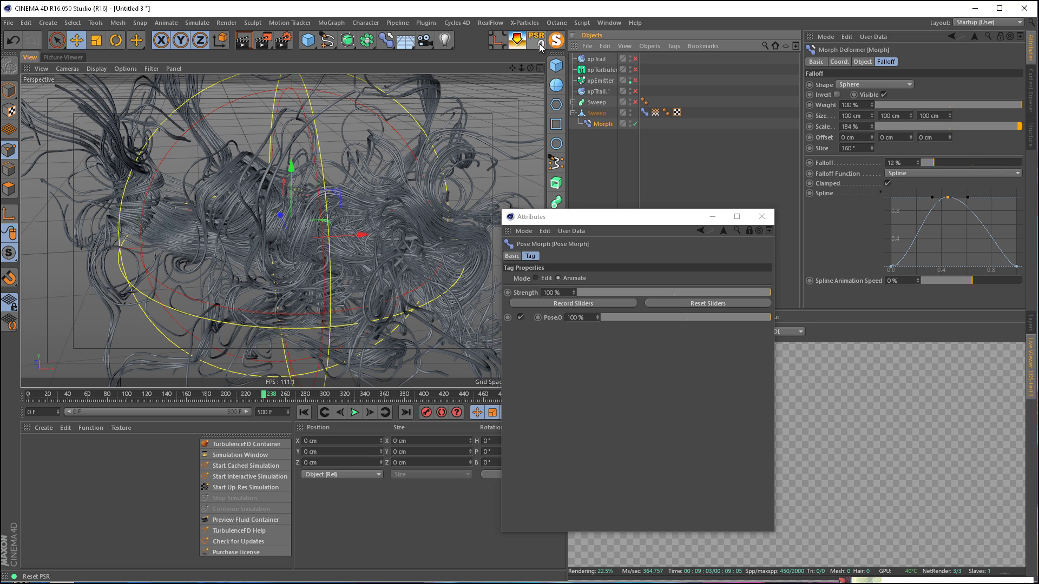
- Display the vertex map again and set the Morph deformer's falloff scale to 150%
click(654, 112)
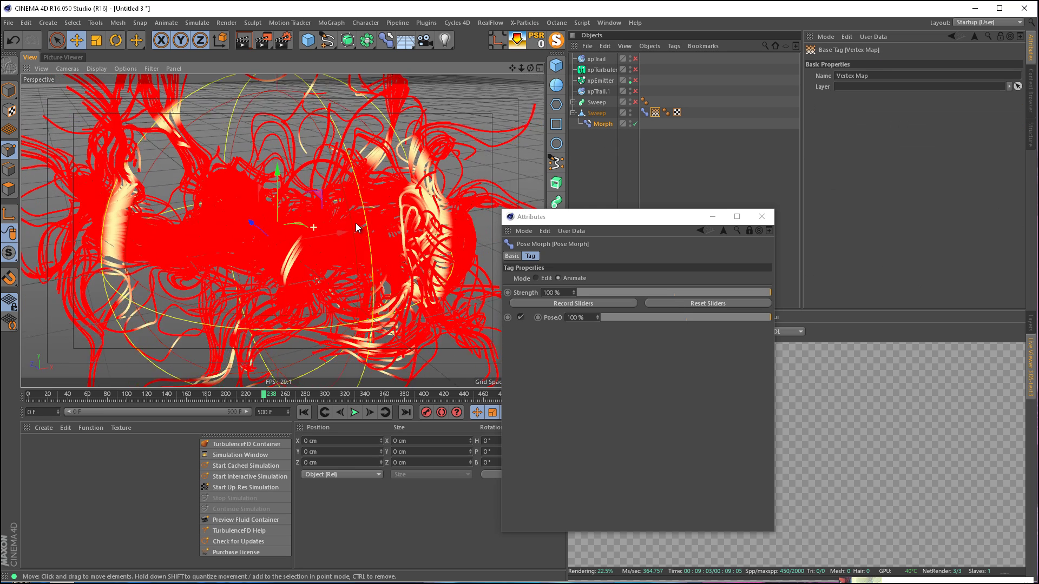
alt+drag(355, 223, 577, 143)
scroll(310, 229, up, 5)
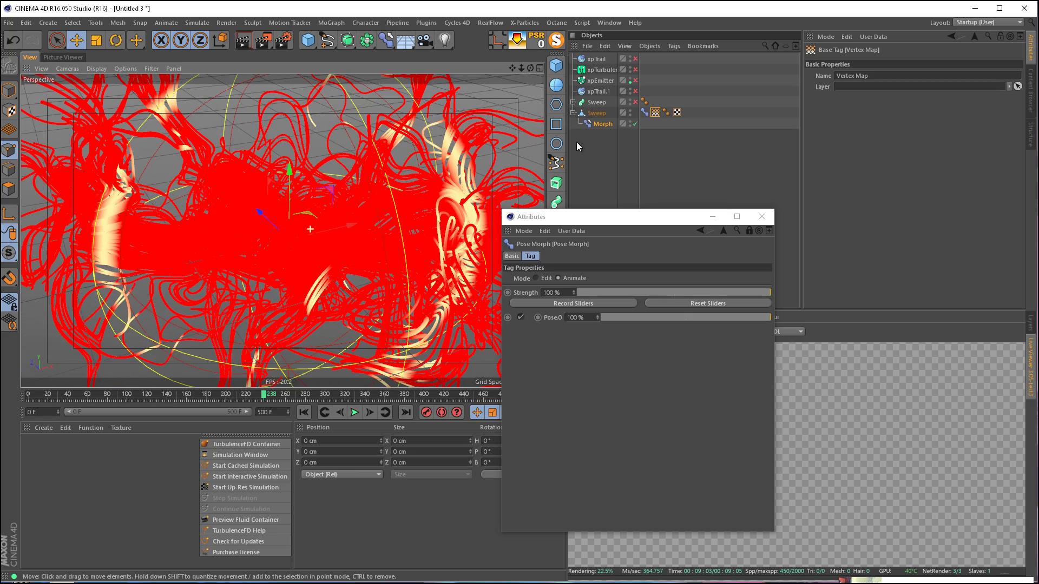
click(601, 123)
click(1010, 128)
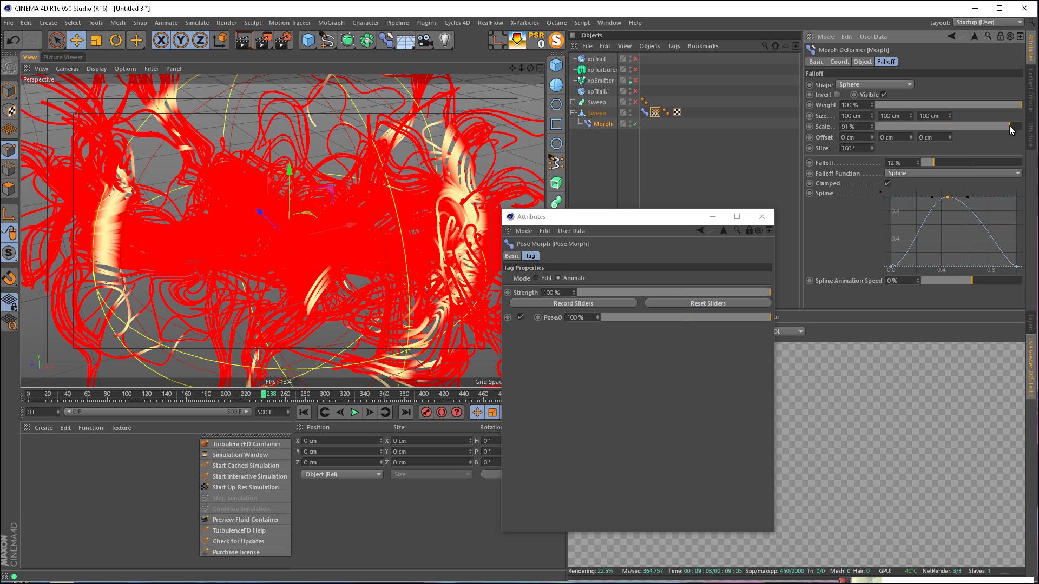
drag(1009, 127, 1027, 130)
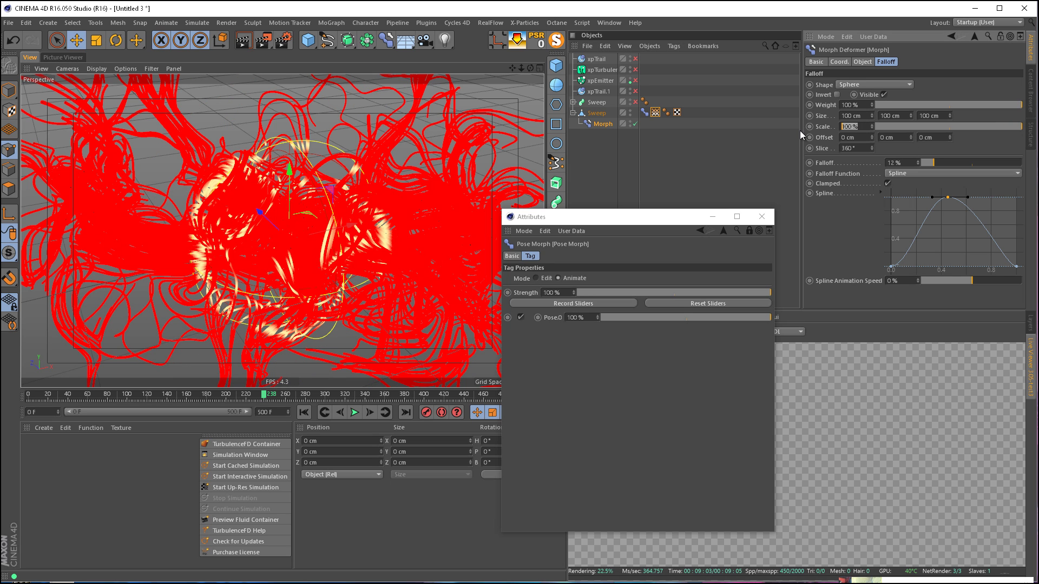
text(150)
key(Return)
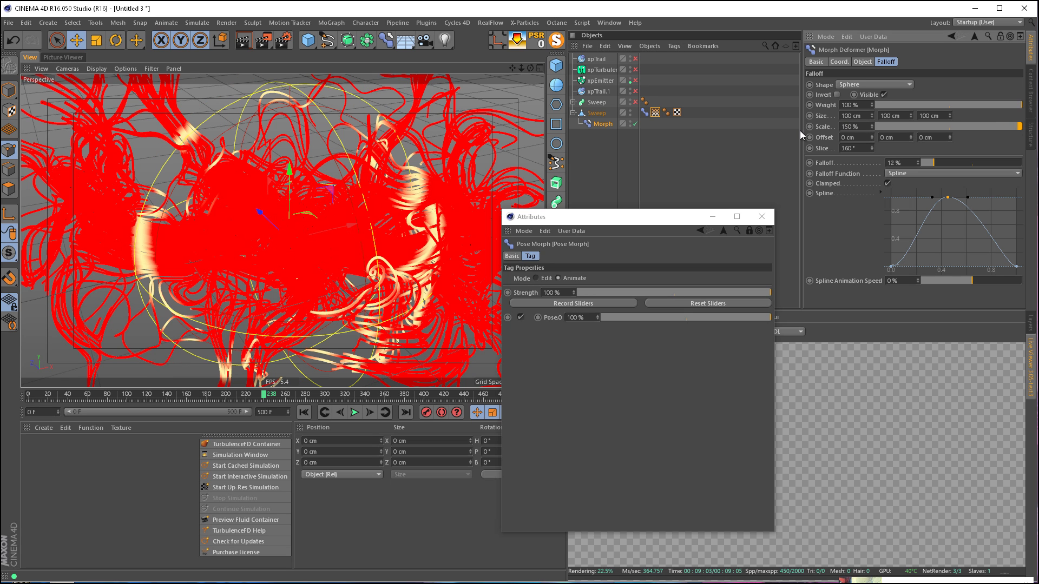
- Minimize the floating Pose Morph attributes window, clear the selection and enlarge the Live Viewer area
click(711, 217)
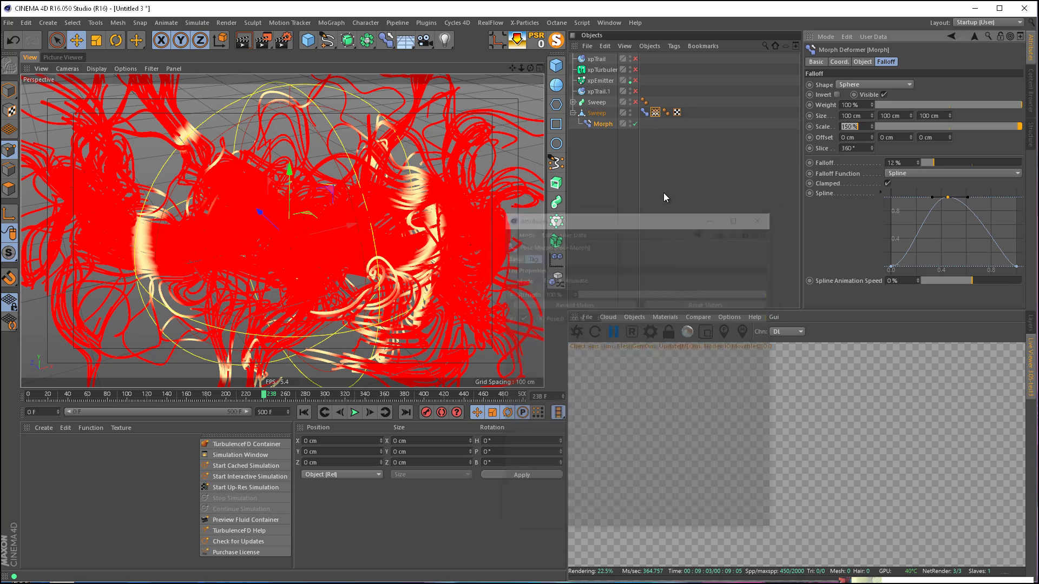
click(663, 197)
alt+drag(311, 196, 353, 227)
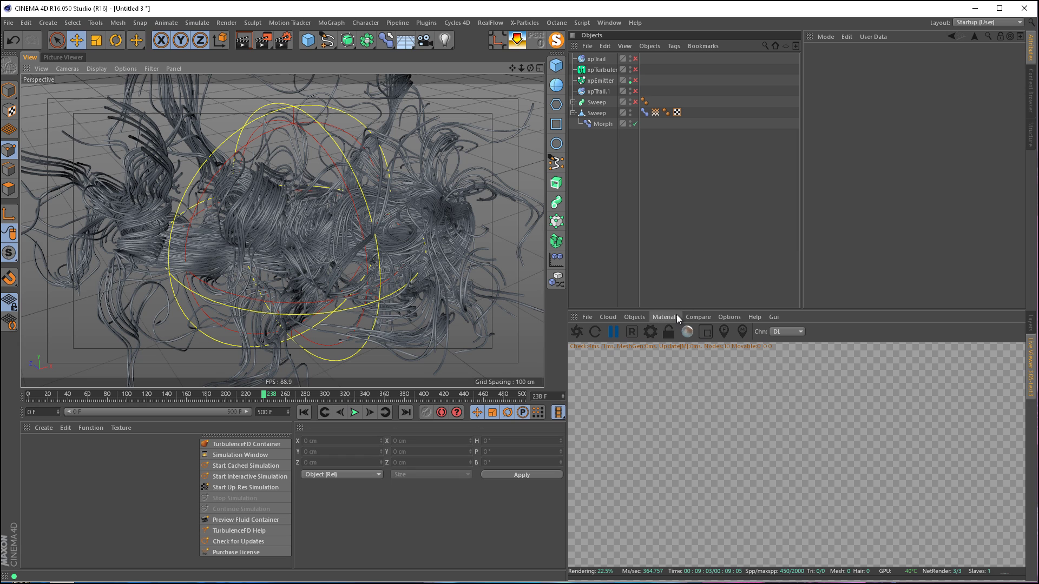
drag(677, 312, 674, 283)
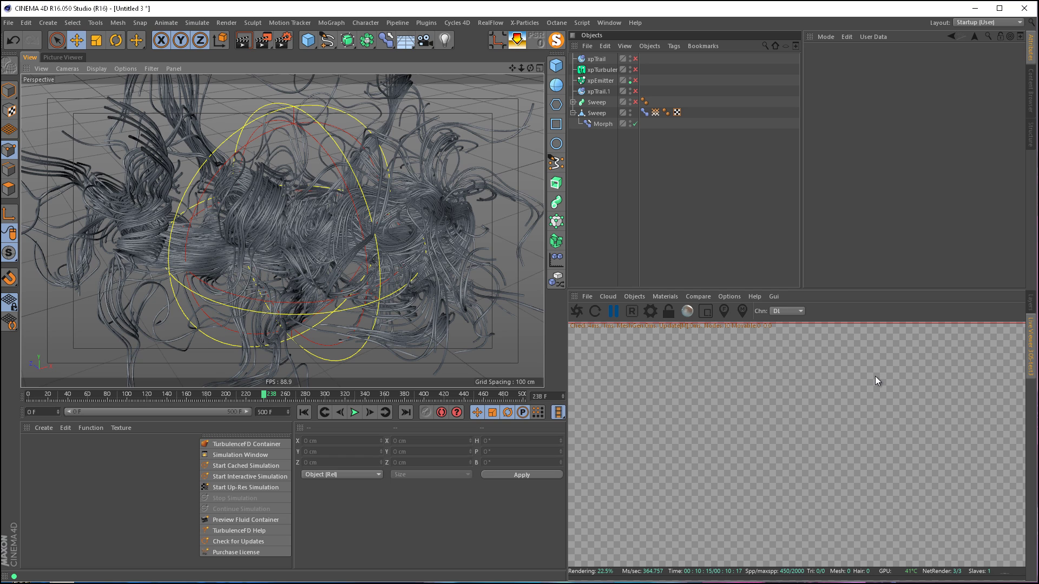
- Start the Octane live render and check the polygon Sweep's object information
click(676, 234)
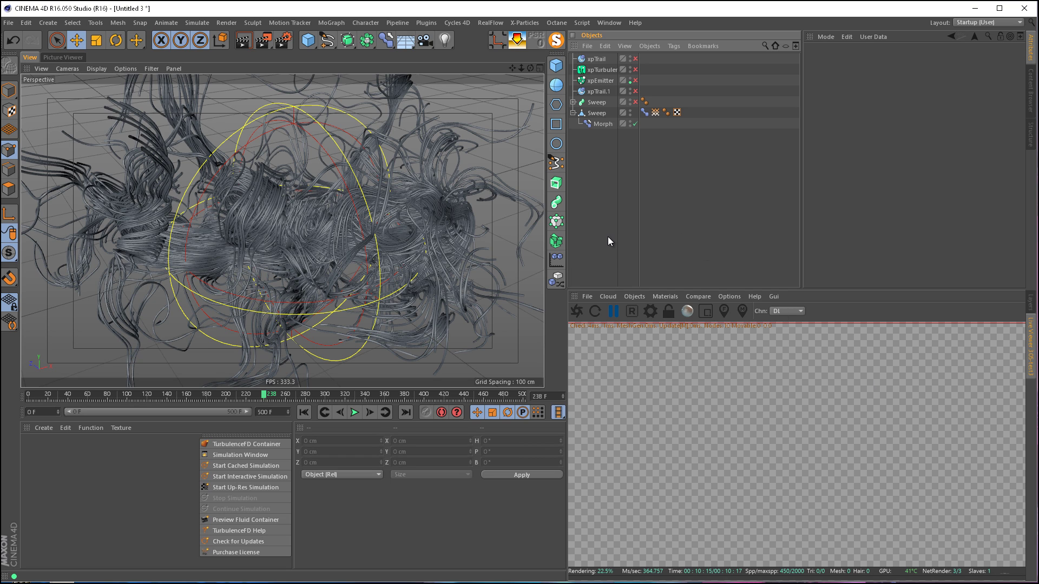
click(578, 311)
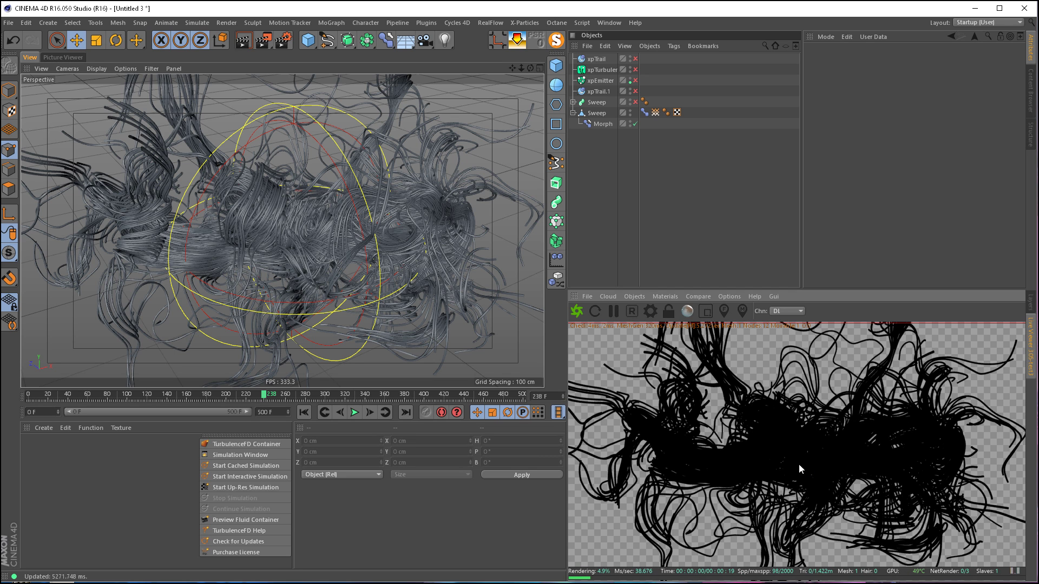
right_click(589, 115)
click(634, 545)
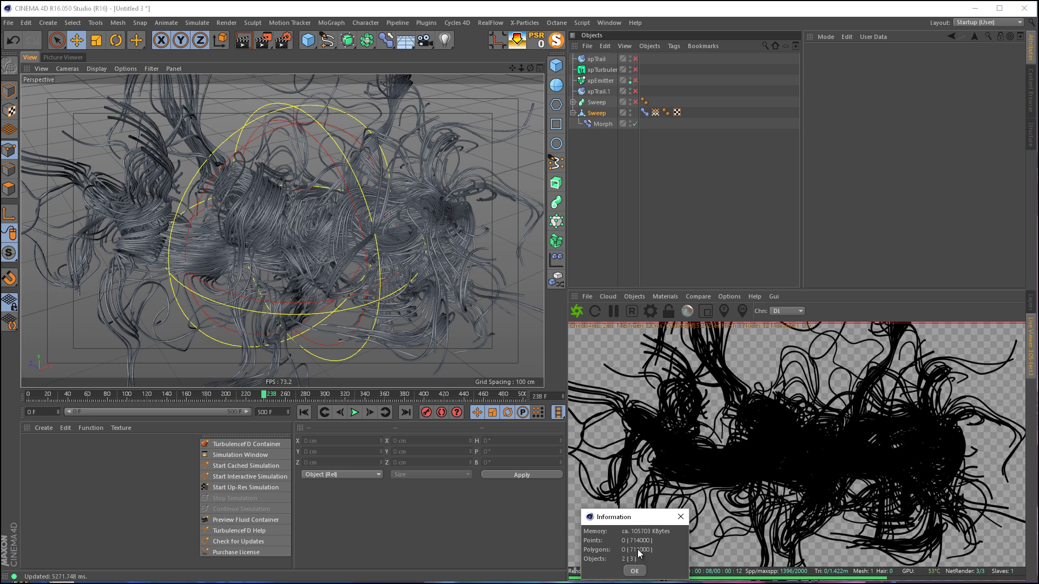
click(681, 516)
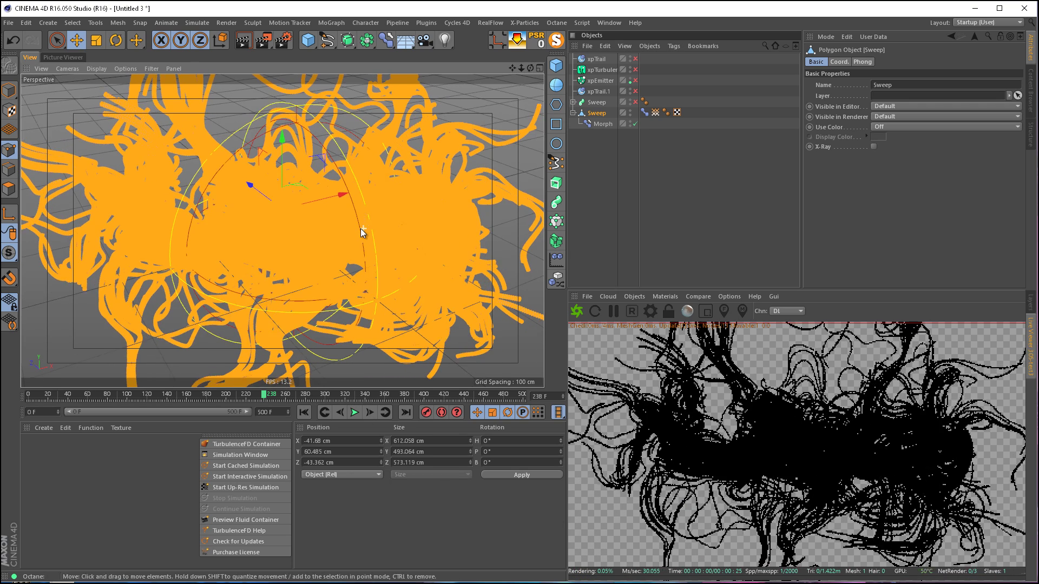
click(644, 186)
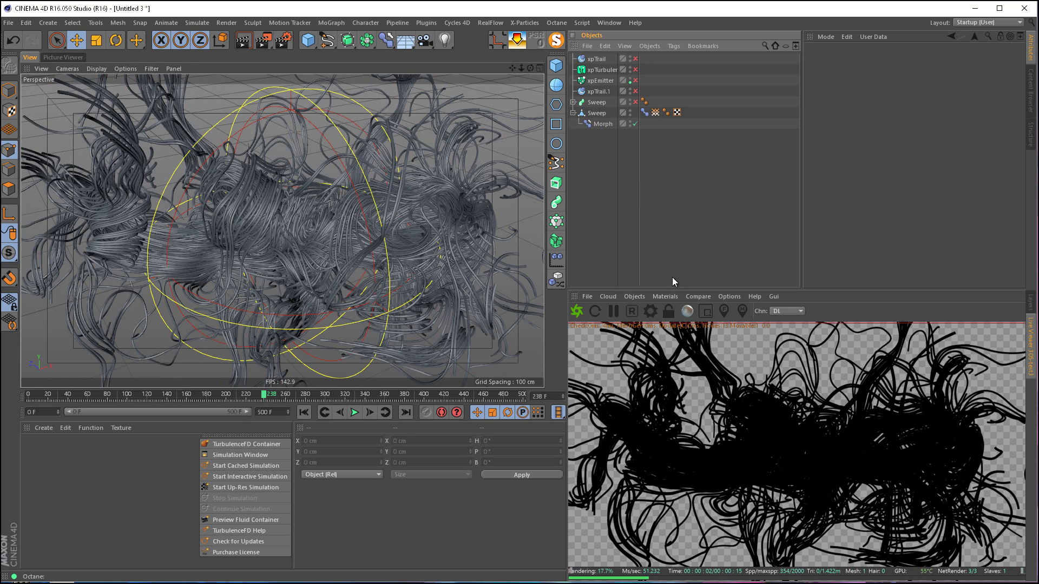
- Load the saved preset in the Octane render settings
click(649, 311)
click(56, 24)
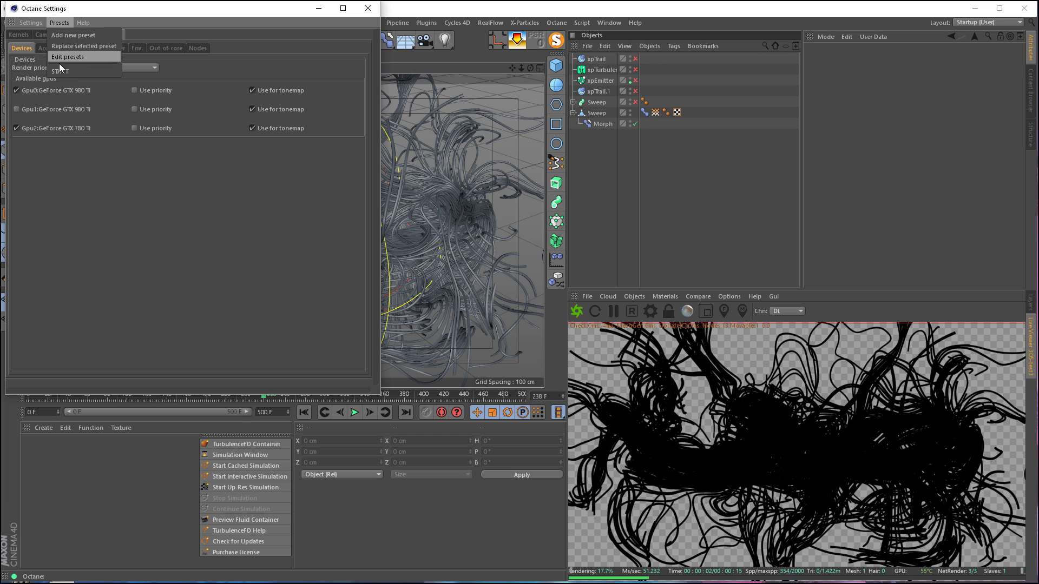
click(108, 70)
click(366, 9)
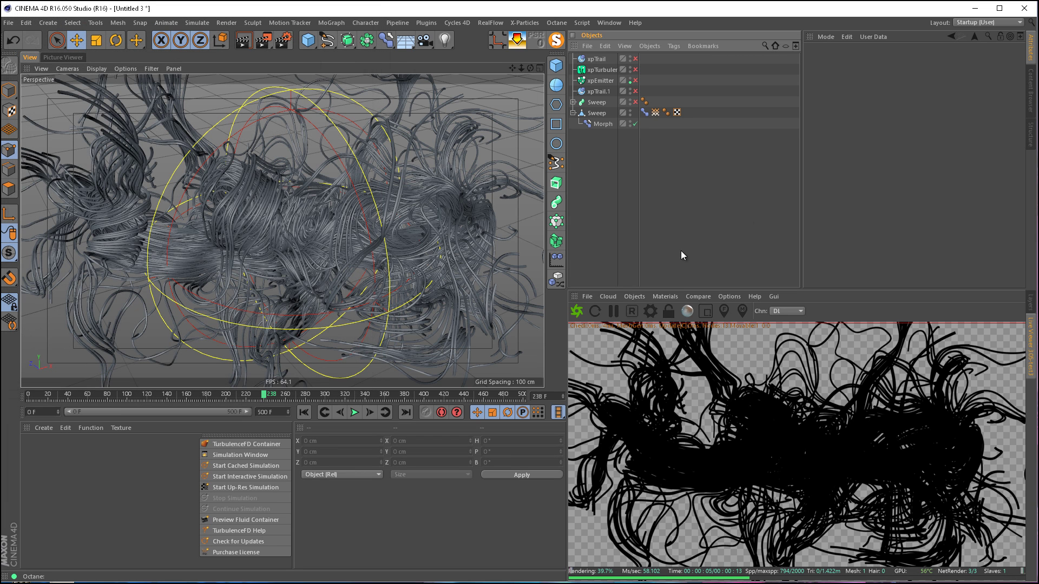
- Add an Octane area light, rotate it to face downwards and place it above the tendrils
click(636, 296)
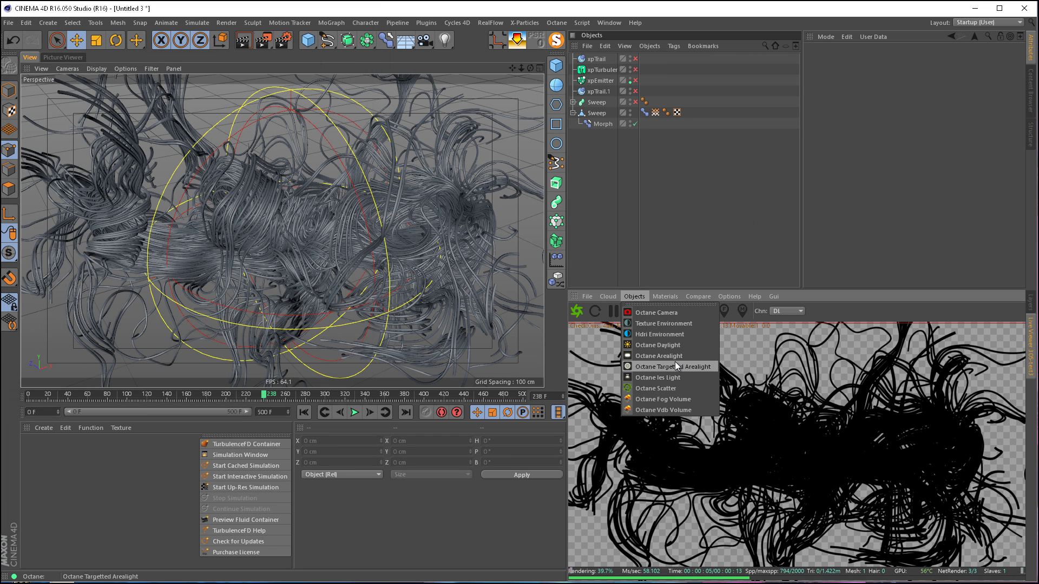
click(674, 361)
key(r)
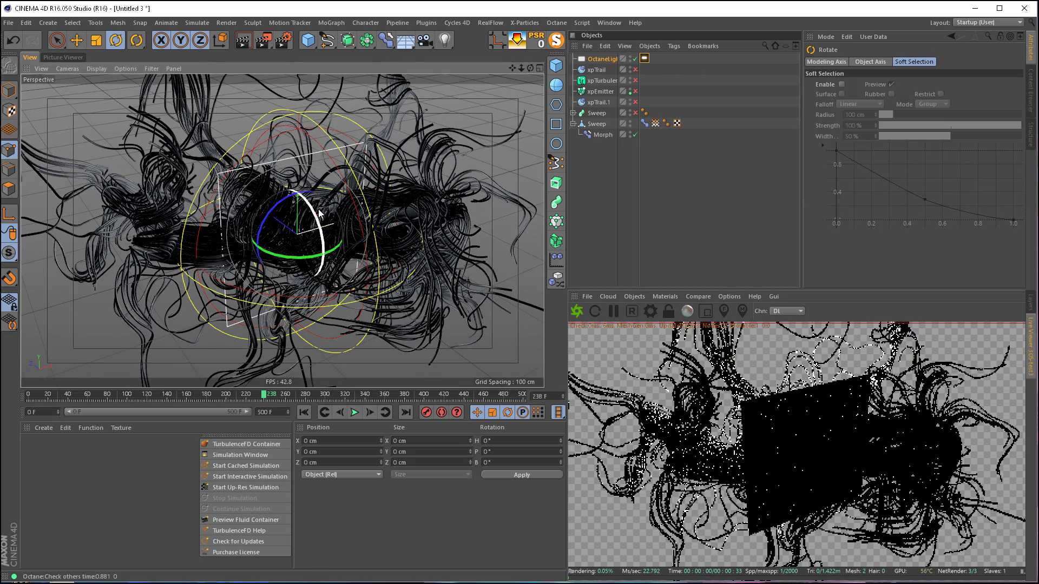
drag(316, 216, 284, 97)
key(e)
alt+middle_drag(297, 156, 308, 205)
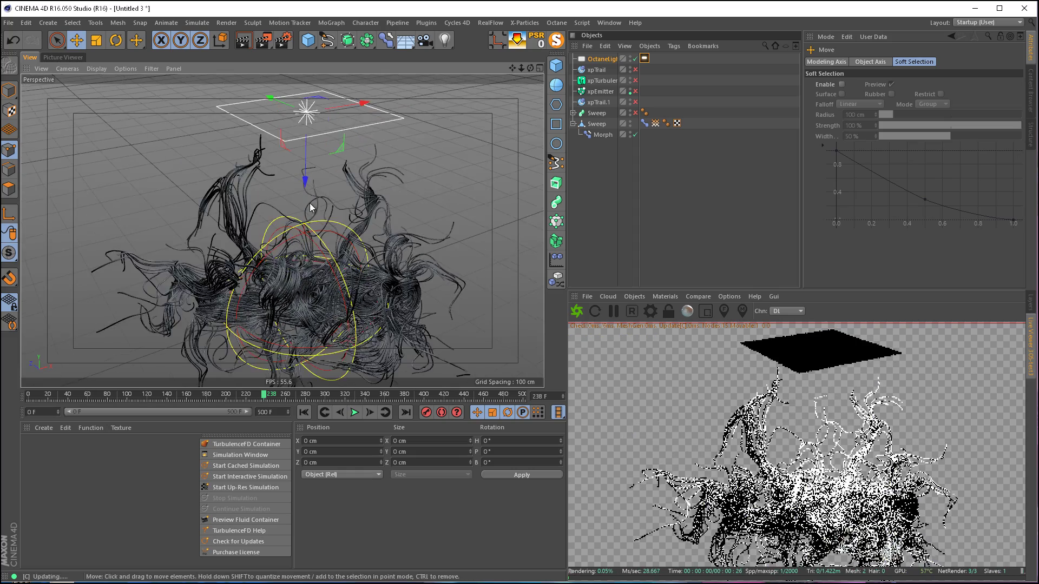
- Raise the Octane area light further above the tendrils and scale it up considerably
scroll(303, 196, down, 3)
drag(307, 205, 309, 135)
key(t)
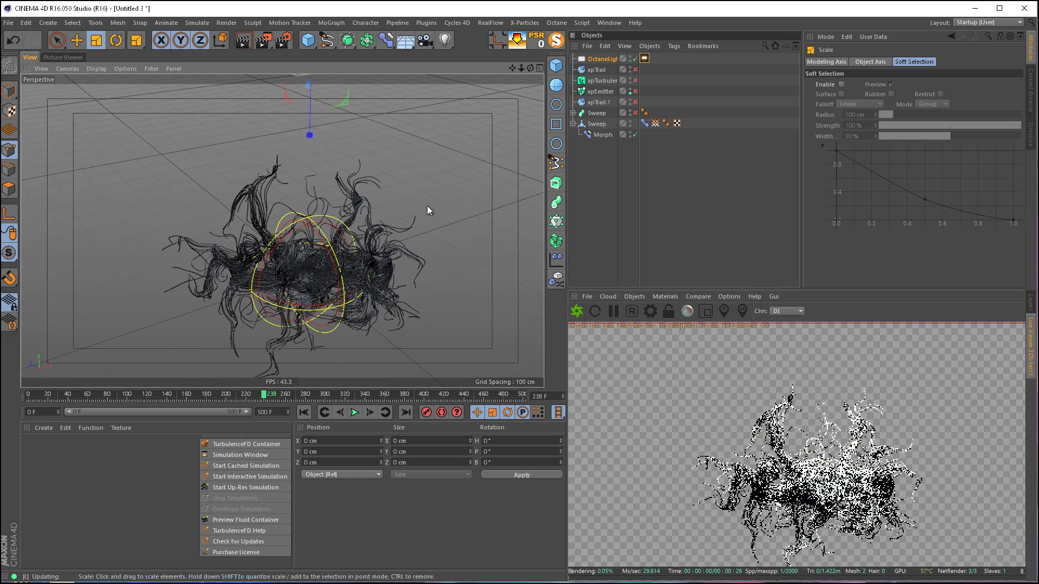
drag(427, 206, 578, 313)
key(e)
scroll(310, 276, up, 5)
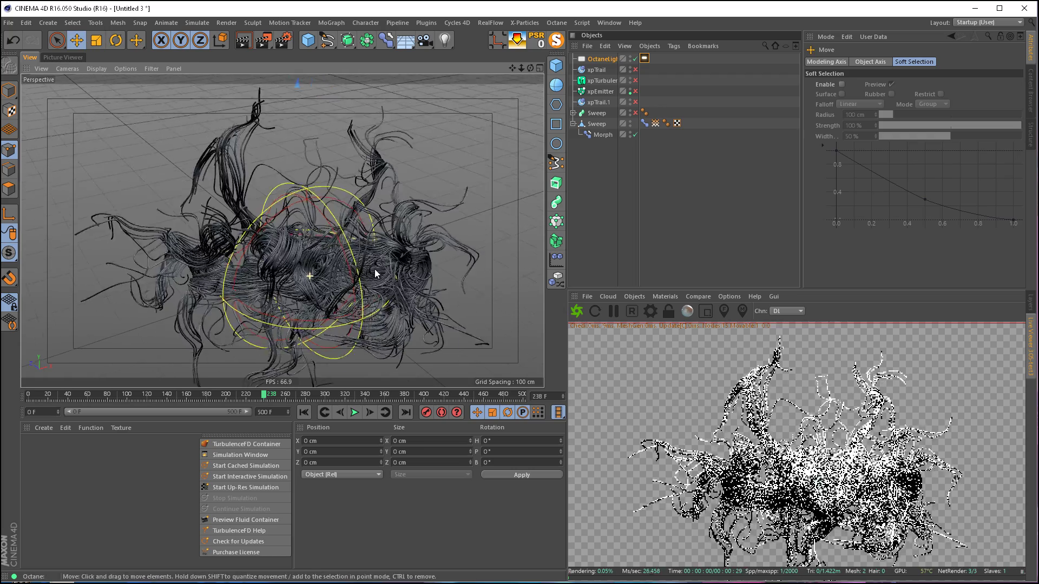
- Turn off Normalize for the Octane area light and lower its Power to 1
click(643, 59)
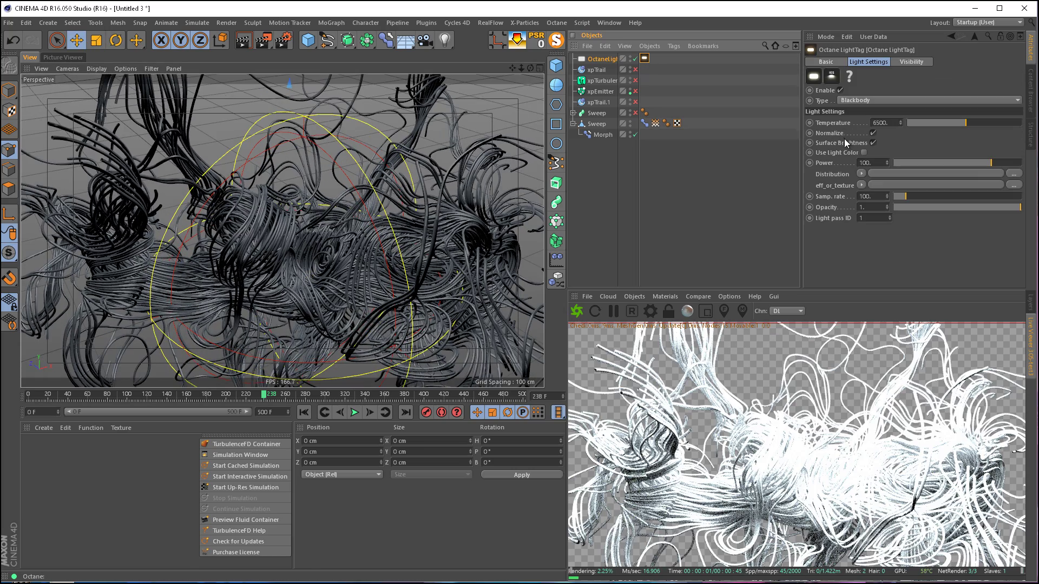
click(872, 133)
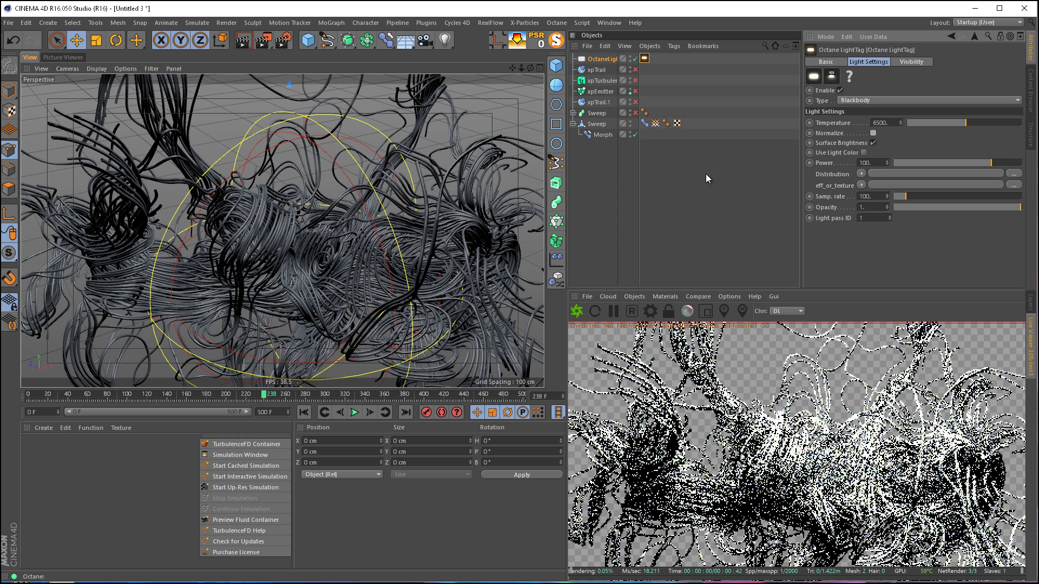
click(863, 162)
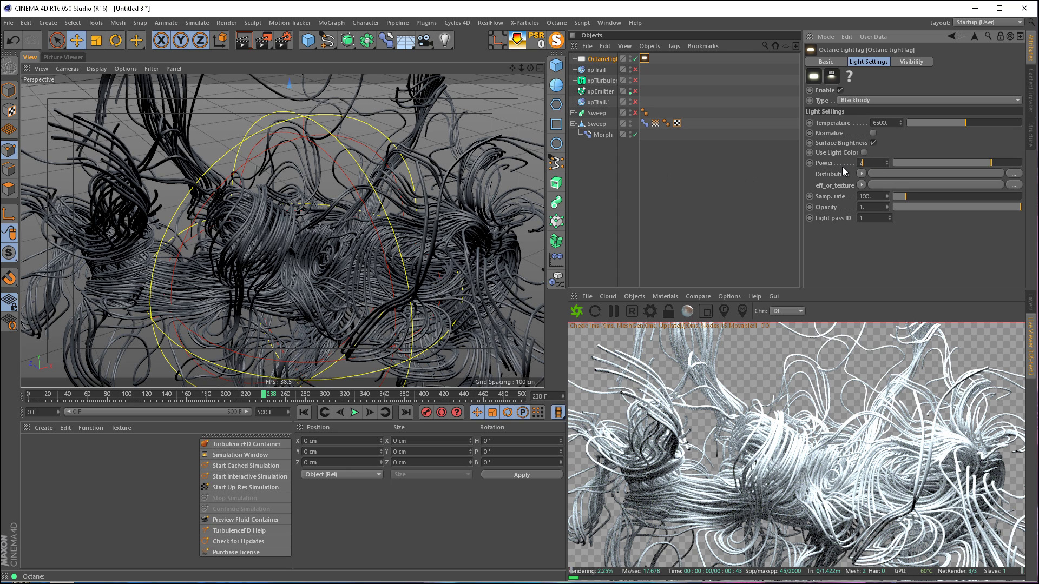
text(2)
key(Return)
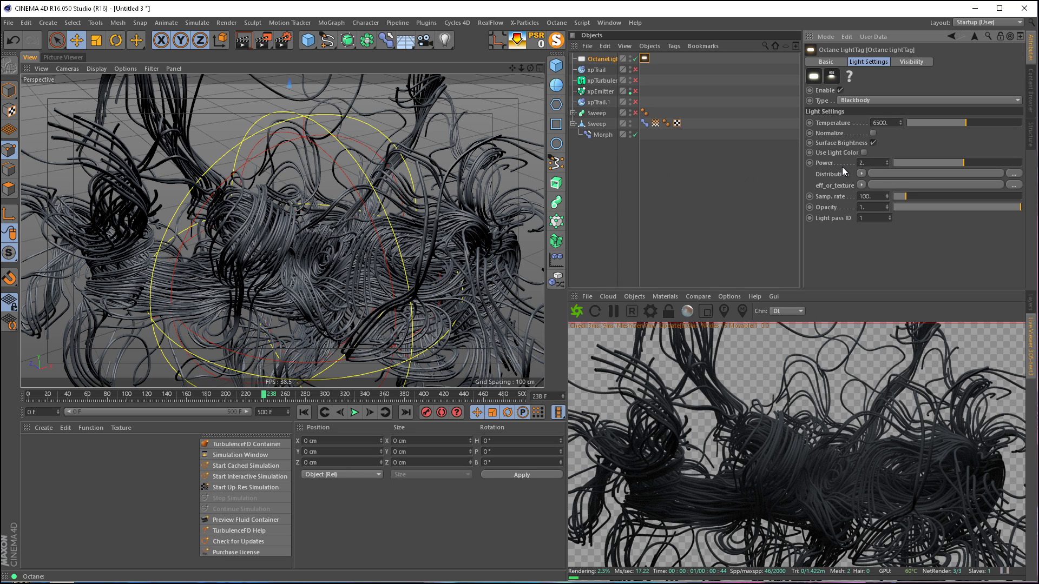
click(864, 163)
text(1)
key(Return)
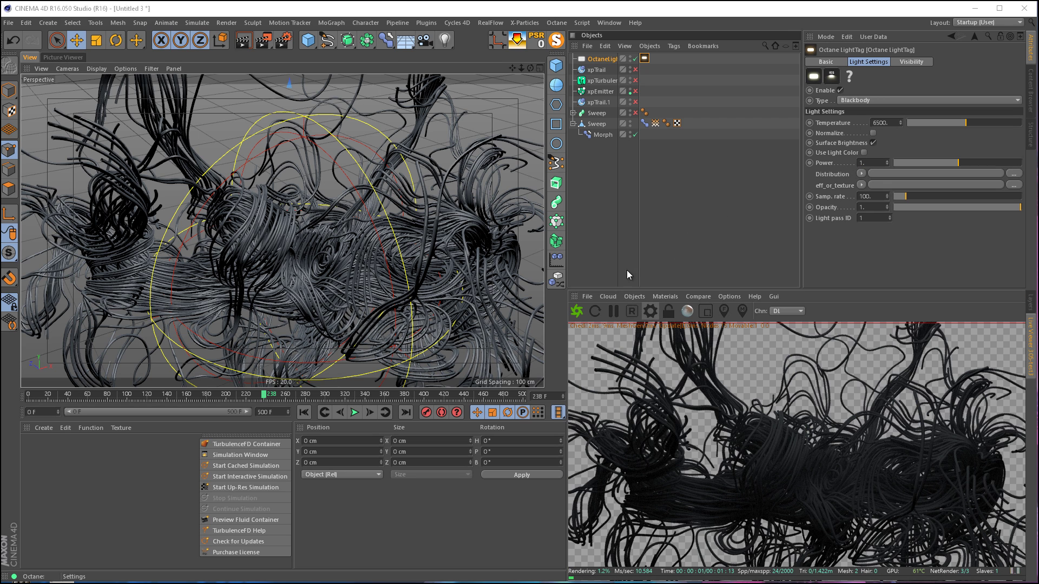
- Turn off Alpha channel in the Octane Pathtracing kernel settings
click(649, 311)
click(19, 34)
drag(83, 11, 111, 12)
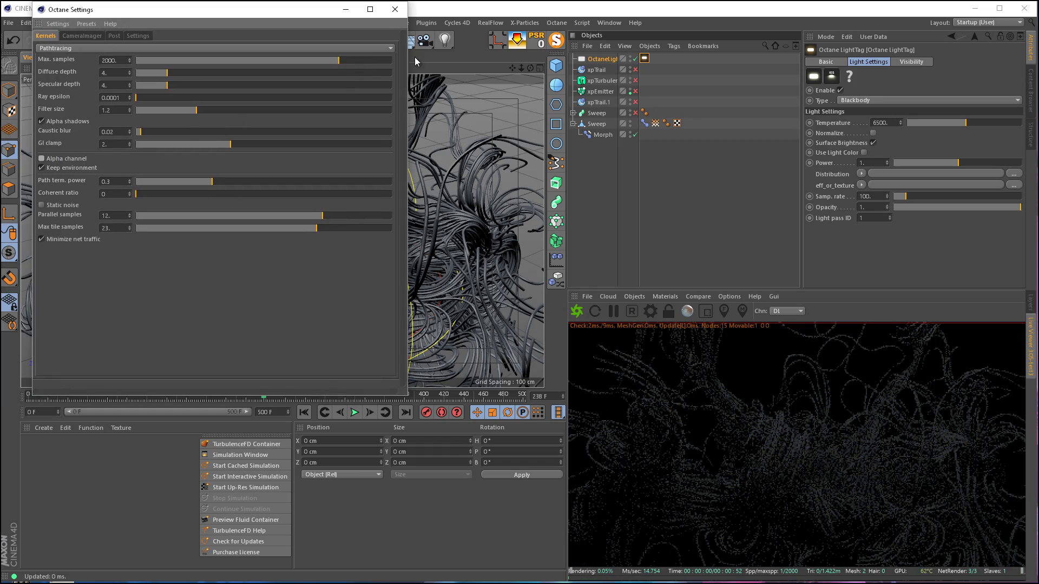
click(395, 9)
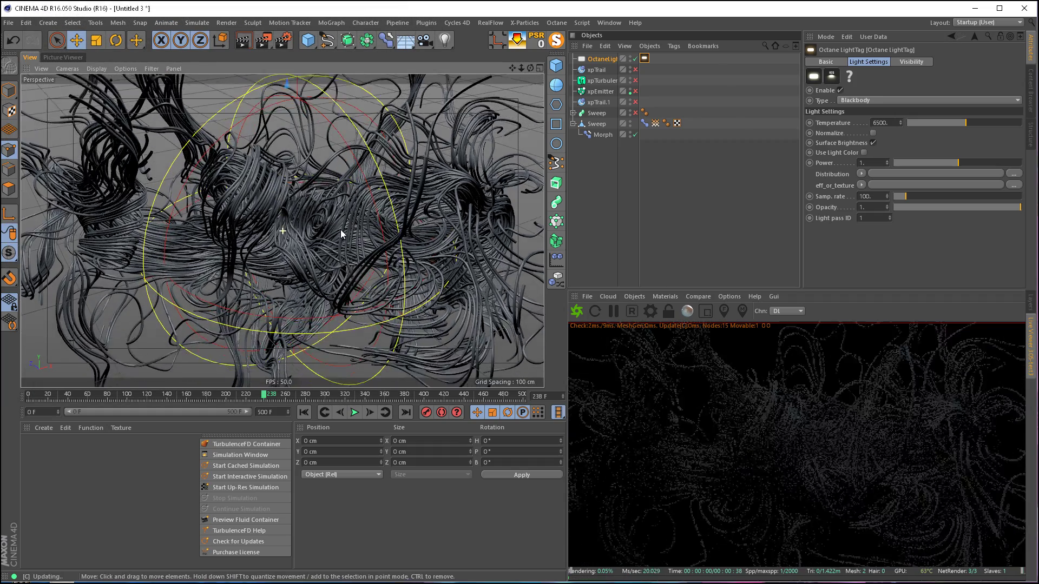
- Create an Octane Diffuse material and apply it to the polygon Sweep
alt+drag(339, 229, 311, 216)
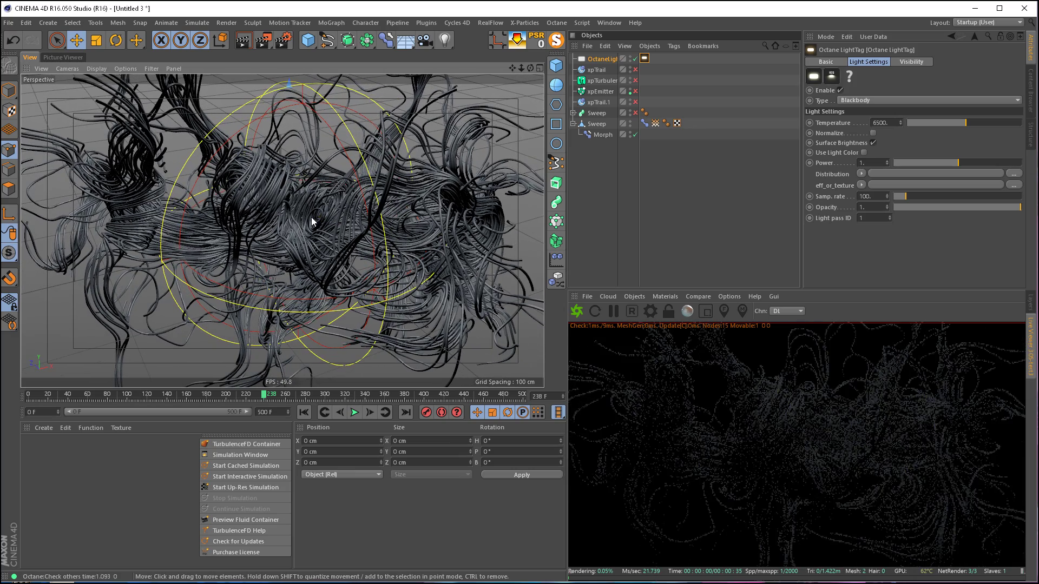
alt+right_drag(313, 219, 322, 223)
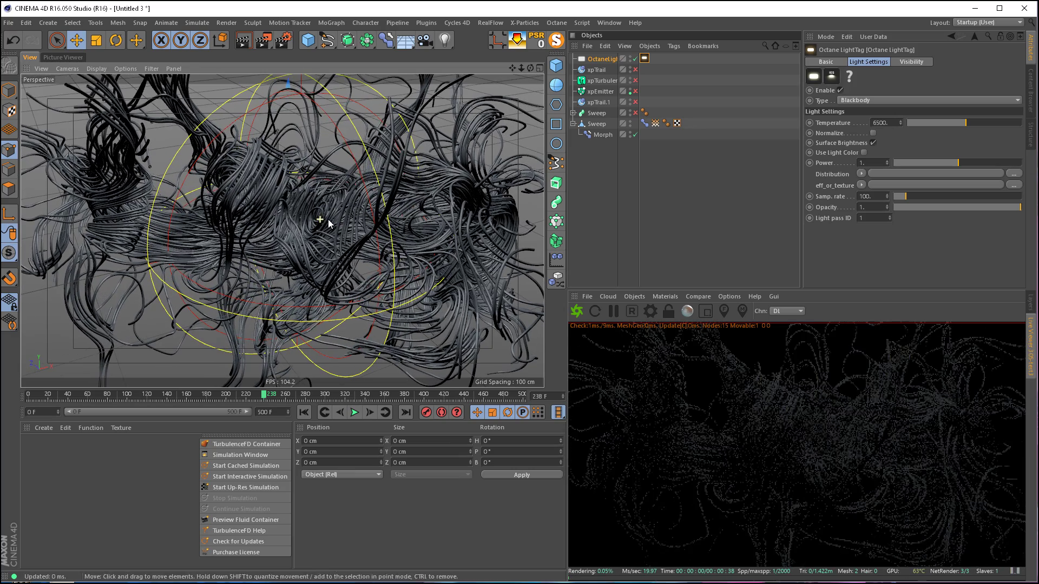
click(656, 199)
alt+drag(362, 238, 330, 237)
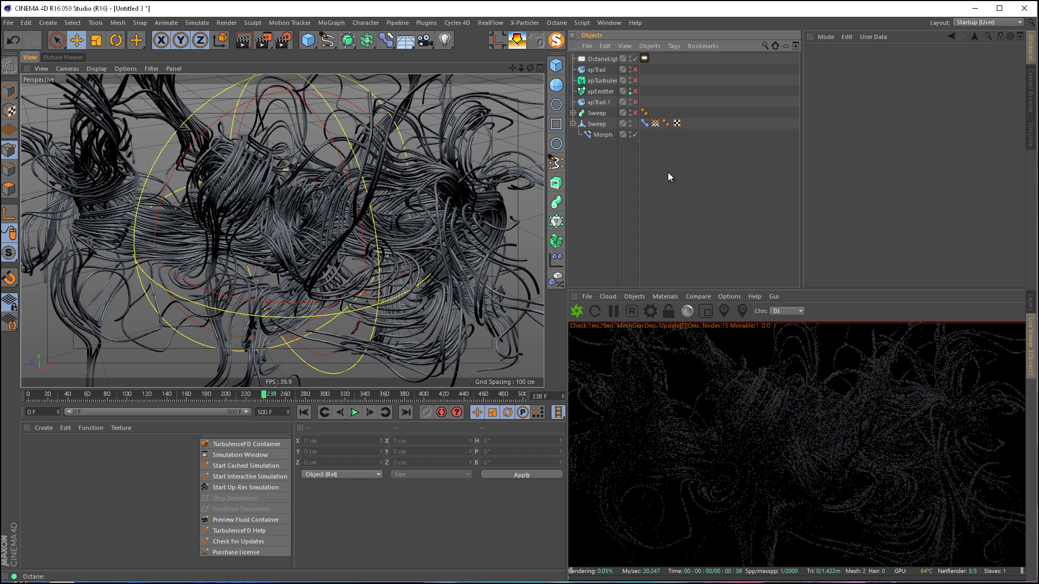
click(664, 297)
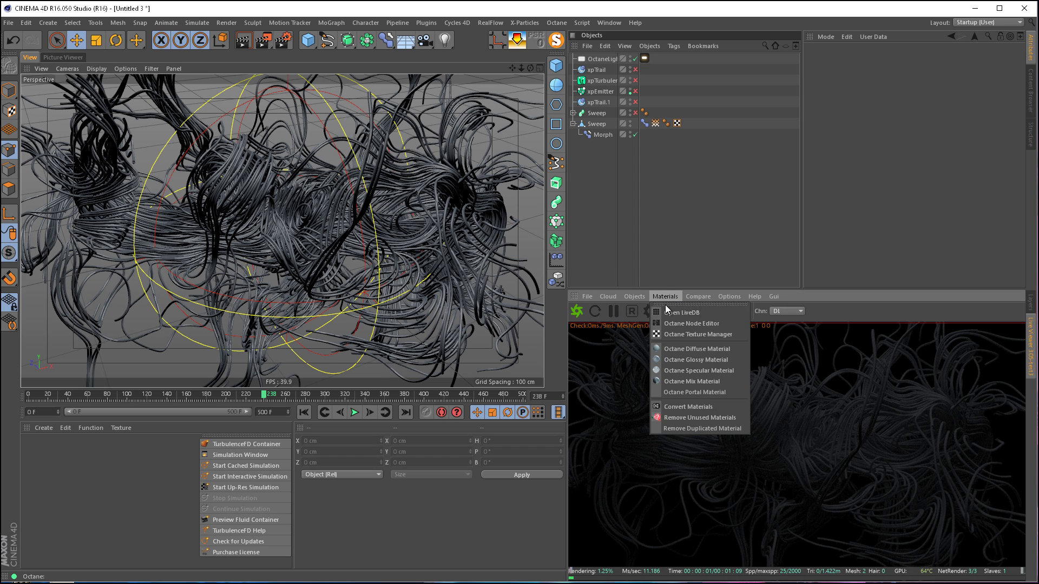
click(695, 351)
drag(32, 447, 598, 124)
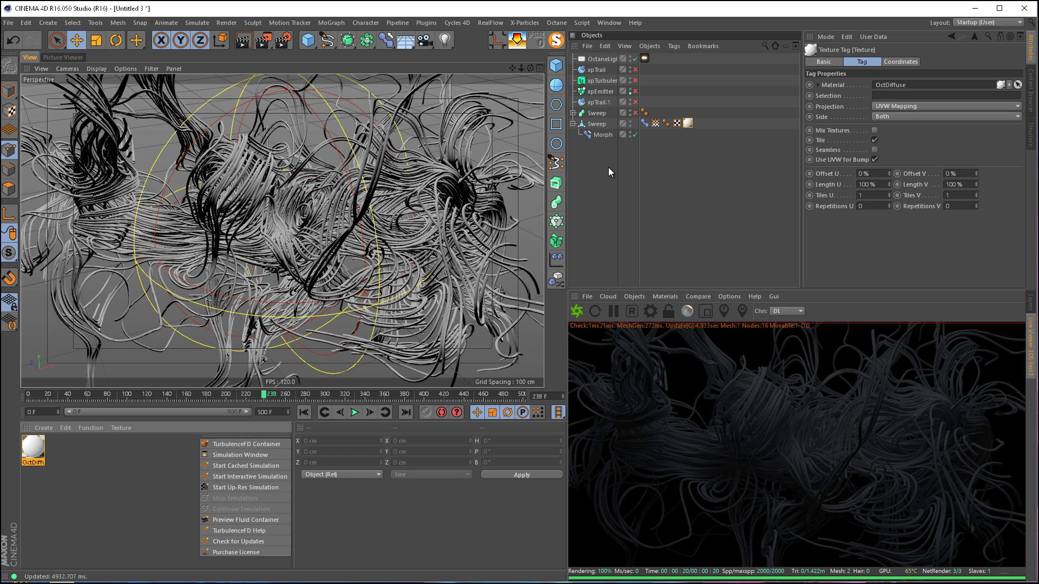
- Open the OctDiffuse material in the Octane Node Editor and rearrange its node and the editor window
click(698, 165)
click(688, 124)
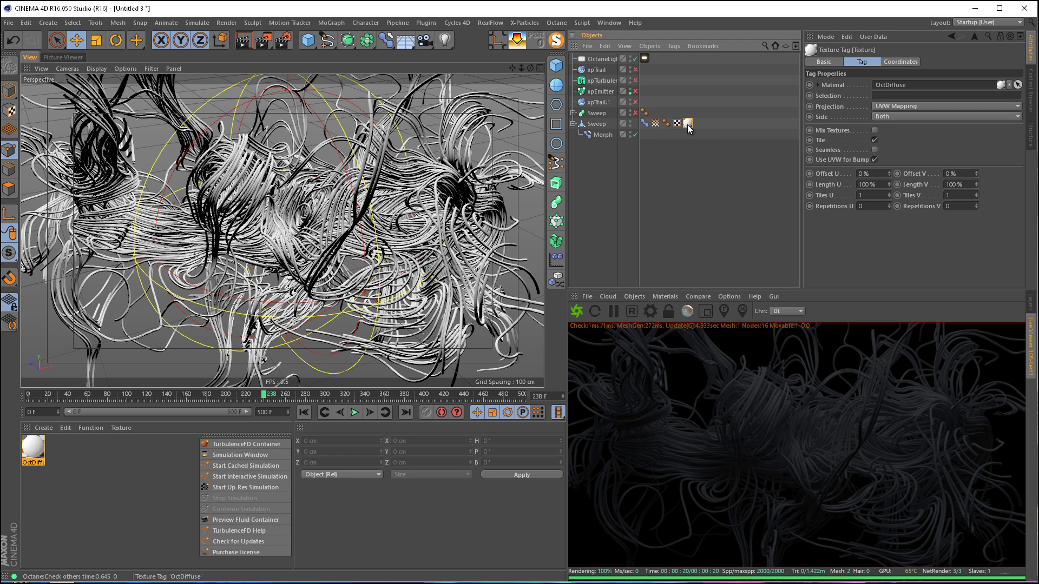
double_click(687, 124)
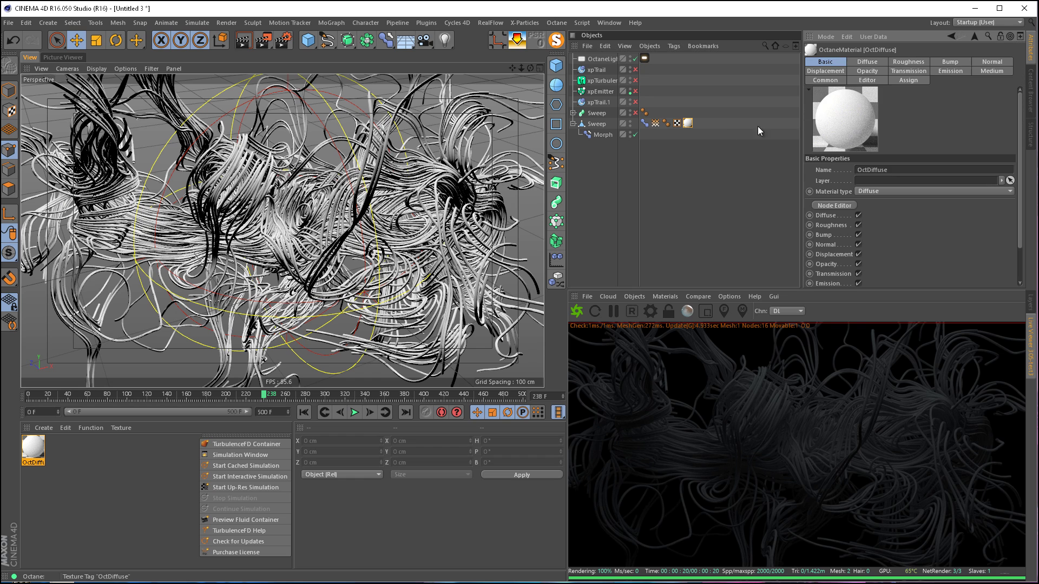
click(824, 207)
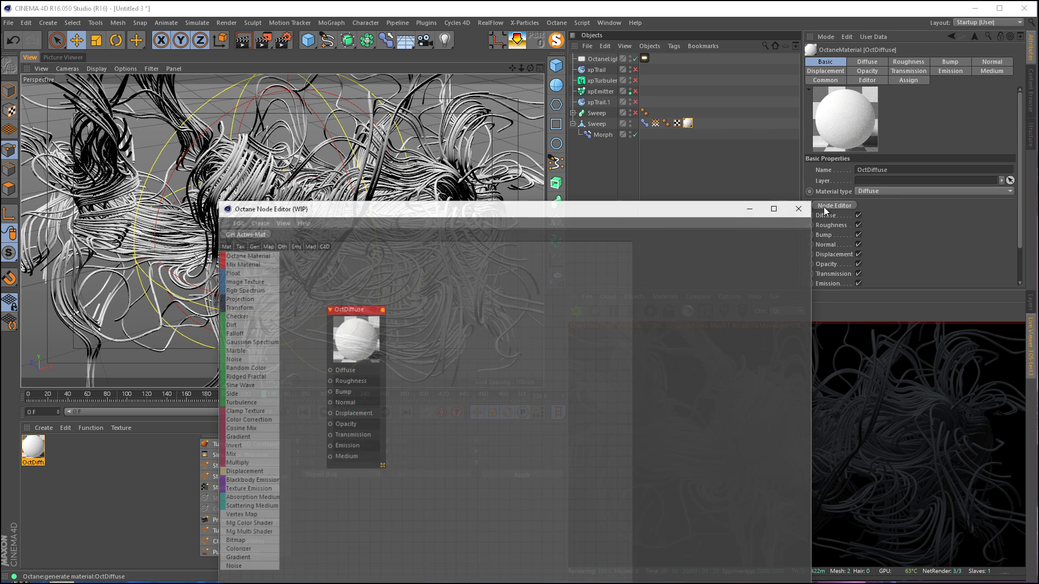
drag(509, 209, 318, 138)
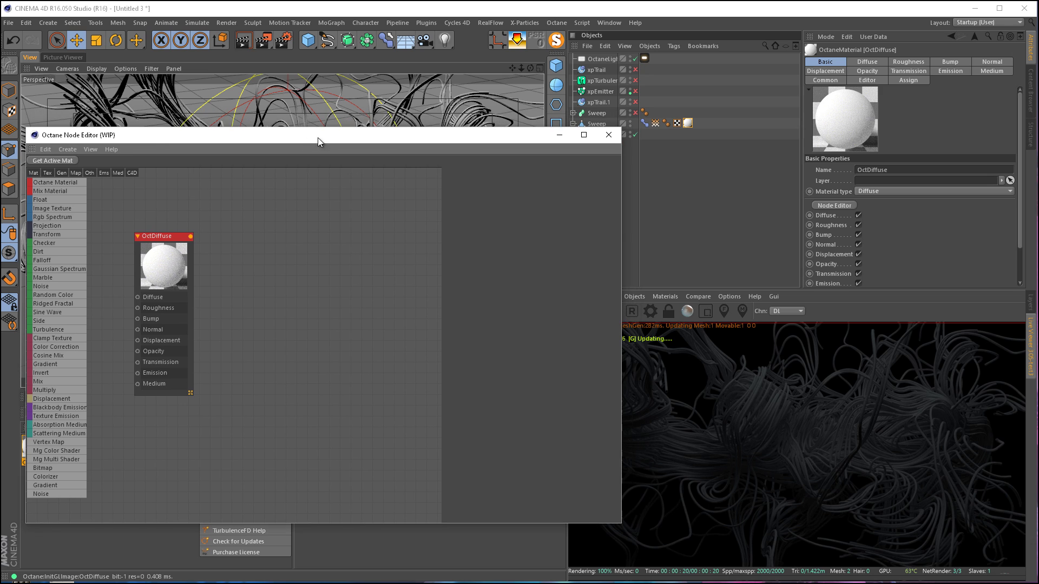
drag(188, 233, 313, 212)
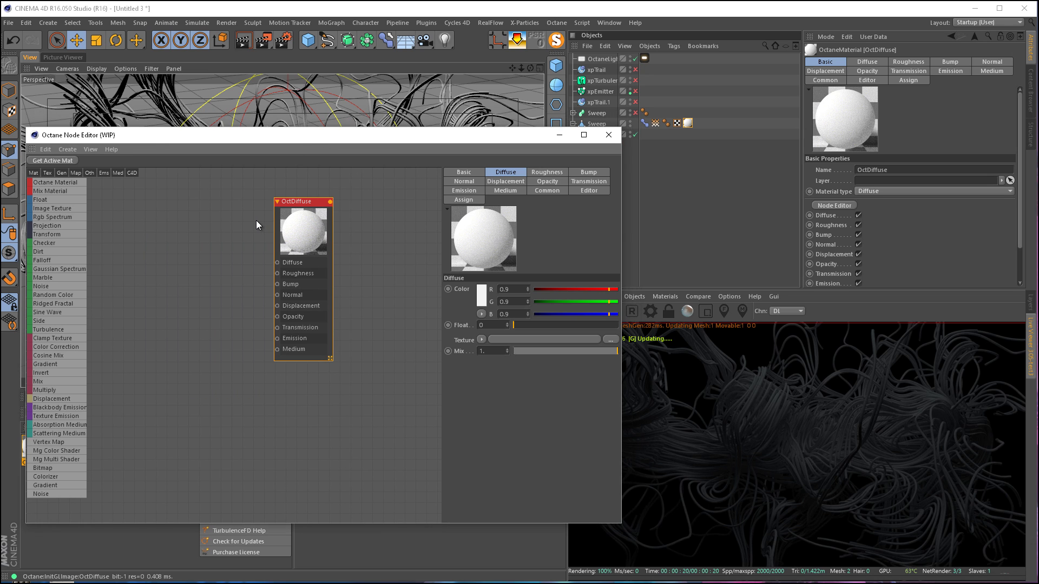
click(222, 226)
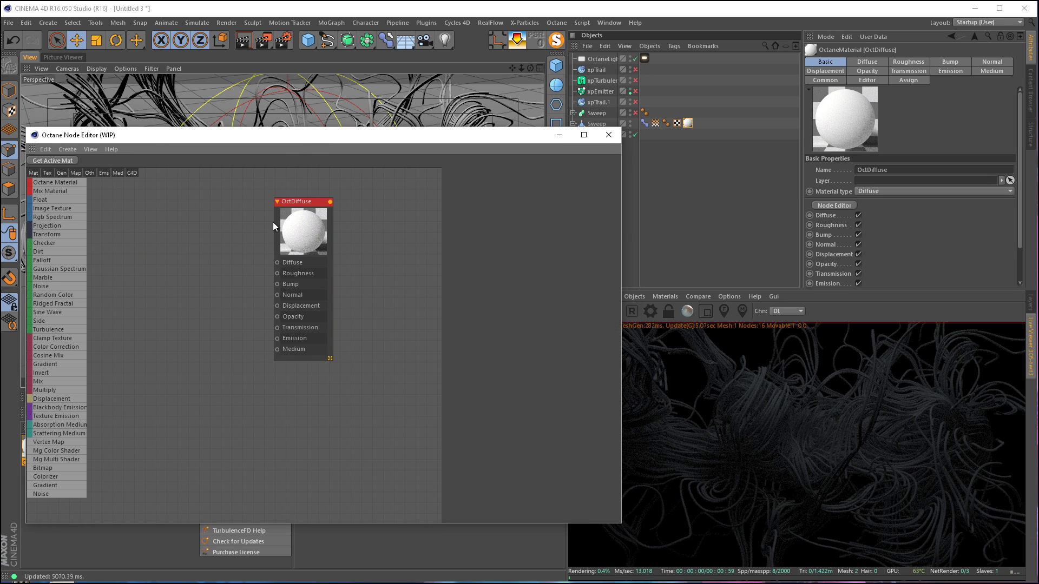
drag(297, 224, 303, 239)
drag(283, 142, 292, 113)
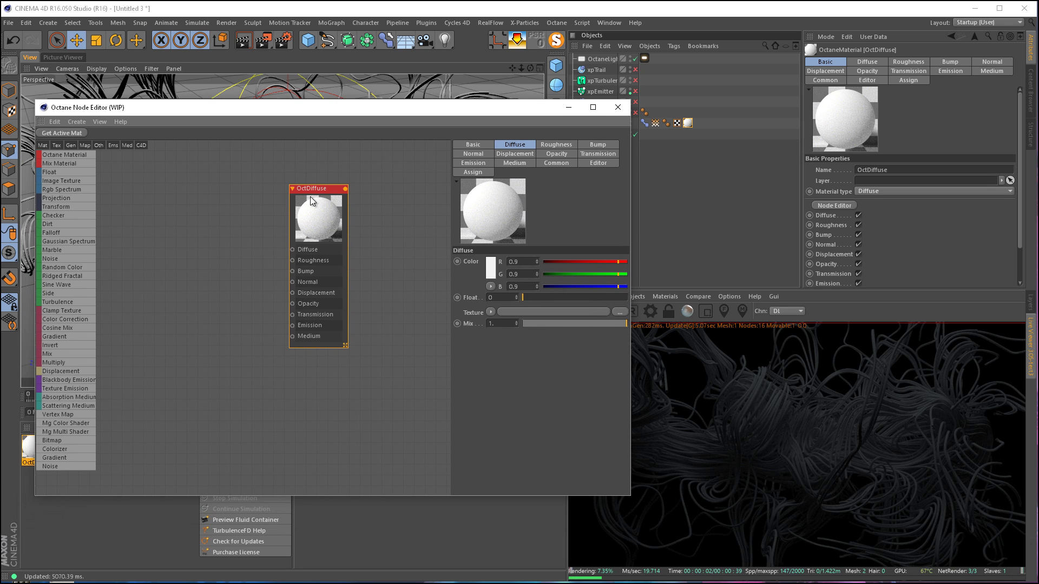
drag(314, 187, 310, 196)
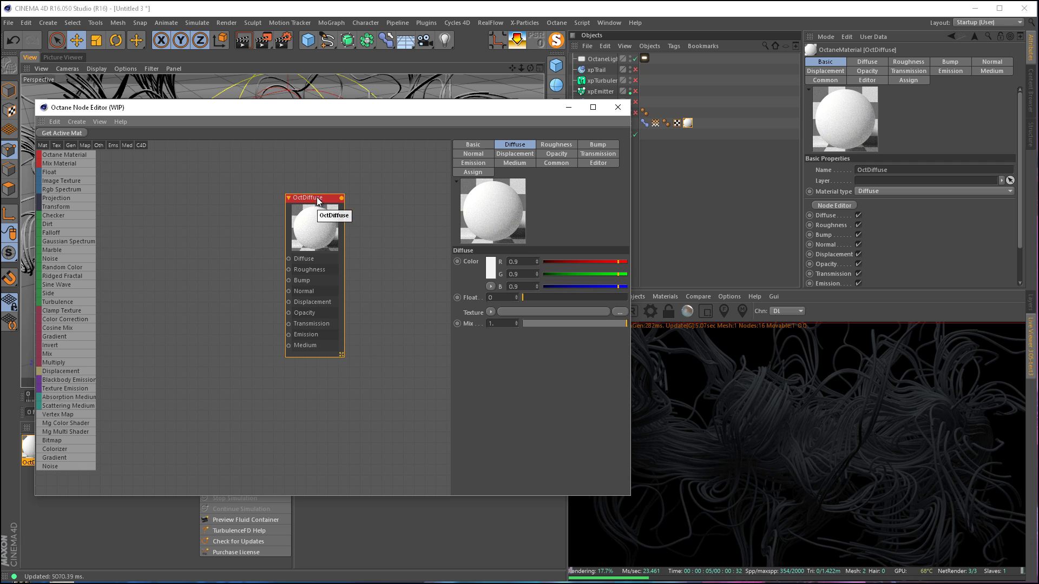
drag(286, 115, 584, 141)
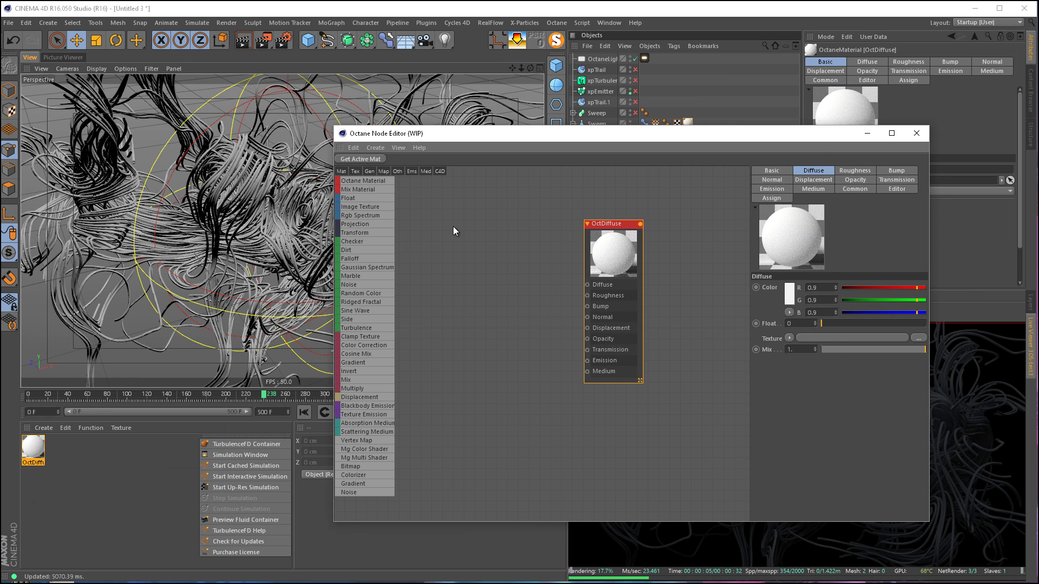
- Create a new Octane Material from the C4doctane shaders
click(43, 428)
mouse_move(66, 457)
mouse_move(148, 448)
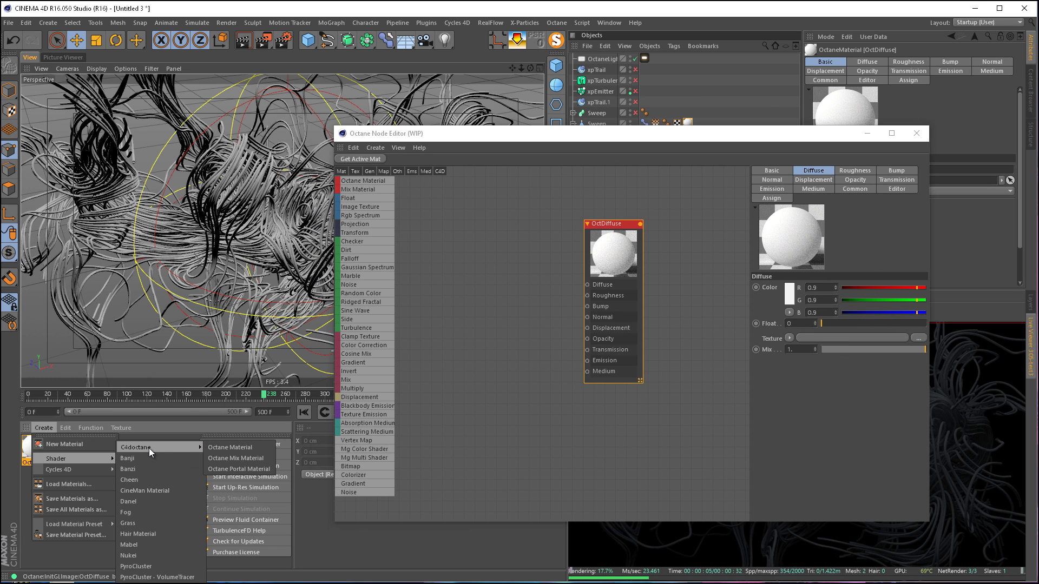
click(219, 451)
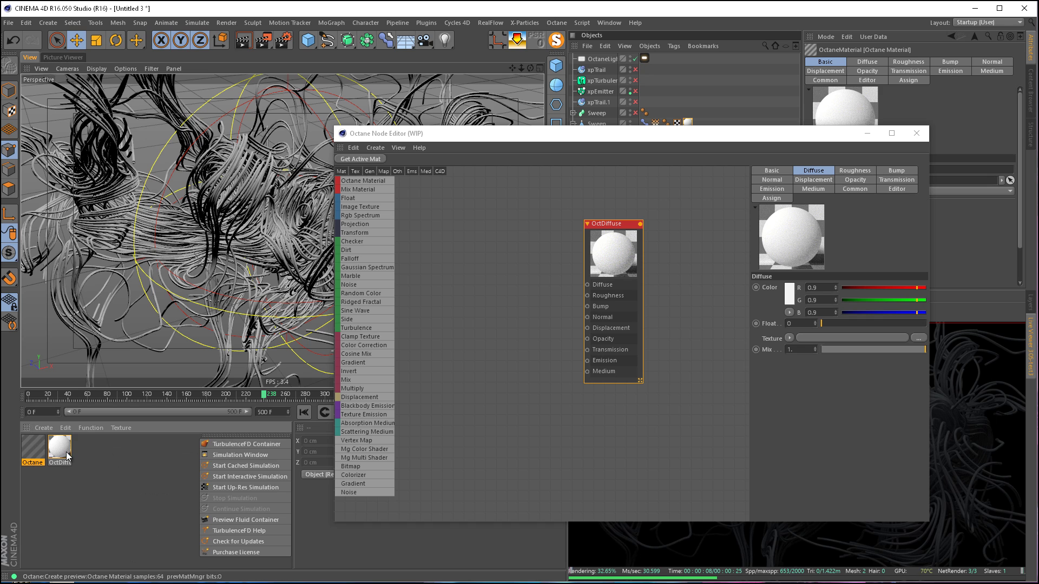
- Open the new Octane Material in the Material Editor and review its Normal, Transmission, Common, Opacity and Bump channels
double_click(34, 446)
drag(254, 77, 229, 77)
click(158, 240)
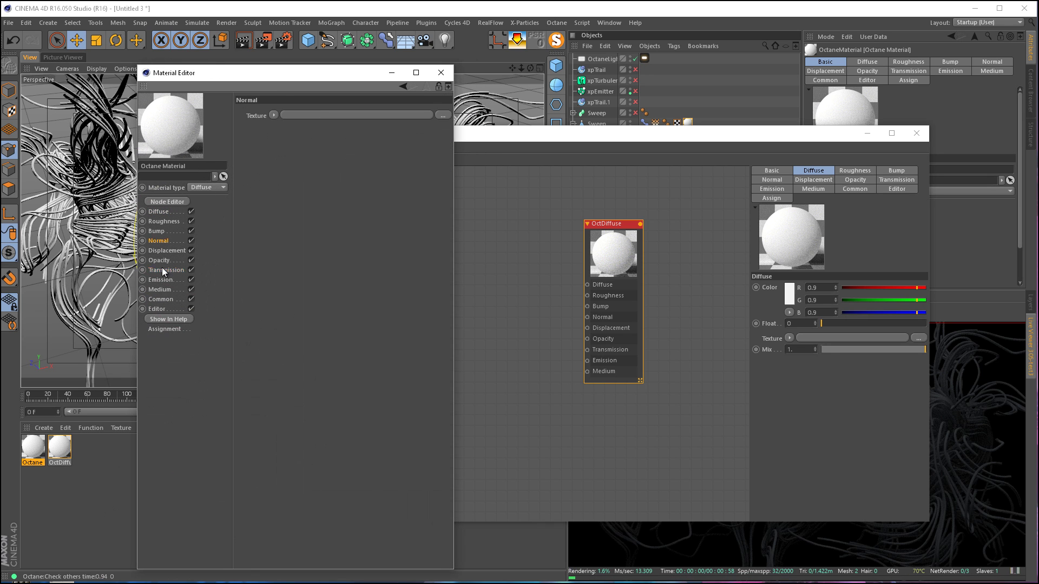
click(162, 269)
click(170, 299)
click(164, 260)
click(165, 230)
click(440, 73)
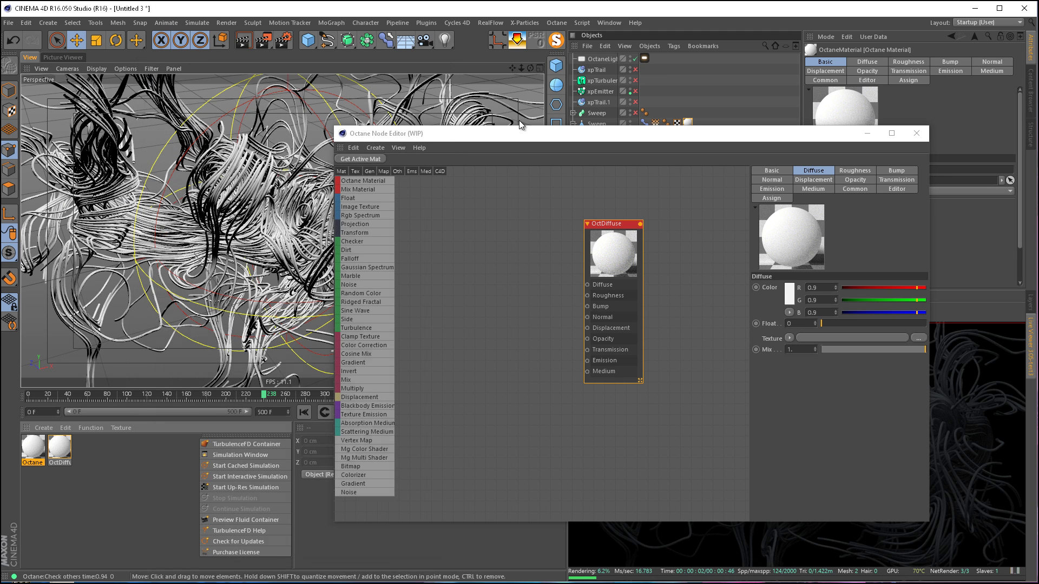
- Move the Octane Node Editor clear of the live render and reposition the OctDiffuse node to make room for connected nodes
drag(525, 130, 307, 99)
drag(387, 214, 339, 210)
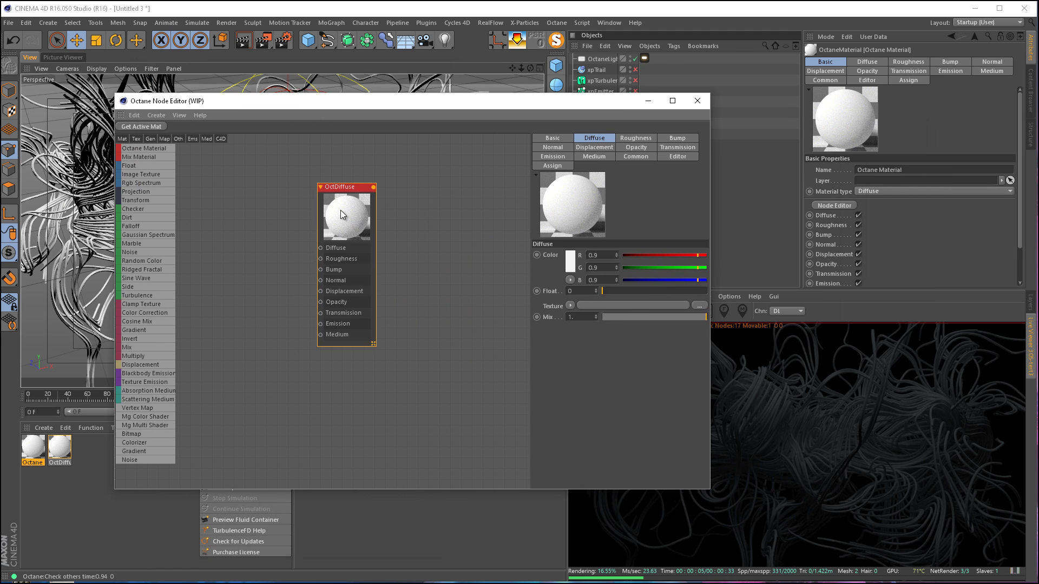
drag(448, 103, 355, 81)
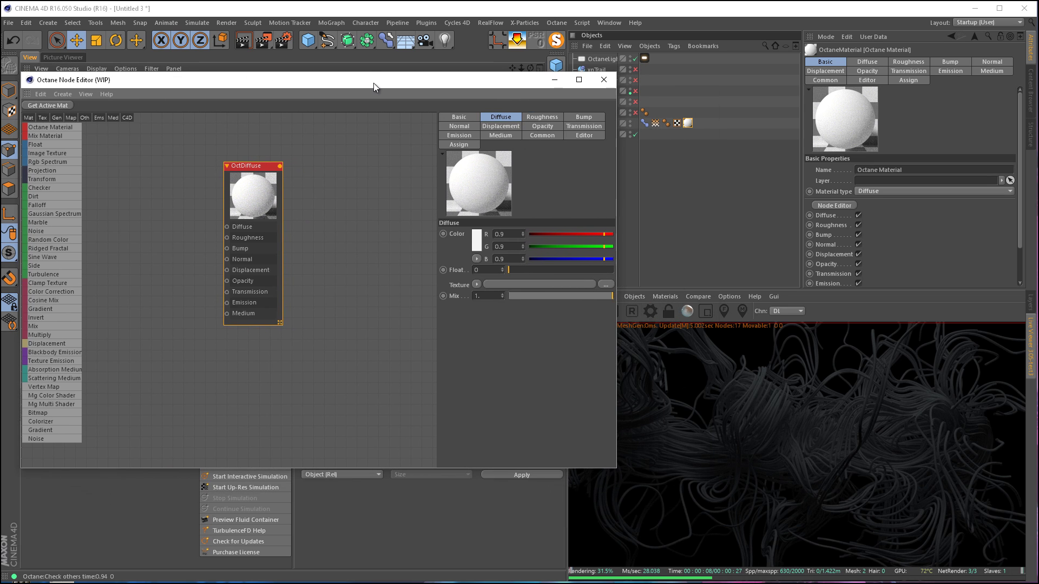
click(310, 157)
drag(248, 207, 248, 232)
drag(231, 79, 260, 112)
click(258, 184)
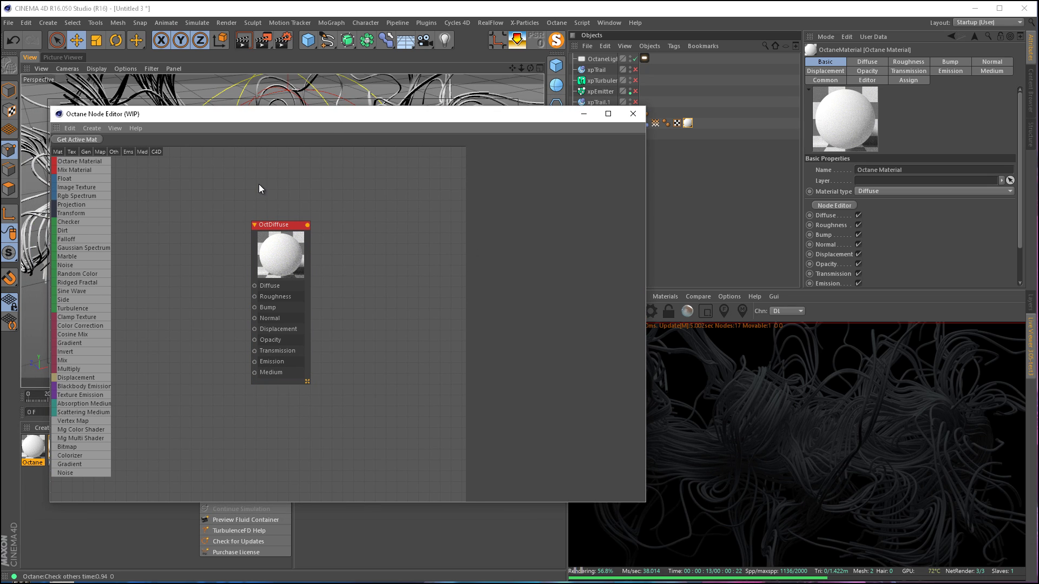
drag(298, 244, 317, 246)
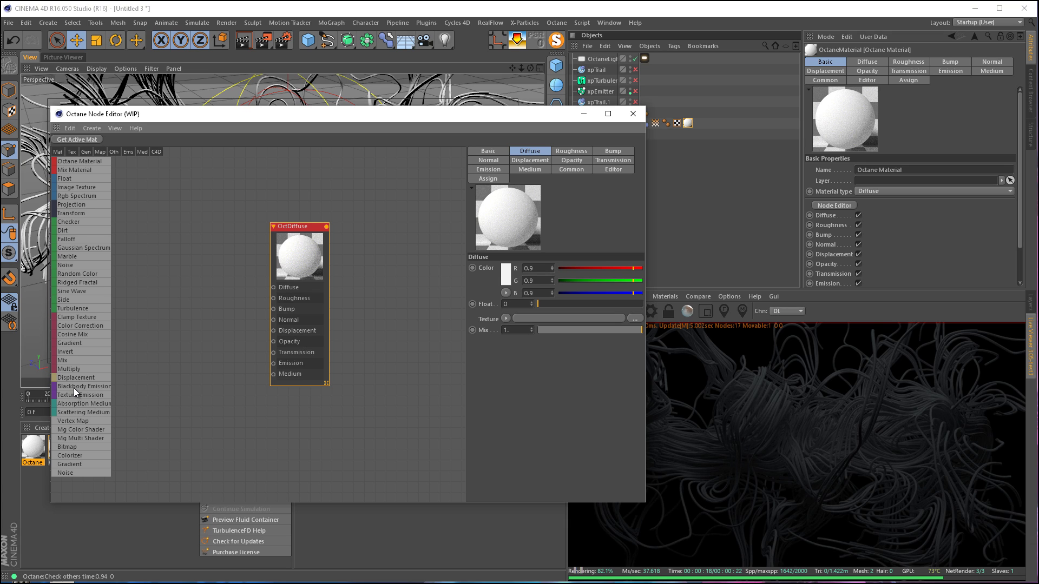
- Connect a Blackbody Emission node to OctDiffuse's Emission input and set its power to 10
drag(73, 387, 273, 363)
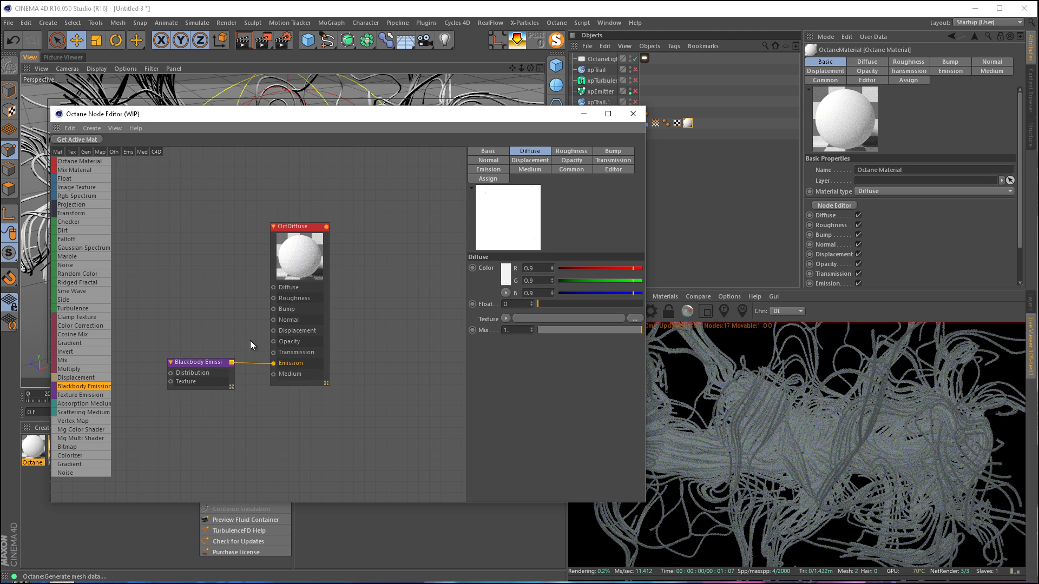
click(237, 359)
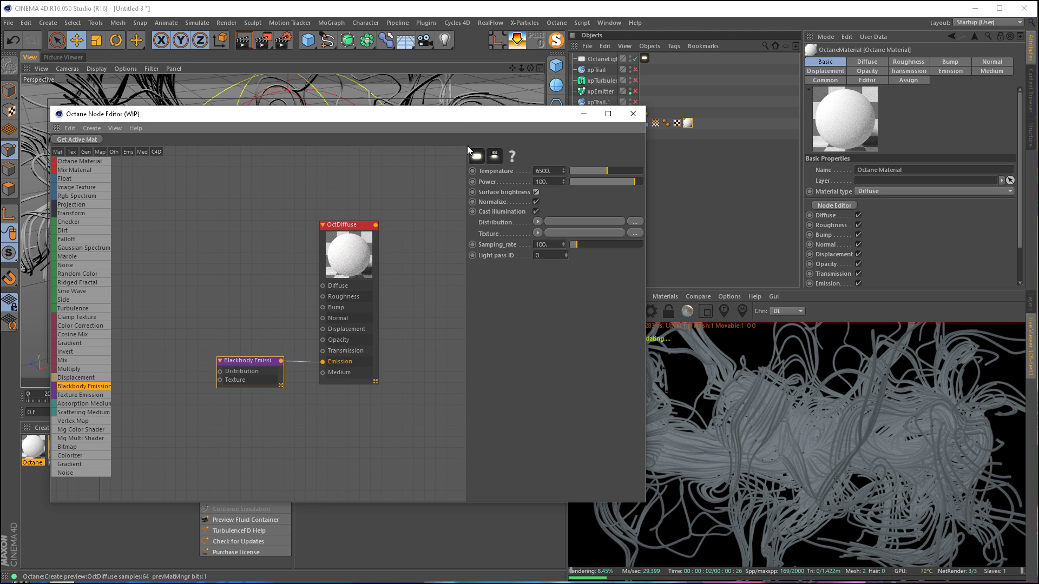
drag(461, 117, 444, 118)
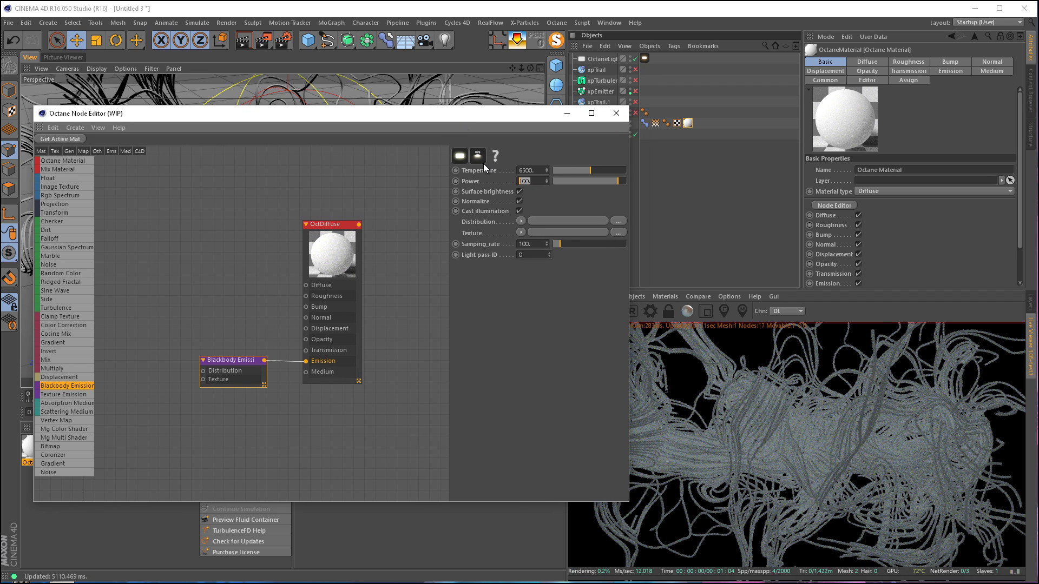
text(5)
key(Return)
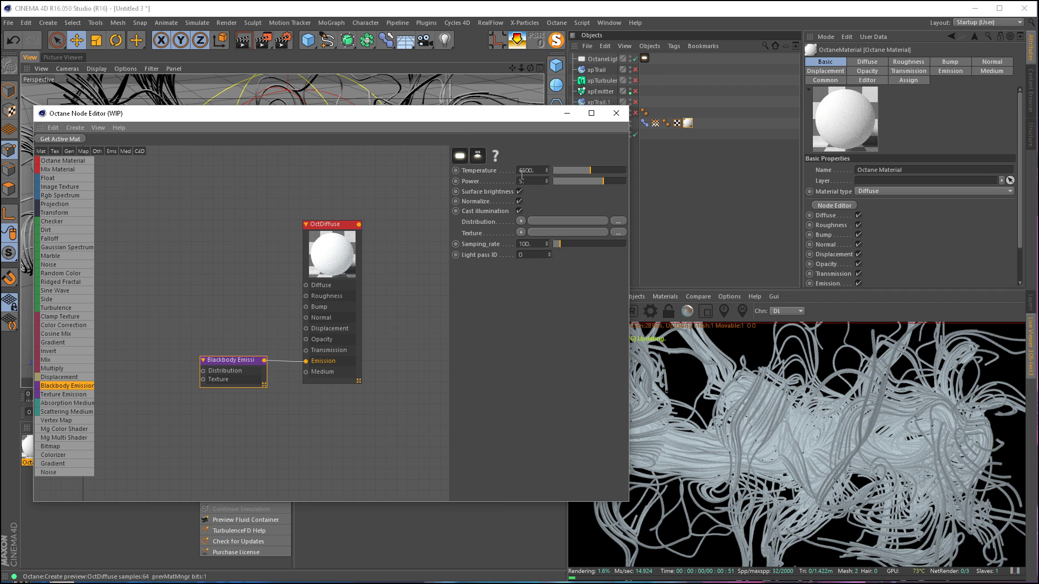
text(10)
key(Return)
- Darken OctDiffuse's diffuse colour to a very dark neutral tone
click(346, 241)
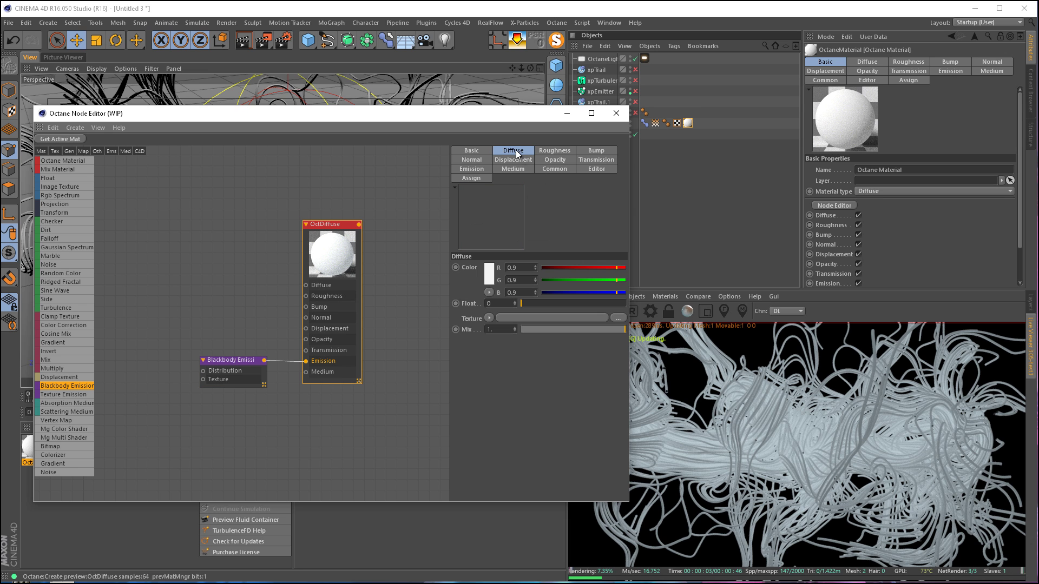
click(489, 275)
click(417, 287)
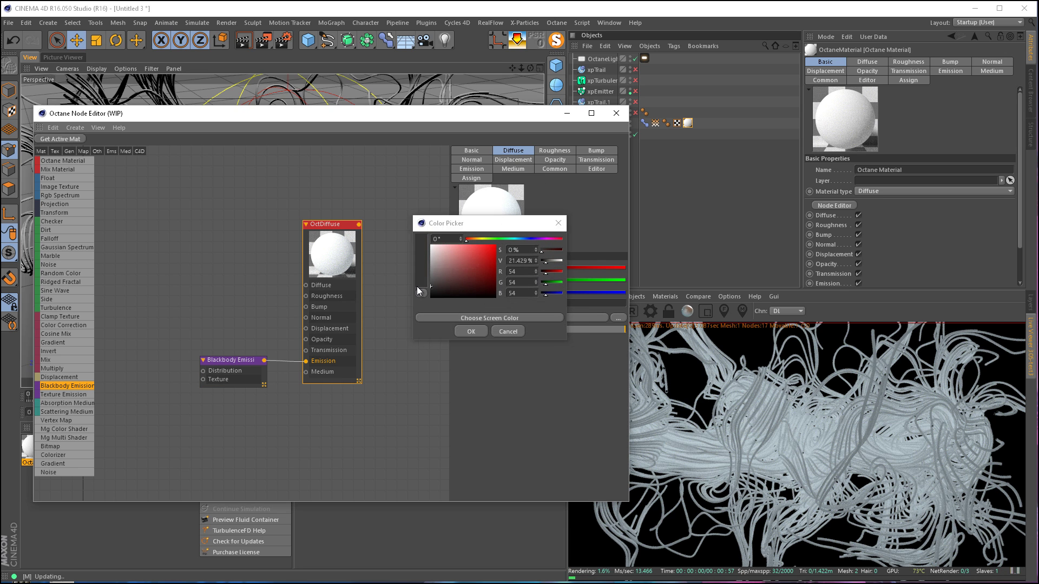
key(Return)
click(362, 203)
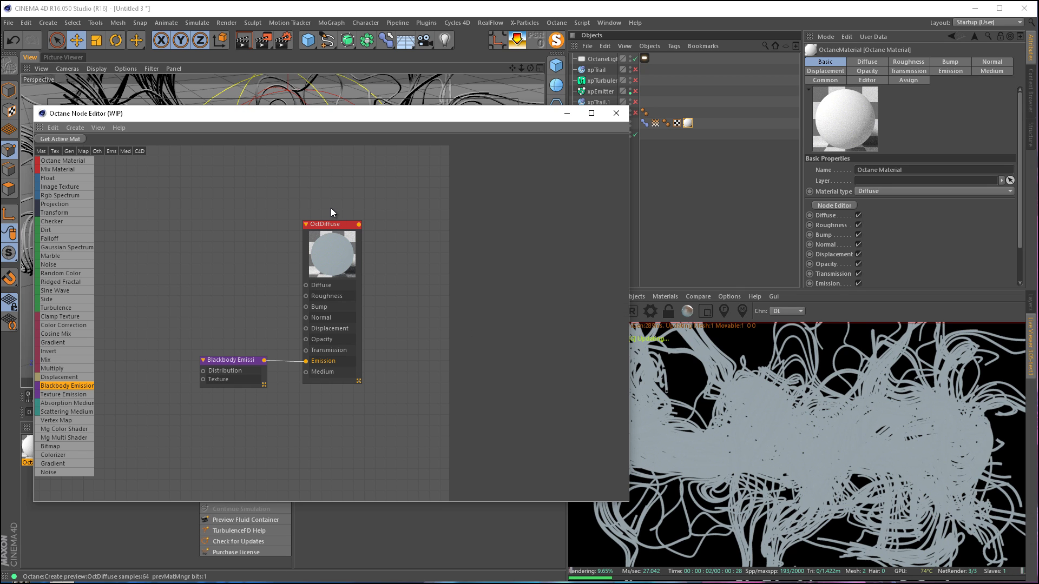
- Reposition the Blackbody Emission node and connect a new Noise node to its Texture input
drag(214, 362, 208, 388)
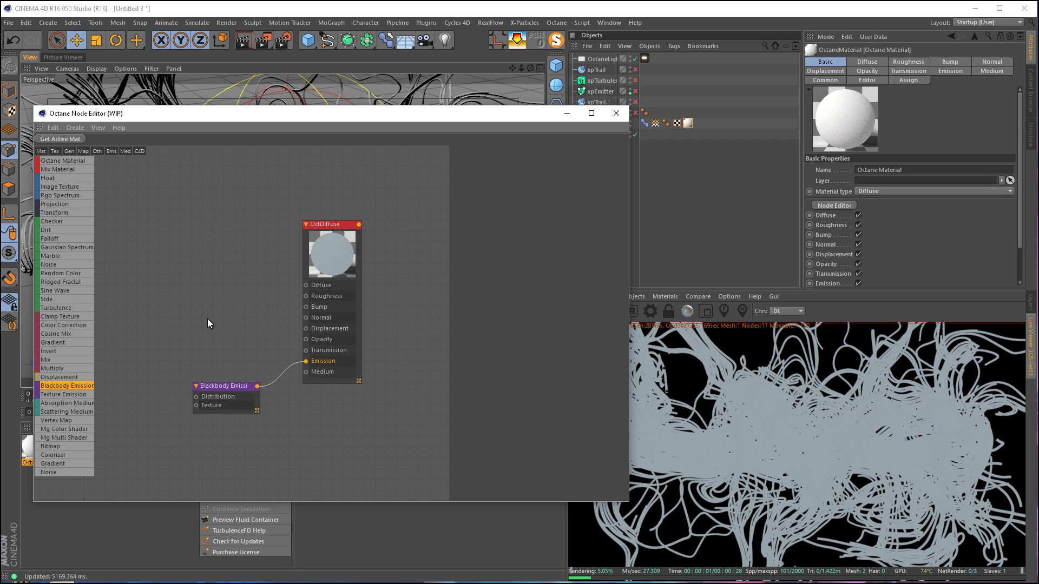
drag(223, 386, 227, 394)
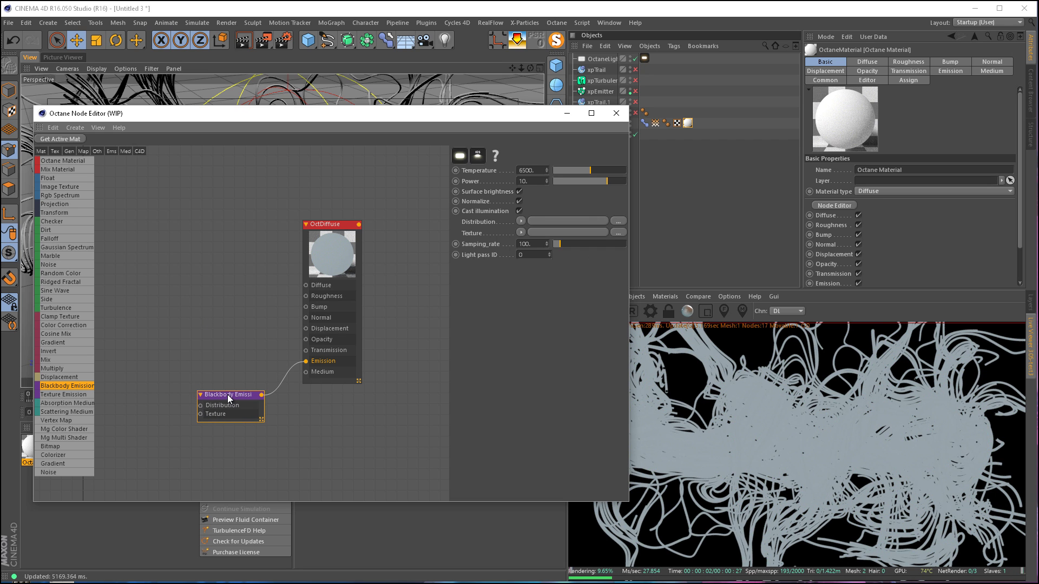
click(242, 309)
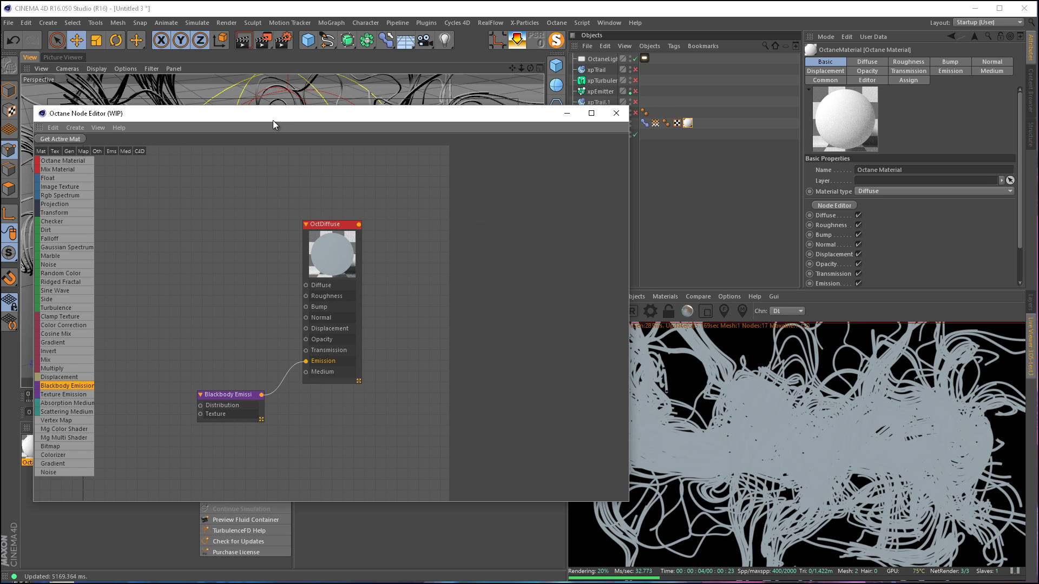
drag(273, 121, 293, 112)
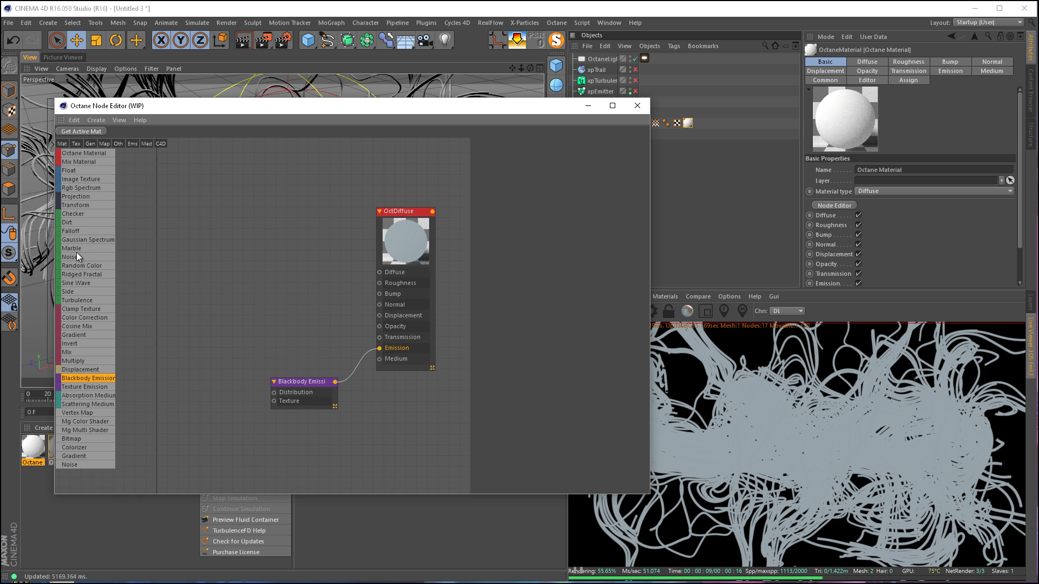
drag(77, 252, 273, 402)
middle_drag(229, 320, 284, 316)
drag(235, 372, 255, 359)
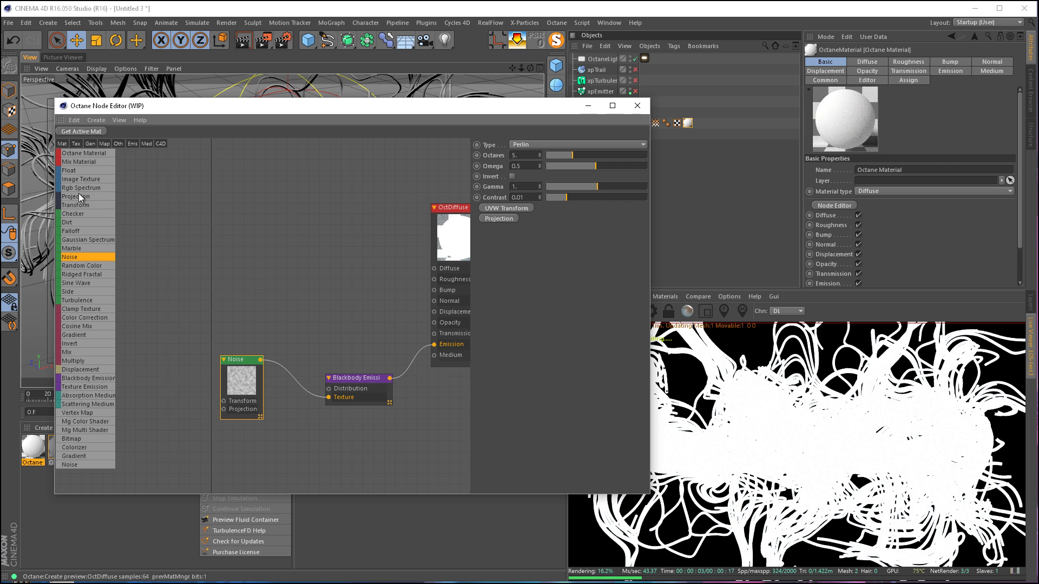
- Connect Texture Projection and Transform nodes to the Noise node, locking the transform's aspect ratio and setting its scale to 25
drag(79, 196, 224, 410)
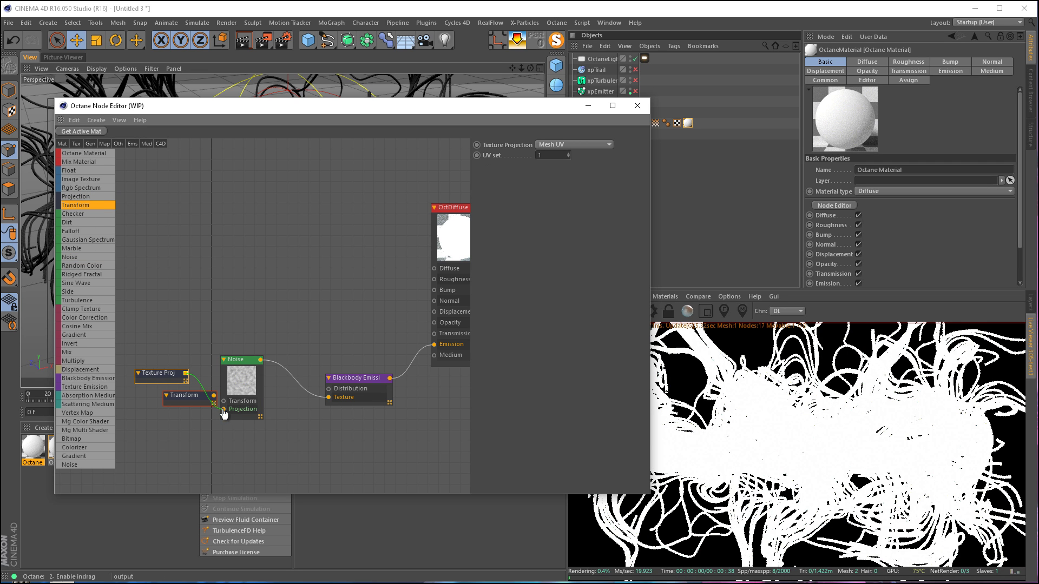
drag(167, 374, 223, 401)
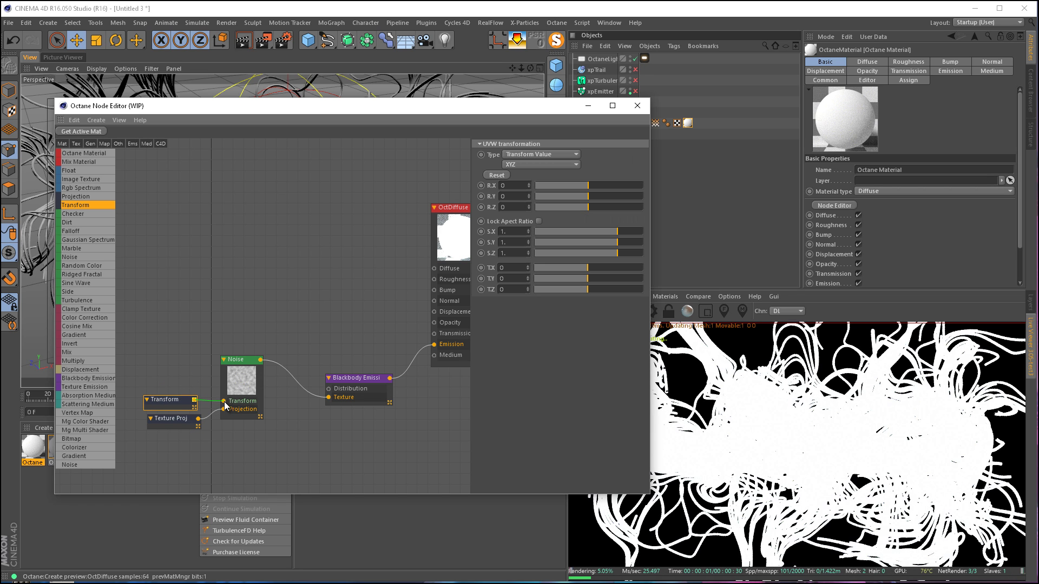
click(539, 222)
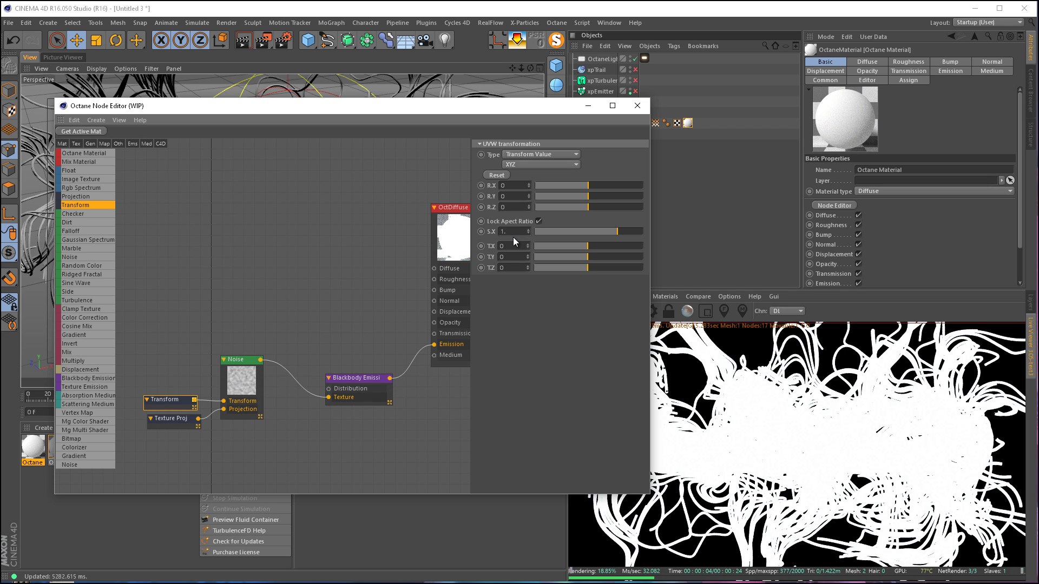
click(513, 235)
text(25)
key(Return)
middle_drag(173, 439, 219, 413)
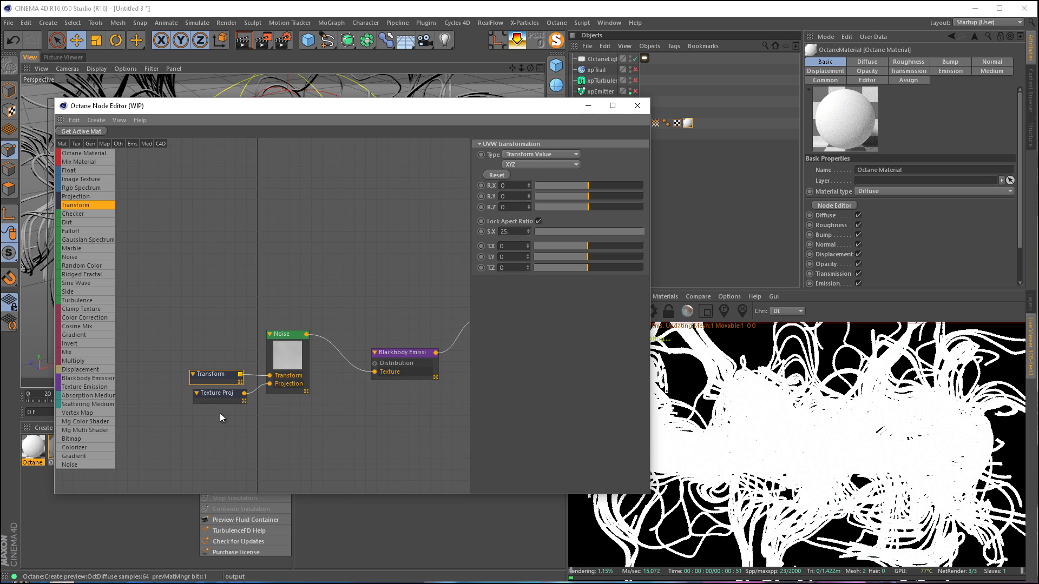
- Set the Texture Projection node to XYZ to UVW with its position in World Space
drag(211, 397, 202, 415)
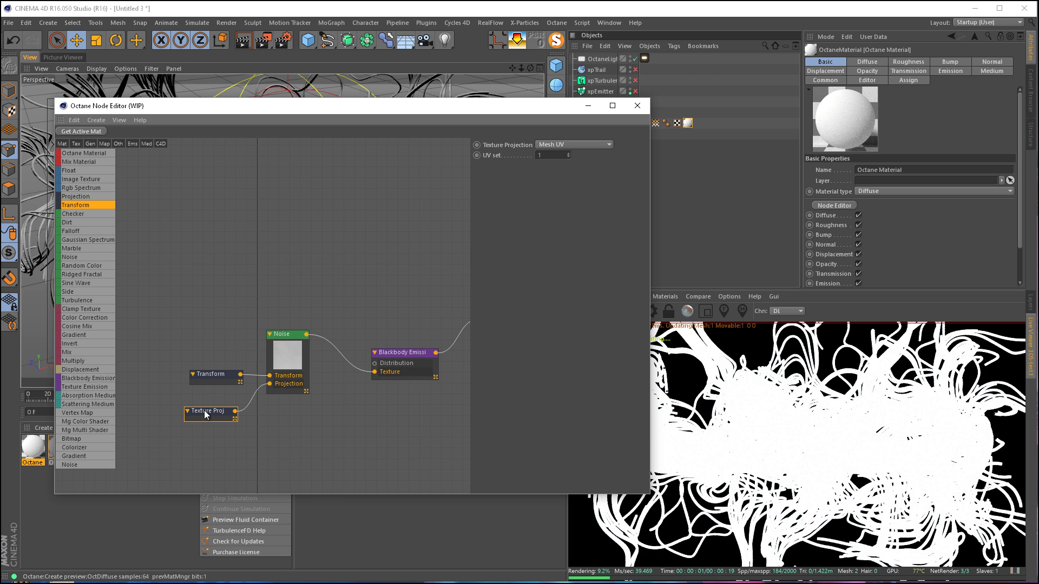
click(550, 144)
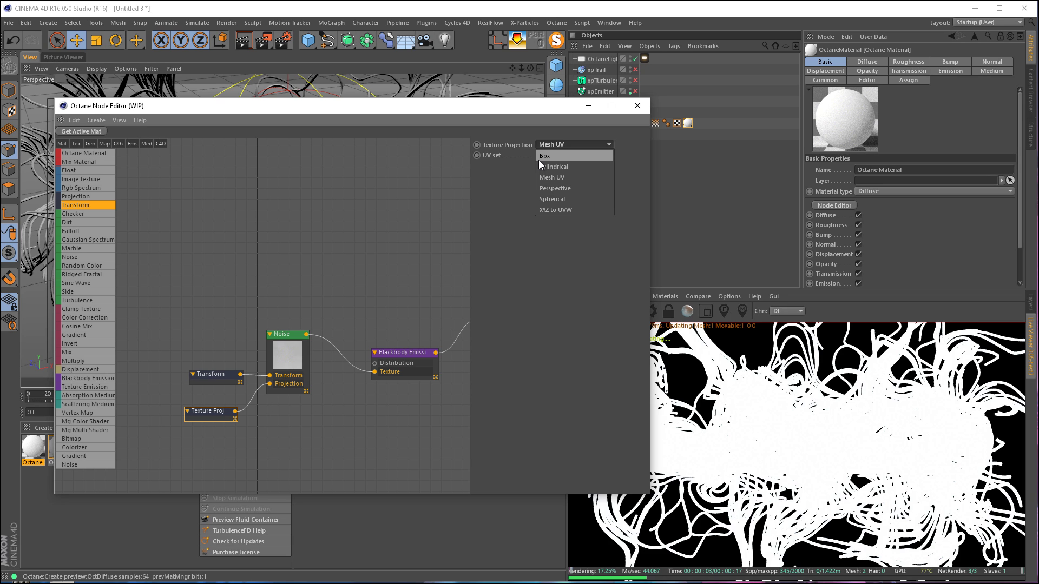
click(546, 210)
middle_drag(292, 281, 334, 247)
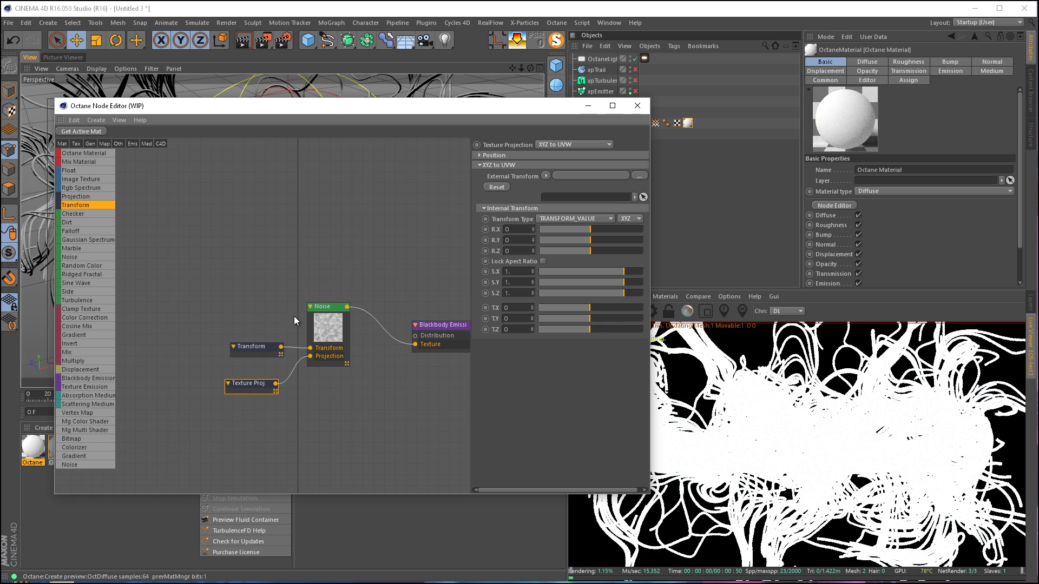
click(487, 155)
click(543, 166)
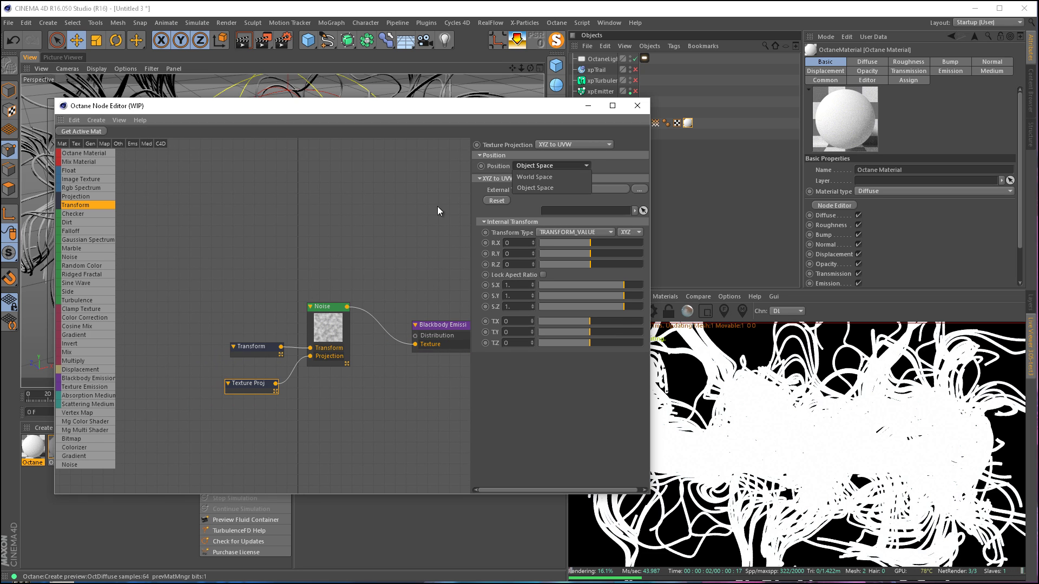
click(533, 177)
- Adjust the Noise node to a gamma of about 5.85 and contrast of about 0.0026, and uncover the live render
middle_drag(294, 223, 221, 237)
click(337, 307)
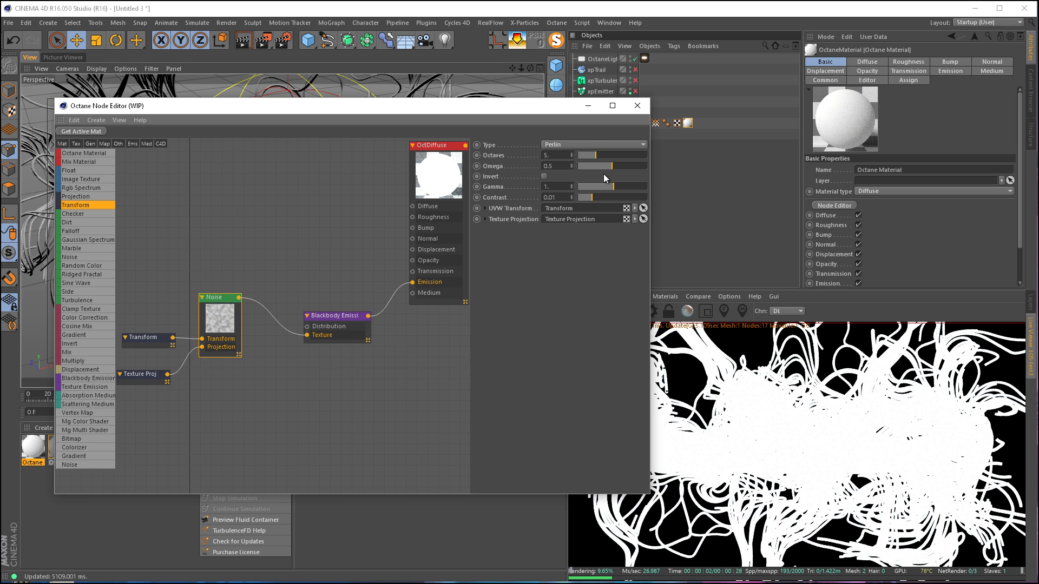
drag(618, 189, 583, 198)
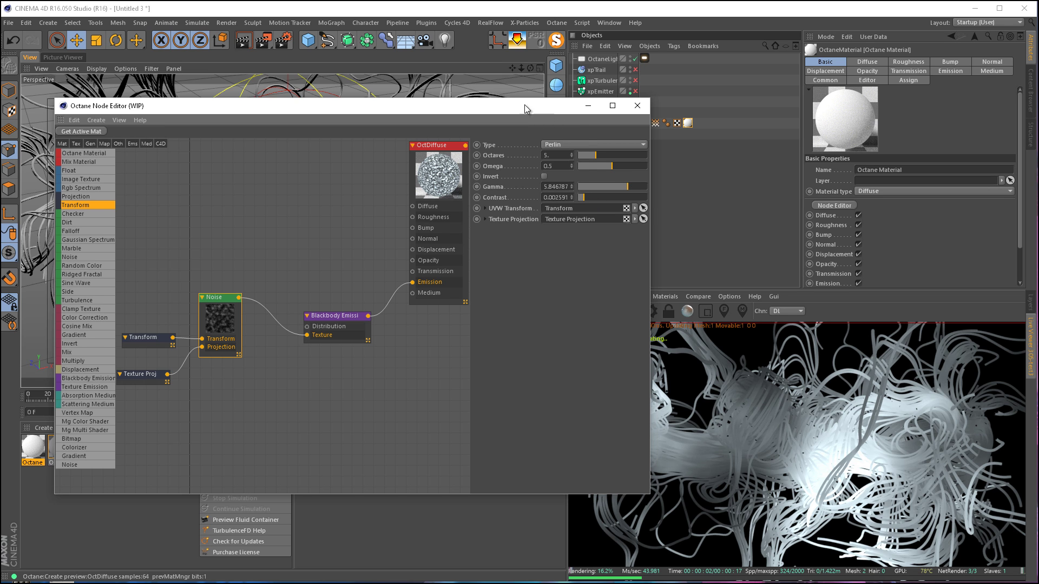
drag(524, 105, 438, 106)
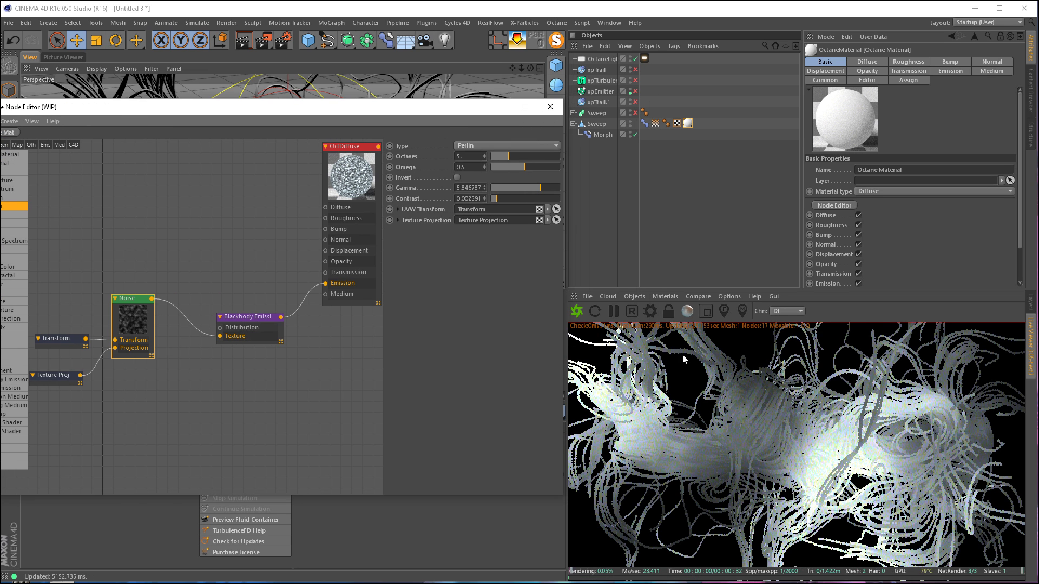
drag(373, 107, 387, 106)
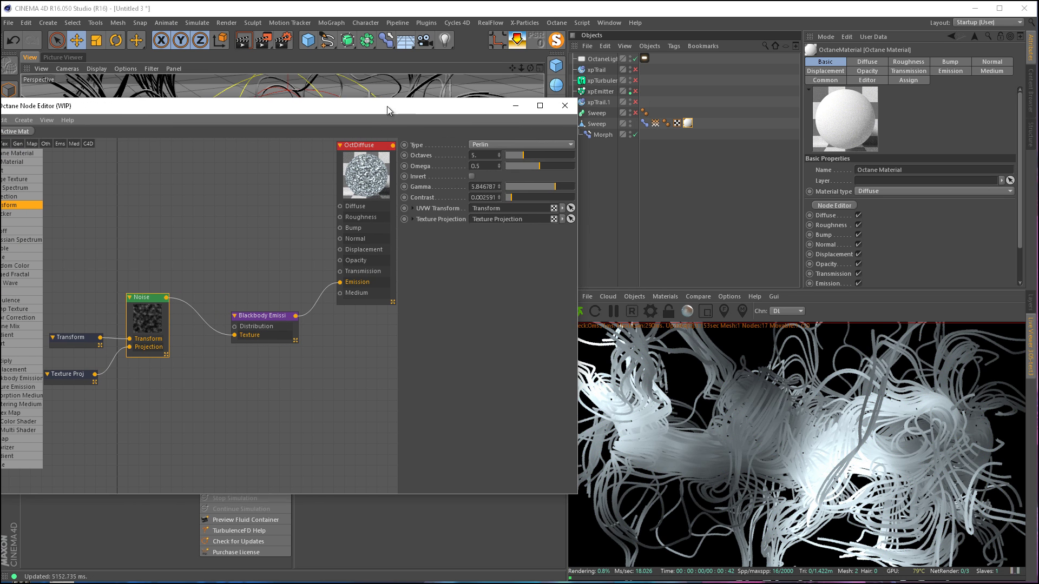
- Turn off both Enabled and All Movable under Check Geometry in the Octane Live Viewer options
click(729, 297)
mouse_move(767, 345)
click(821, 345)
click(729, 296)
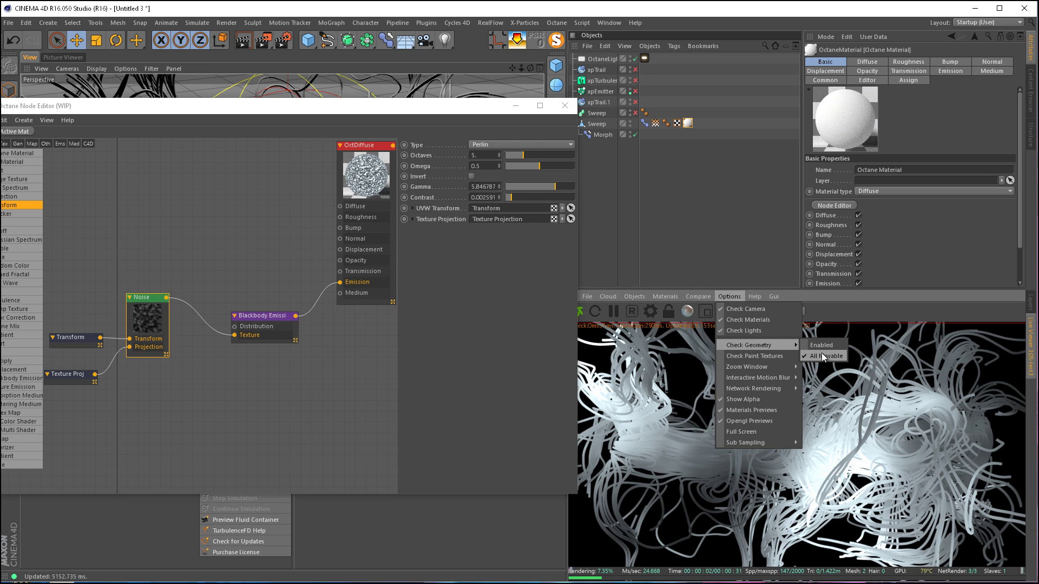
click(822, 355)
drag(366, 114, 380, 114)
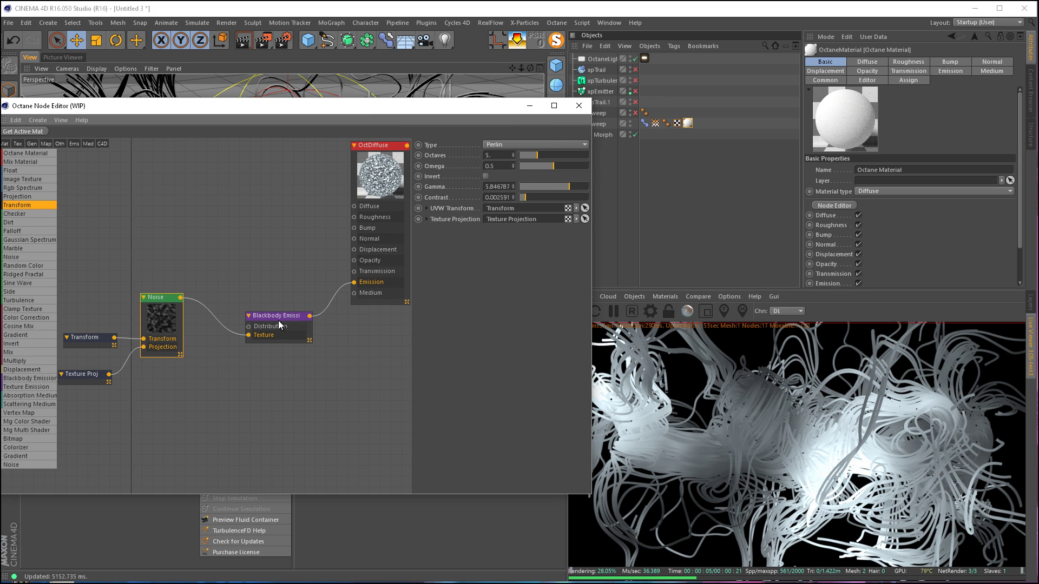
- Lower the Blackbody Emission node in the graph and adjust the Noise gamma to about 9.49 and contrast to about 0.0113
drag(278, 320, 270, 334)
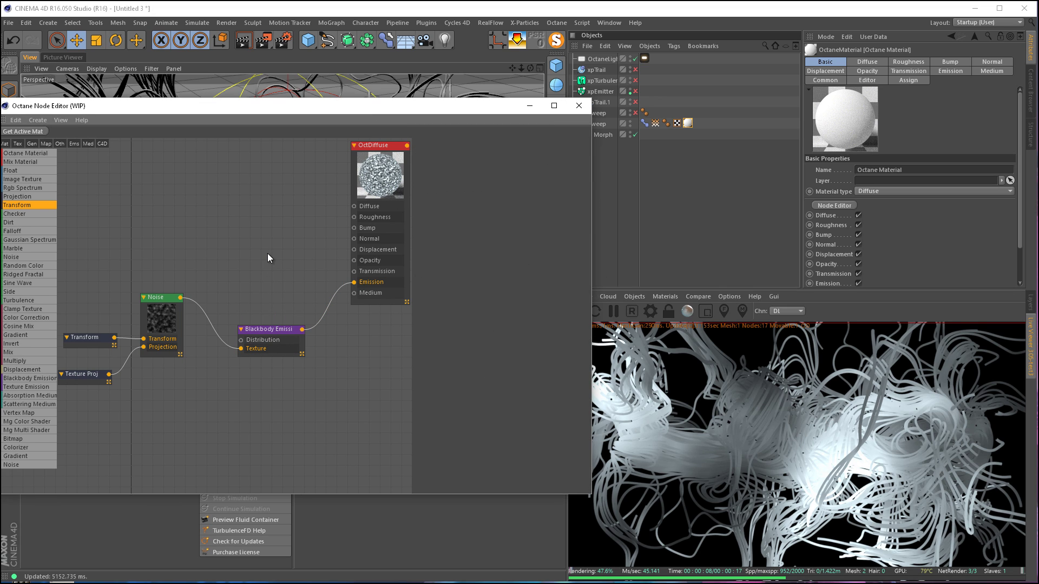
middle_drag(267, 253, 281, 254)
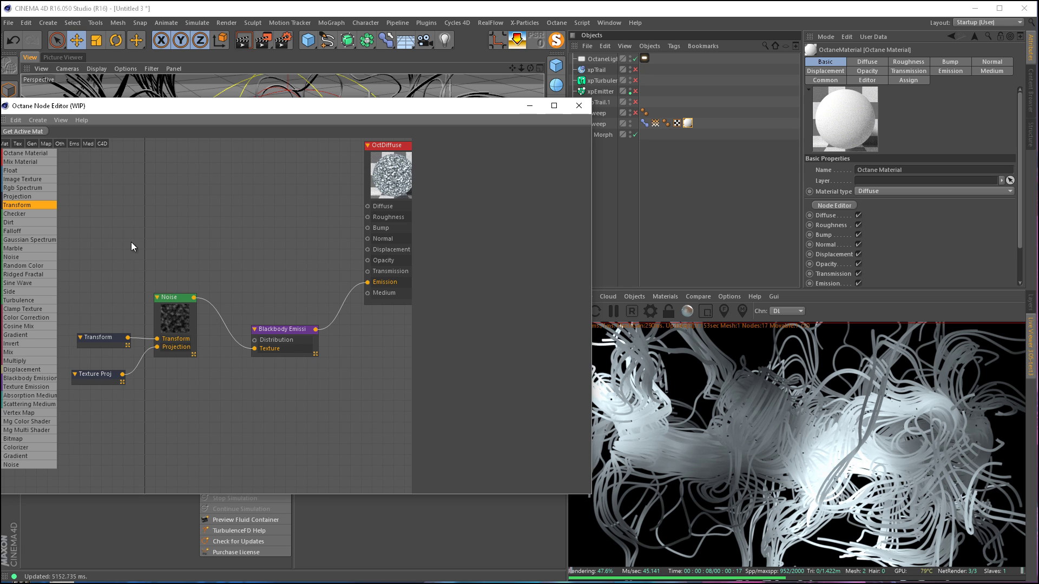
middle_drag(131, 242, 163, 247)
click(199, 326)
drag(567, 190, 535, 199)
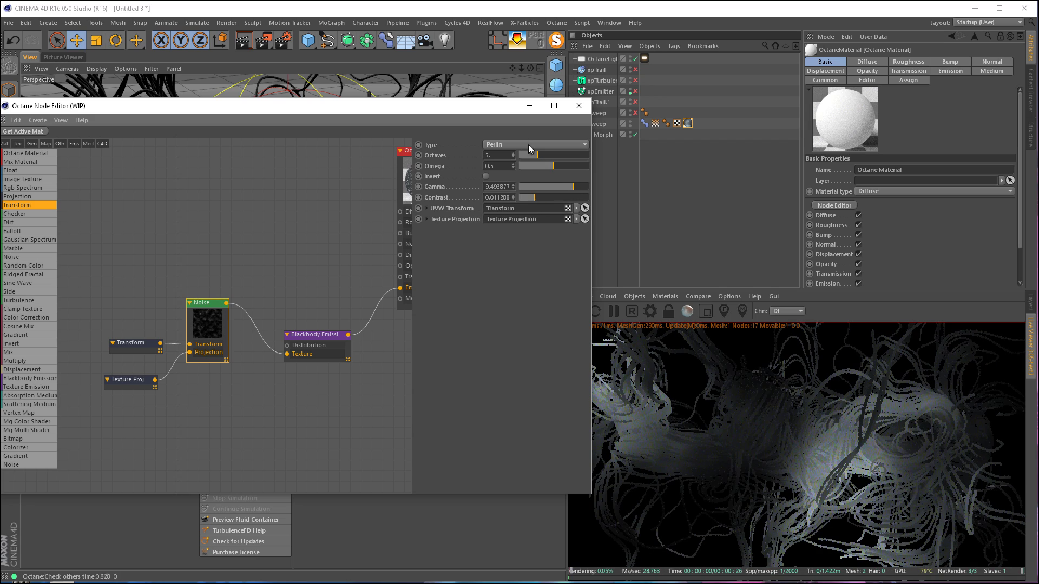
- Set the Noise node to 10 octaves and an omega of about 0.64, and its Transform scale to 15
drag(536, 155, 547, 155)
drag(570, 155, 563, 167)
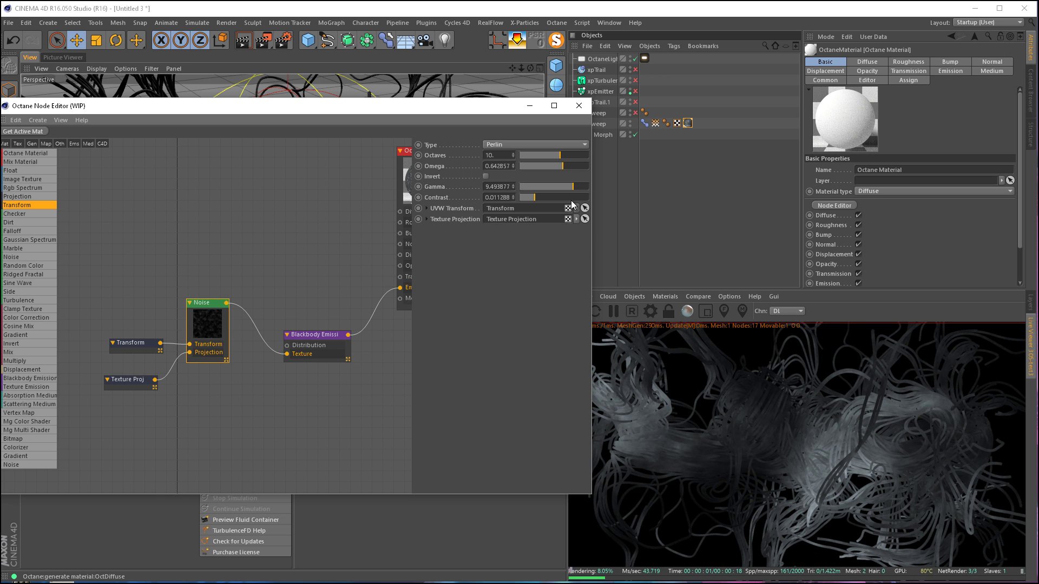
mouse_move(560, 166)
mouse_down()
mouse_move(541, 166)
mouse_move(563, 166)
mouse_up()
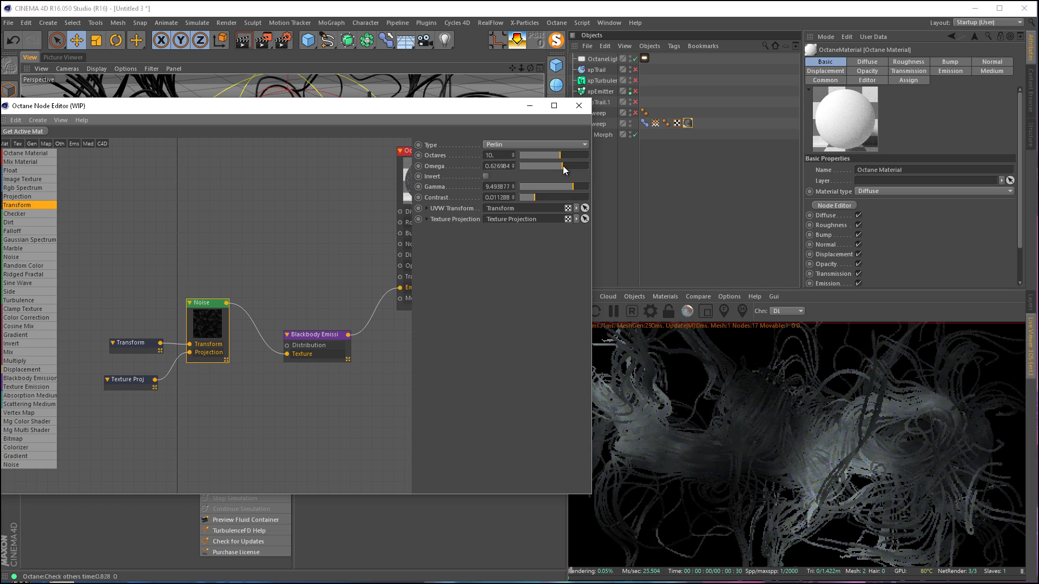
click(133, 343)
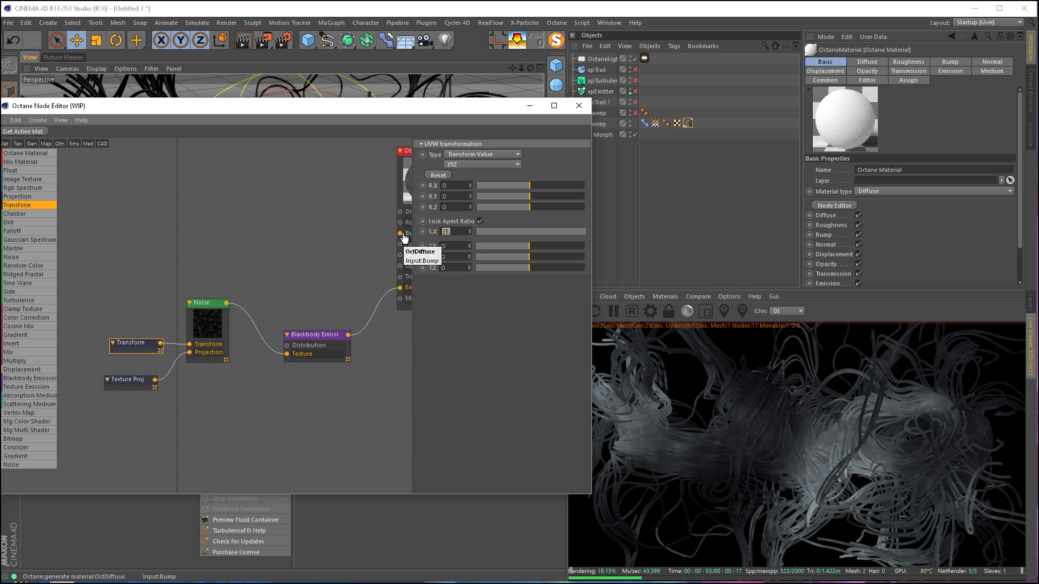
text(15)
key(Return)
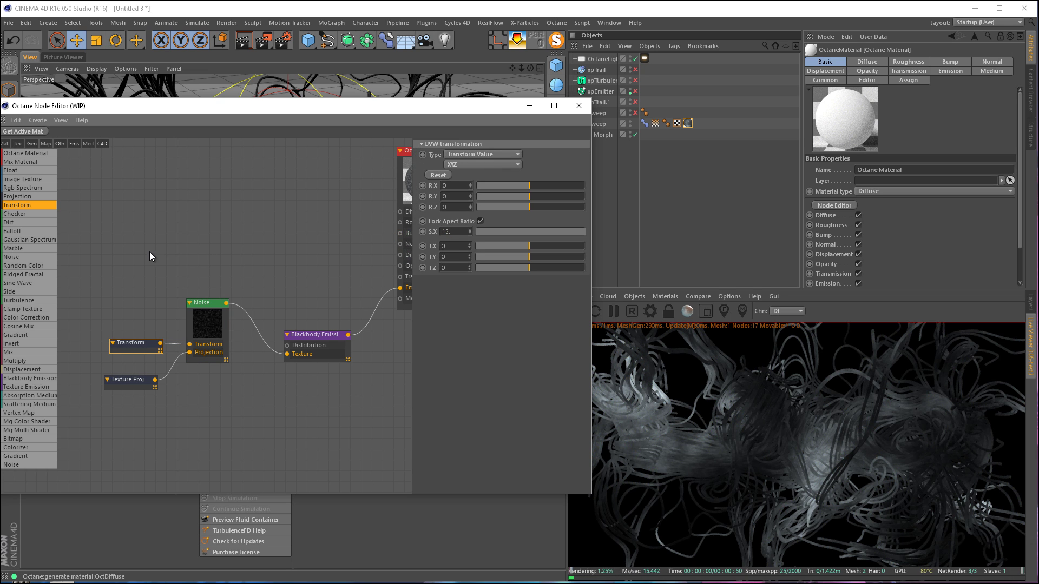
- Duplicate the Noise node with its Transform and Texture Projection nodes, placing the copy above the original group
drag(105, 265, 213, 381)
drag(203, 323, 170, 205)
middle_drag(183, 352, 216, 350)
drag(103, 310, 324, 353)
- Set the lower group's Transform scale to 4, and its Noise node to 8 octaves with an omega of about 0.26
click(218, 329)
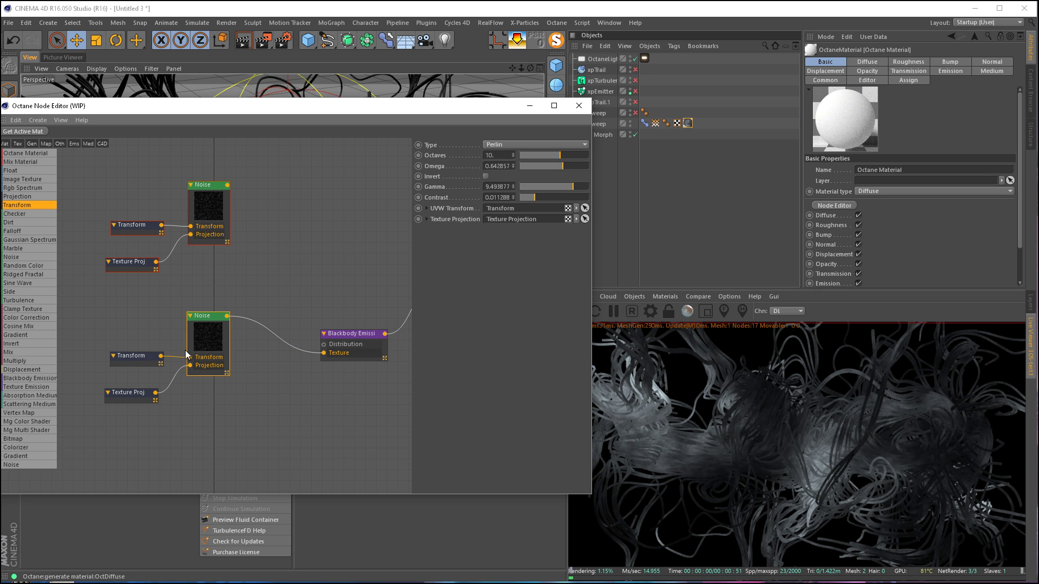
click(139, 360)
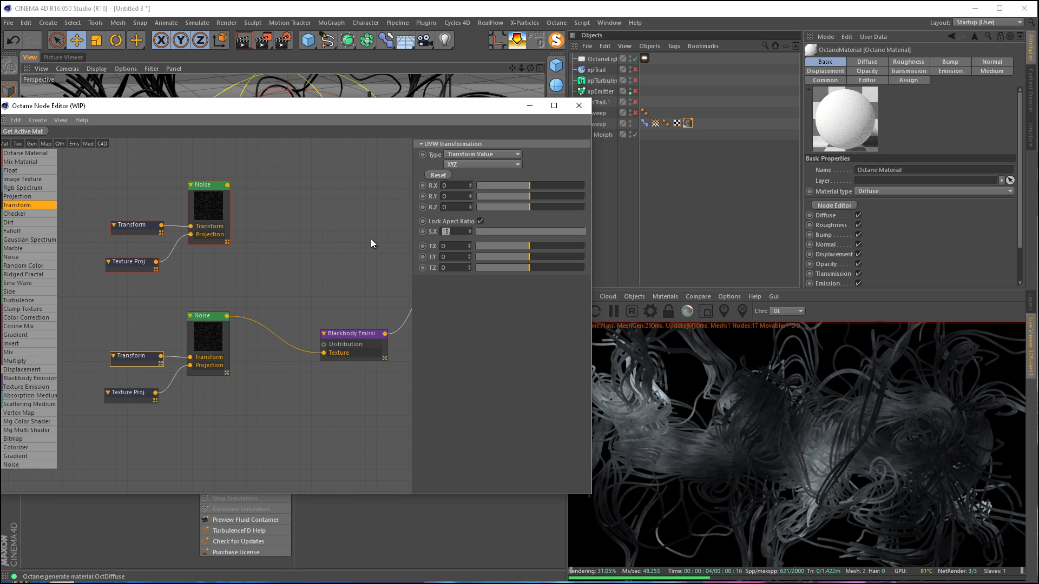
text(4)
key(Return)
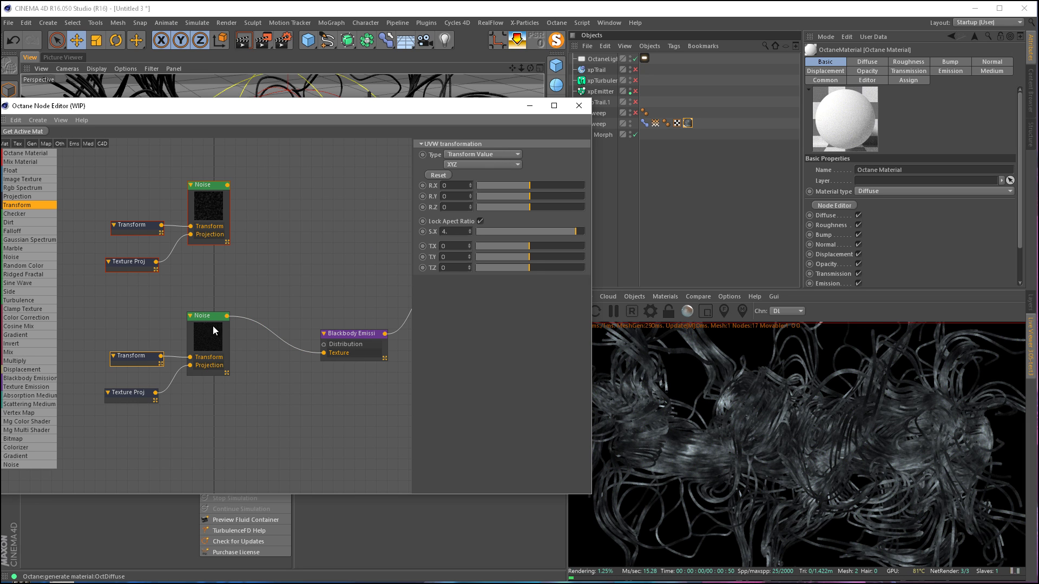
click(212, 326)
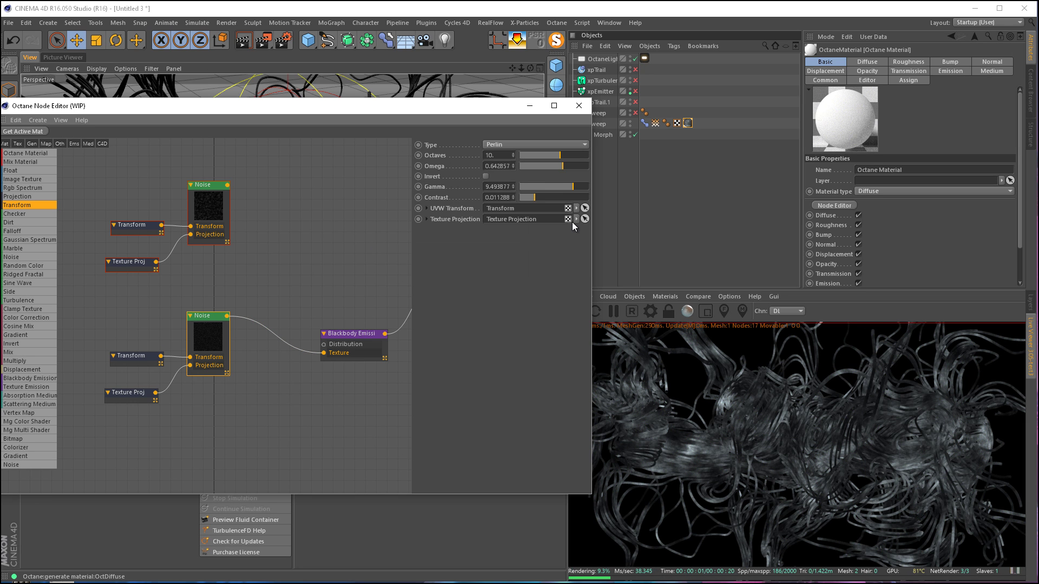
click(542, 166)
drag(542, 167, 553, 153)
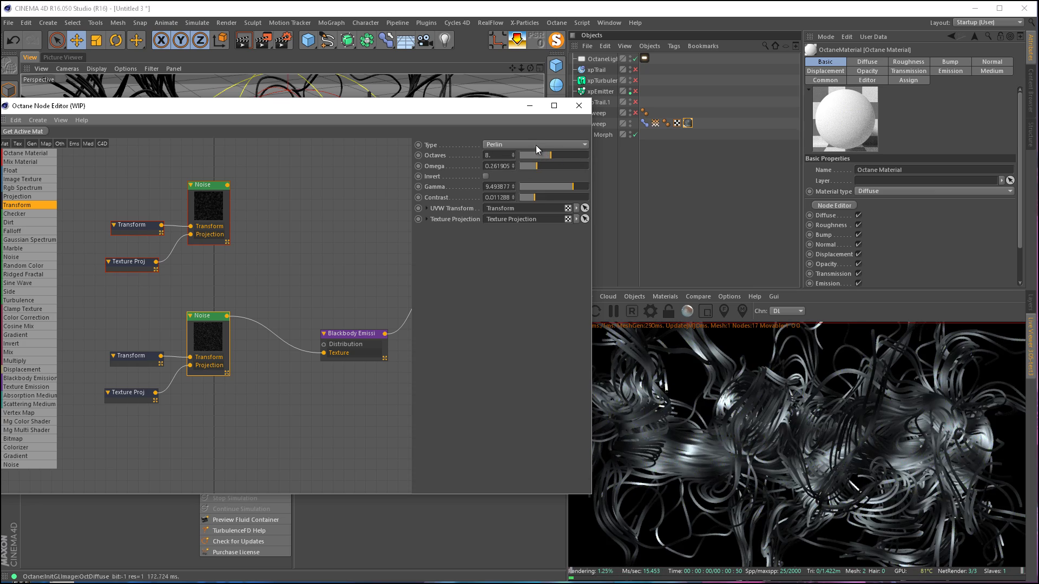
- Try the Circular and Chips types on the lower Noise node, with gamma about 3.86 and contrast about 0.139
click(516, 145)
click(508, 178)
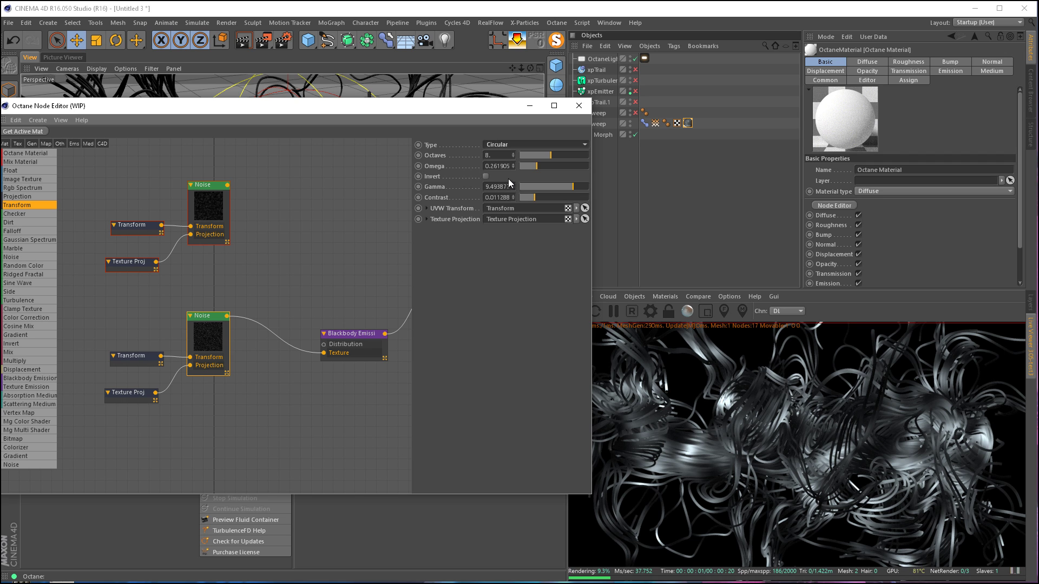
click(508, 144)
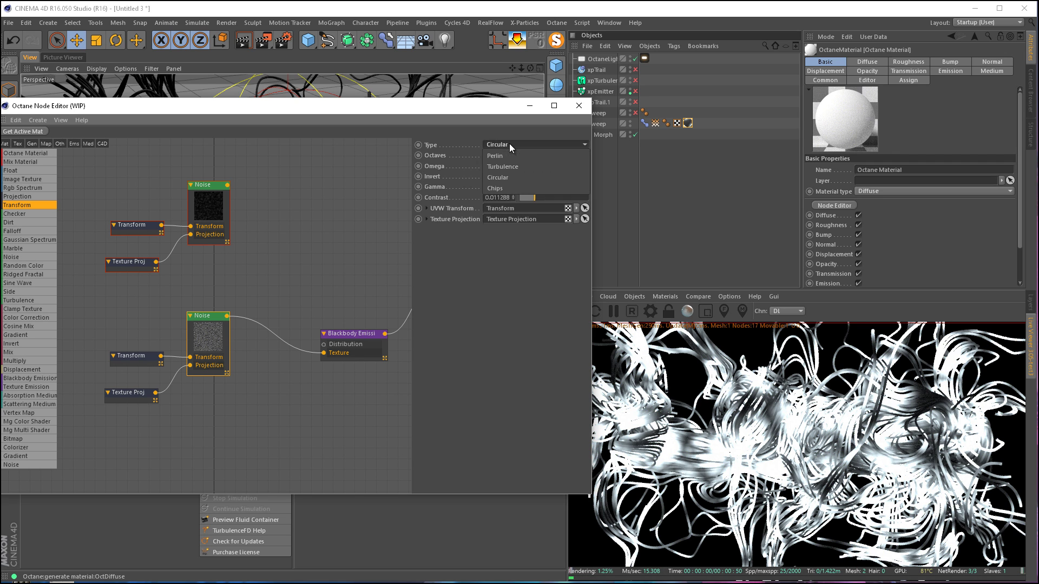
click(509, 187)
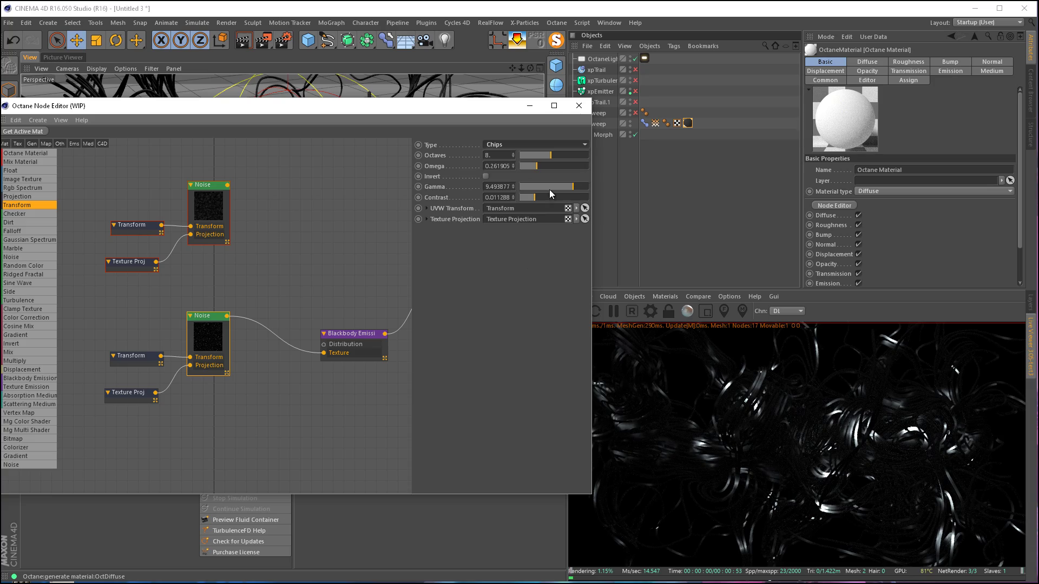
mouse_move(550, 190)
mouse_down()
mouse_move(566, 188)
mouse_move(538, 200)
mouse_move(550, 199)
mouse_up()
- Switch the lower Noise node to Turbulence with a gamma of about 2.73 and a contrast of about 1.32
click(521, 143)
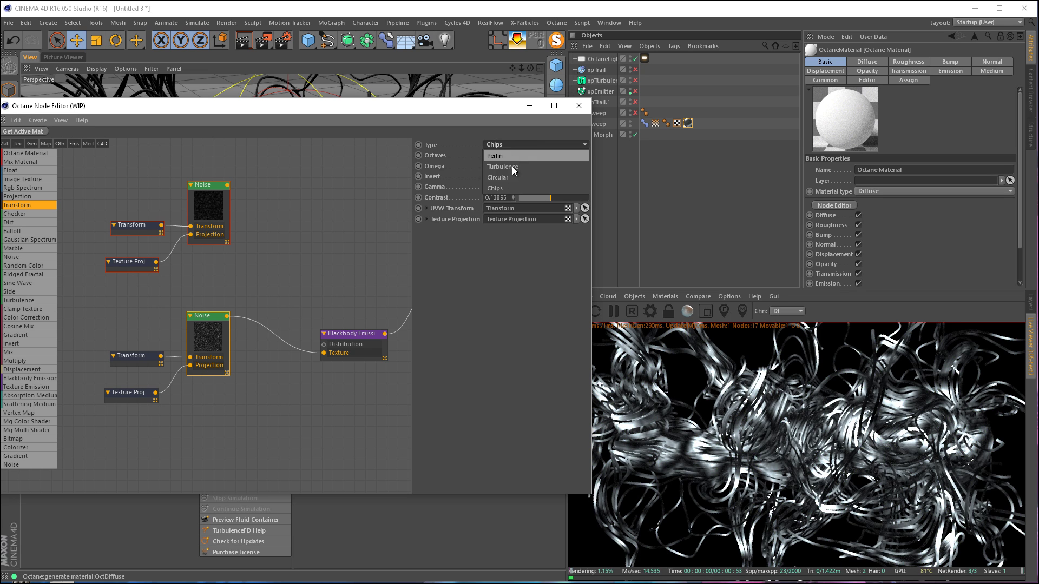
click(510, 167)
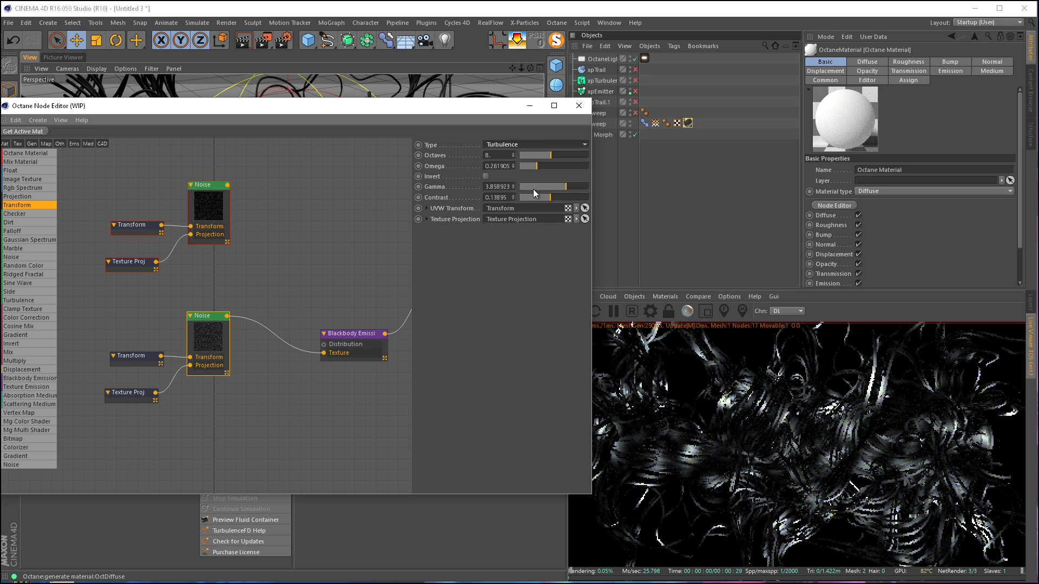
drag(566, 188, 564, 187)
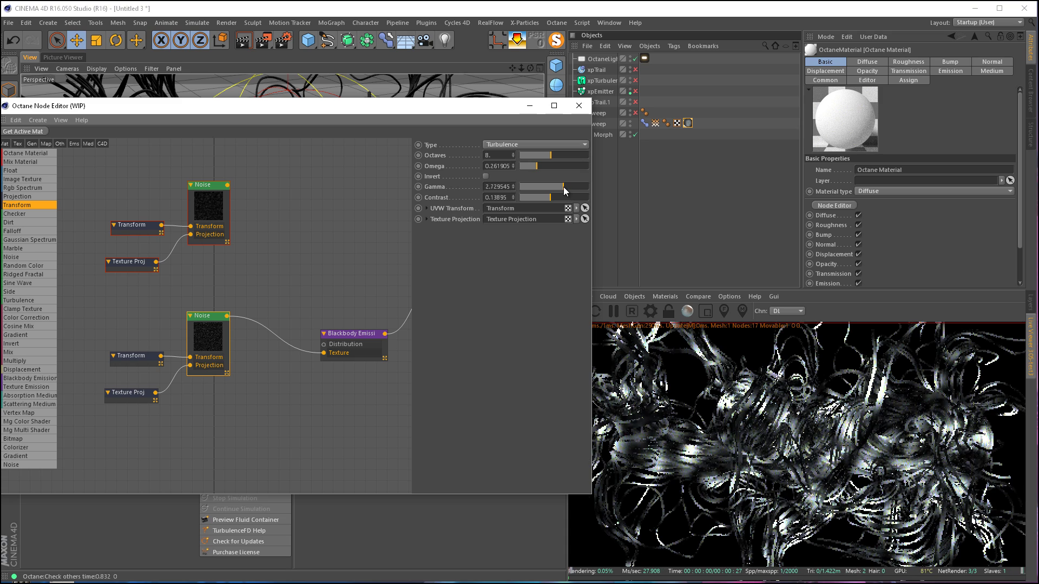
click(563, 198)
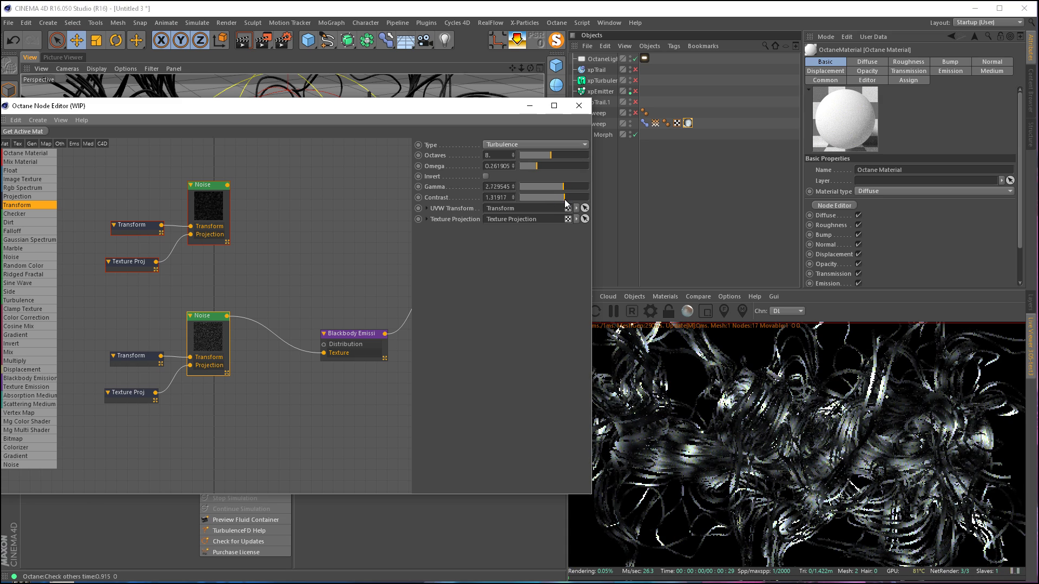
- Insert a Multiply node between the lower Noise and the Blackbody Emission, and connect the upper Noise to its Texture2 input
click(277, 277)
middle_drag(244, 269, 267, 266)
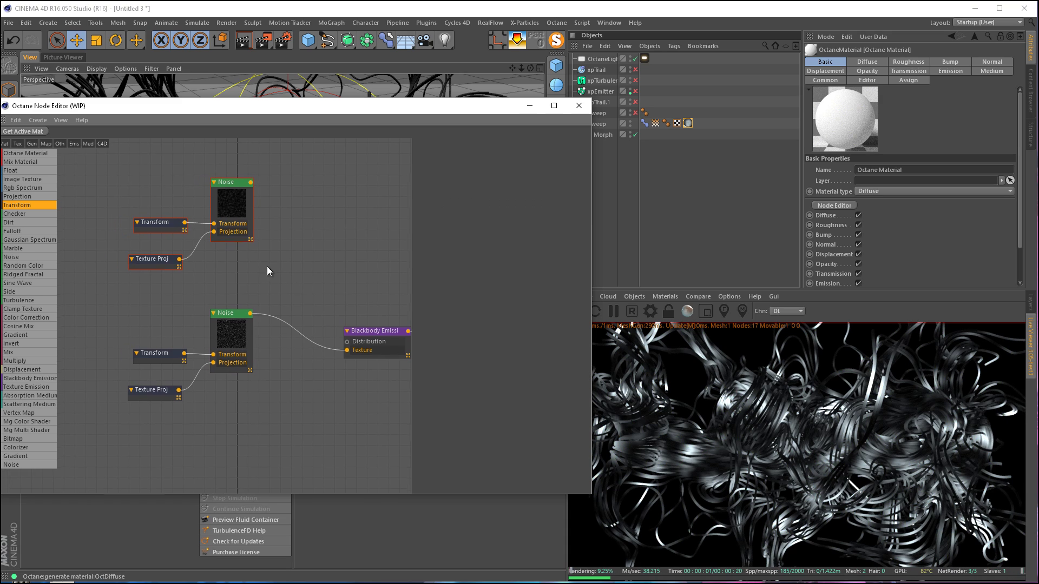
drag(230, 201, 209, 204)
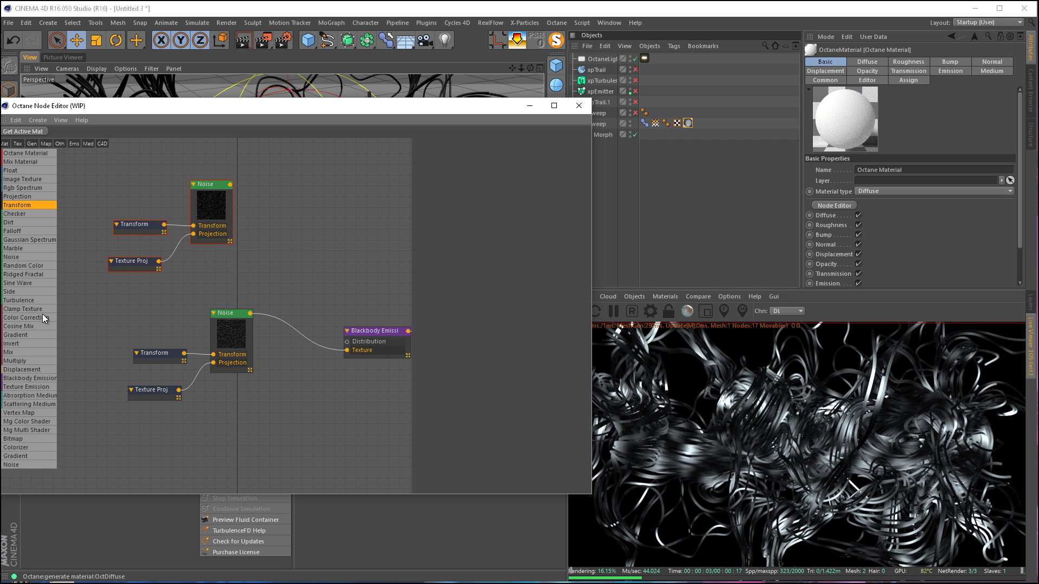
drag(22, 359, 215, 296)
drag(292, 327, 278, 327)
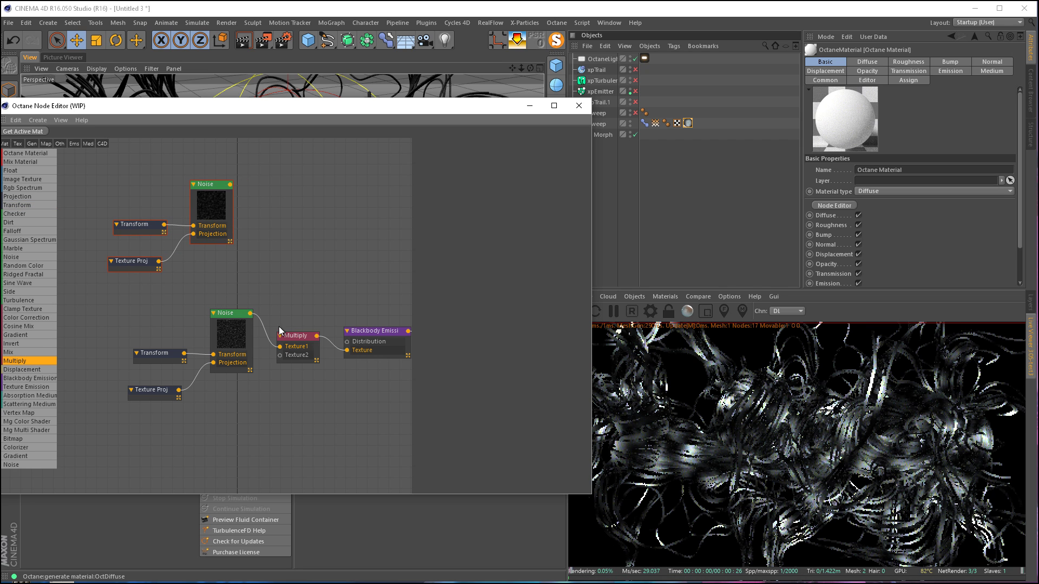
drag(230, 185, 313, 286)
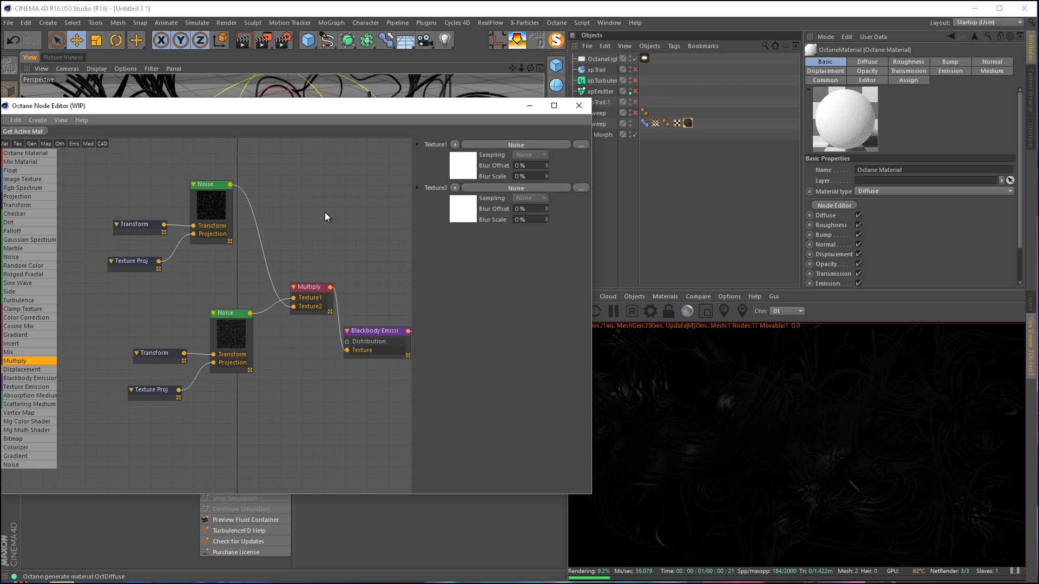
click(324, 213)
- Set the upper Noise to 8 octaves, omega about 0.63, gamma about 0.42 and contrast about 0.21, and move the lower noise group down
click(200, 217)
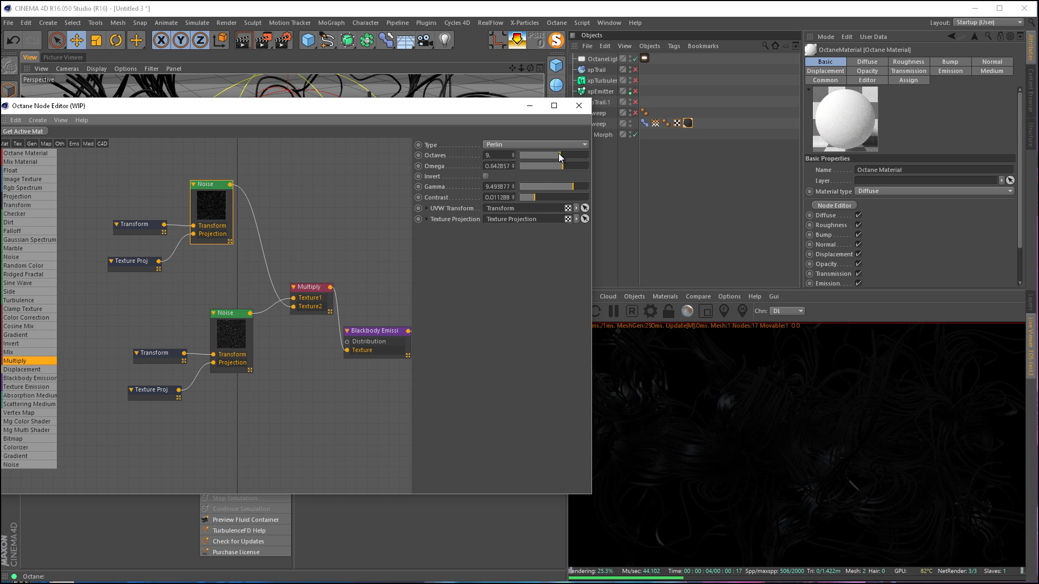
drag(558, 156, 567, 202)
click(230, 337)
drag(131, 318, 223, 394)
drag(230, 353, 225, 373)
click(225, 280)
drag(149, 207, 201, 264)
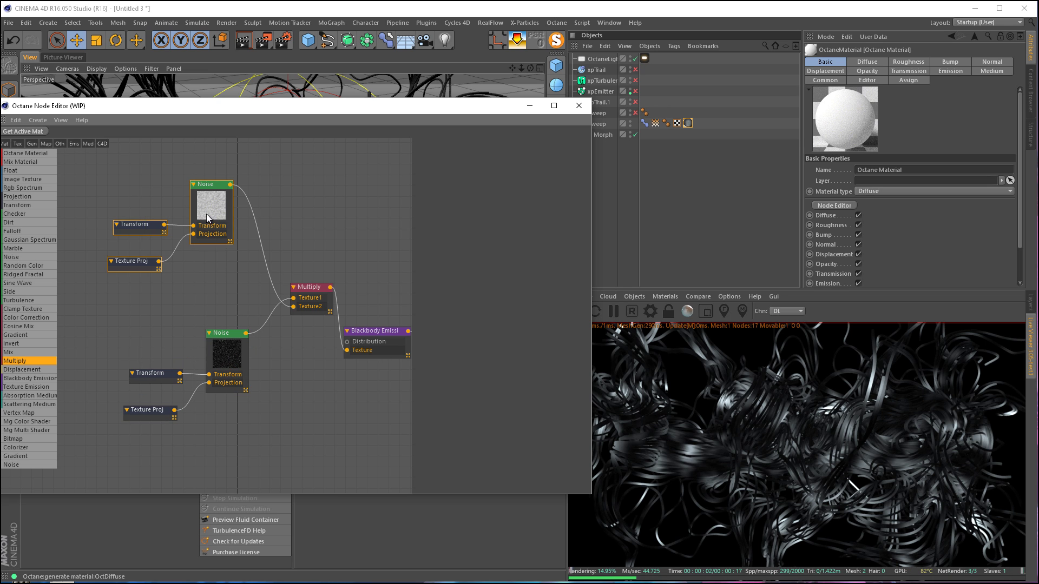
- Connect the upper Noise directly to the Blackbody Emission texture and set its gamma to about 8.27
click(290, 206)
drag(206, 212, 347, 350)
drag(317, 297, 329, 283)
click(197, 208)
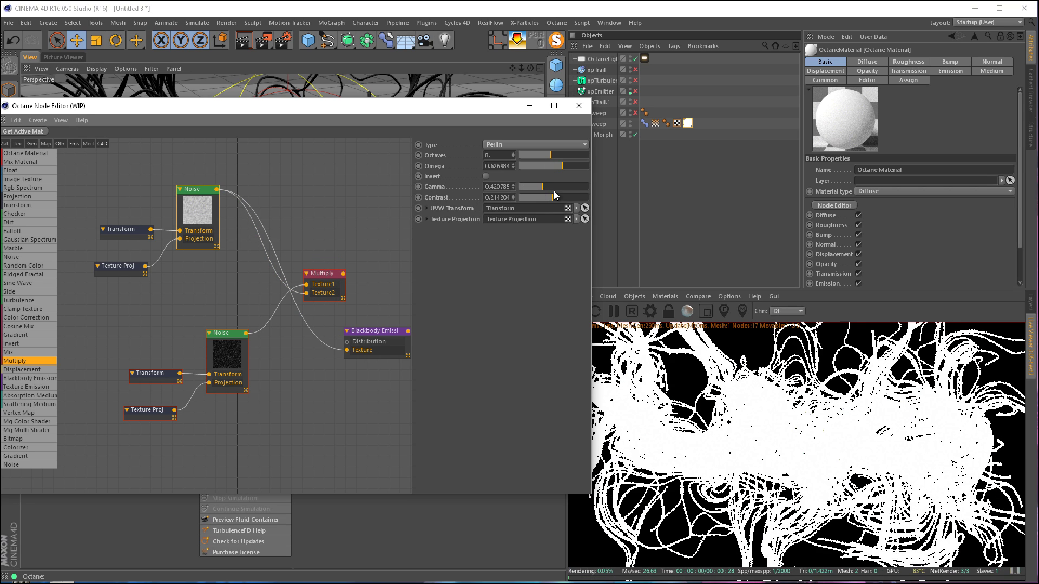
drag(553, 190, 572, 193)
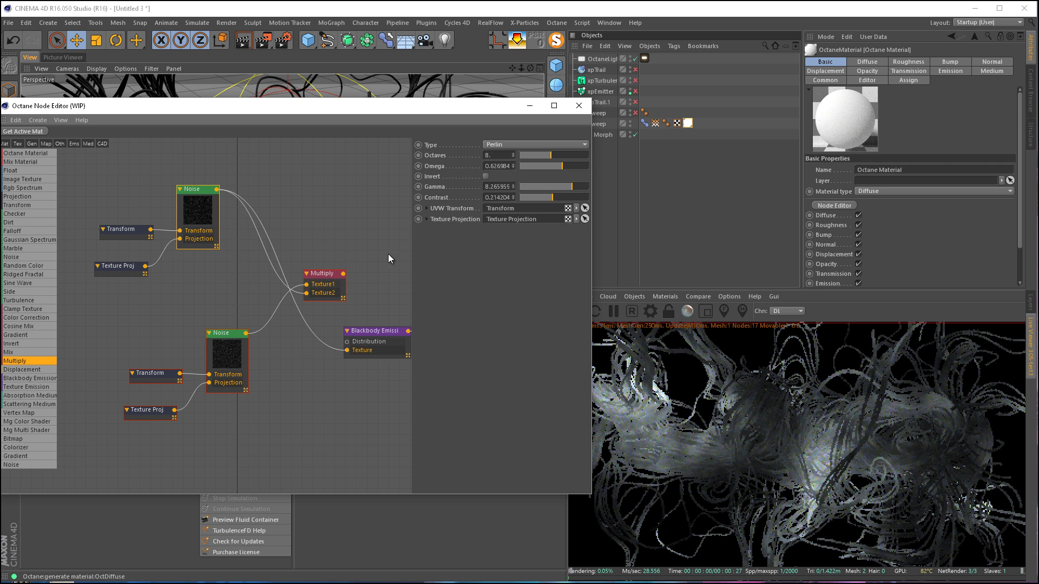
- Move the Multiply node higher and reconnect its output to the Blackbody Emission texture
drag(338, 279, 355, 247)
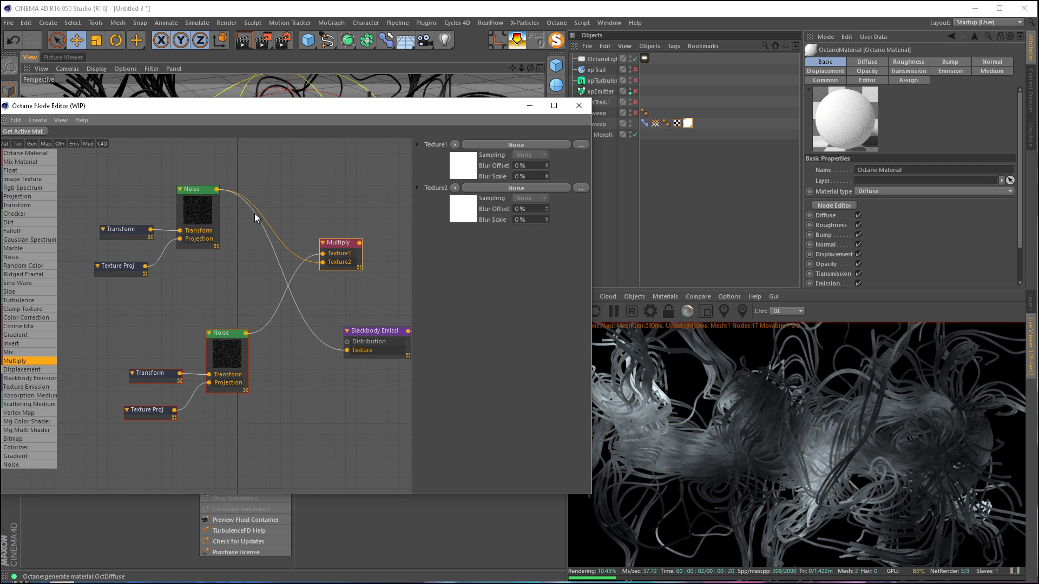
drag(216, 190, 347, 350)
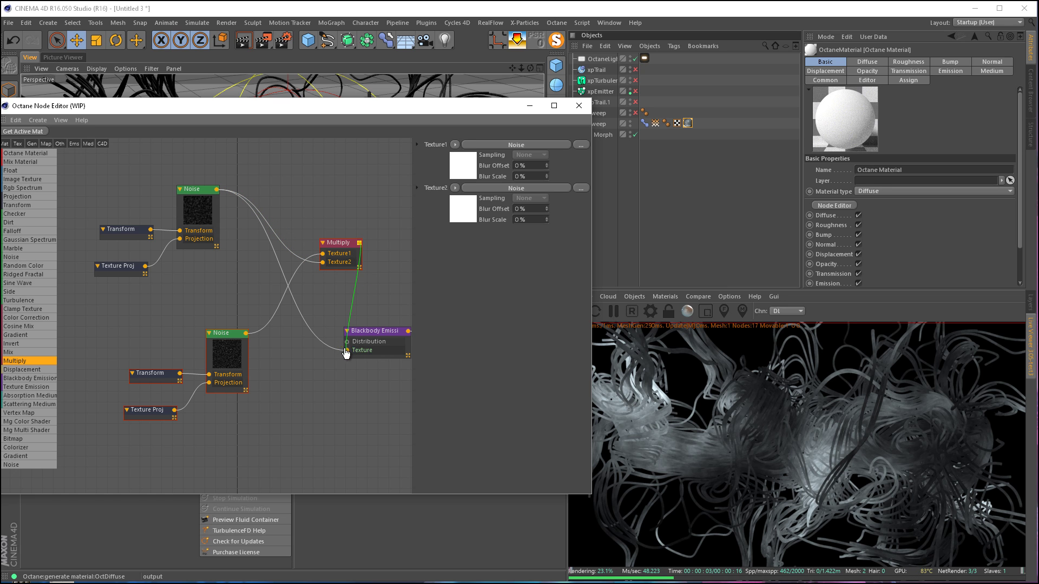
click(132, 149)
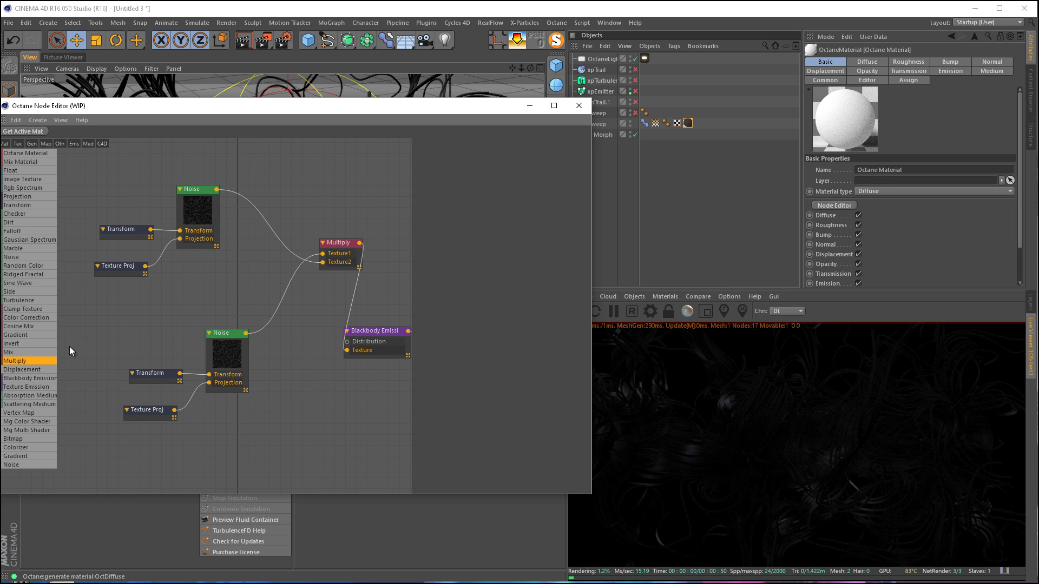
- Try scaling the upper Noise through a second Multiply node driven by a Float texture of about 1.34
drag(262, 223, 259, 223)
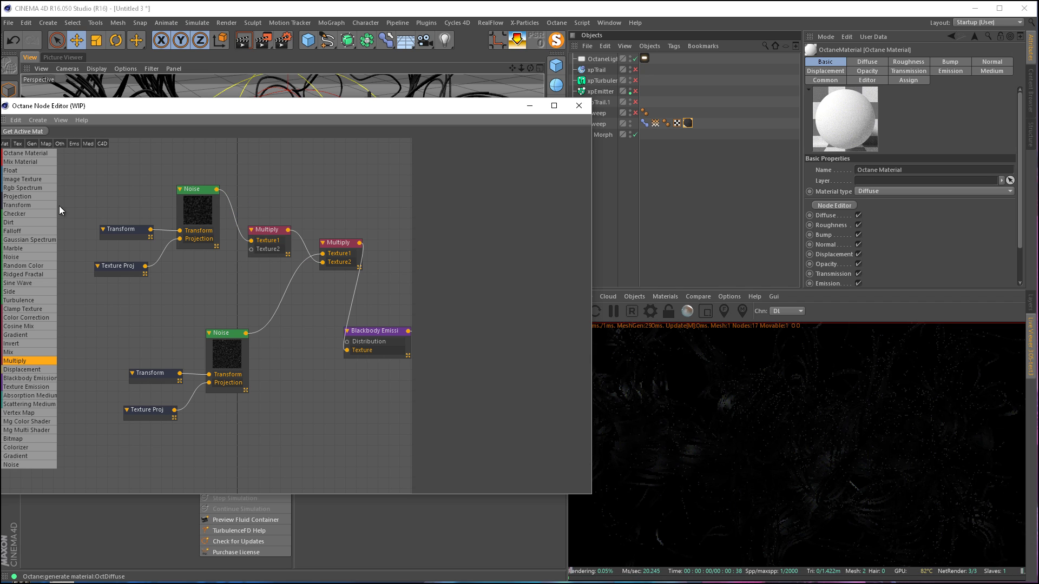
drag(18, 231, 30, 264)
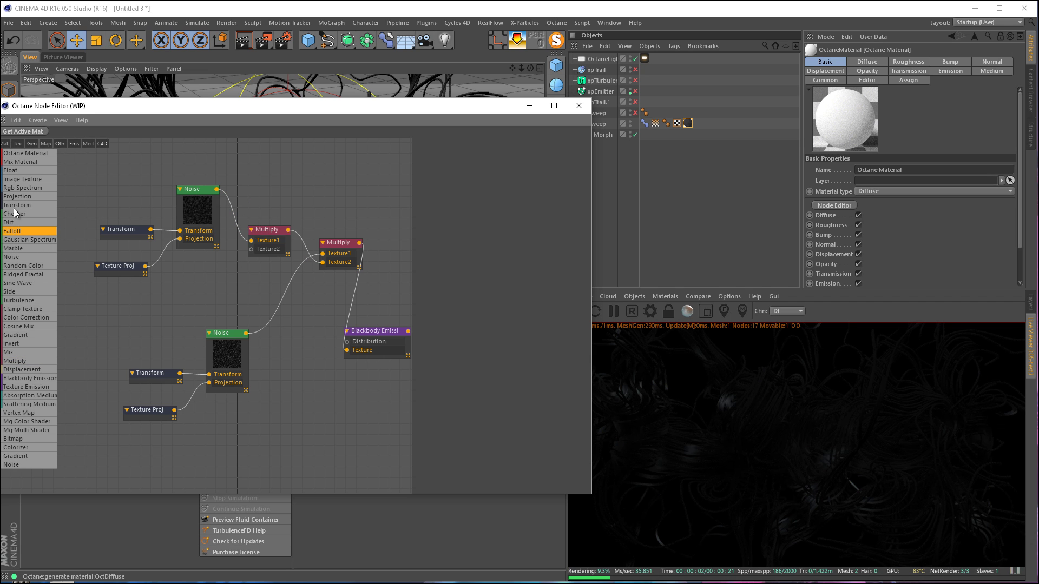
drag(13, 171, 251, 249)
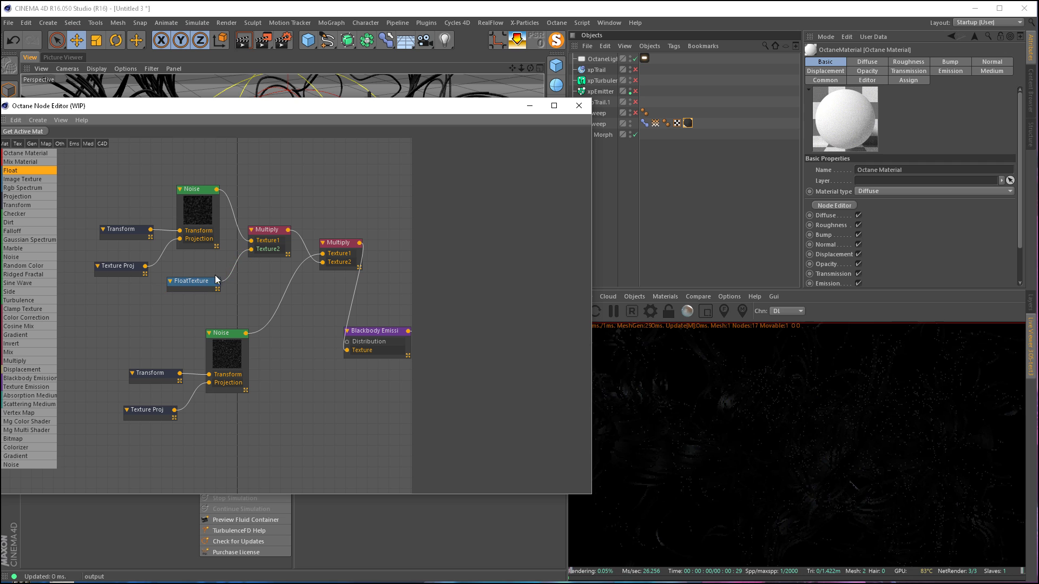
click(181, 281)
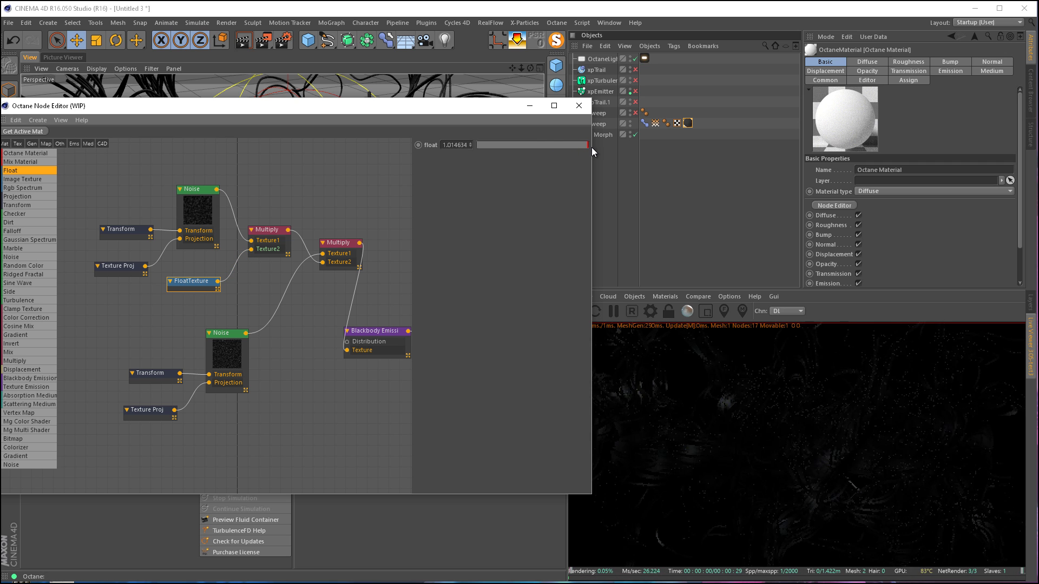
mouse_move(592, 147)
mouse_down()
mouse_move(479, 146)
mouse_move(568, 145)
mouse_up()
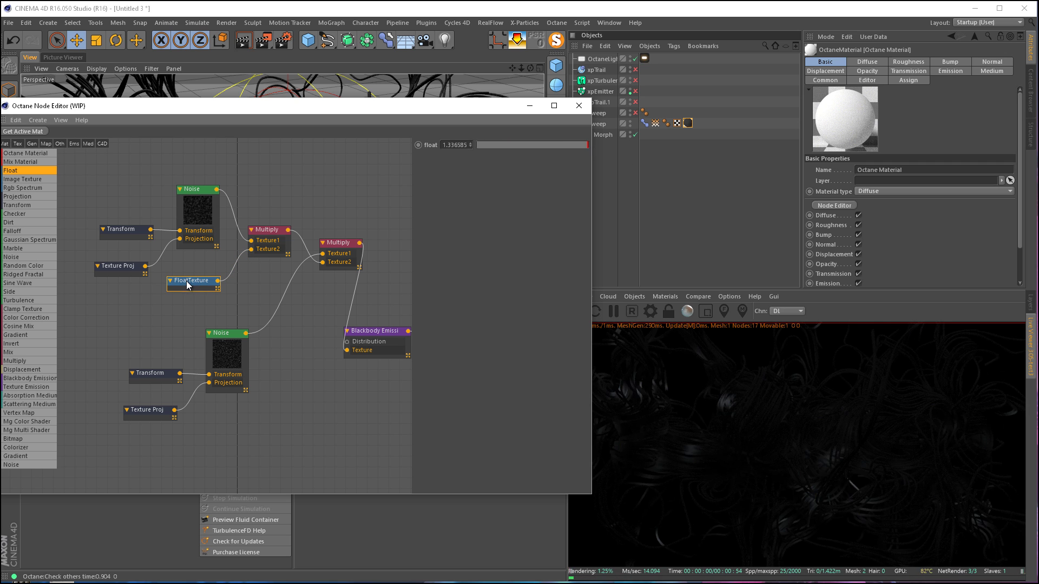
- Delete the Float texture and second Multiply node, and reconnect the upper Noise to the remaining Multiply's Texture2 input
key(Delete)
click(268, 233)
key(Delete)
drag(216, 190, 322, 261)
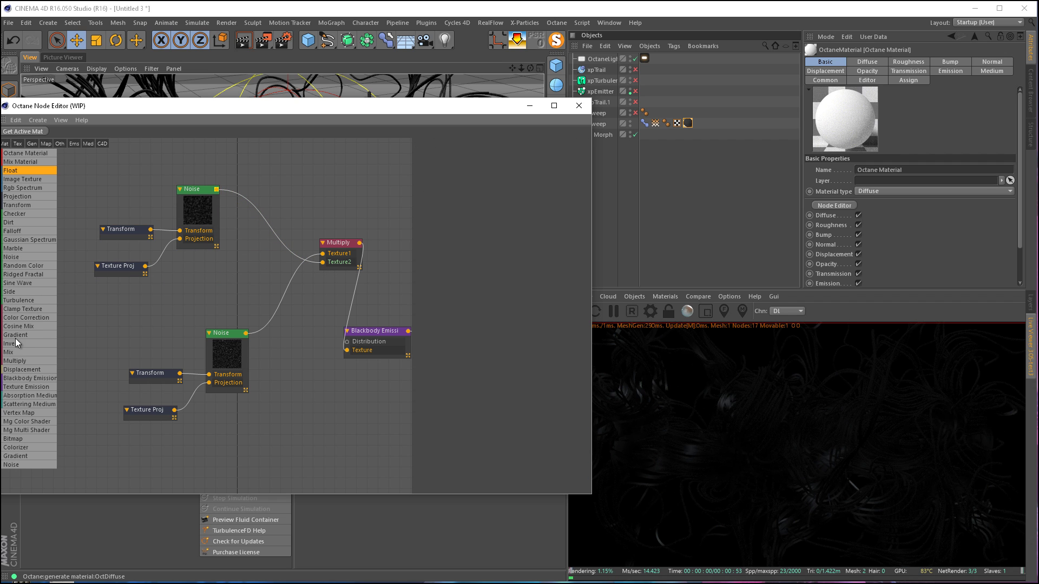
- Insert a Gradient node between the upper Noise and the Multiply node, and shift its white knot almost onto the black end
drag(15, 337, 188, 274)
drag(261, 223, 264, 222)
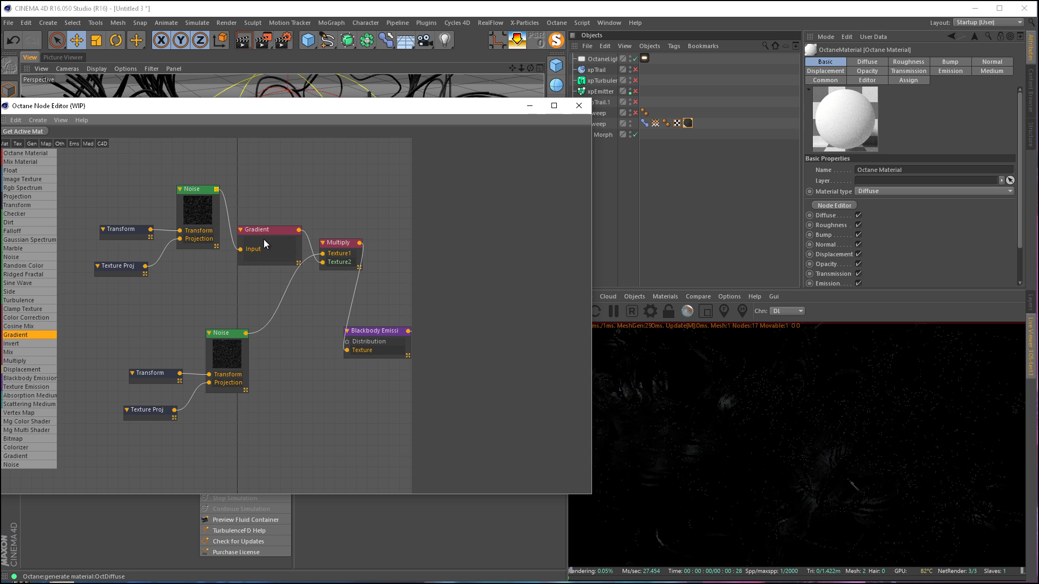
click(264, 239)
drag(586, 241, 469, 242)
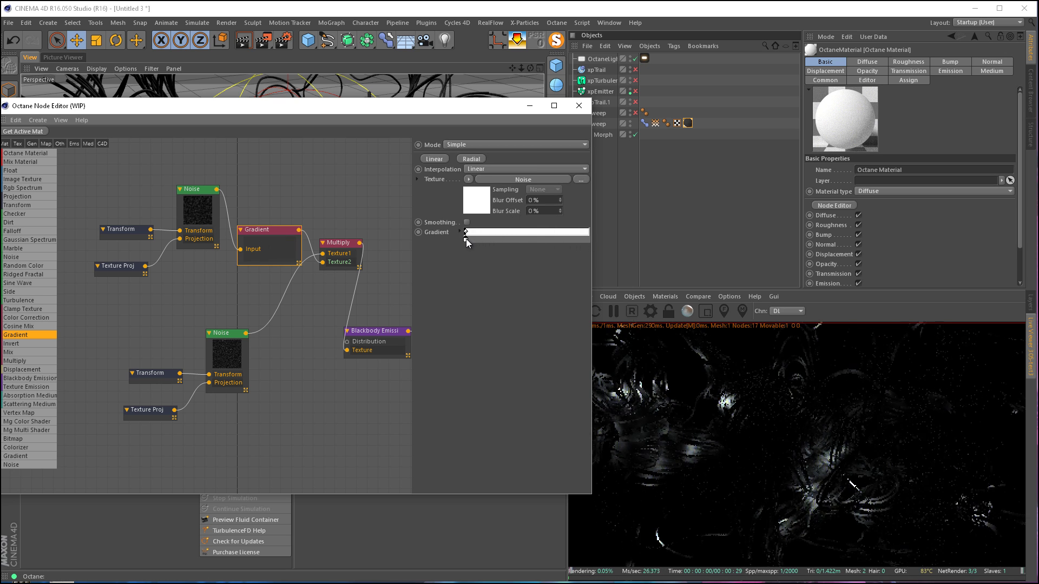
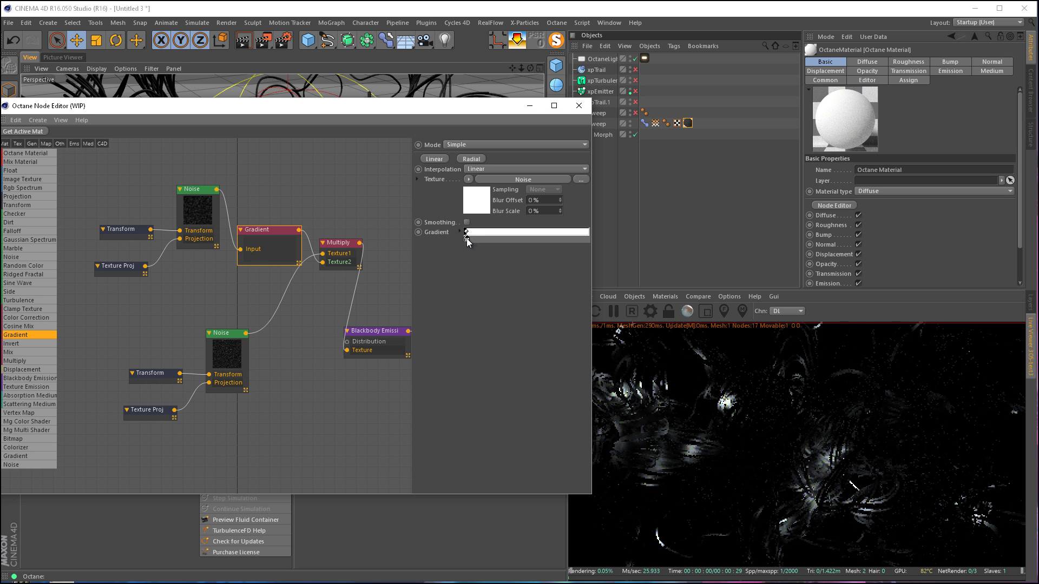
- Lower the Turbulence noise's gamma to about 1.46 and raise the Perlin noise's gamma to about 7.04
click(231, 388)
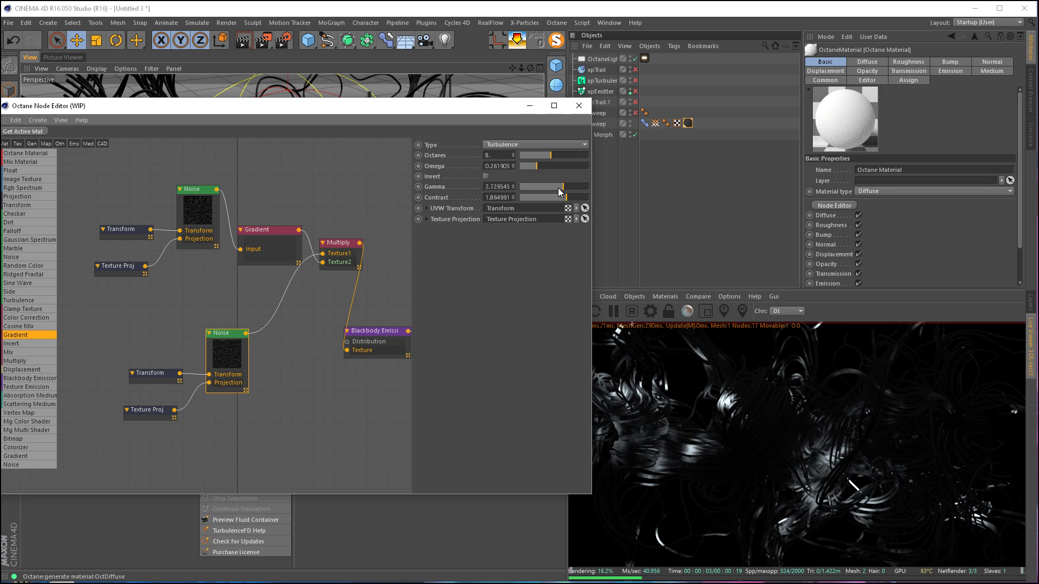
drag(565, 188, 561, 187)
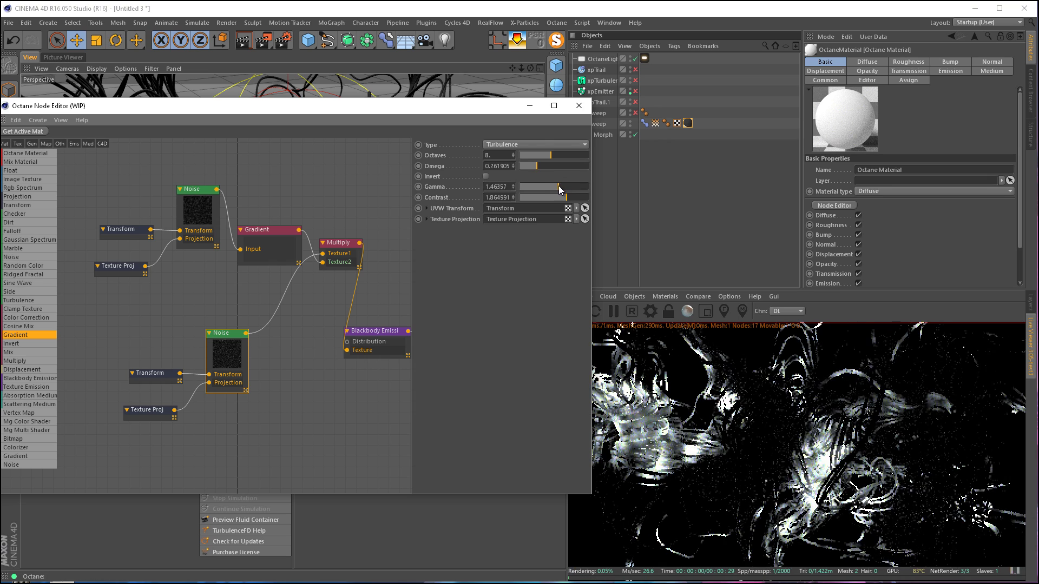
click(218, 205)
click(566, 185)
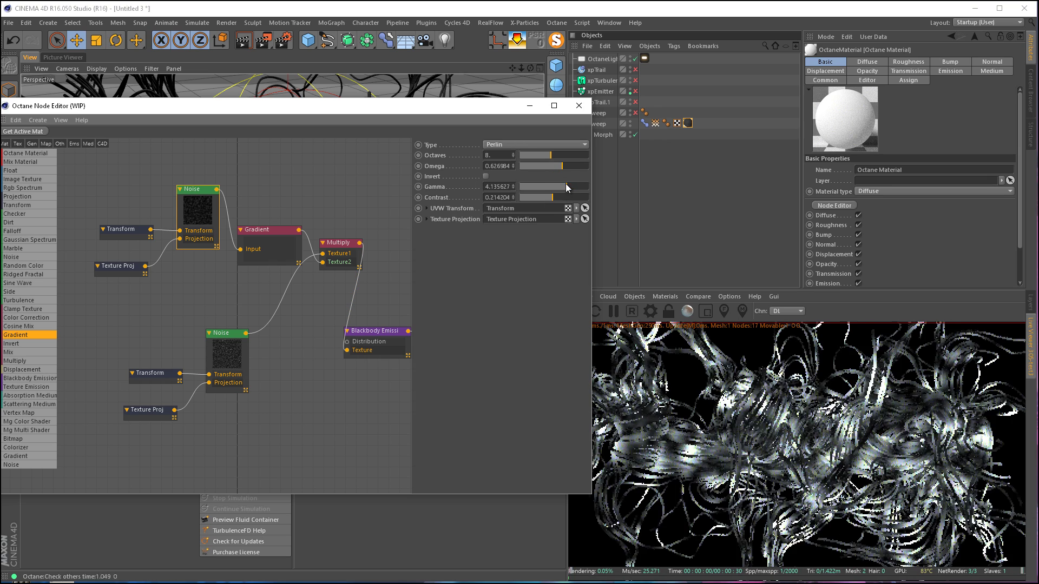
drag(565, 187, 514, 190)
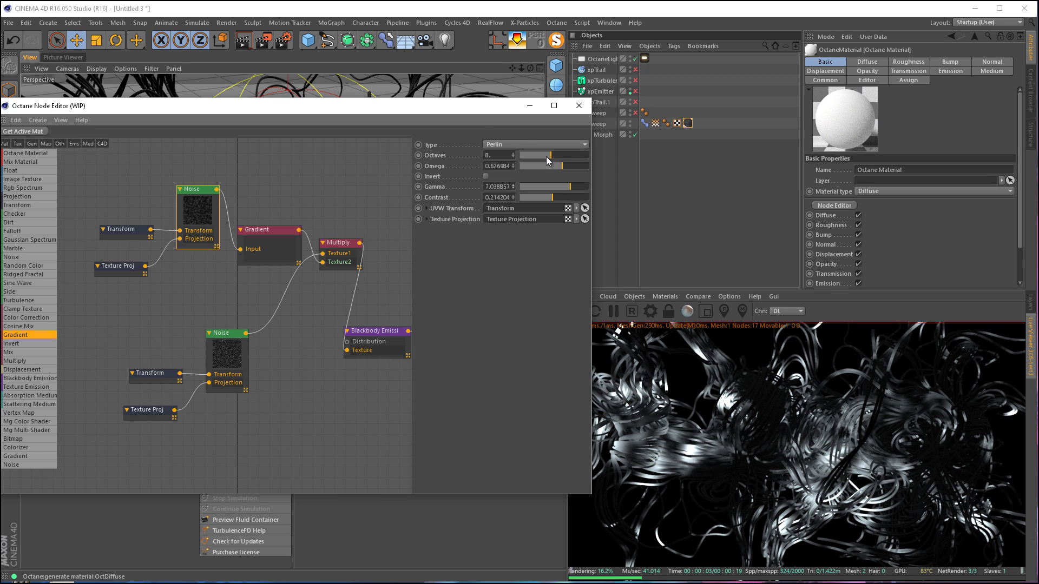
- Rearrange the noise, Gradient and Multiply nodes closer together, leaving free space before the Blackbody Emission node
drag(478, 111, 433, 114)
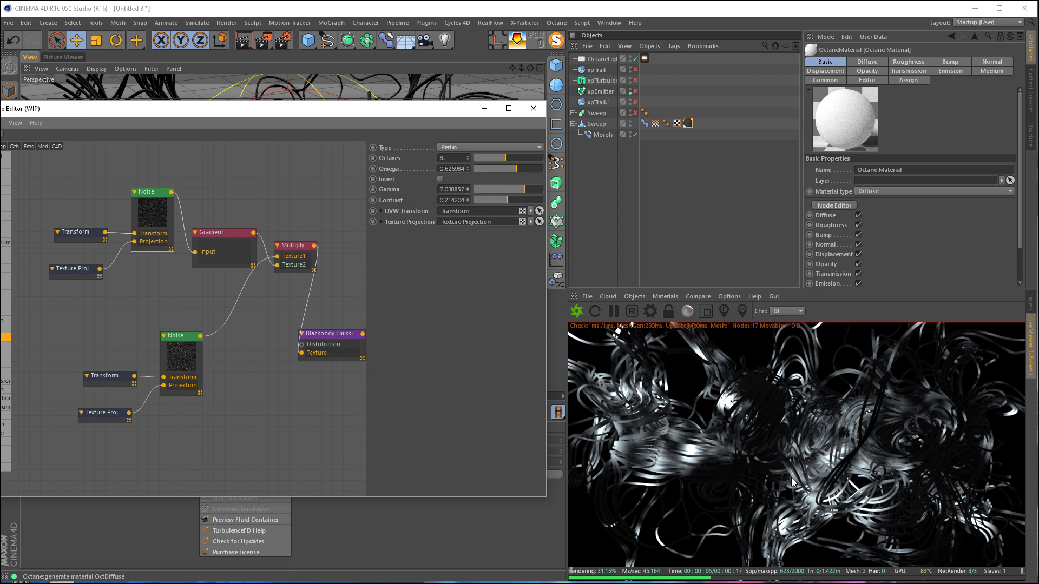
middle_drag(336, 453, 418, 450)
scroll(293, 432, down, 1)
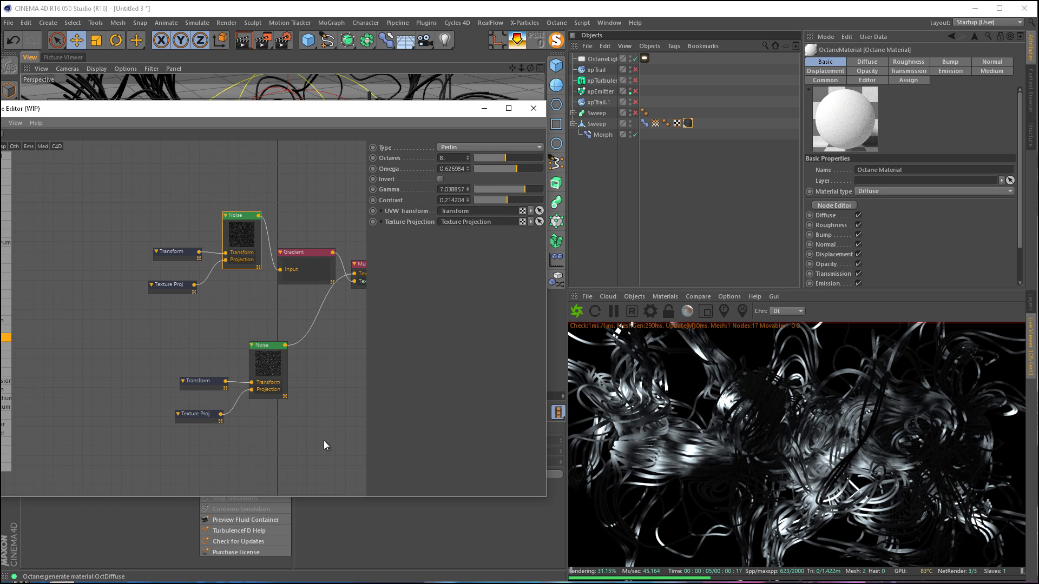
middle_drag(324, 441, 240, 440)
drag(121, 225, 236, 318)
click(261, 430)
middle_drag(261, 431, 332, 413)
drag(100, 426, 162, 279)
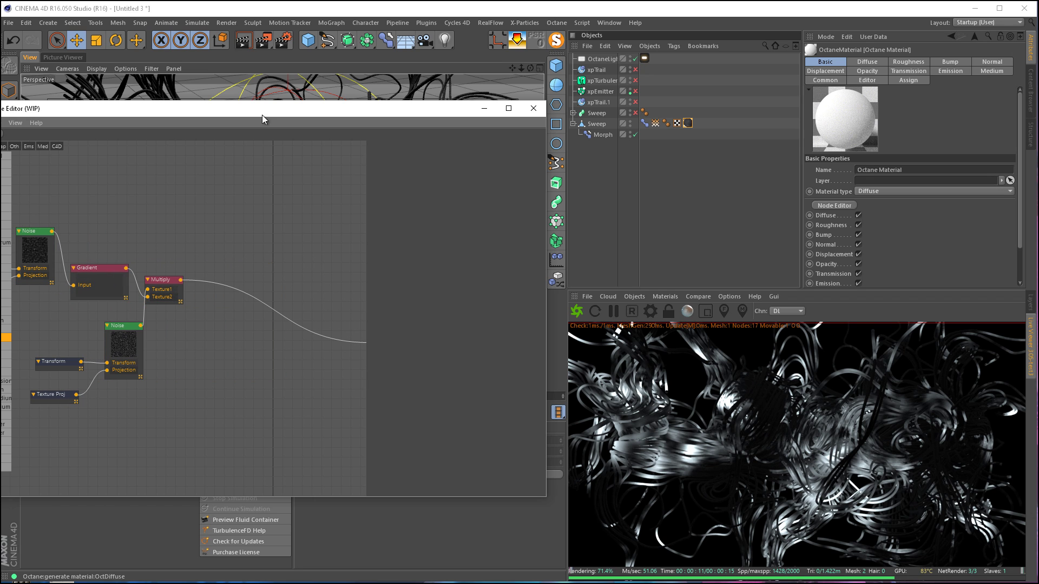
- Insert a second Gradient node between the Multiply and Blackbody Emission nodes, and display its settings beside the live render
drag(262, 115, 405, 128)
scroll(407, 254, down, 3)
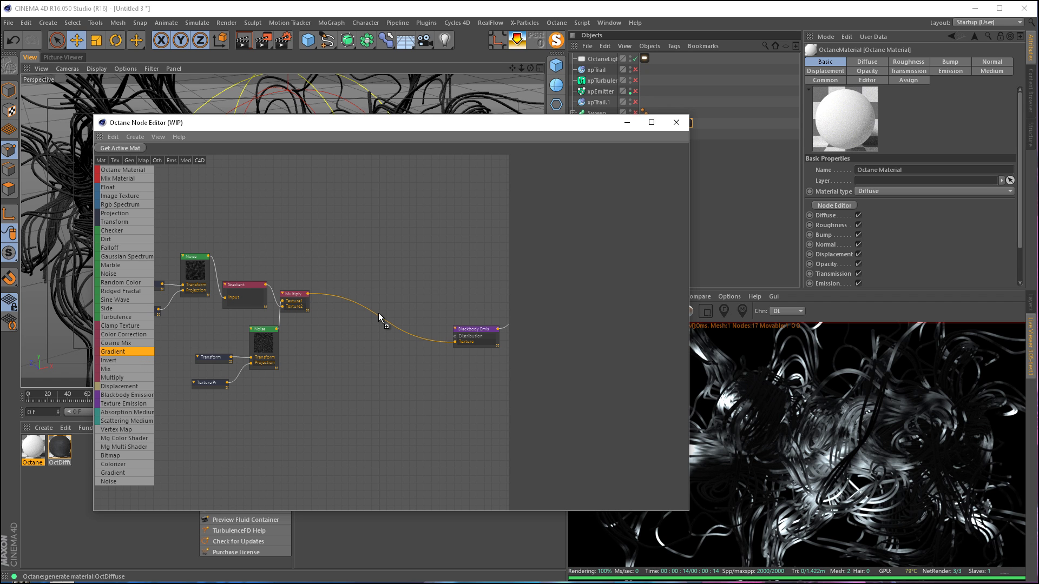
drag(378, 313, 378, 313)
scroll(404, 291, up, 2)
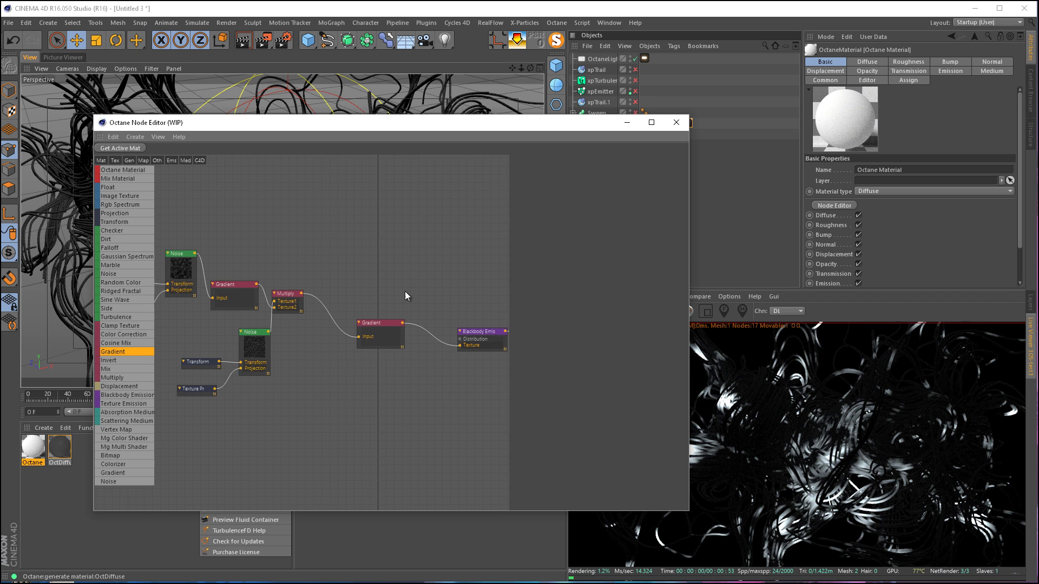
click(387, 333)
drag(540, 127, 436, 139)
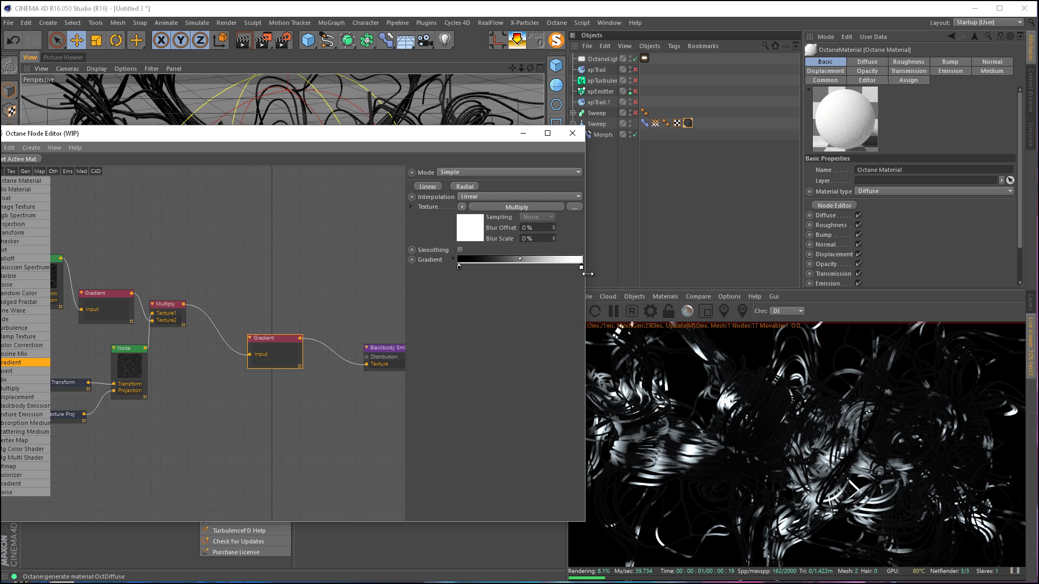
drag(587, 274, 601, 270)
drag(480, 136, 424, 136)
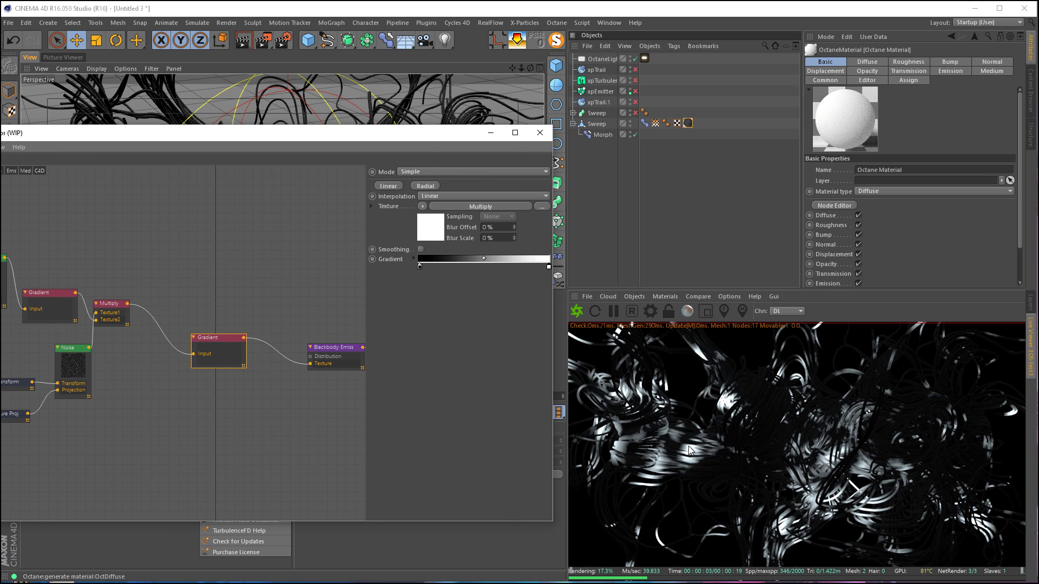
- Recolour the new gradient's black knot to a very dark purple with hue 278°, saturation 100% and value about 2.1%
click(418, 266)
double_click(419, 266)
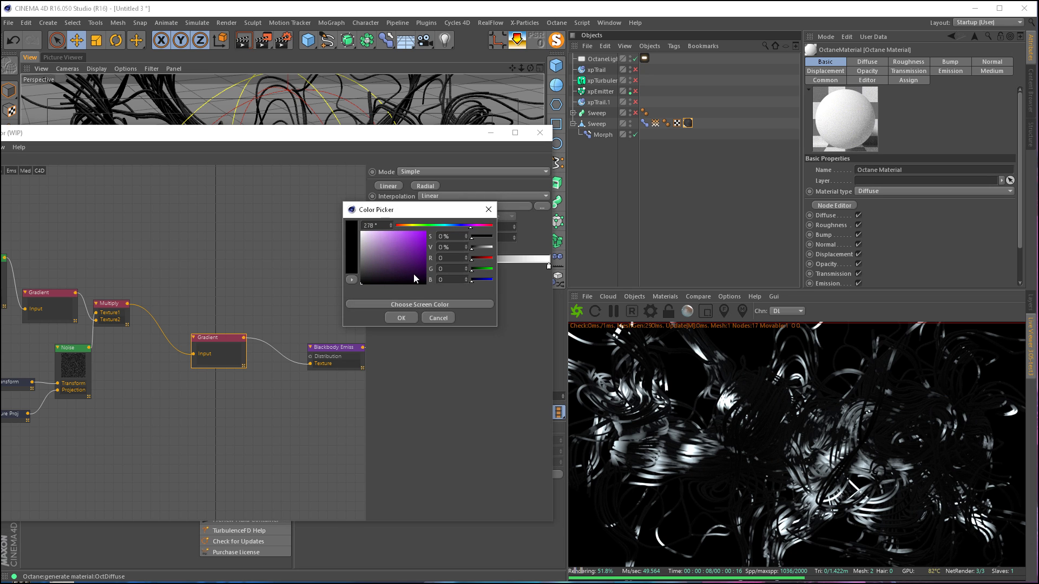
drag(413, 274, 424, 271)
click(400, 317)
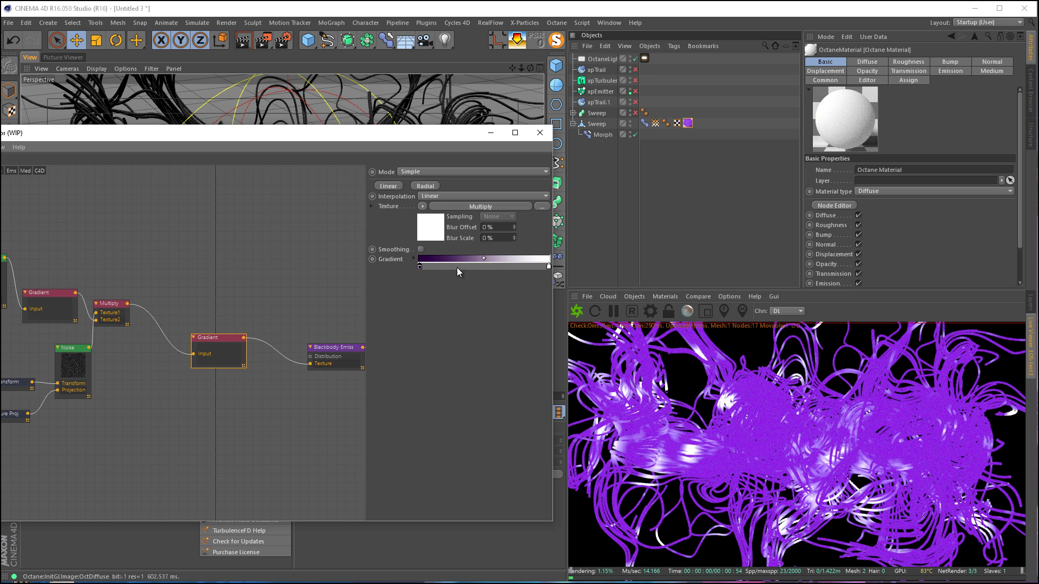
double_click(420, 268)
drag(422, 275, 428, 282)
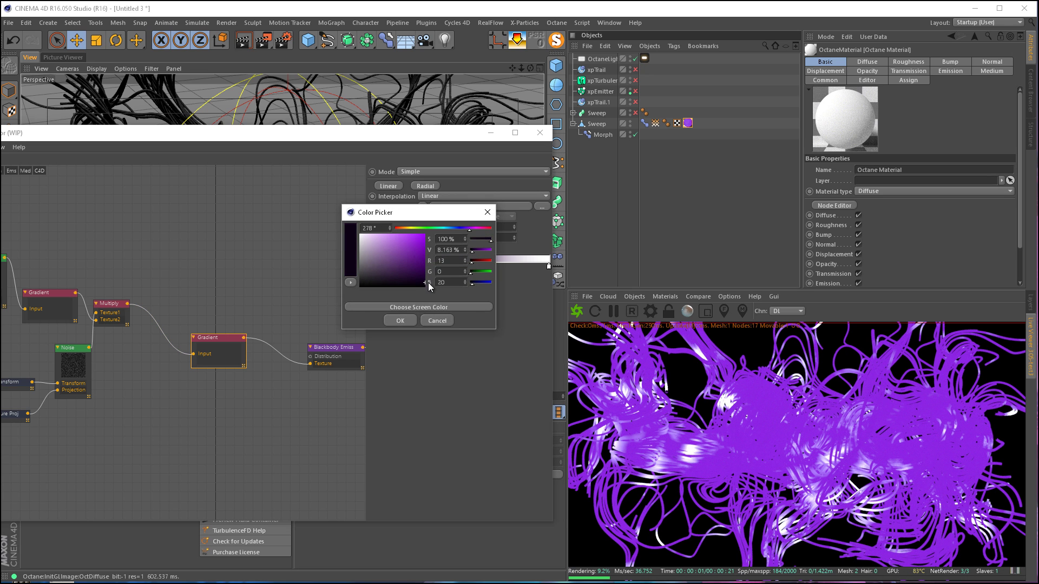
click(405, 321)
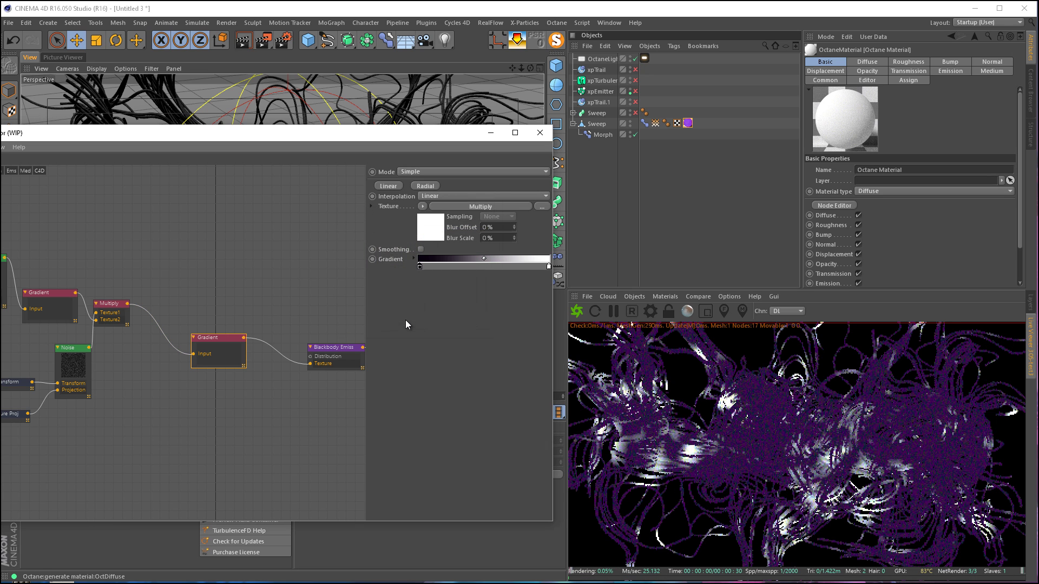
double_click(419, 268)
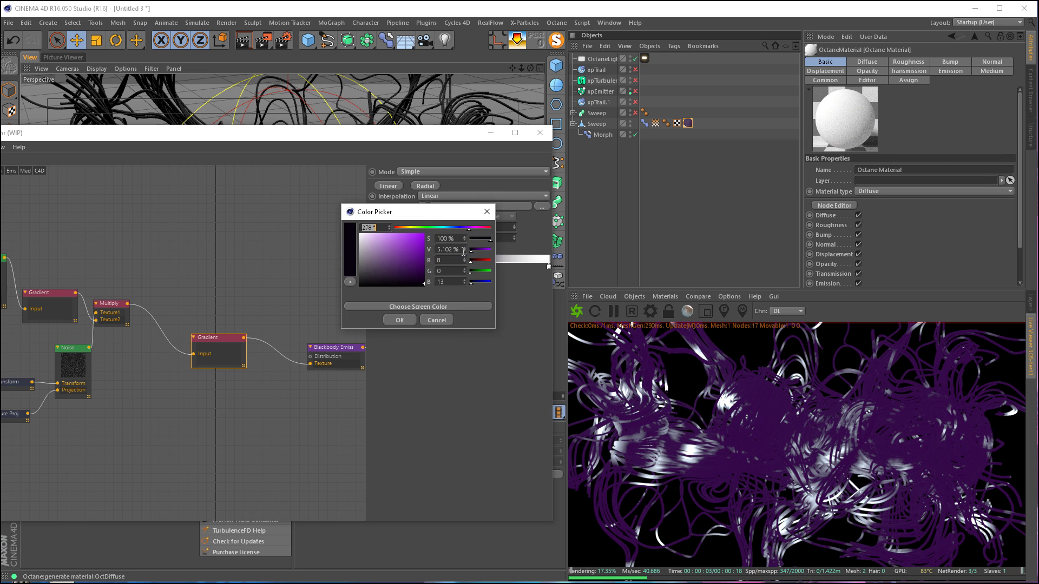
click(400, 320)
- Recolour the gradient's white end knot to light purple with hue 280°, saturation about 58.7% and value about 88.8%
double_click(549, 267)
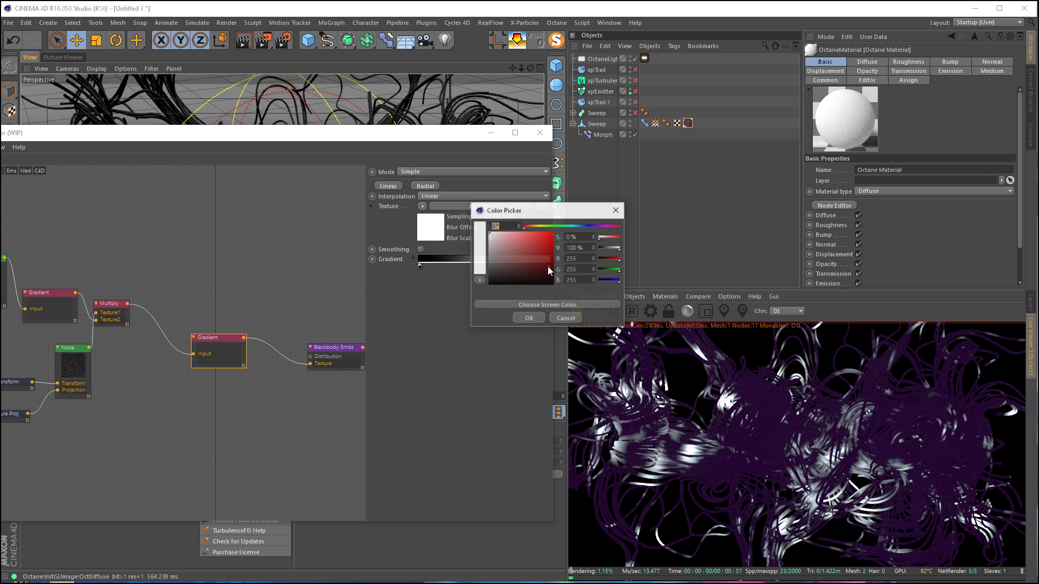
click(547, 265)
drag(587, 227, 598, 227)
click(526, 239)
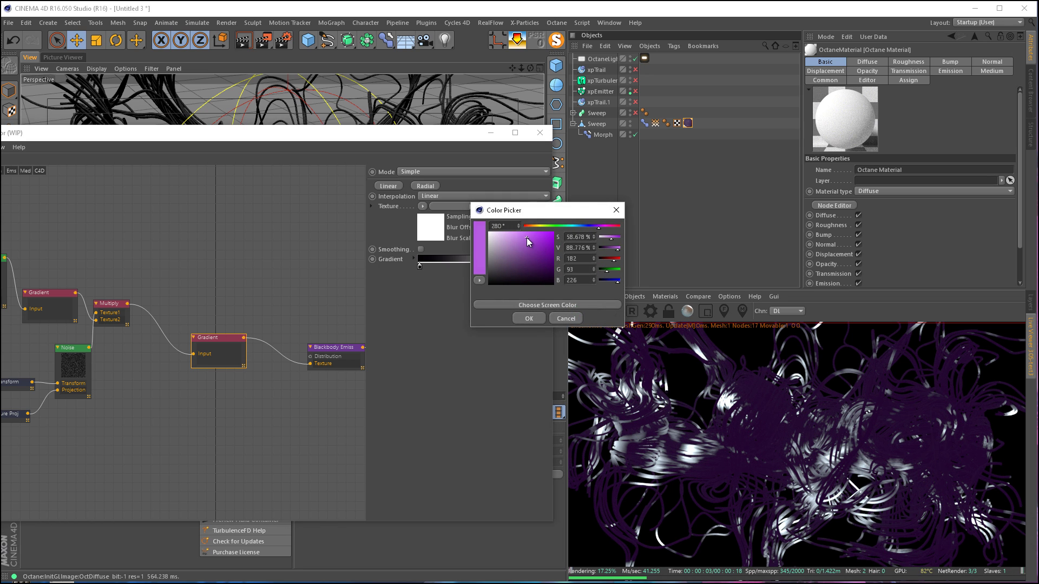
click(529, 319)
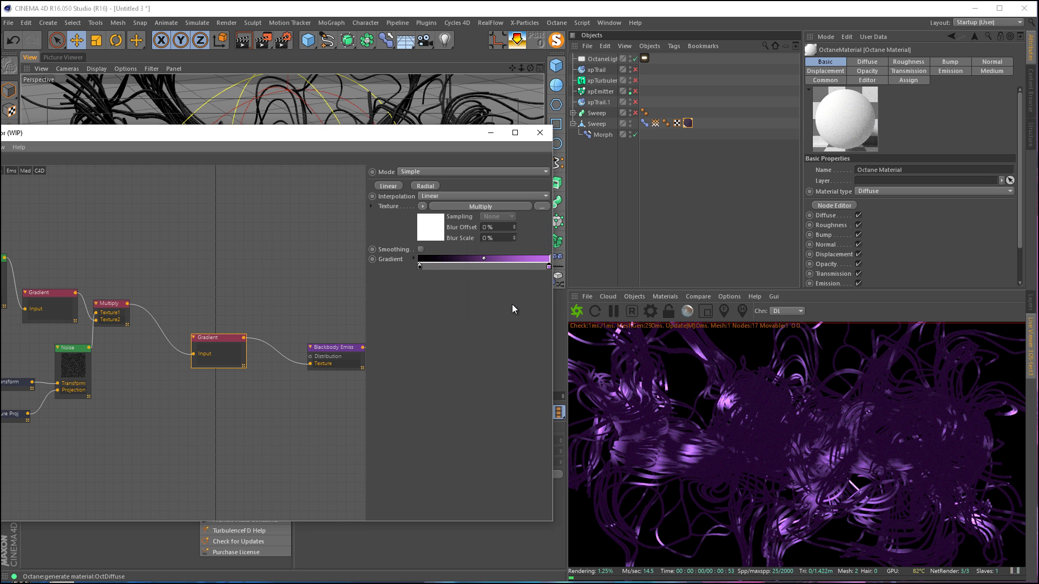
- Add a cyan knot at about 20% of the gradient and shift the light purple knot to about 30%
click(453, 266)
double_click(454, 267)
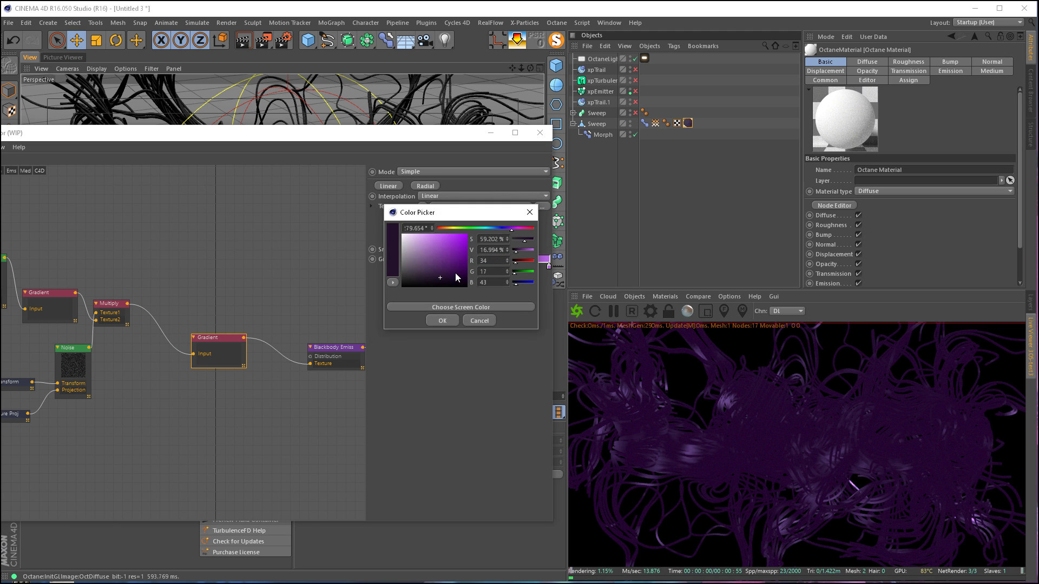
click(489, 228)
mouse_move(466, 247)
mouse_down()
mouse_move(454, 278)
mouse_move(461, 266)
mouse_up()
click(442, 321)
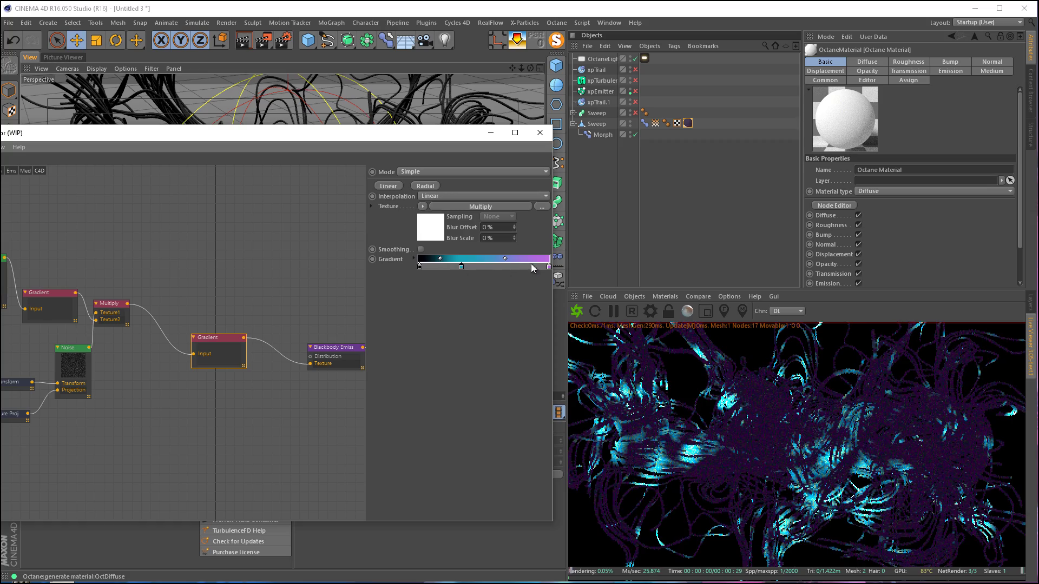
drag(548, 266, 458, 266)
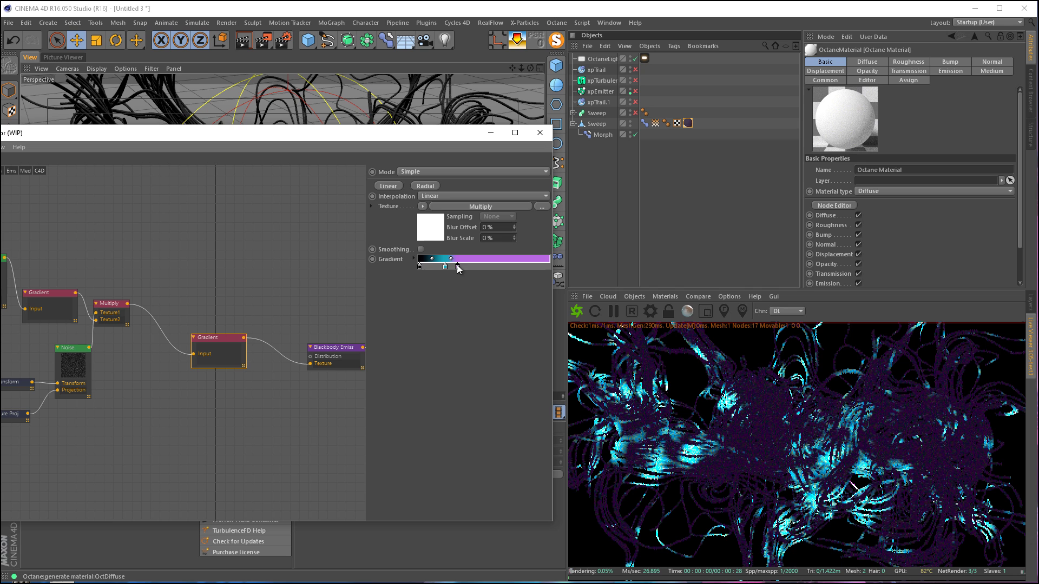
- Change the gradient's darkest knot to a brighter indigo with hue 263° and saturation 100%
double_click(419, 267)
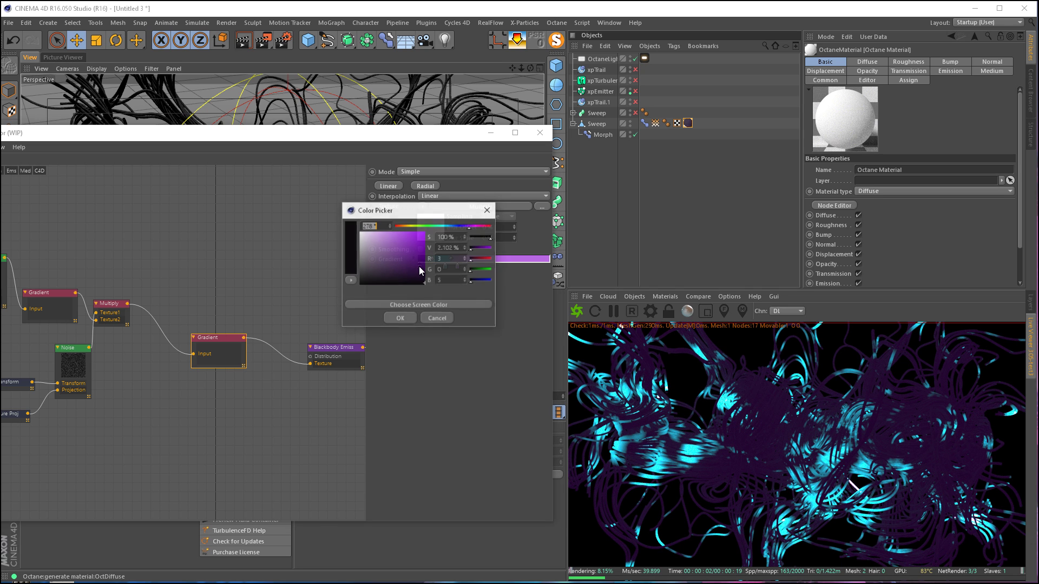
click(465, 225)
click(401, 318)
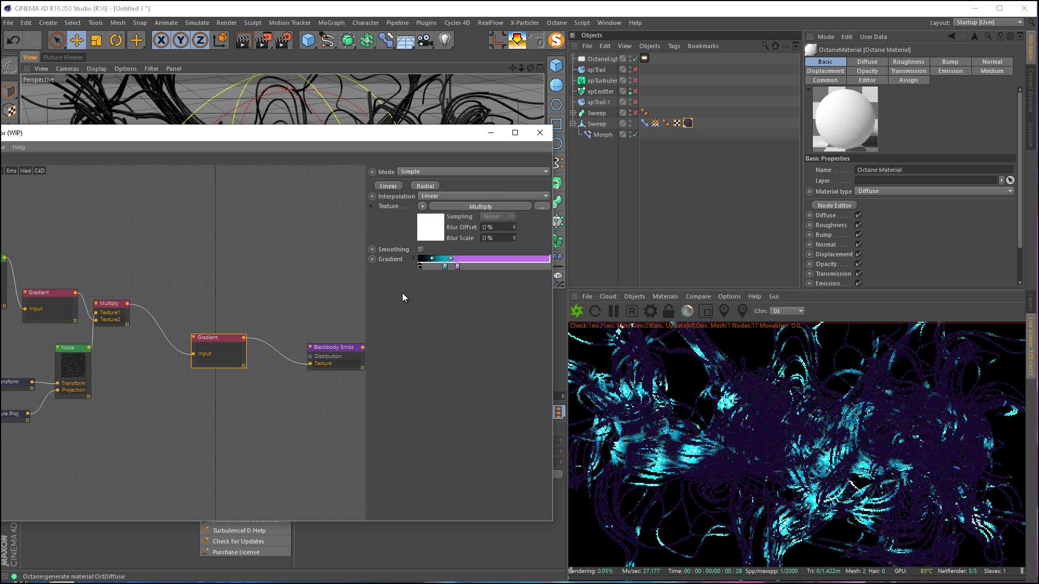
double_click(423, 261)
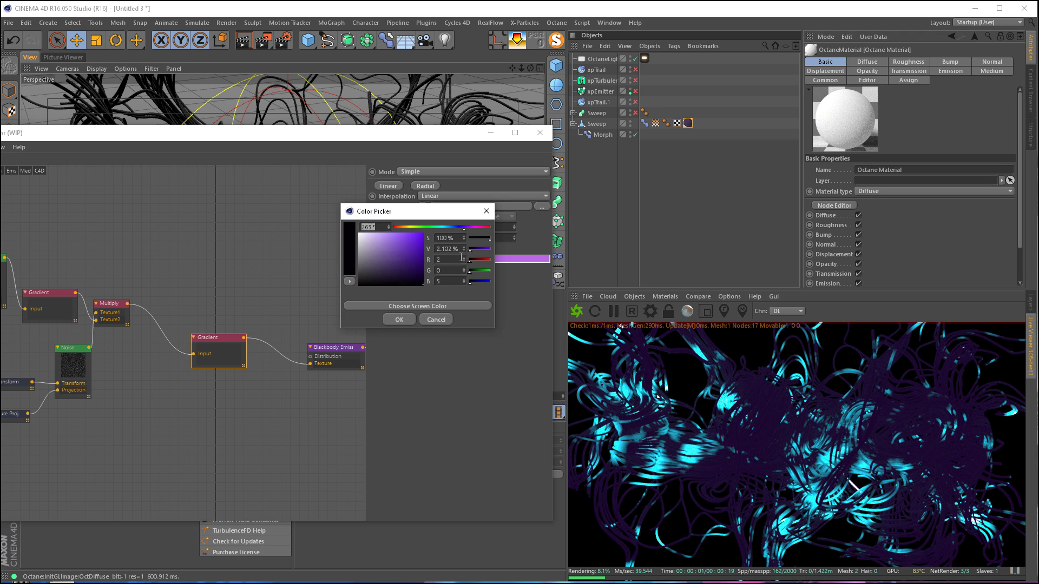
click(400, 319)
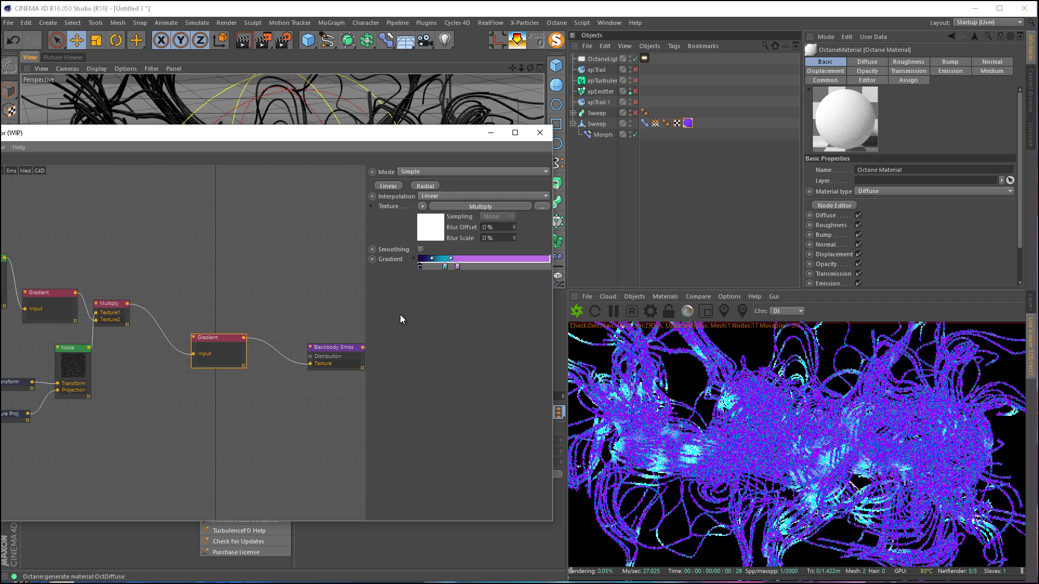
double_click(421, 266)
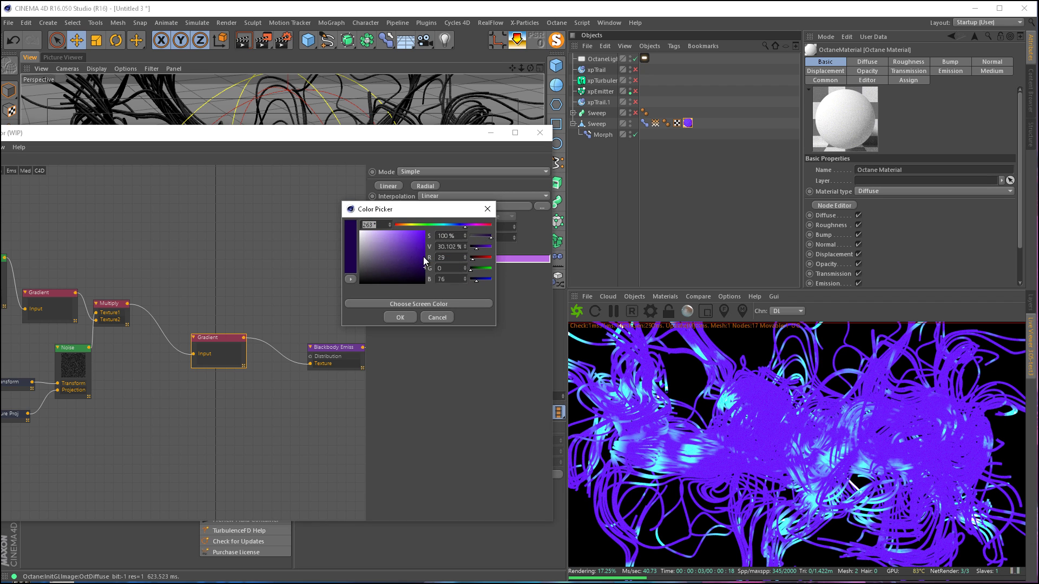
click(402, 317)
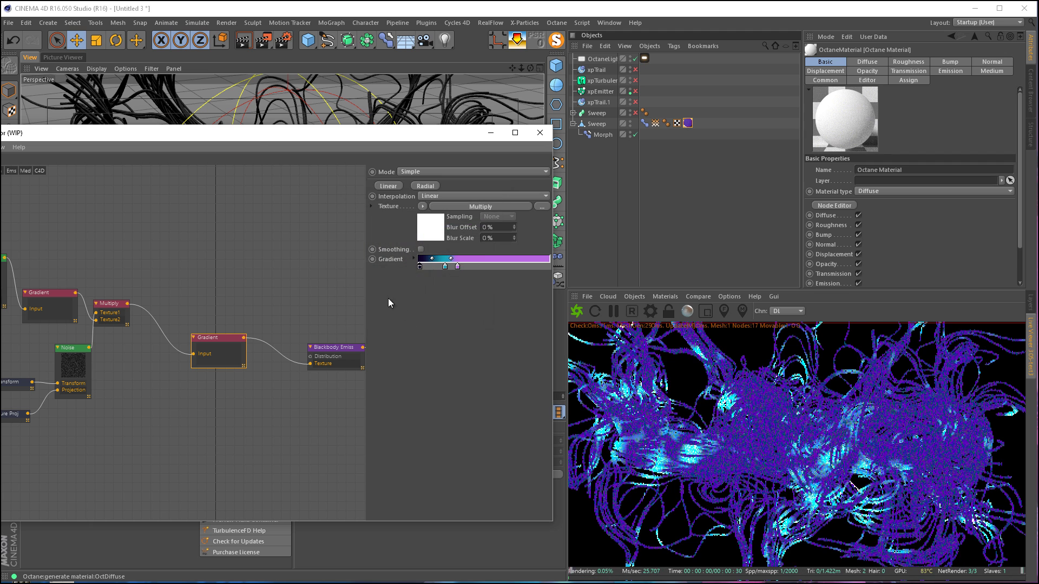
- Reduce the upper Perlin noise's gamma to about 4.27
drag(251, 138, 386, 133)
click(344, 205)
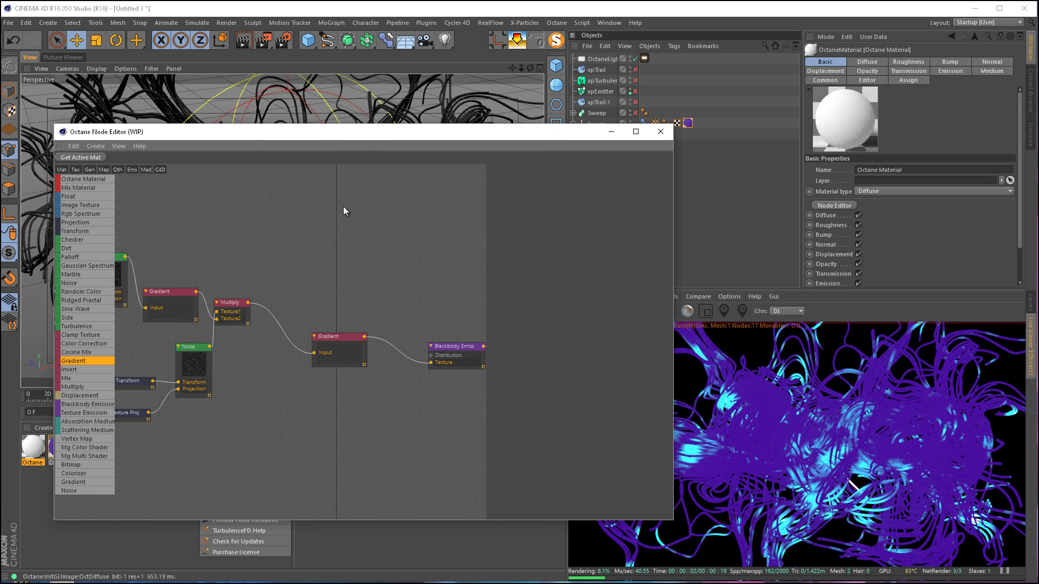
middle_drag(263, 238, 319, 237)
click(170, 271)
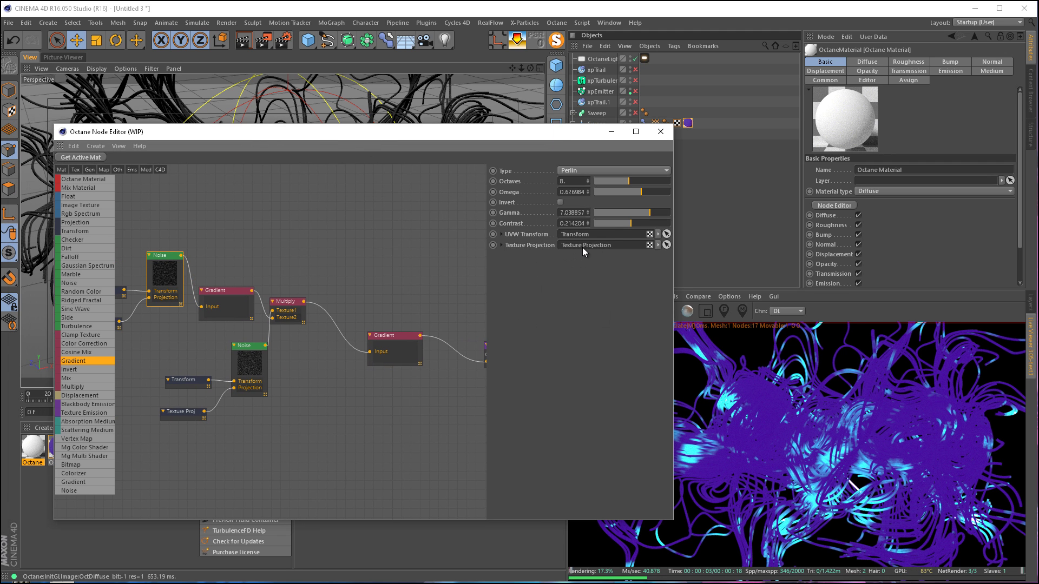
drag(652, 212, 646, 212)
- Insert a Color Correction node between the second Gradient and Blackbody Emission nodes, and set its hue to about -0.18
middle_drag(434, 262, 243, 259)
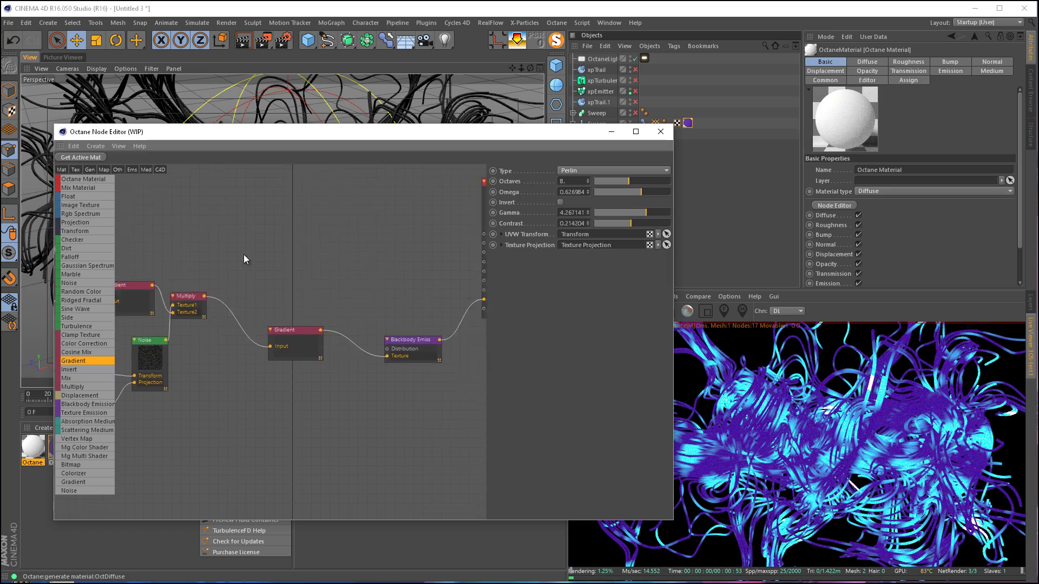
drag(223, 343, 180, 264)
click(177, 226)
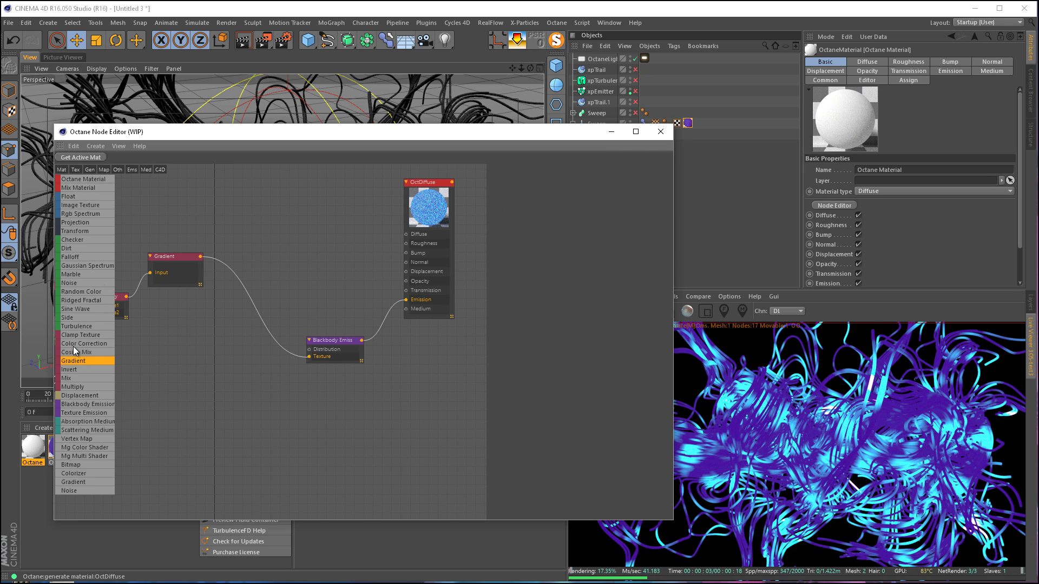
drag(73, 344, 252, 316)
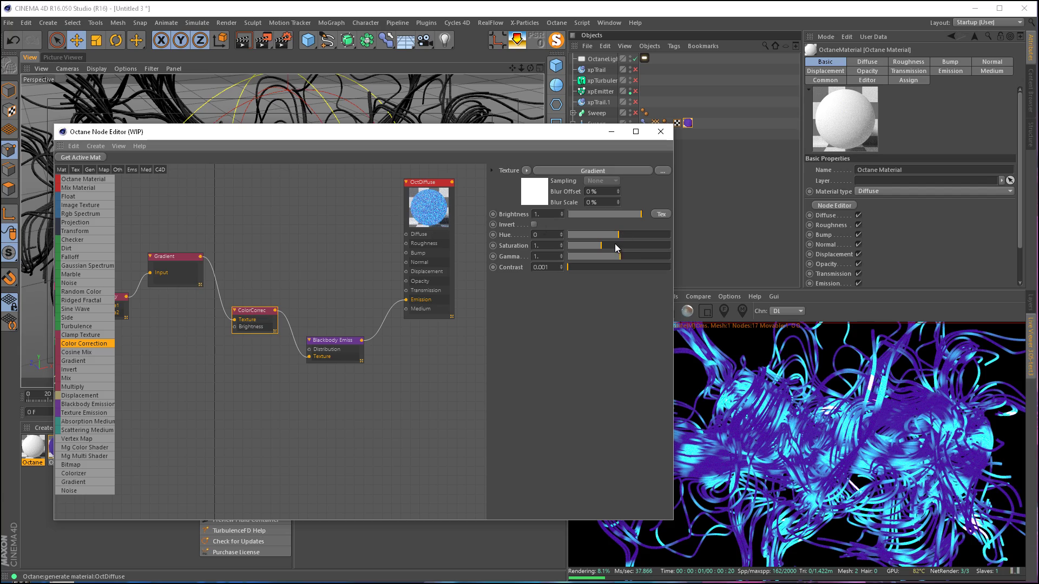
mouse_move(618, 232)
mouse_down()
mouse_move(638, 232)
mouse_move(609, 233)
mouse_up()
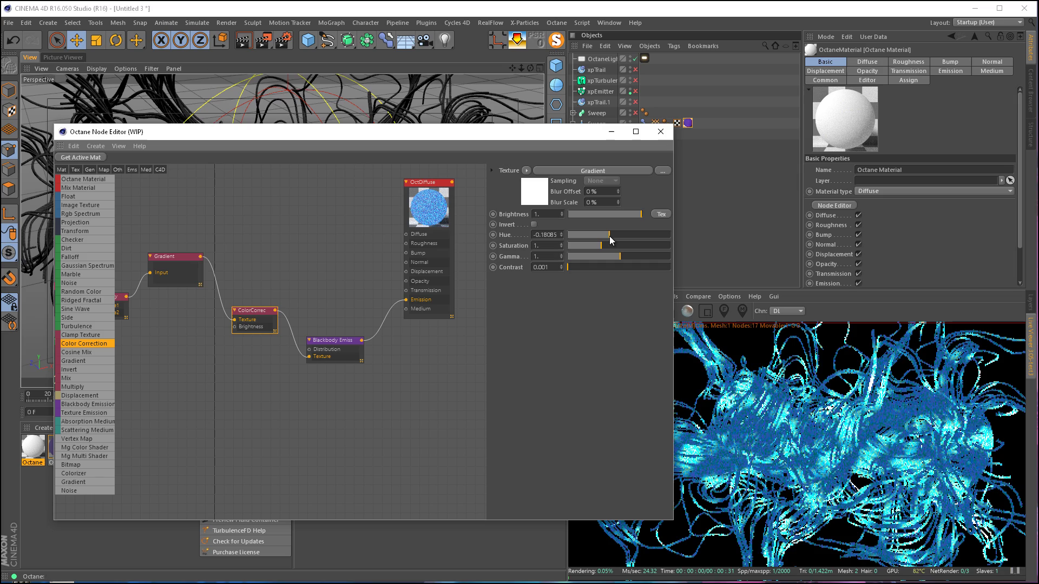
- Reset the Color Correction node's hue to 0, and set its gamma to about 1.06 and contrast to about 0.097
right_click(562, 236)
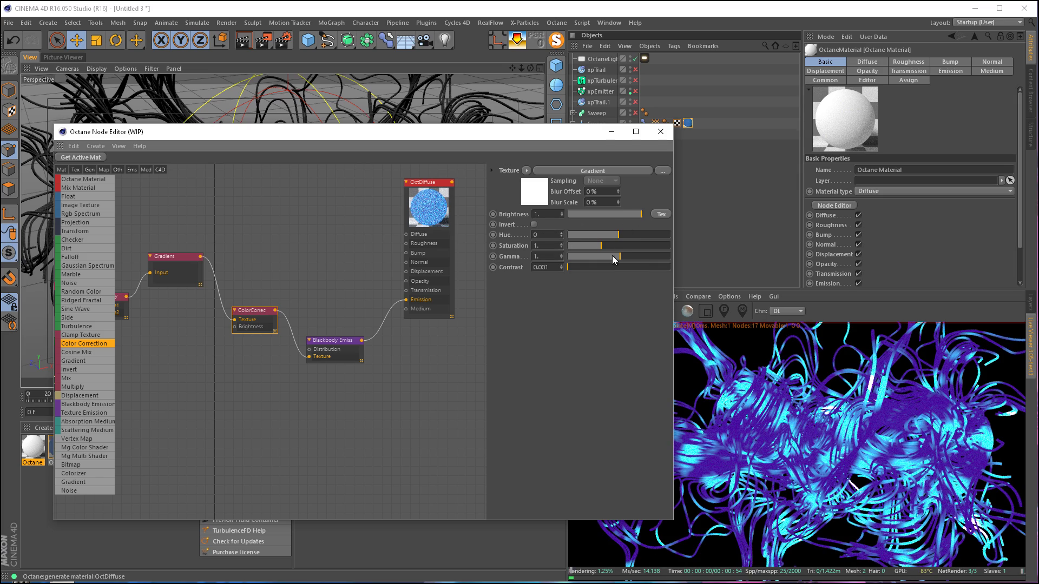
drag(622, 257, 585, 268)
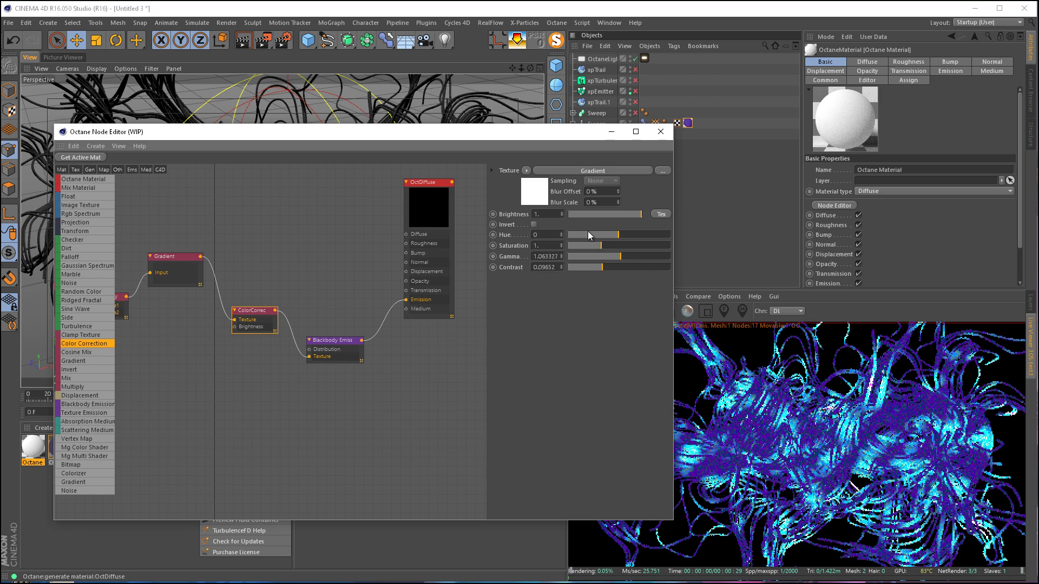
- Connect the second Gradient node's output to the material's Diffuse channel as well
middle_drag(306, 218, 342, 232)
click(333, 233)
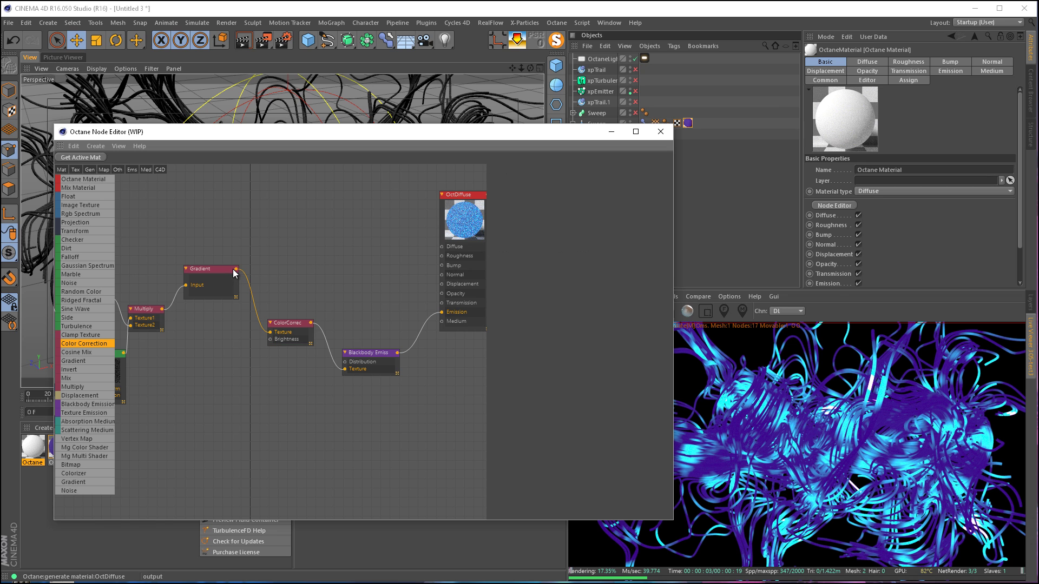
drag(235, 270, 441, 248)
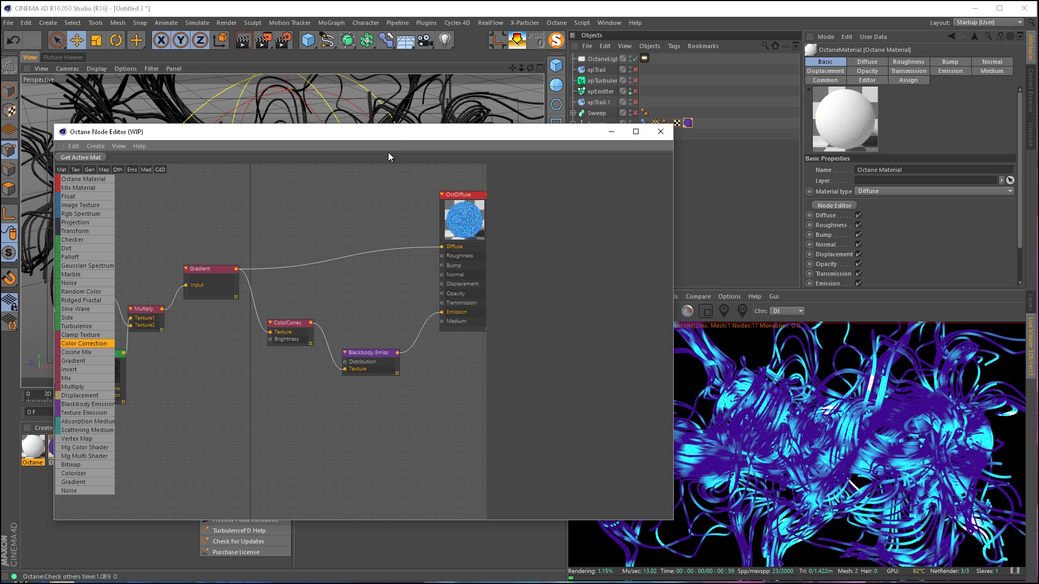
drag(385, 133, 336, 141)
drag(402, 233, 368, 234)
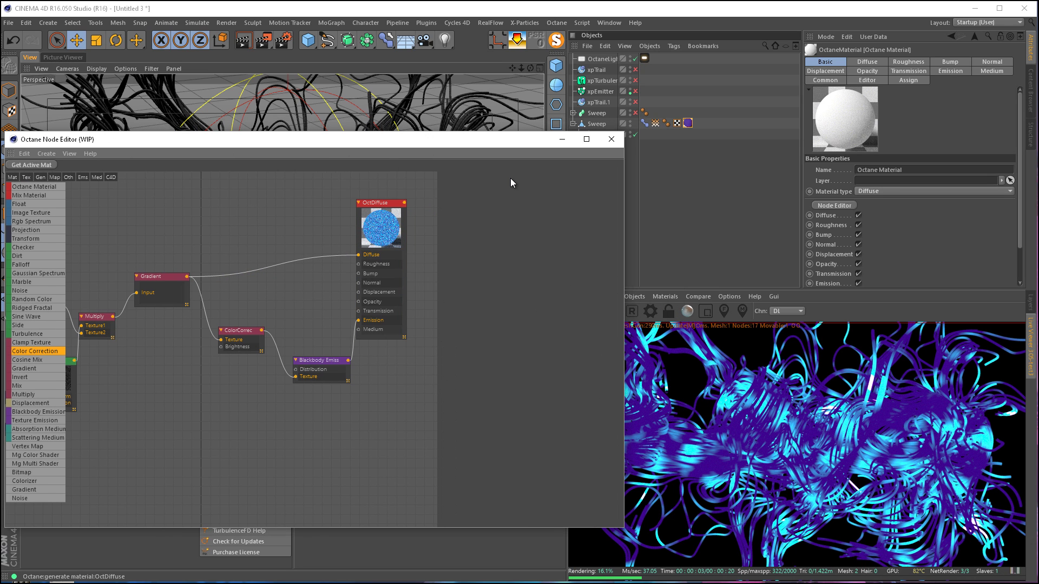
- Add a Vertex Map node to the material graph and link it to the lower Sweep's Vertex Map tag
drag(340, 142, 542, 168)
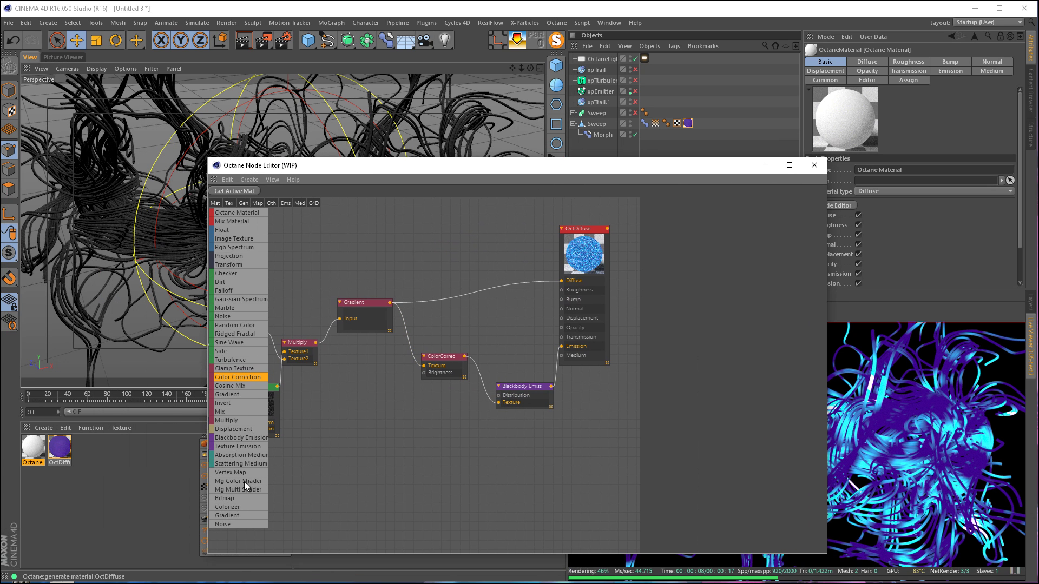
drag(229, 473, 377, 411)
click(820, 292)
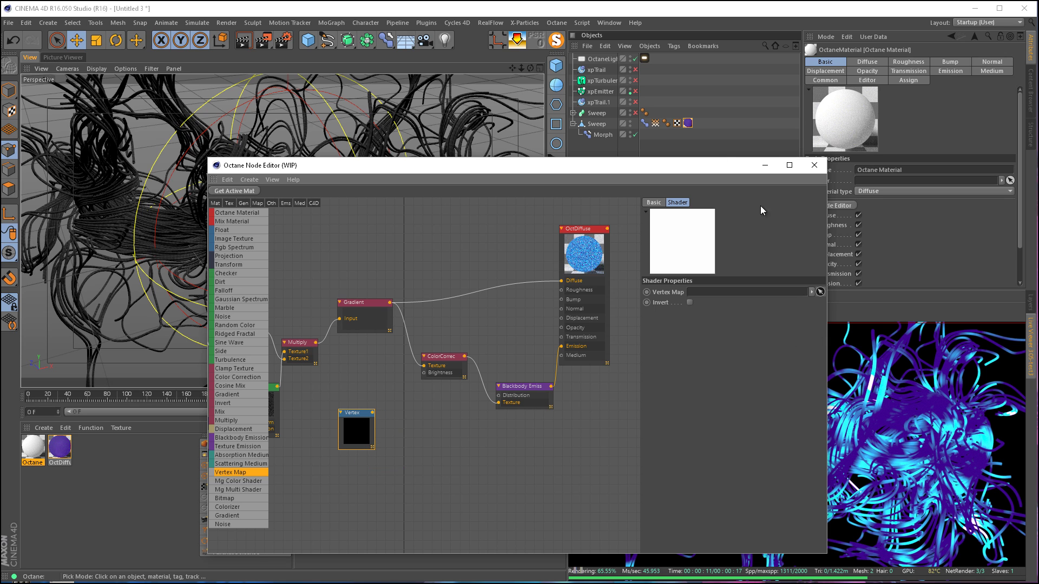
click(655, 126)
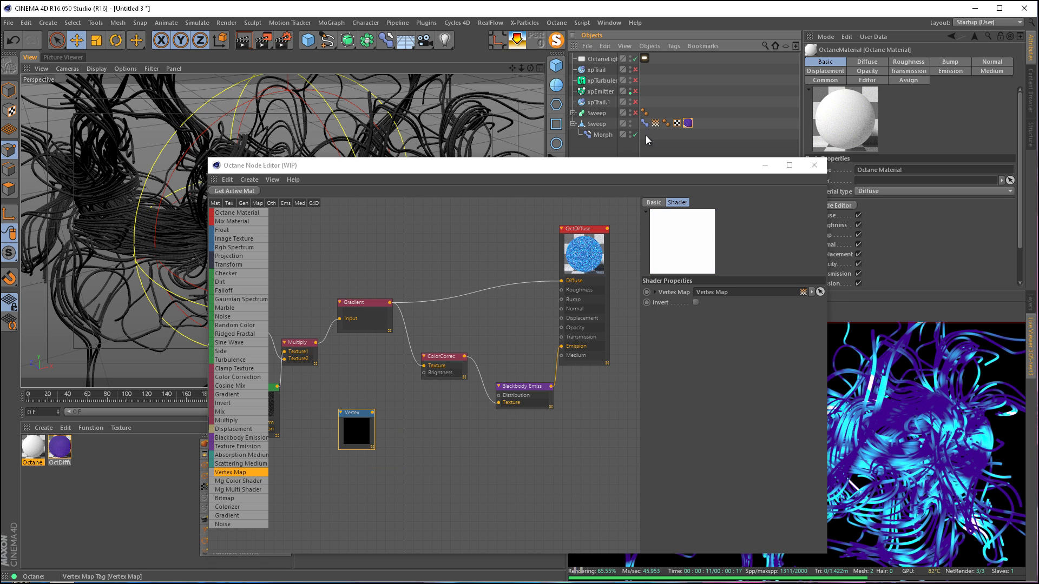
- Insert a Multiply node between the second Gradient and Color Correction, and connect the Vertex Map node to its Texture2 input
click(499, 431)
drag(414, 312, 381, 263)
click(508, 313)
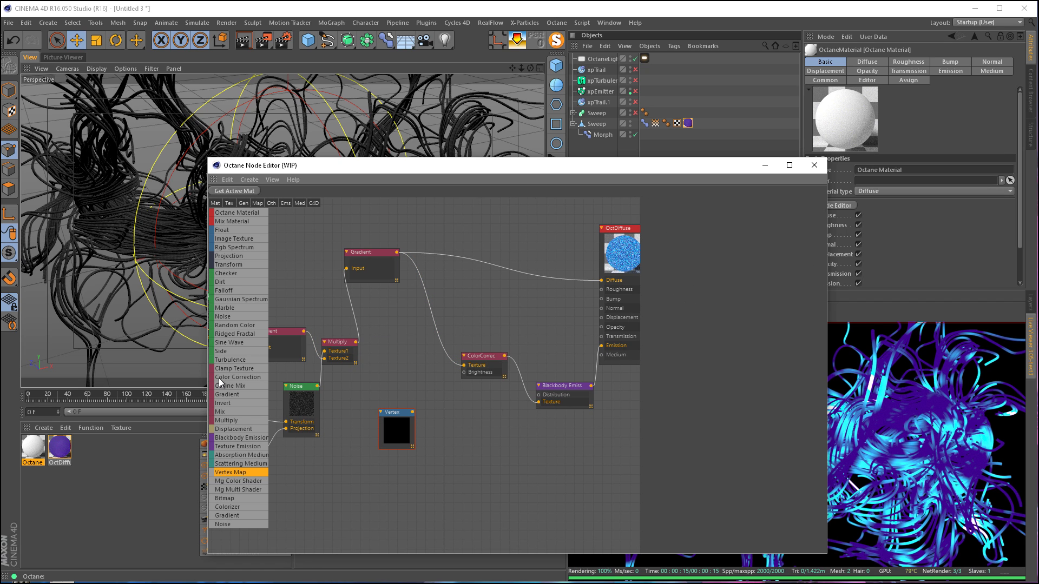
drag(231, 425, 433, 315)
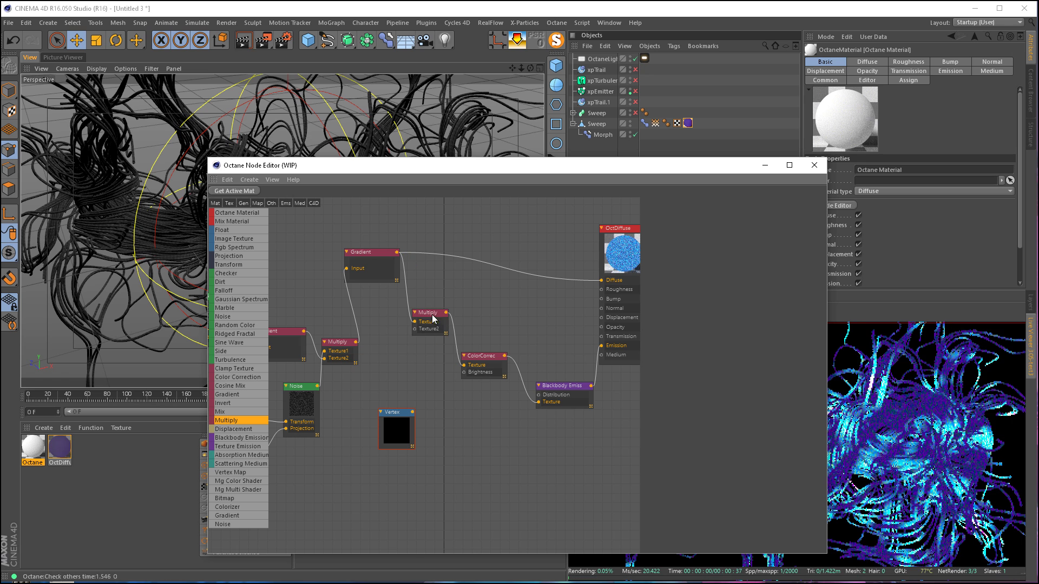
drag(412, 412, 414, 328)
- Switch on the Check Geometry options Enabled and All Movable for the Octane live render
drag(593, 167, 410, 150)
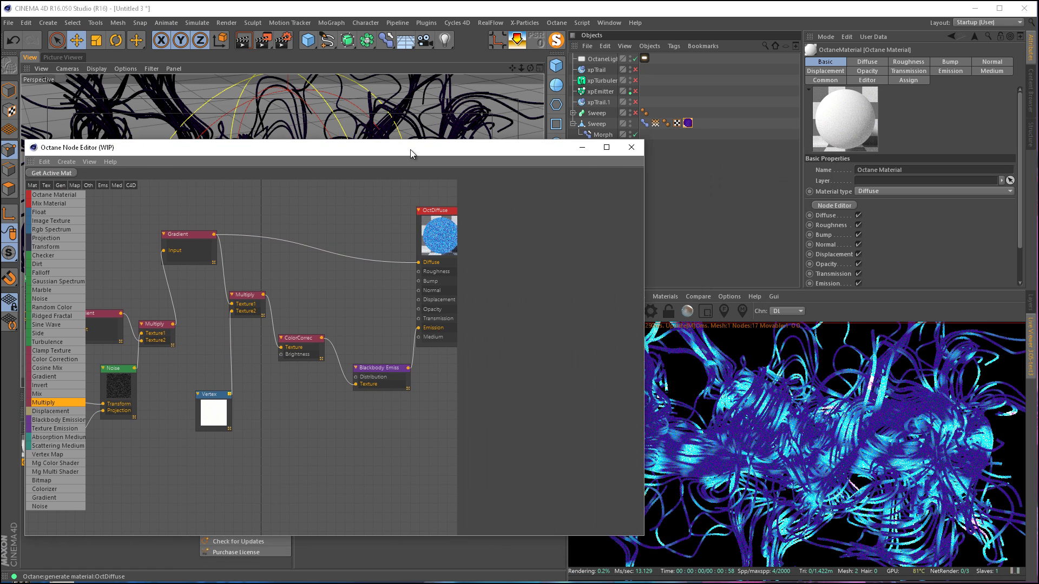
click(720, 297)
mouse_move(769, 345)
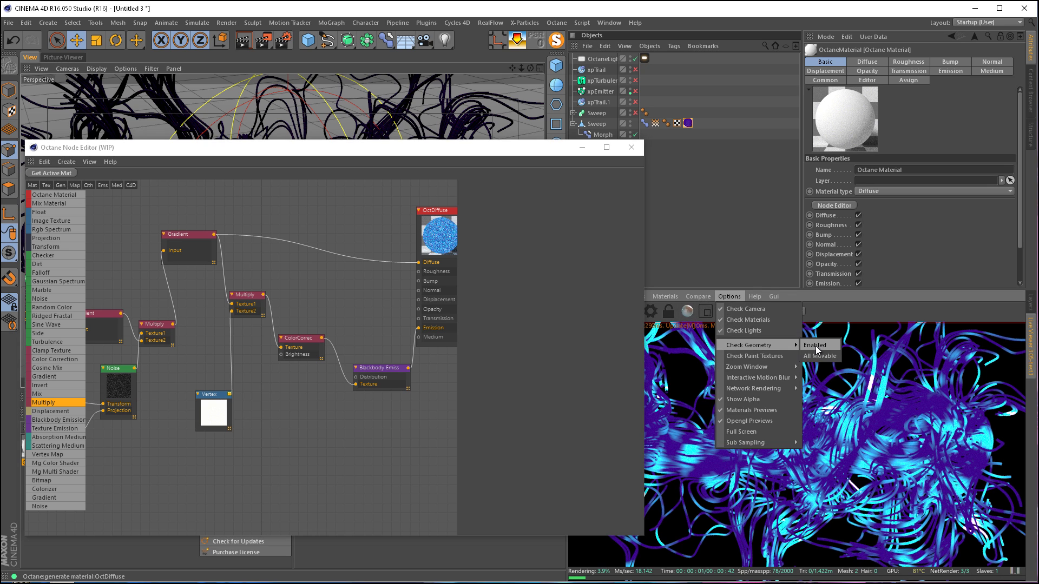
click(816, 348)
click(734, 296)
click(819, 355)
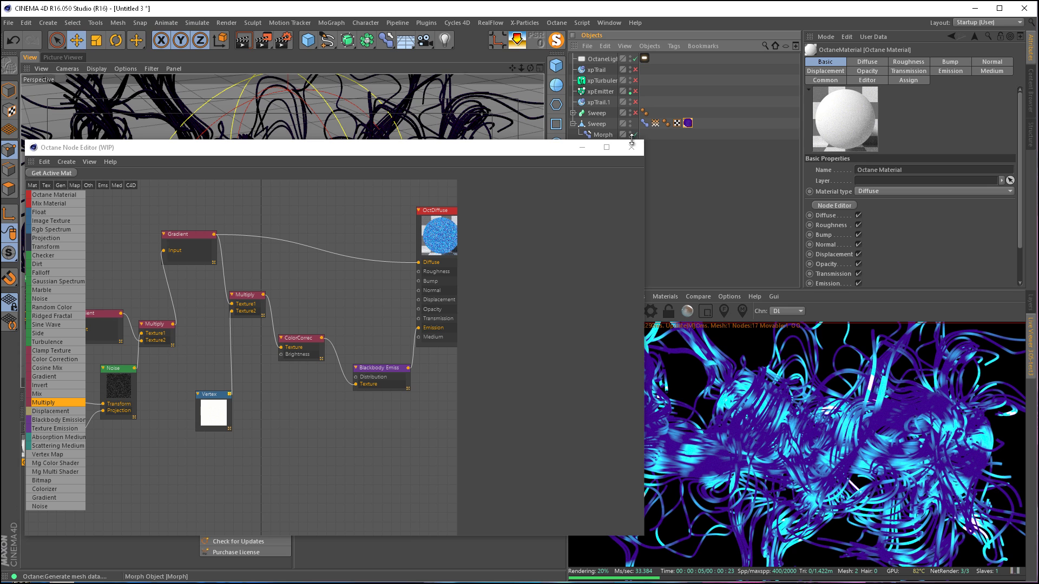
- Minimize the node editor, add a camera framed closer on the tendrils, and give it an Octane Camera tag
drag(497, 151, 414, 141)
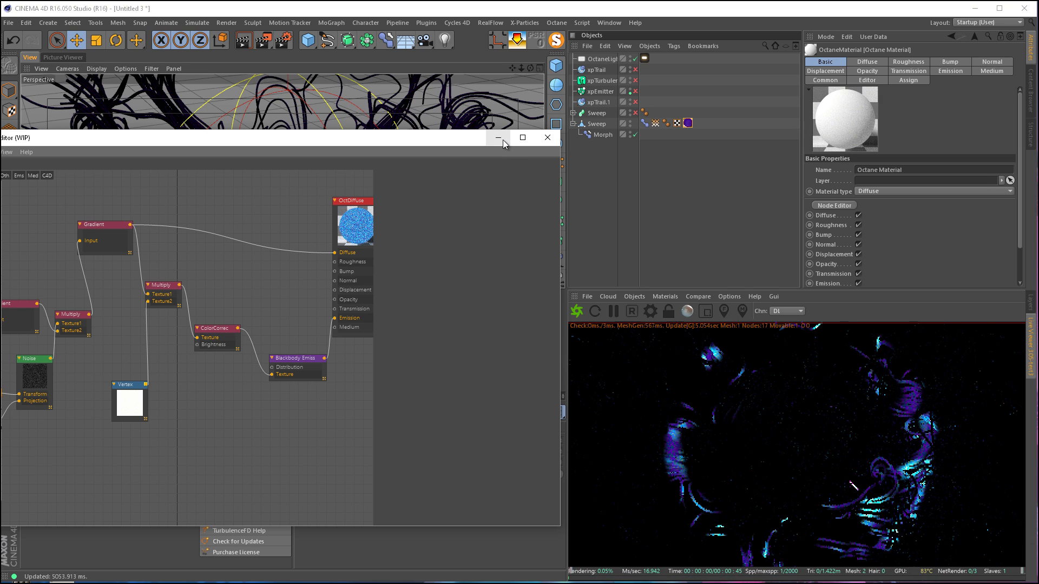
click(499, 140)
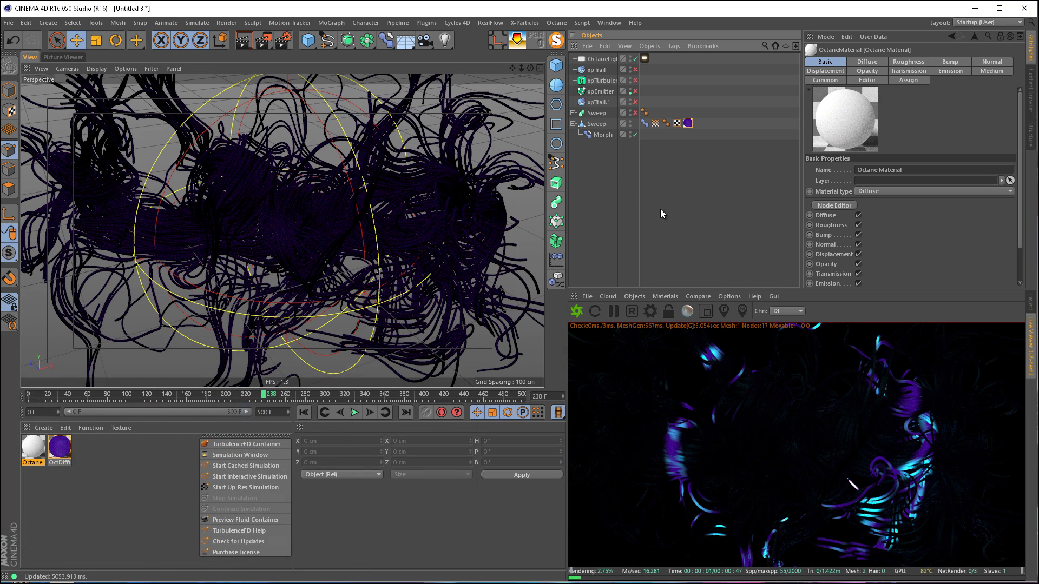
mouse_move(326, 215)
alt+right_down()
mouse_move(314, 215)
mouse_move(346, 211)
alt+right_up()
alt+drag(346, 210, 353, 198)
click(683, 177)
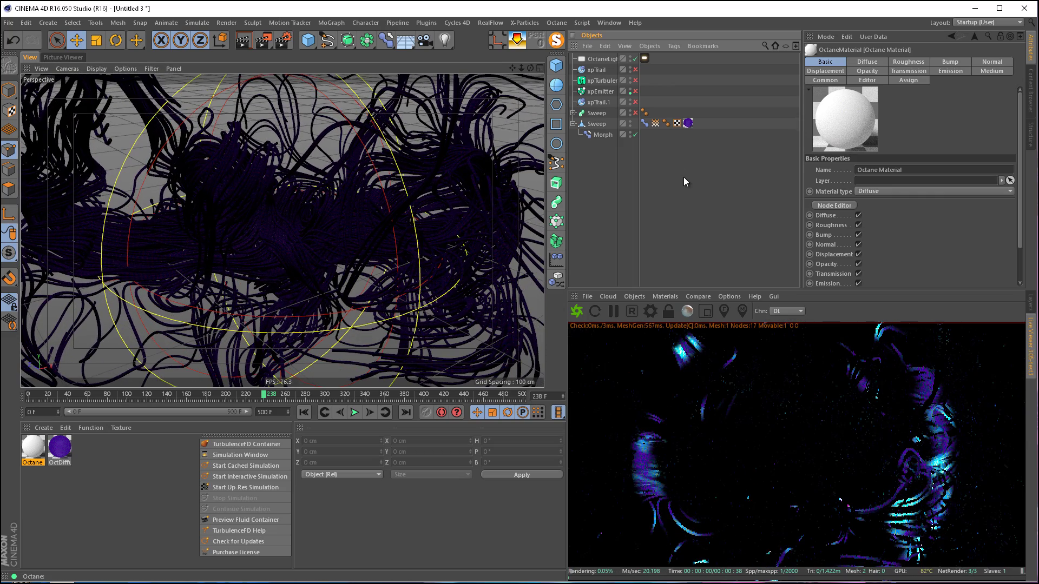
click(425, 40)
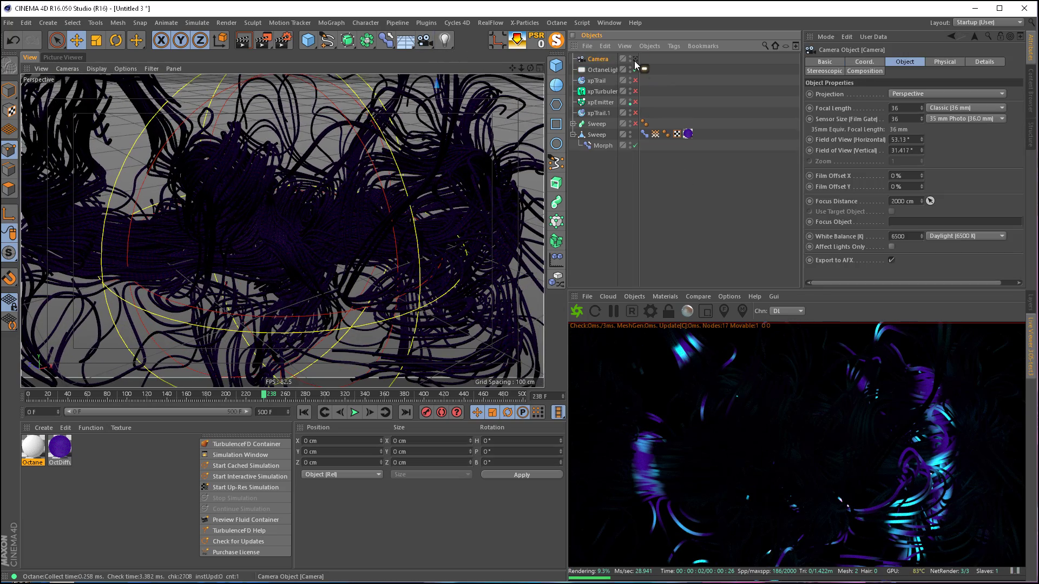
right_click(595, 59)
mouse_move(638, 77)
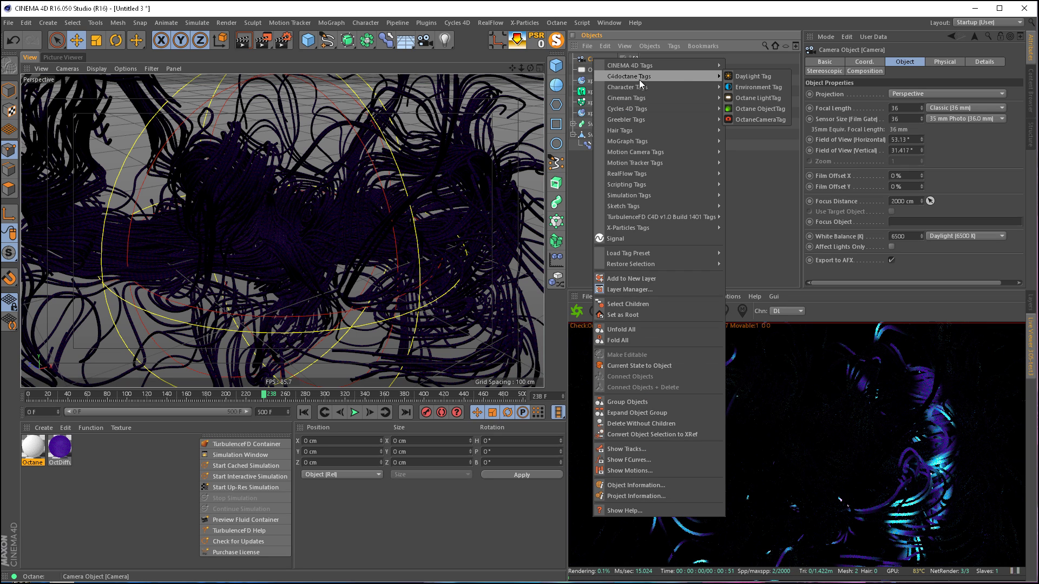
click(760, 119)
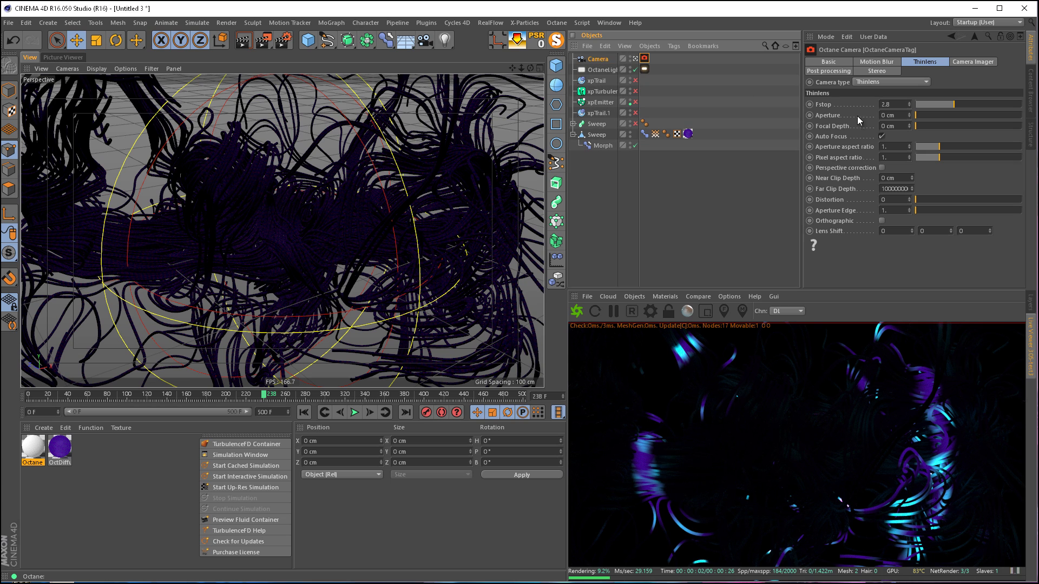
- Enable post processing on the Octane Camera tag and raise the bloom power to about 109.65
click(835, 70)
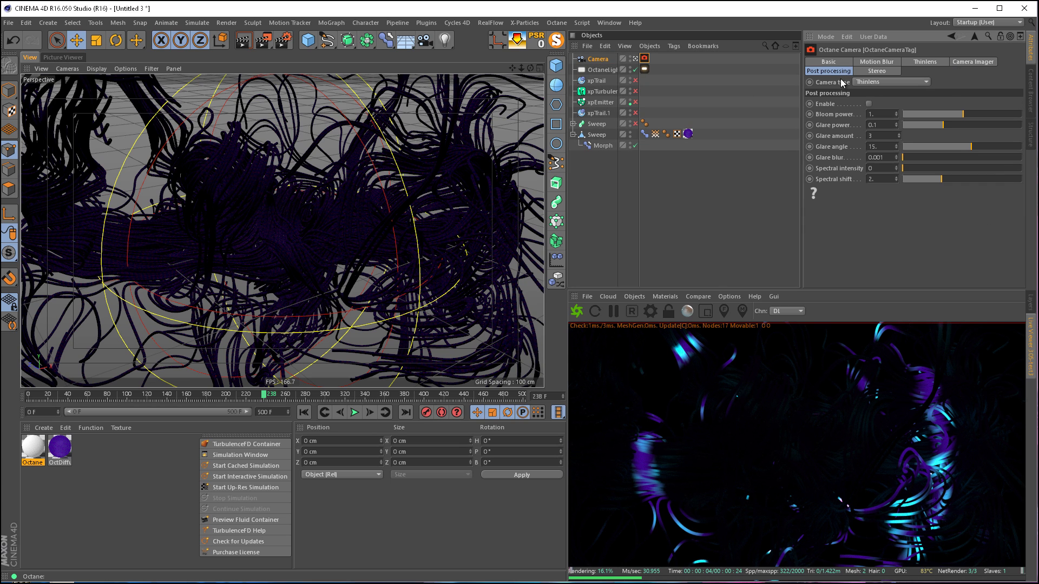
click(870, 102)
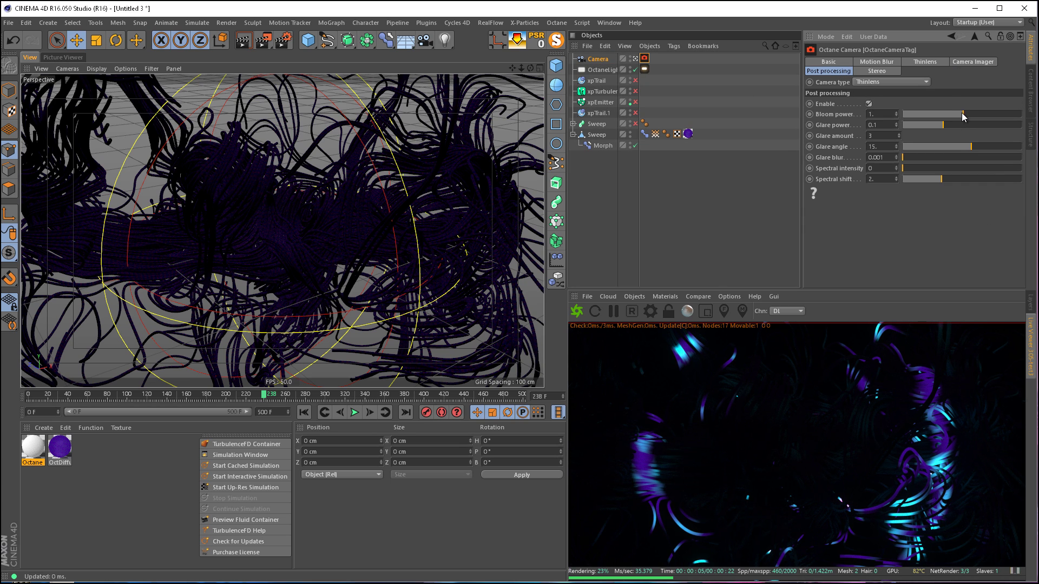
drag(961, 113, 1004, 110)
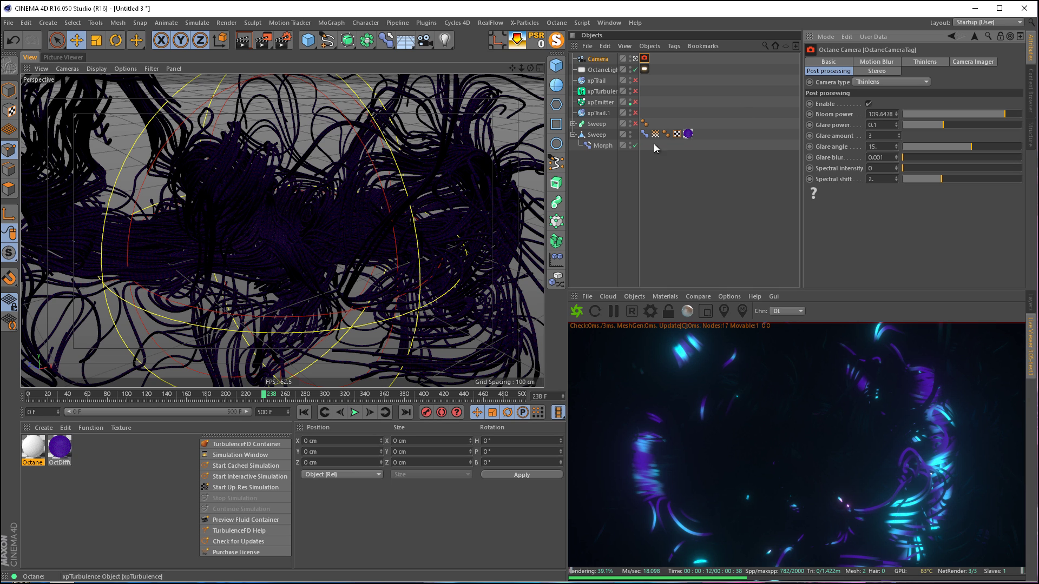
- Raise the Octane light tag's power in stages through 2, 6 and 10 to 20
drag(521, 68, 523, 303)
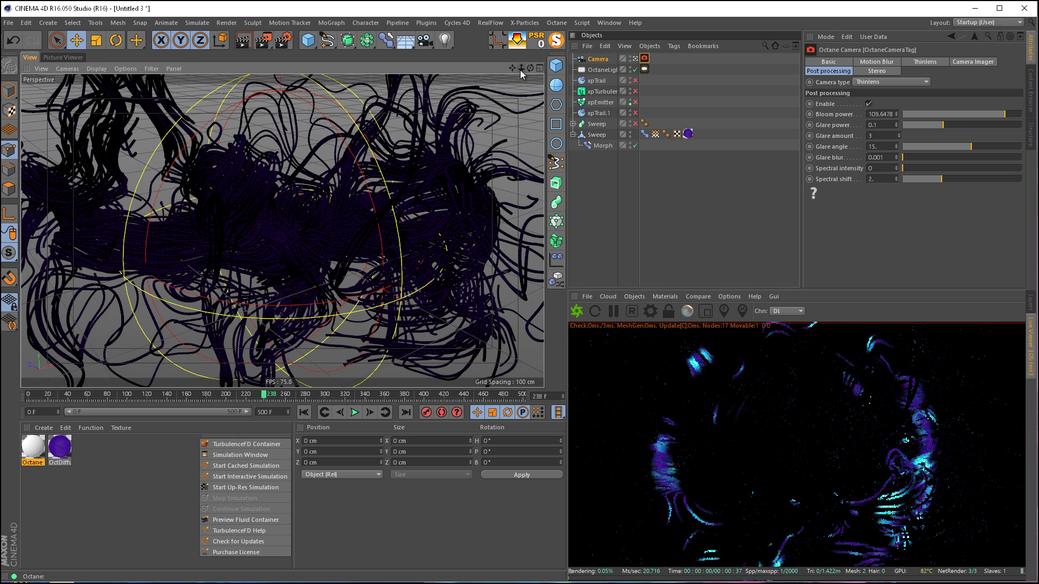
click(644, 69)
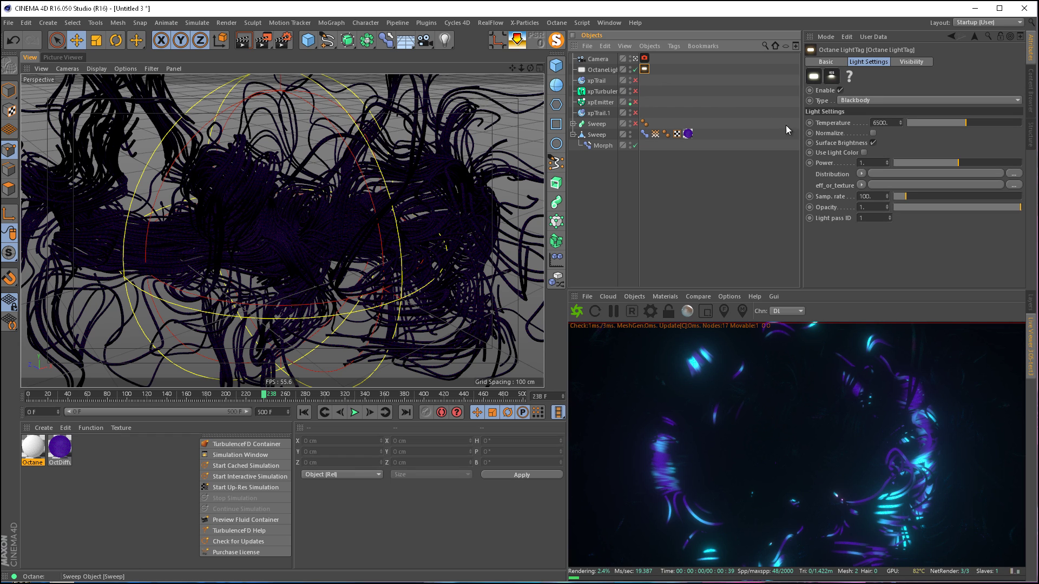
drag(870, 163, 826, 165)
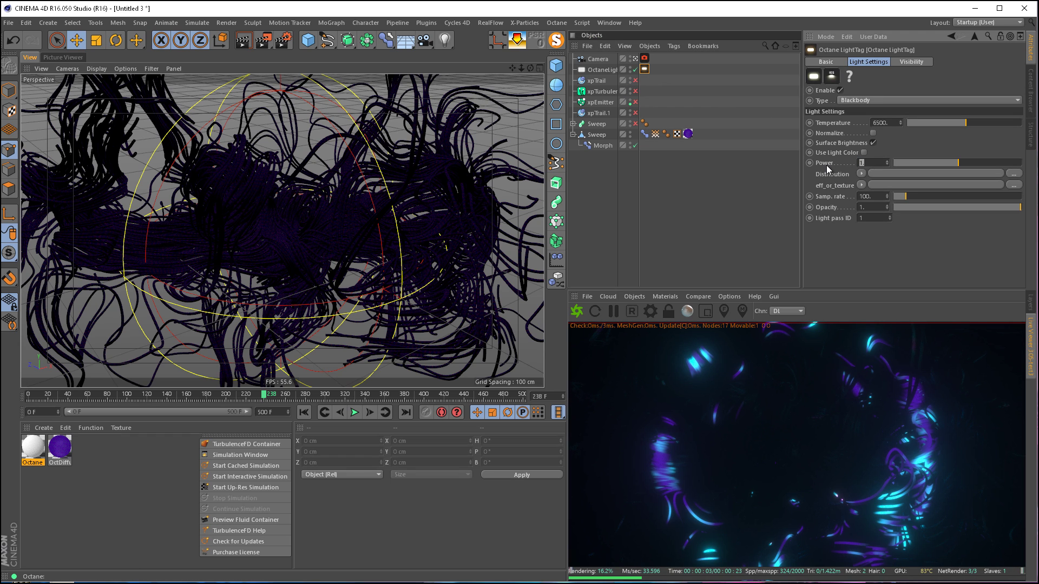
text(2)
key(Return)
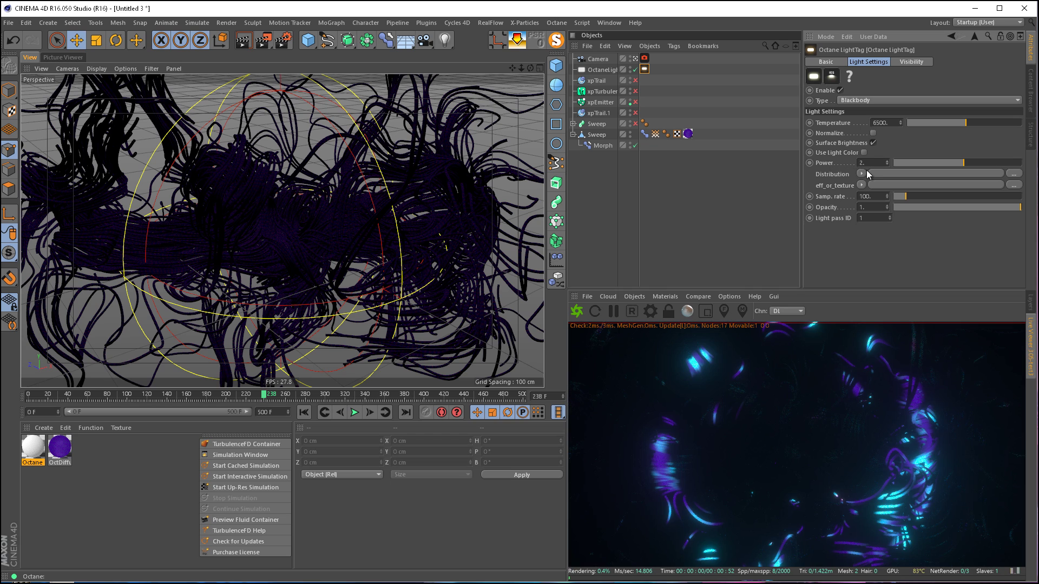
text(6)
key(Return)
text(10)
key(Return)
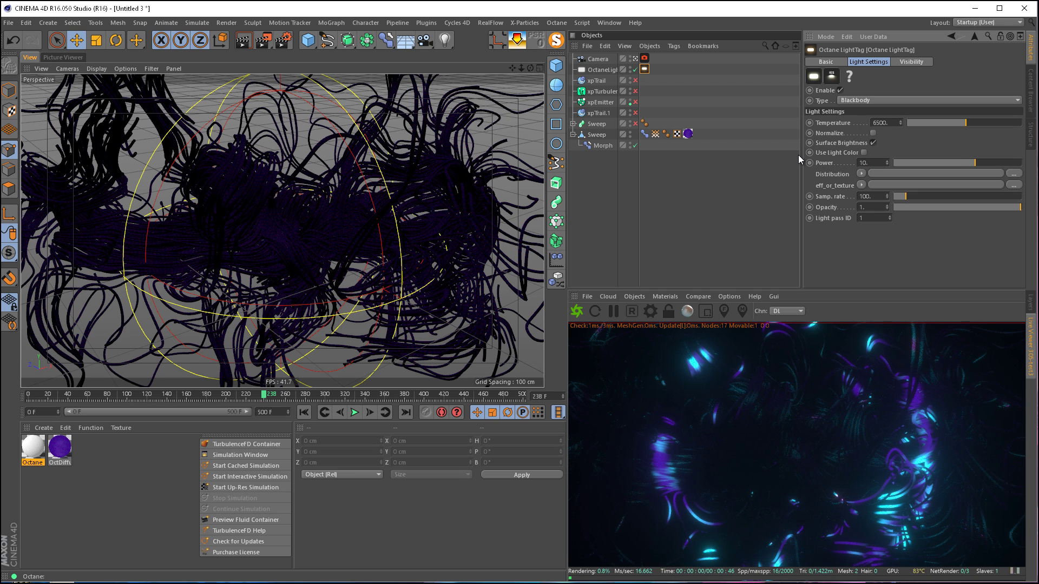
drag(870, 163, 835, 166)
text(20)
key(Return)
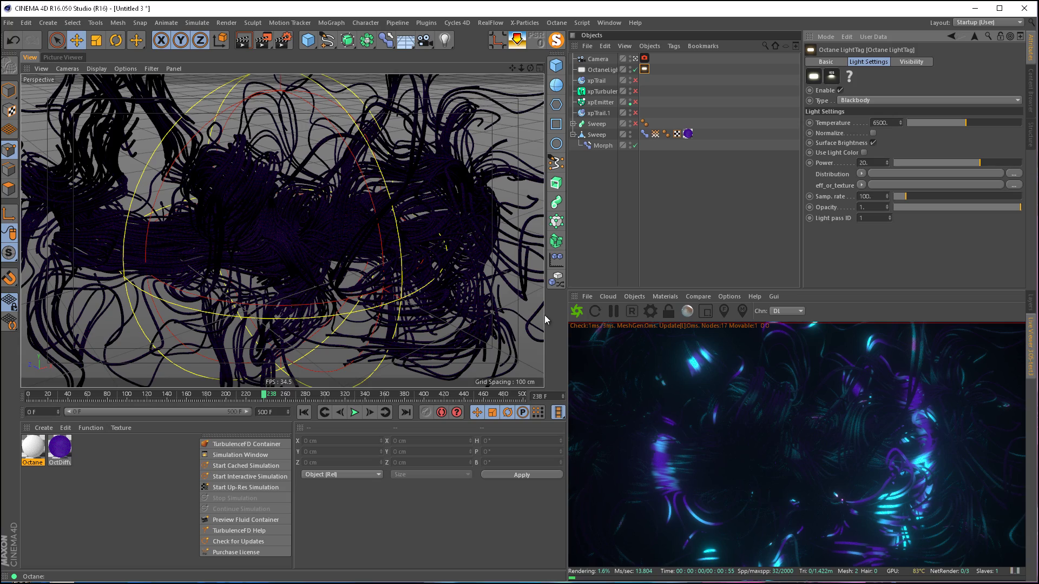
- Reopen the tendril material's node graph and set the Blackbody Emission node's power to 50
alt+right_drag(298, 232, 283, 237)
alt+middle_drag(283, 237, 306, 223)
scroll(306, 224, up, 3)
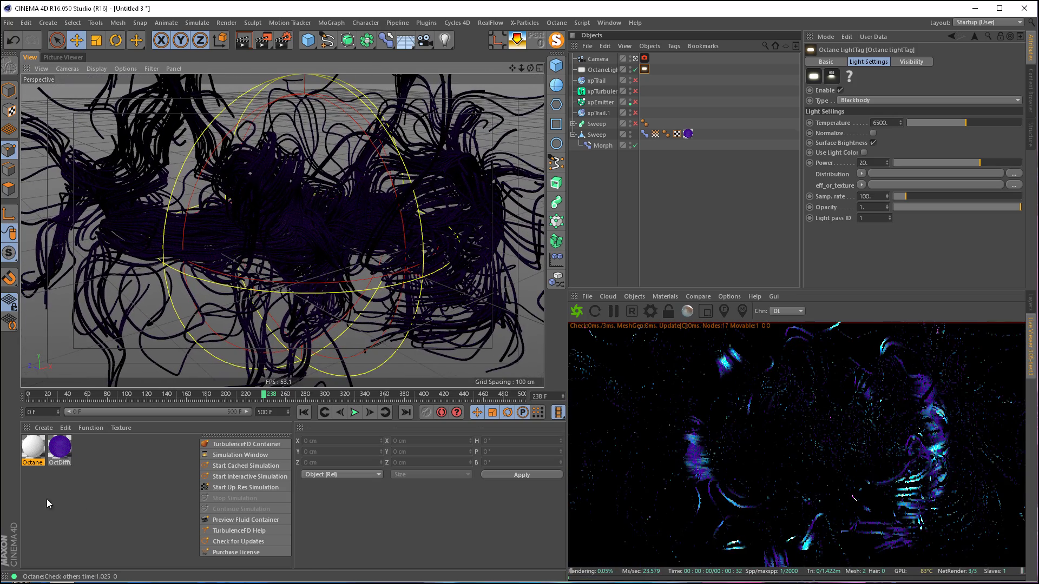
click(30, 451)
click(69, 583)
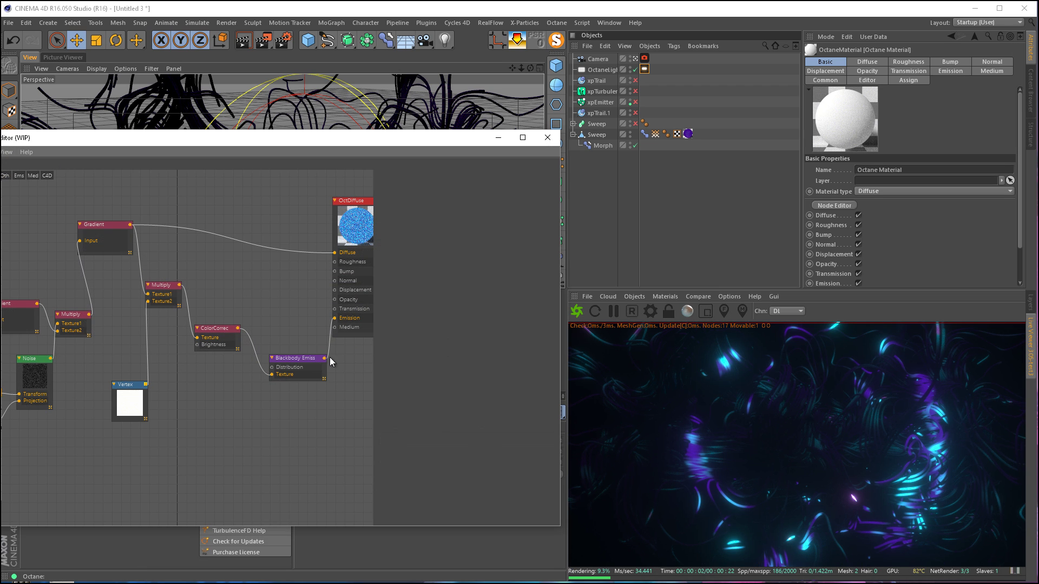
scroll(244, 213, down, 2)
middle_drag(236, 213, 225, 220)
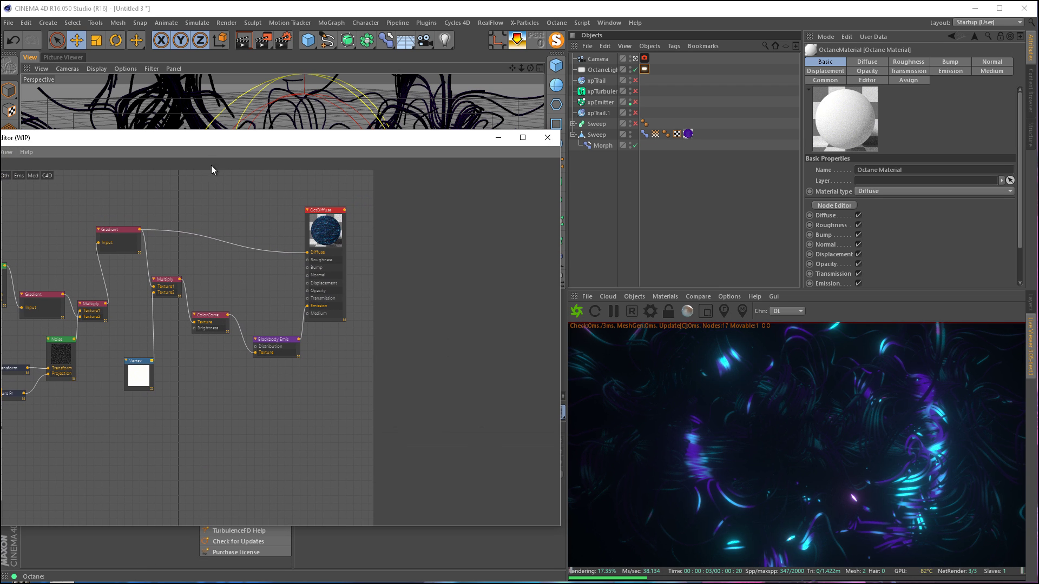
drag(218, 138, 244, 134)
click(294, 338)
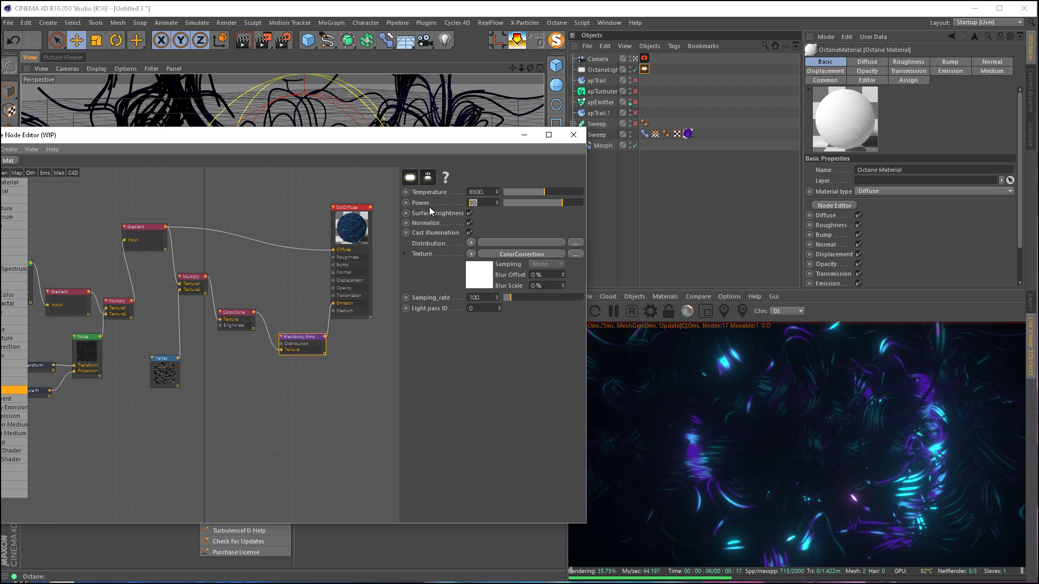
text(50)
key(Return)
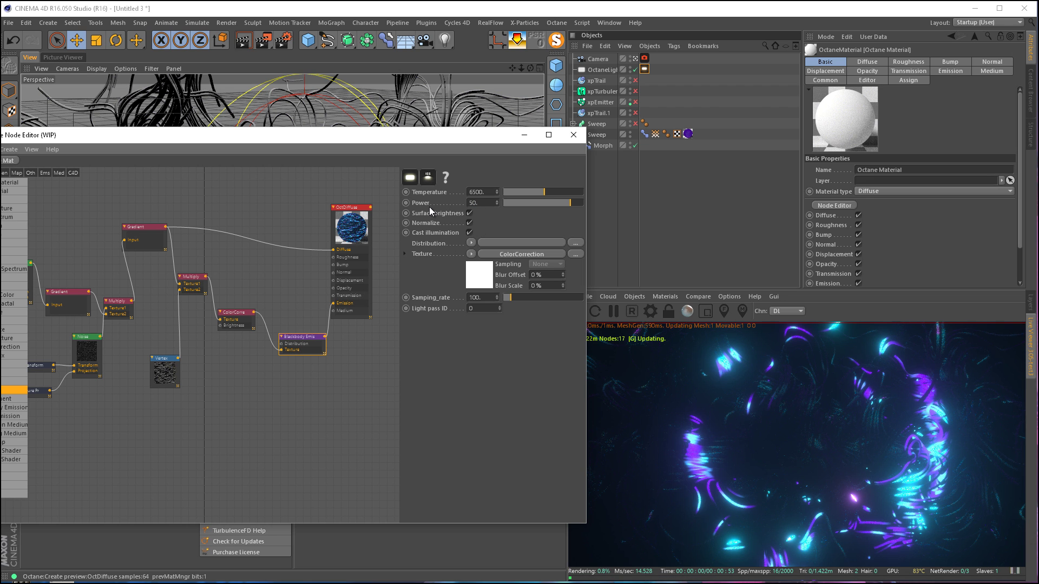
- Reduce the bloom power in the Octane Camera tag's post processing to about 17.38
click(645, 57)
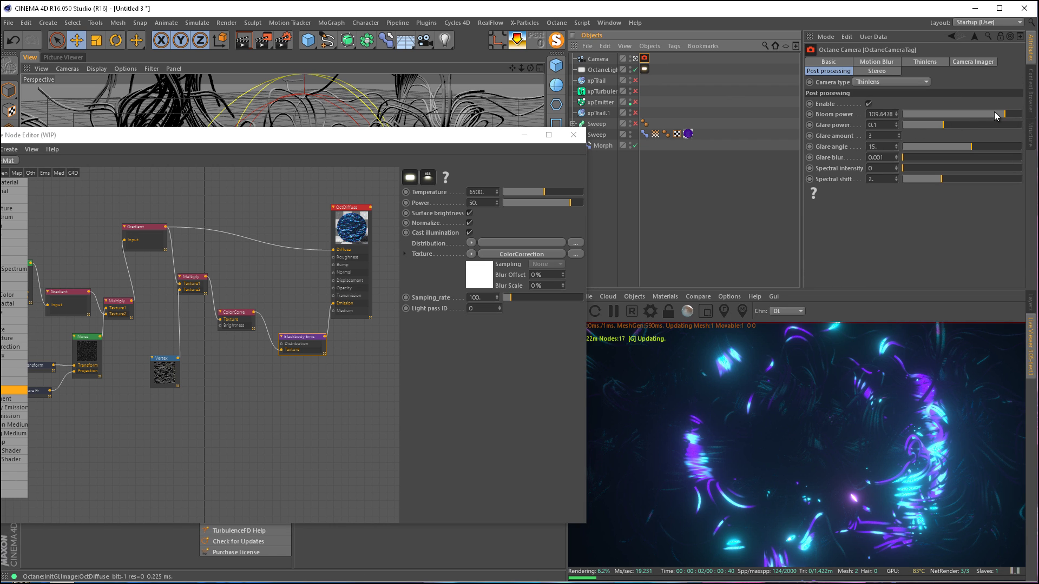
mouse_move(994, 112)
mouse_down()
mouse_move(959, 118)
mouse_move(988, 112)
mouse_up()
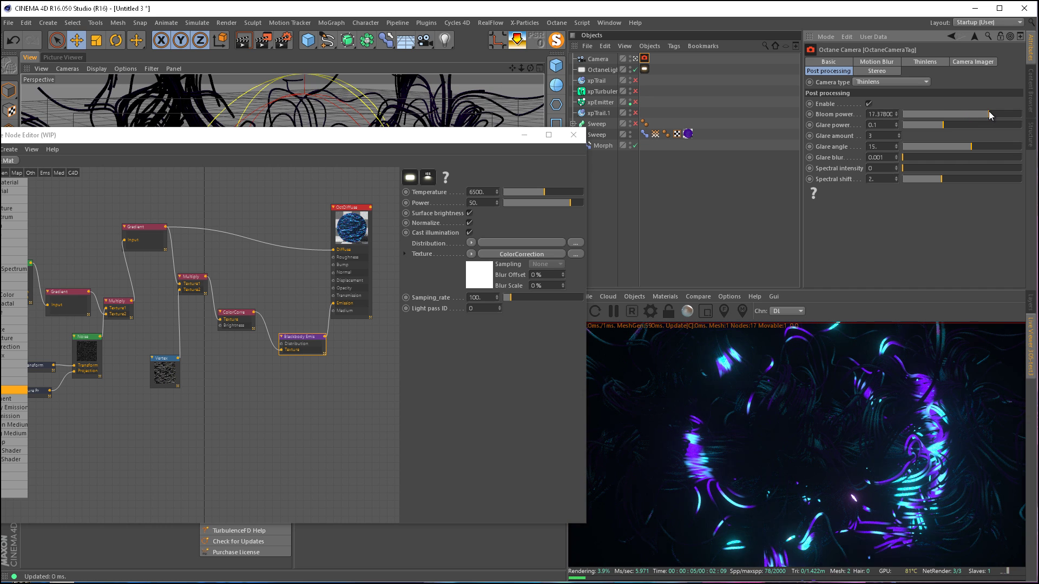
- Put away the node editor and reframe the camera closer on the tendrils, checking the framing in the live render
click(524, 137)
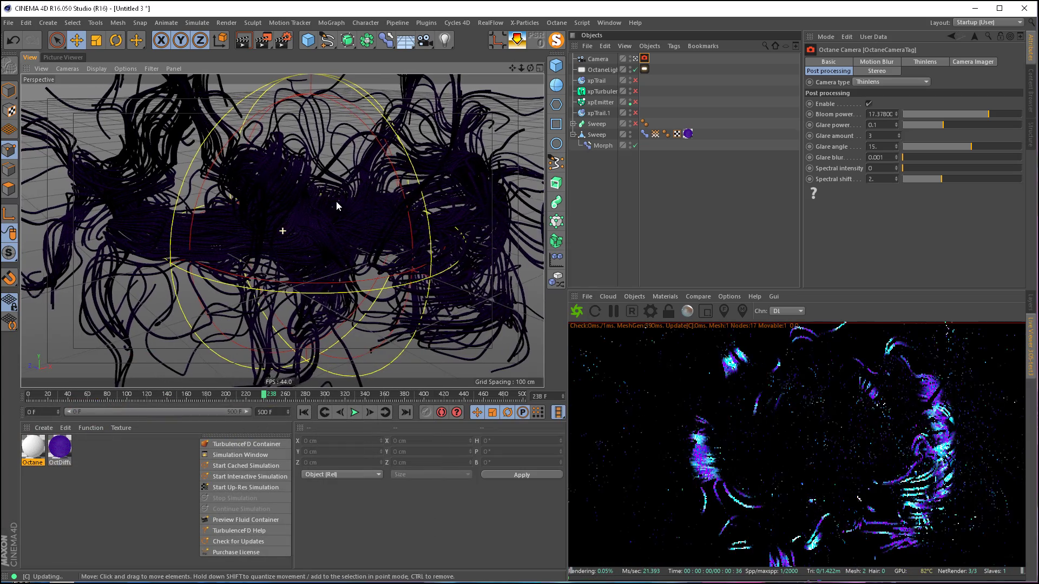
alt+middle_drag(352, 209, 326, 206)
alt+right_drag(326, 206, 322, 209)
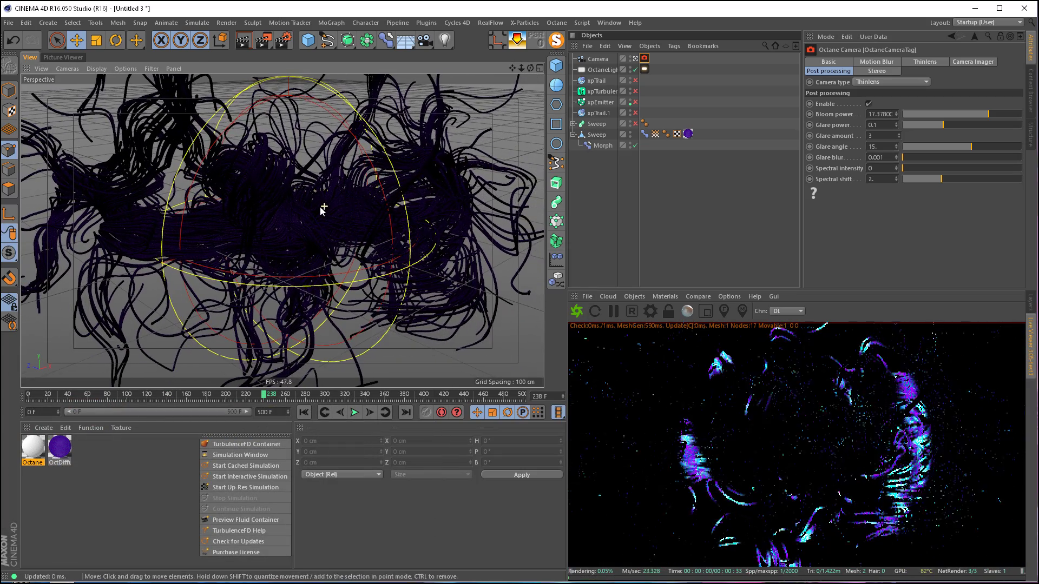
alt+middle_drag(322, 208, 311, 223)
scroll(313, 223, up, 3)
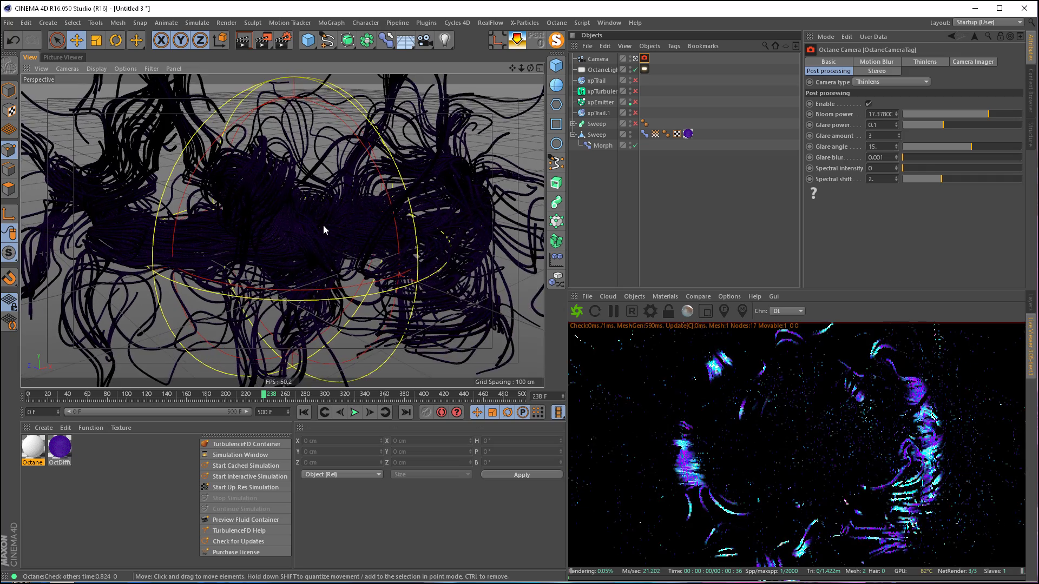
click(609, 191)
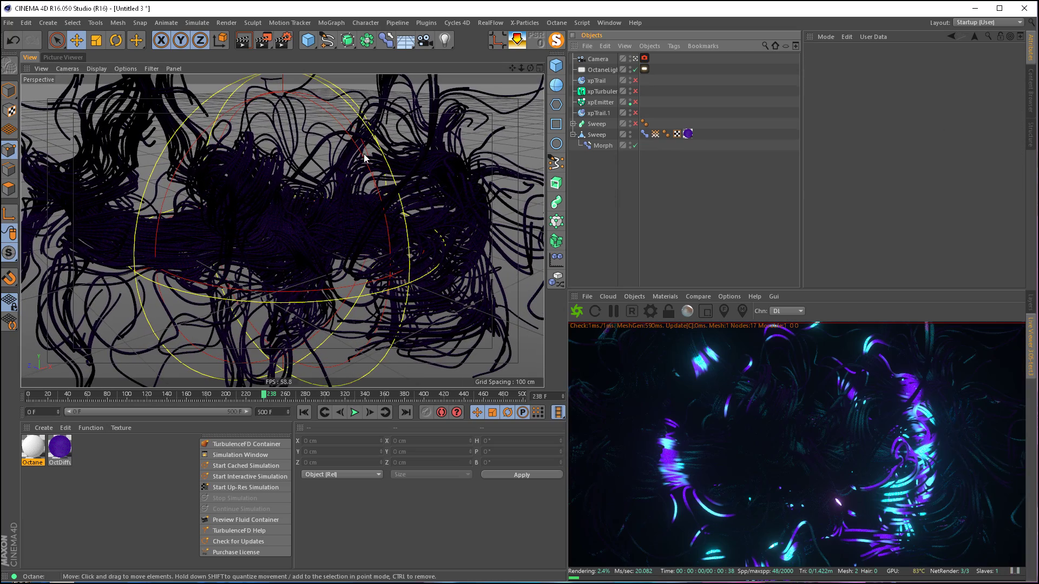
- Show the four-view layout and turn the Top view into a shaded perspective view showing the camera and tendrils
middle_click(364, 153)
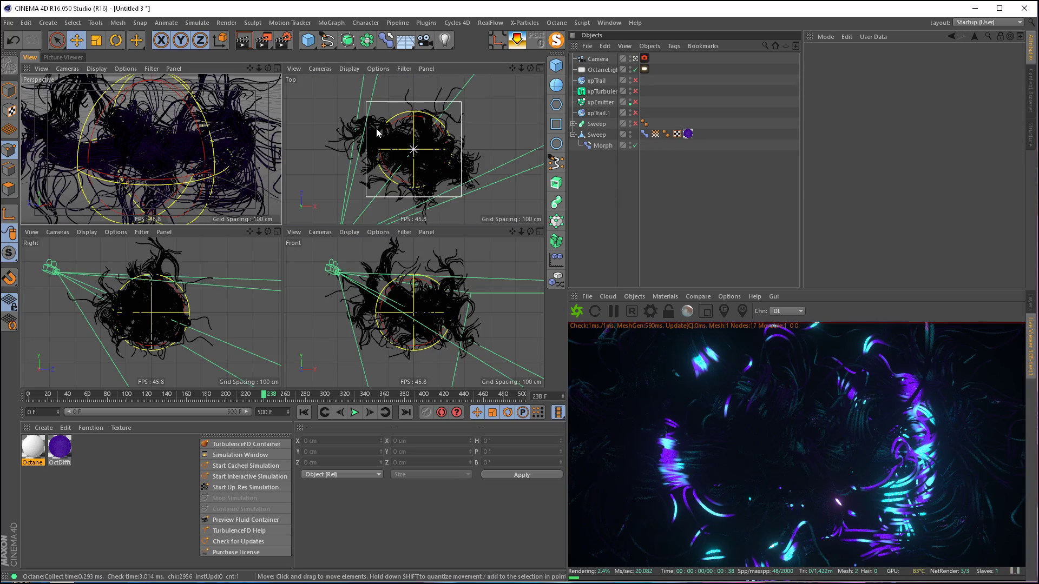
click(321, 69)
click(341, 120)
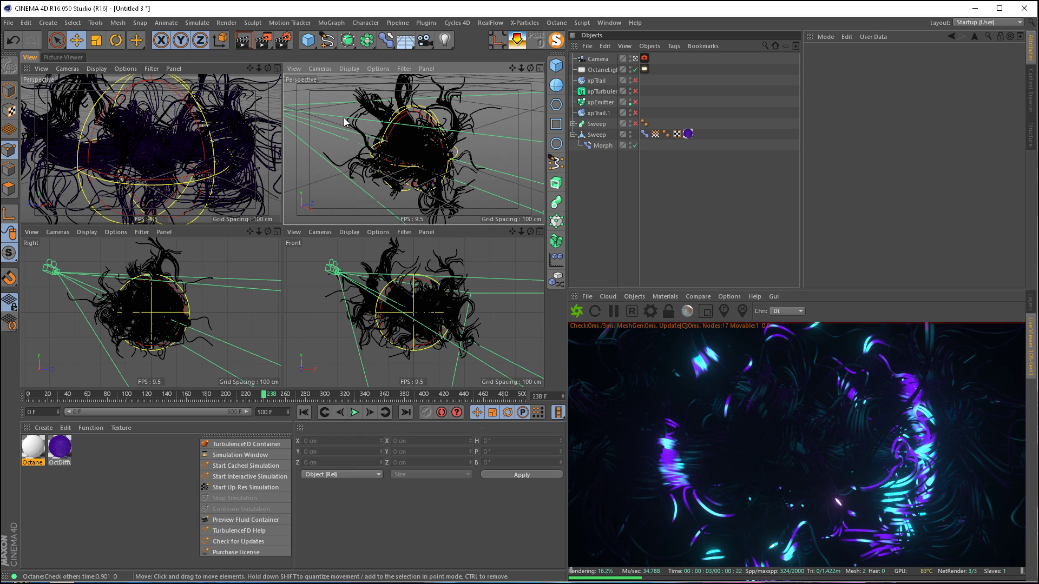
click(349, 70)
click(355, 86)
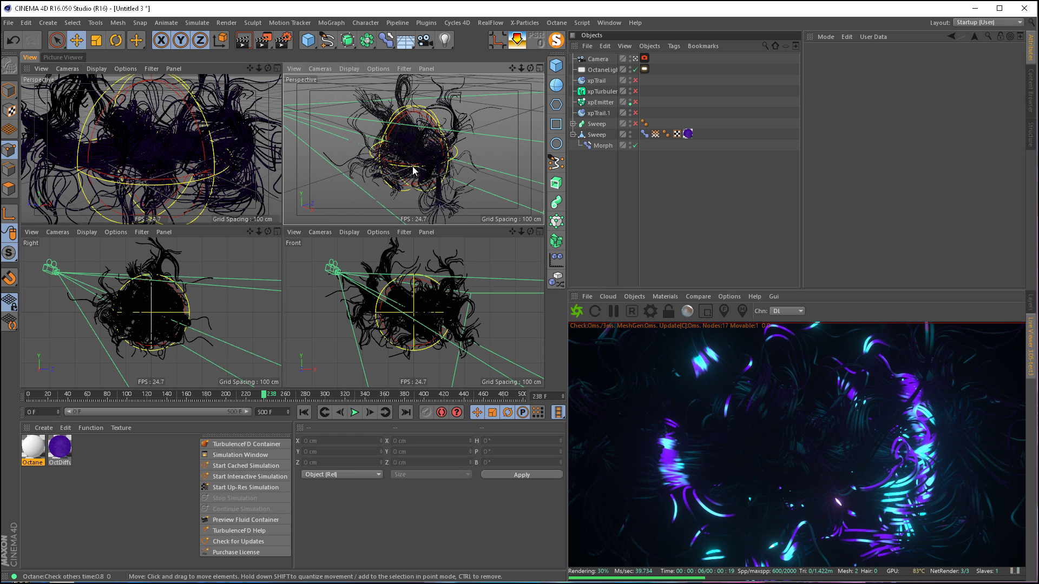
alt+right_drag(415, 170, 540, 120)
- Select the camera in model mode and bring its focus plane onto the tendrils, at a focus distance of about 439.93 cm
click(598, 60)
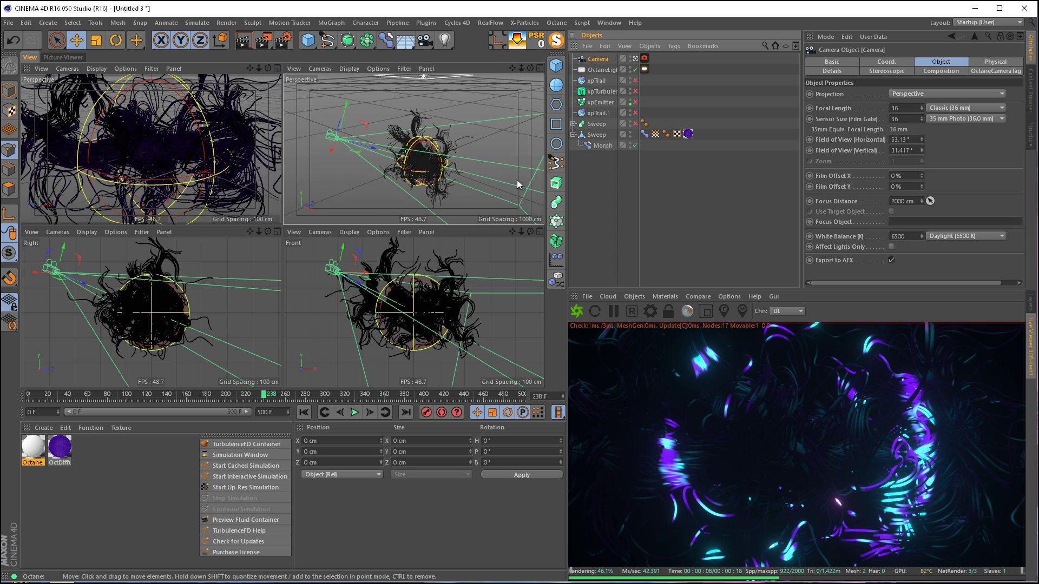
alt+middle_drag(517, 179, 433, 153)
alt+right_drag(454, 160, 374, 156)
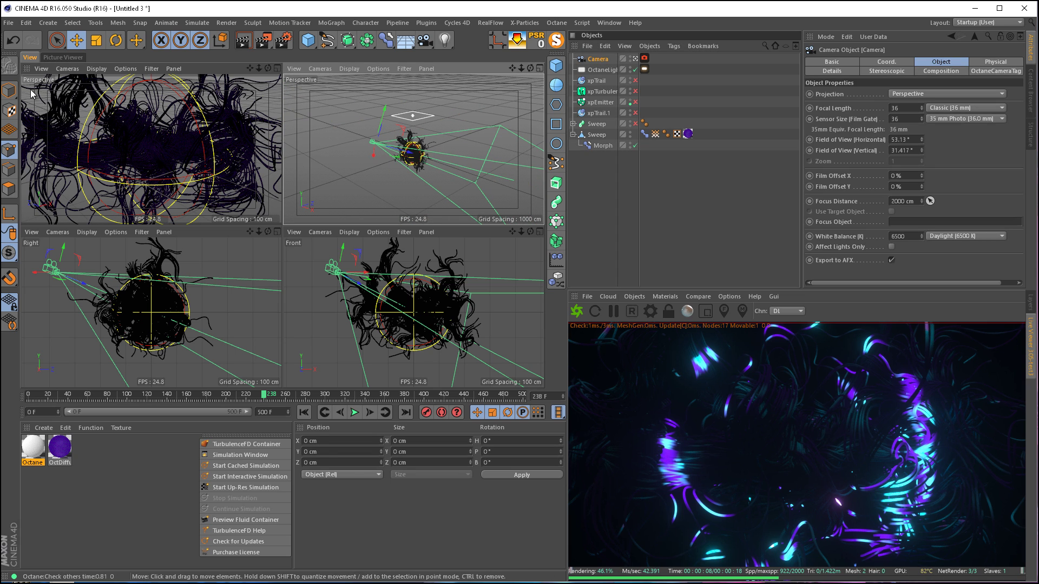
click(9, 91)
drag(514, 181, 405, 156)
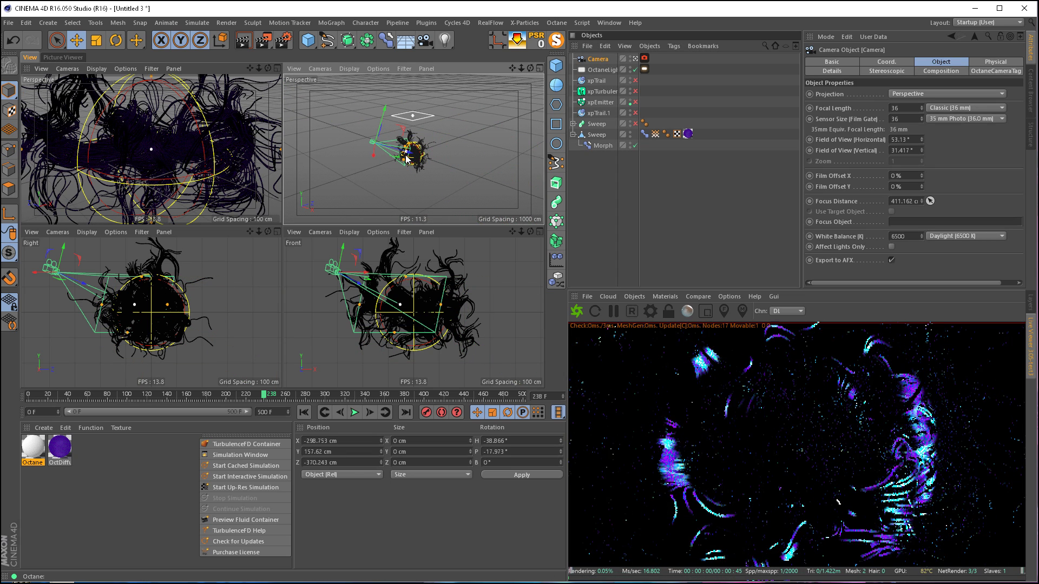
alt+right_drag(446, 156, 514, 147)
alt+drag(400, 145, 425, 135)
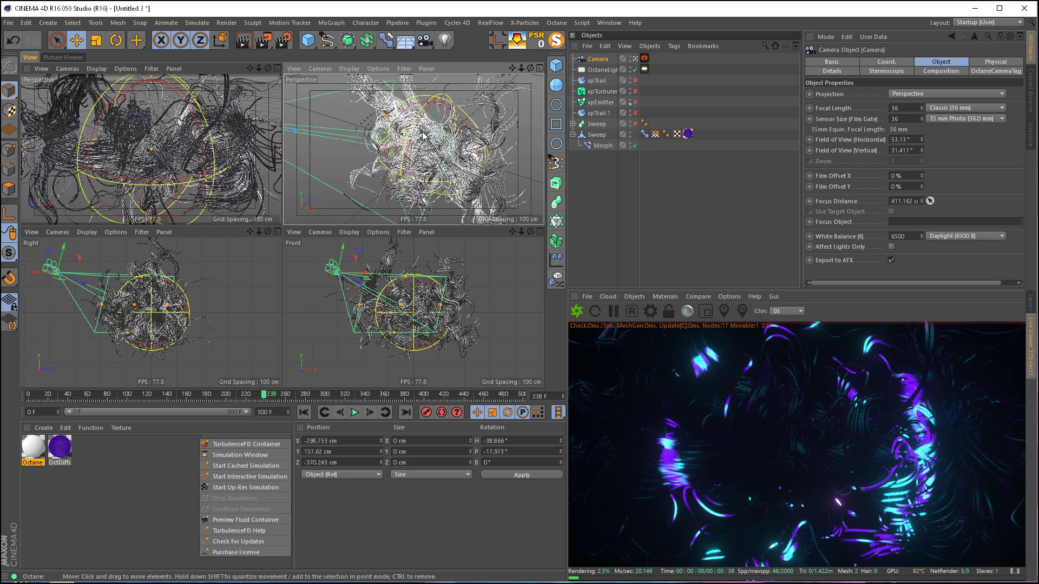
alt+right_drag(424, 135, 446, 136)
drag(404, 147, 415, 147)
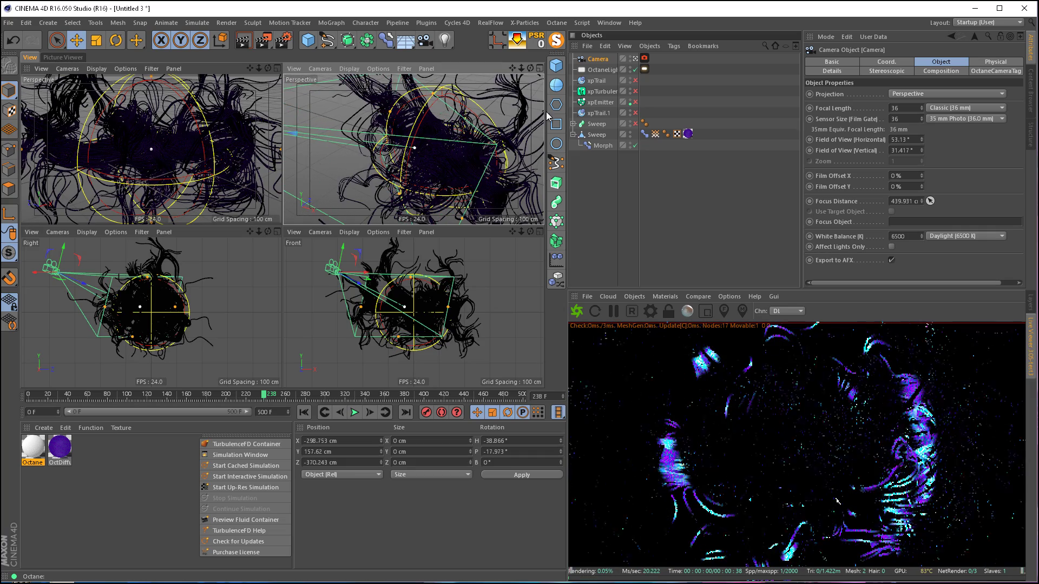
- In the Octane Camera tag's Thinlens settings, disable Auto Focus and set the aperture to 15 cm
click(644, 58)
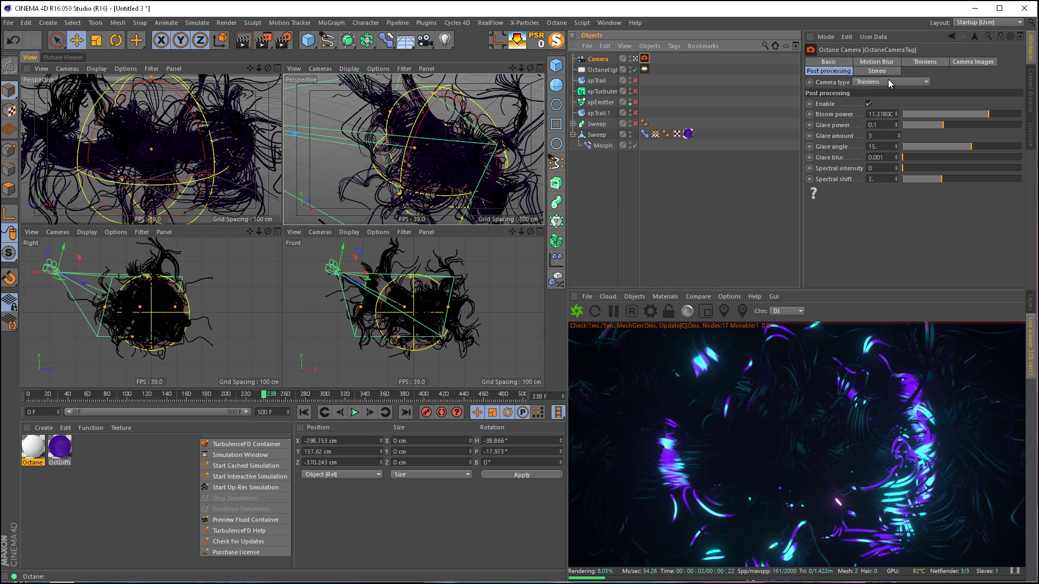
click(925, 62)
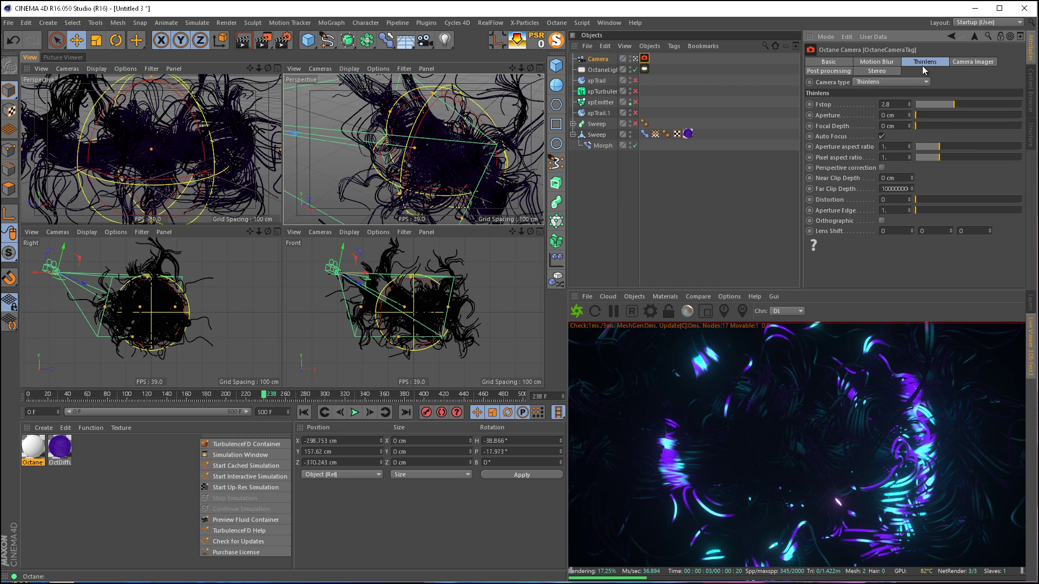
click(883, 136)
text(15)
key(Return)
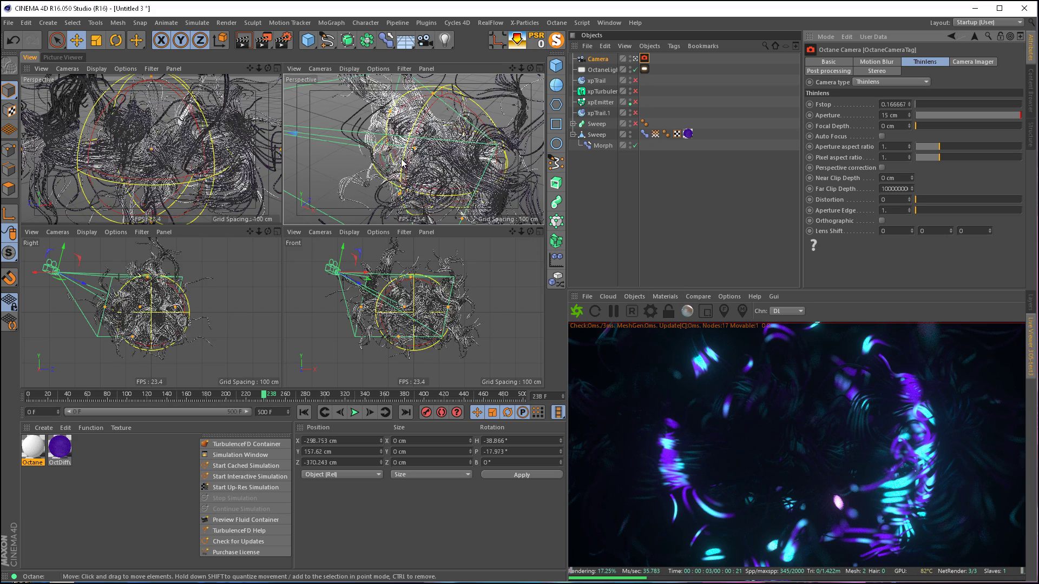
- Fine-tune the camera's focus plane along the front of the tendrils while checking the live render, and restore the single camera view
drag(414, 149, 397, 149)
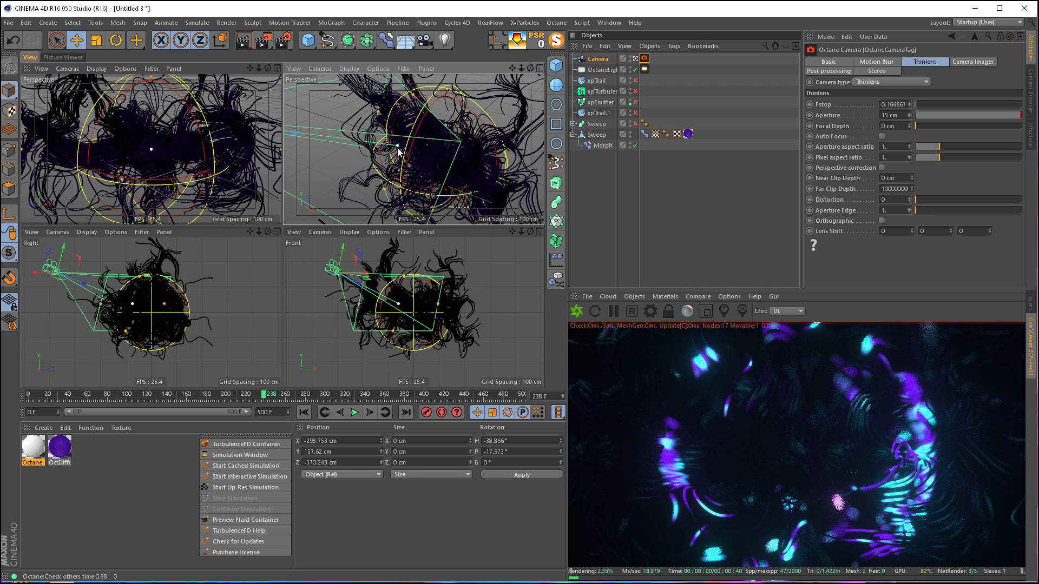
drag(396, 151, 390, 151)
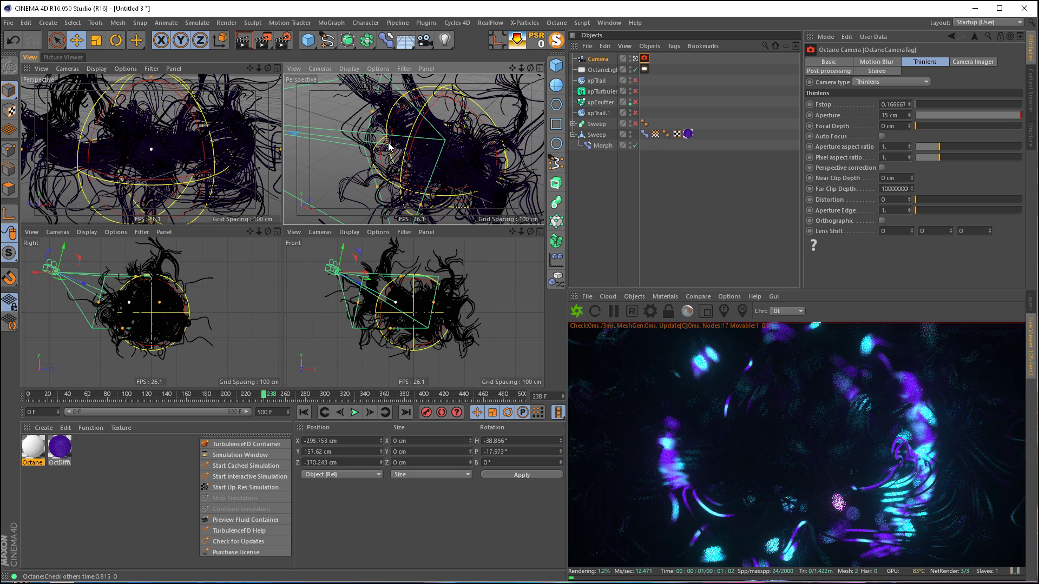
drag(392, 143, 400, 144)
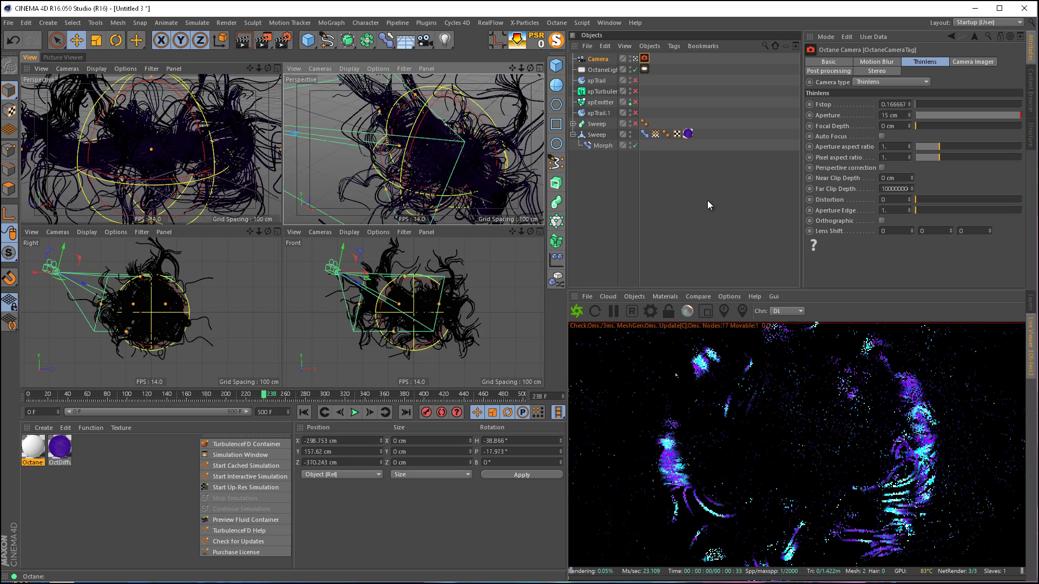
middle_click(233, 140)
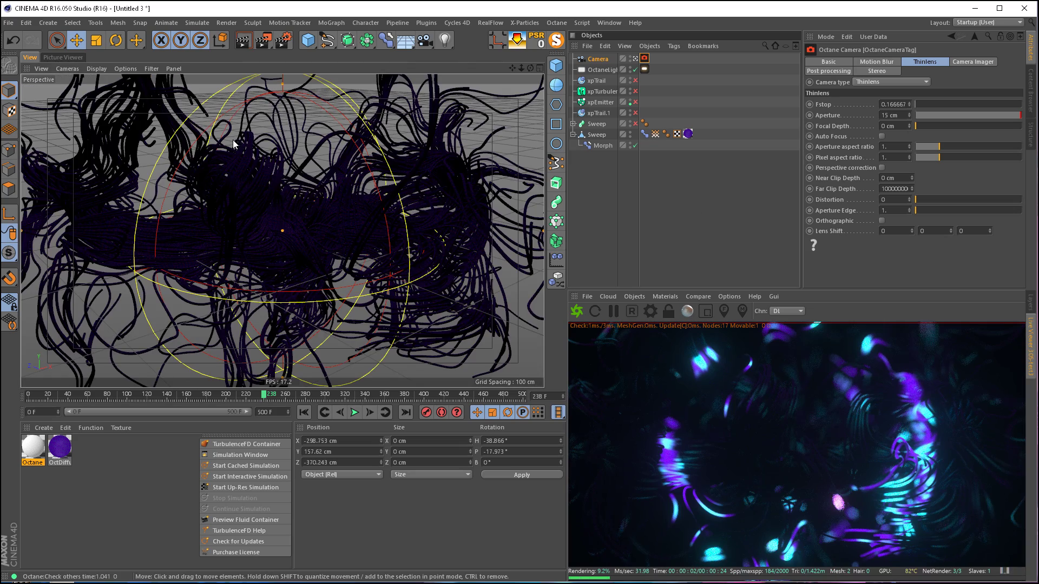
- Set the diffuse depth to 7 in the Octane path tracing kernel settings and put the settings window away
click(650, 311)
drag(143, 8, 182, 19)
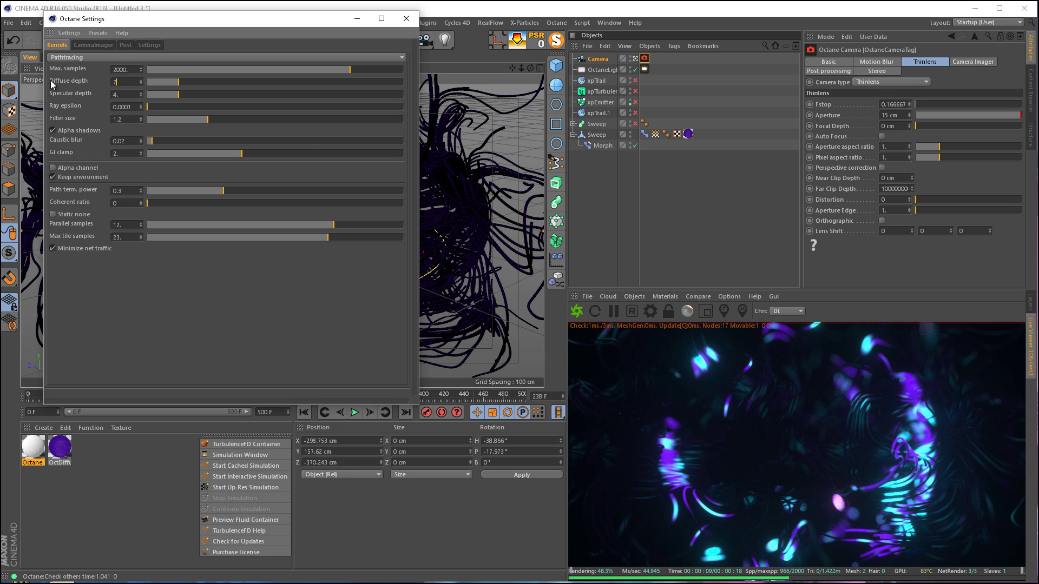
key(Return)
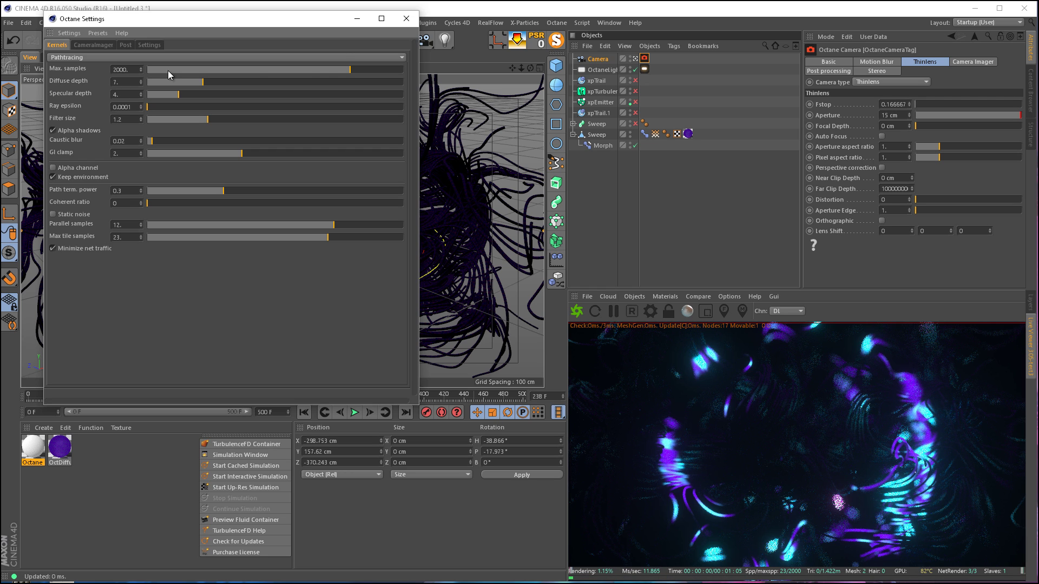
click(357, 18)
- Duplicate the Octane light and reset the copy's position, scale and rotation
click(623, 176)
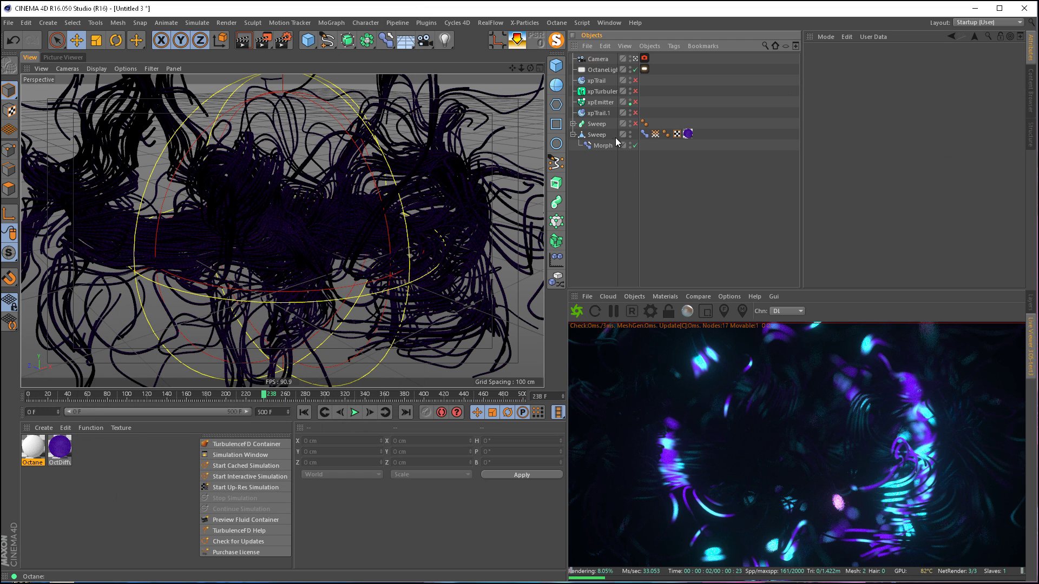
ctrl+drag(592, 70, 598, 75)
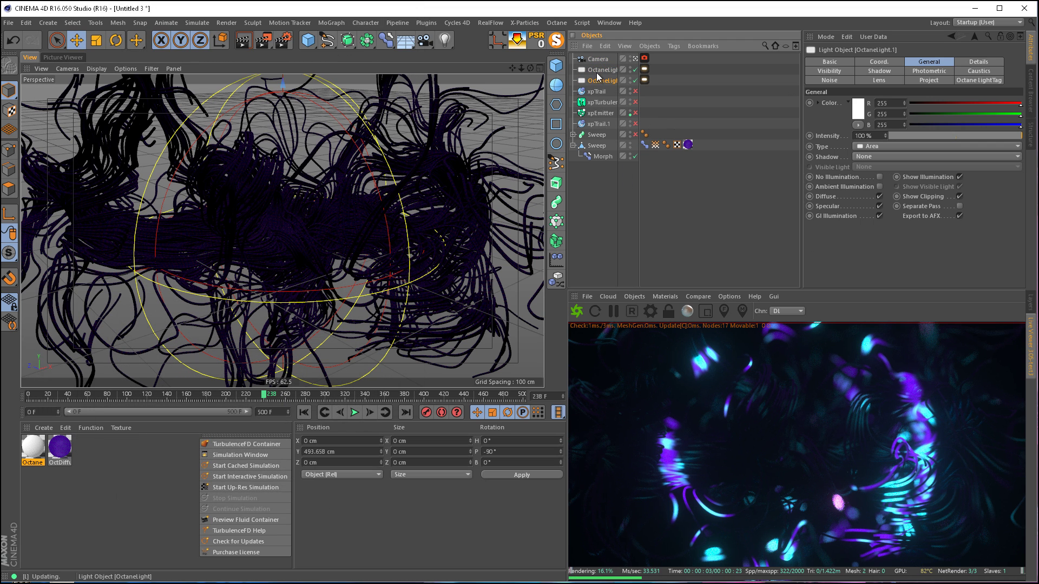
click(536, 39)
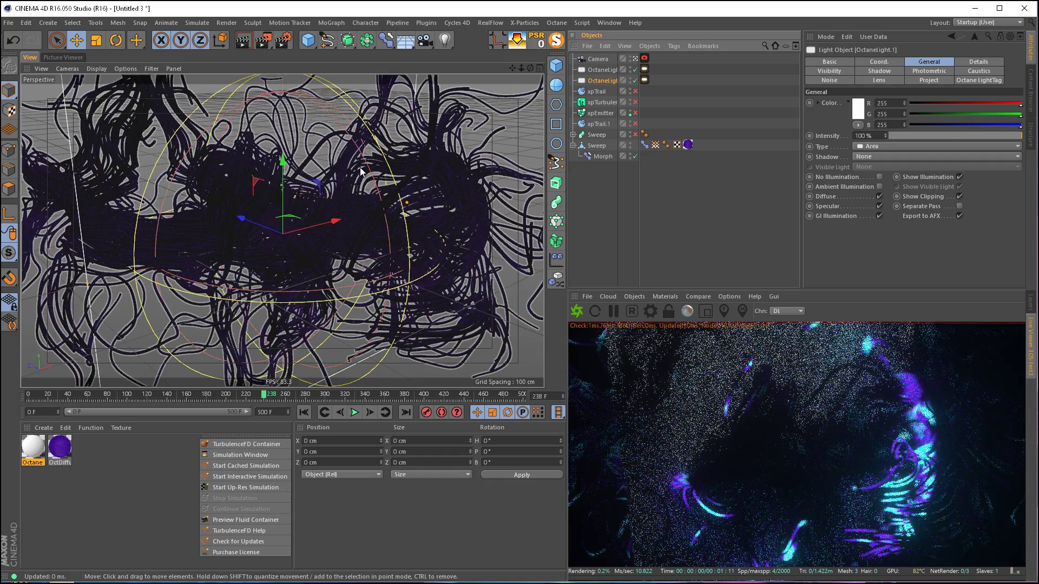
alt+right_drag(336, 173, 295, 173)
alt+drag(294, 173, 312, 169)
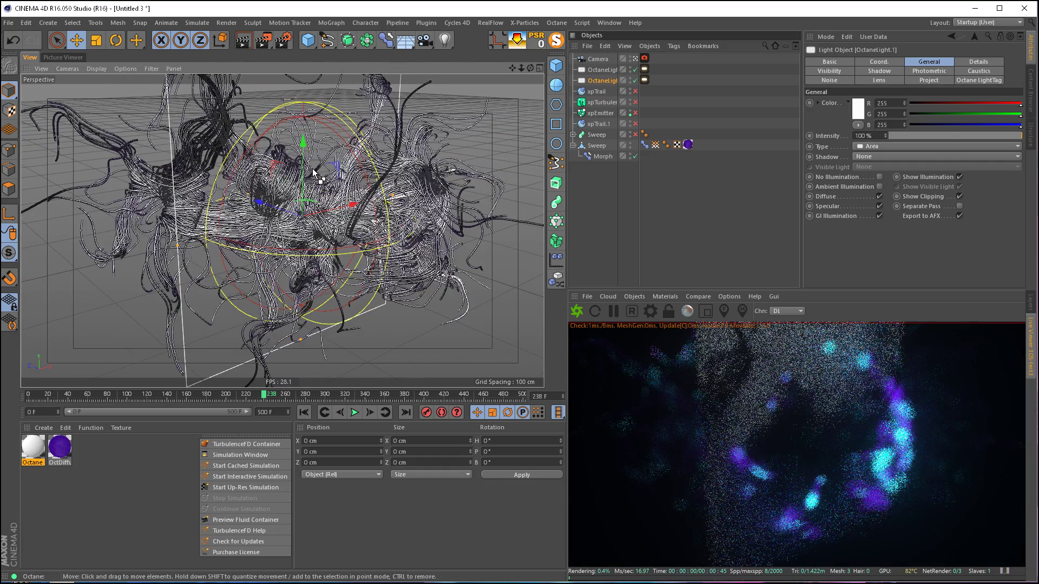
key(ctrl+shift+z)
key(ctrl+shift+z)
- Switch to the free perspective view and scale the duplicated Octane light down to a small area inside the tendrils
middle_click(420, 132)
middle_click(423, 131)
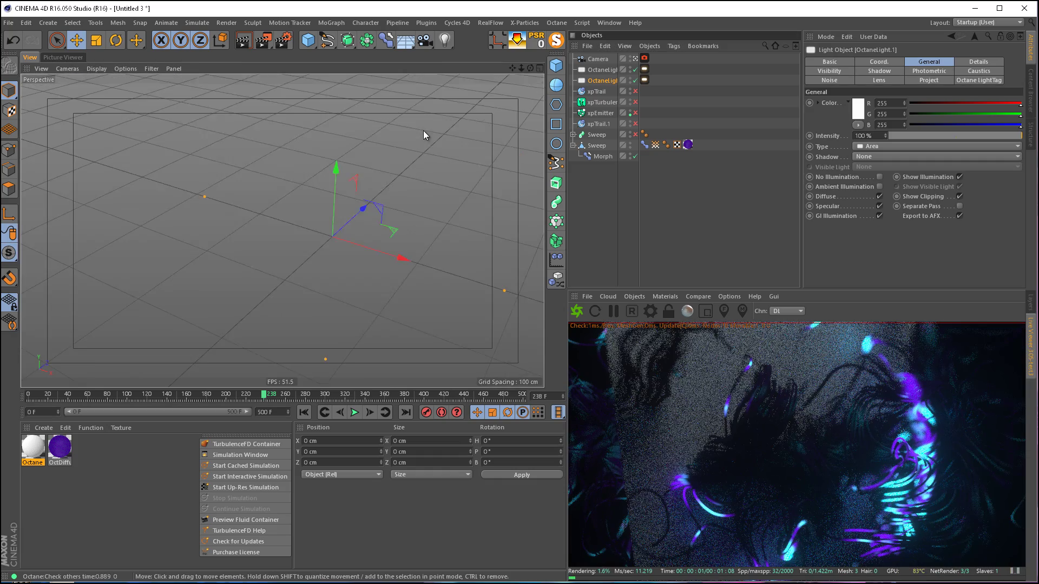
alt+right_drag(358, 177, 319, 179)
mouse_move(325, 181)
alt+mouse_down()
mouse_move(265, 183)
mouse_move(327, 184)
alt+mouse_up()
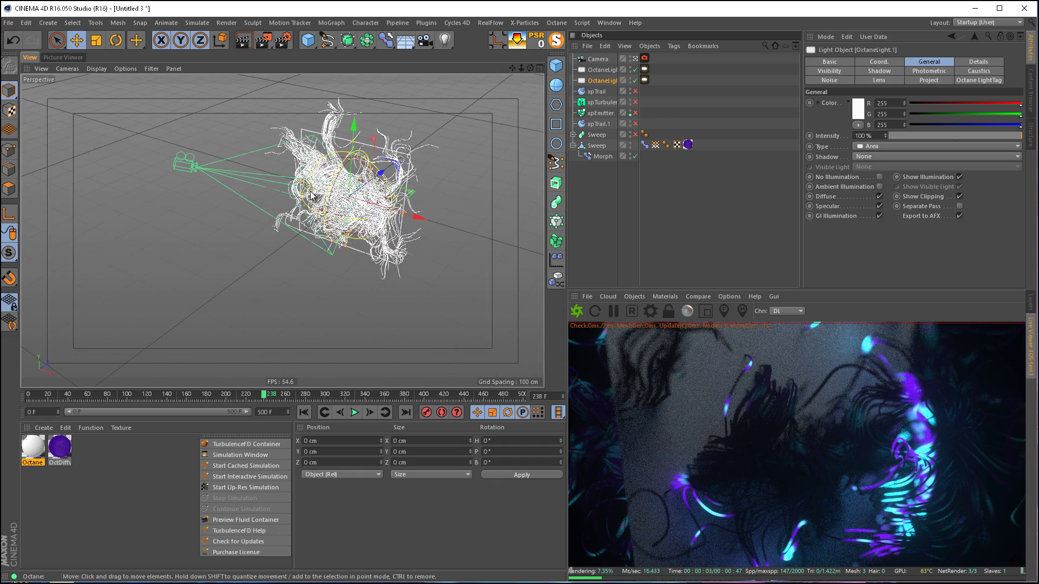
key(t)
key(e)
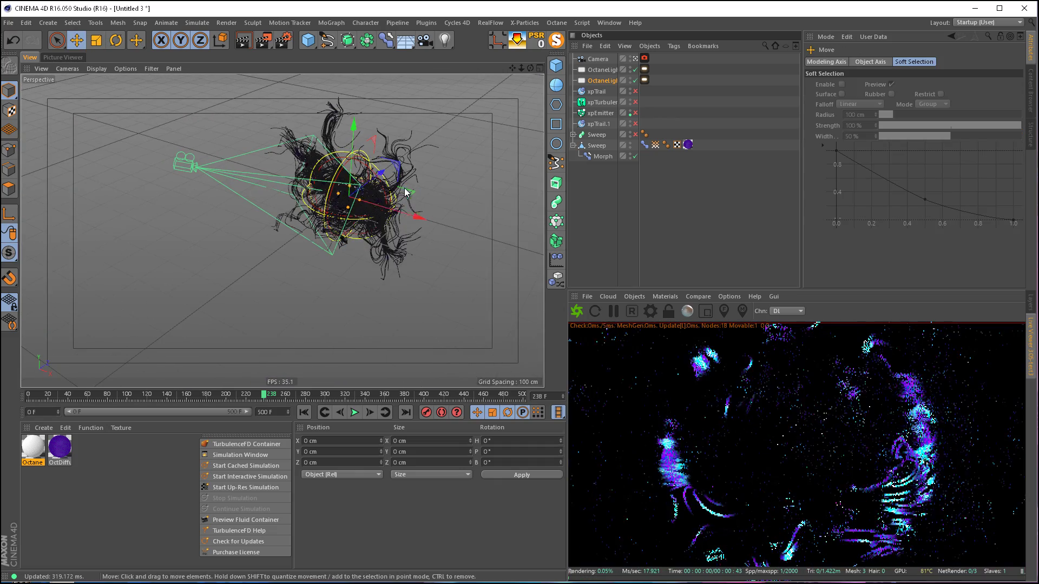
alt+right_drag(357, 186, 409, 182)
alt+drag(368, 194, 379, 222)
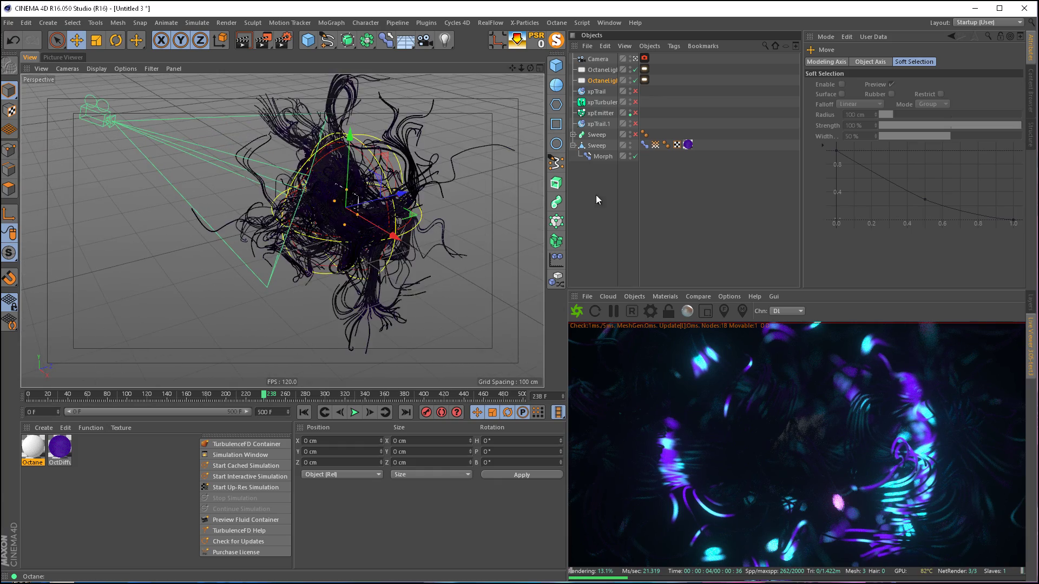
- Look through the duplicated light, position it at about X 1.3, Y 180.6, Z -498.8 cm facing the tendrils, and disable the original light
click(595, 194)
click(601, 80)
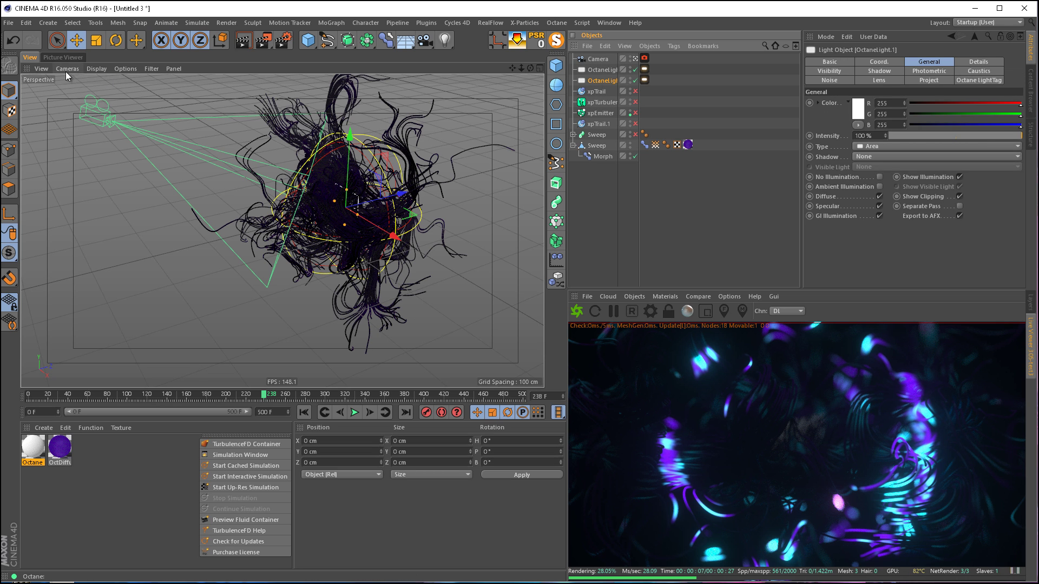
click(41, 69)
click(82, 102)
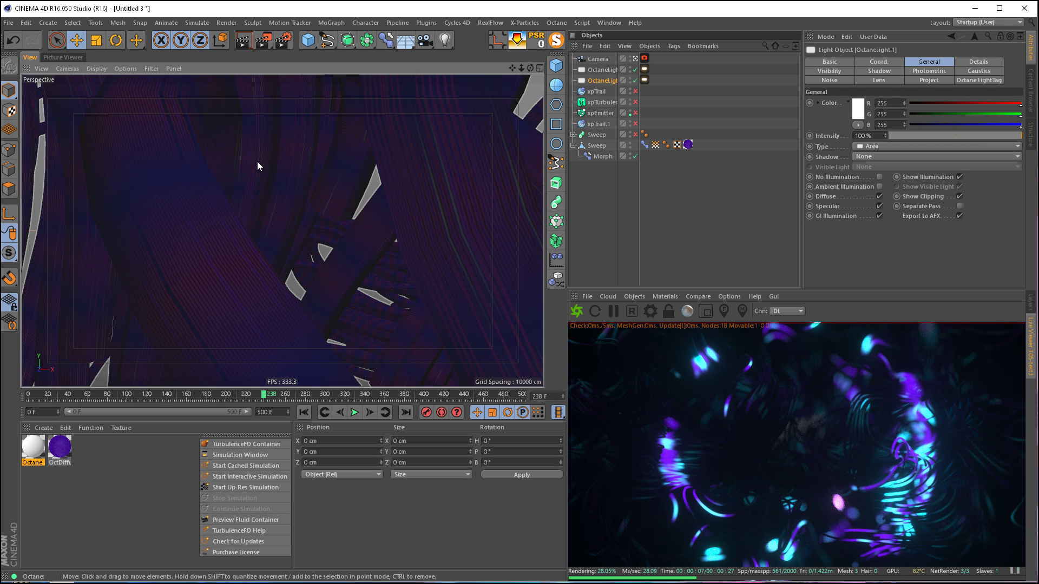
alt+drag(368, 175, 373, 255)
alt+middle_drag(372, 255, 362, 259)
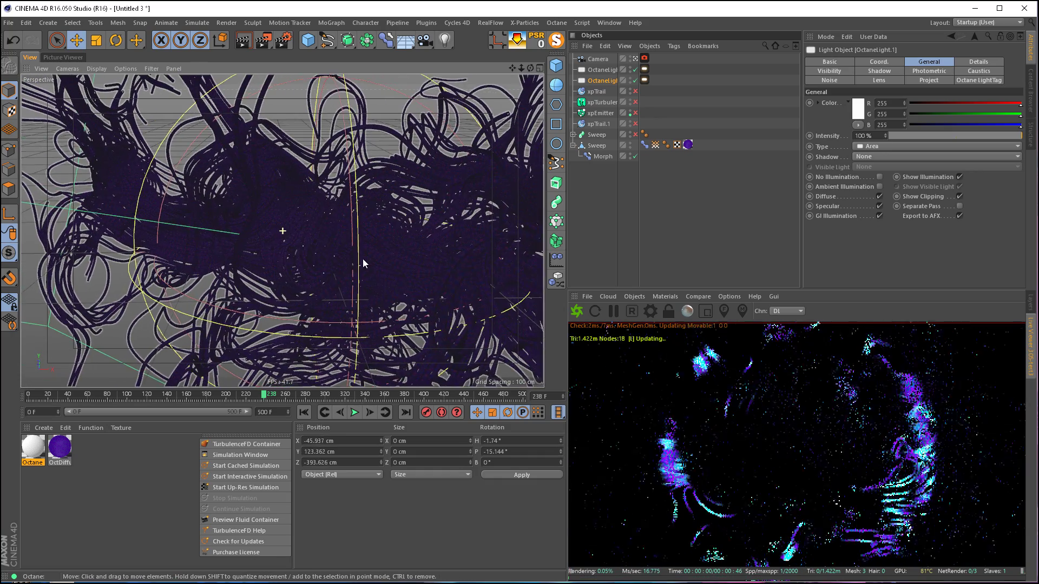
alt+right_drag(362, 259, 340, 259)
alt+middle_drag(341, 259, 333, 260)
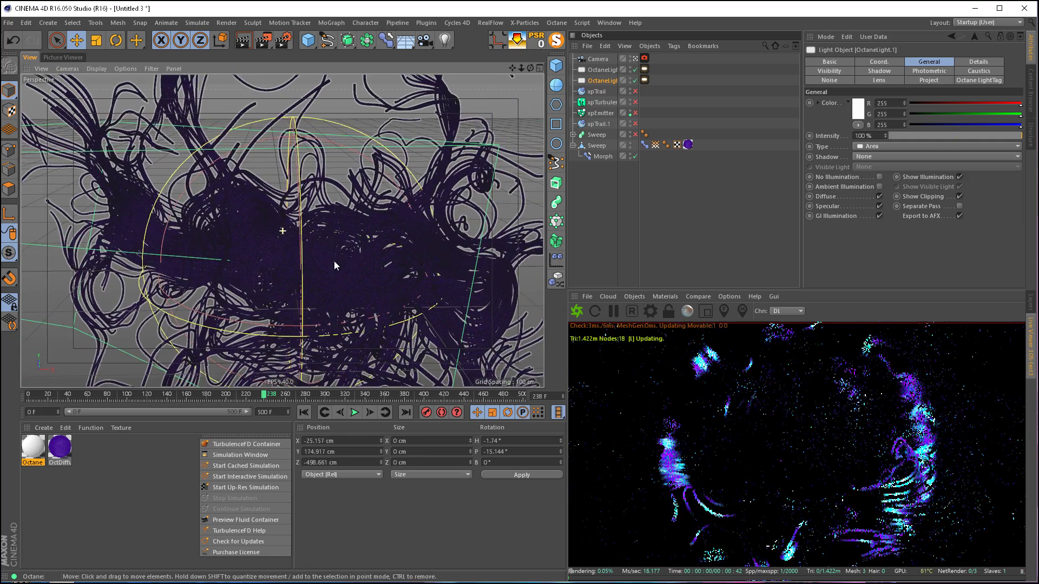
alt+drag(335, 262, 320, 264)
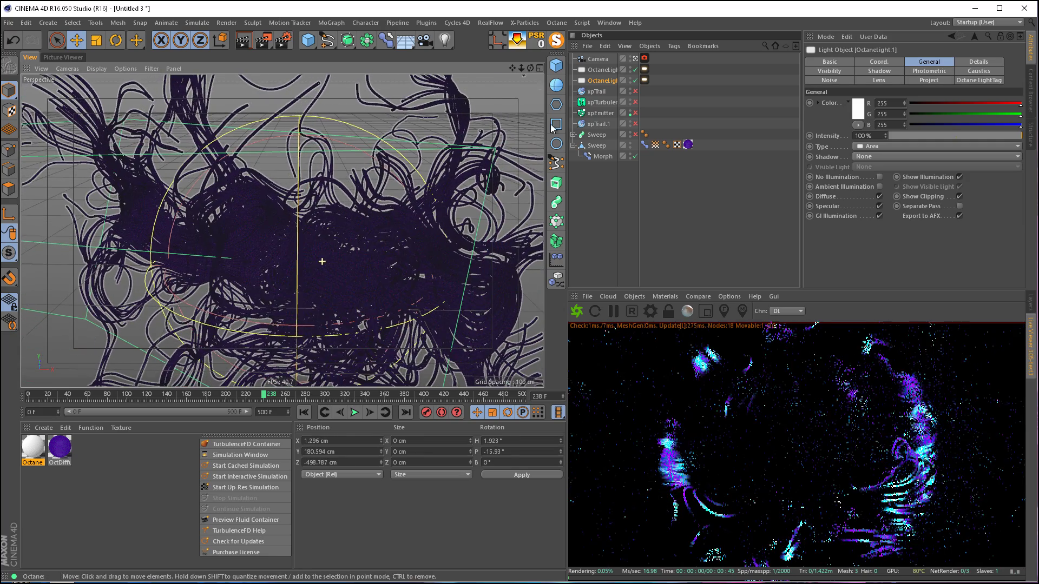
click(635, 70)
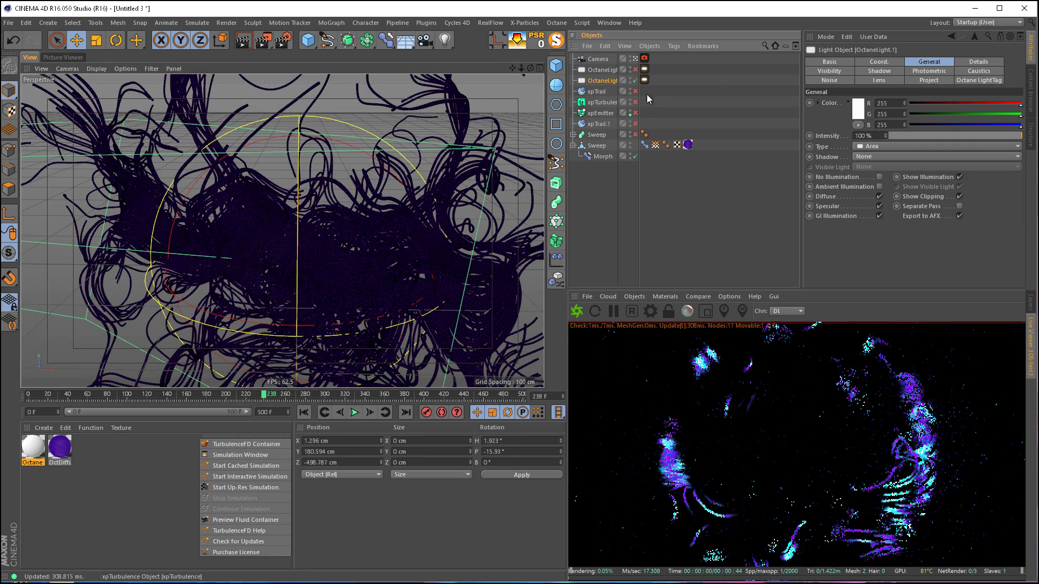
- Turn off the emission channel of the sweep's OctDiffuse material
click(688, 144)
scroll(888, 218, down, 2)
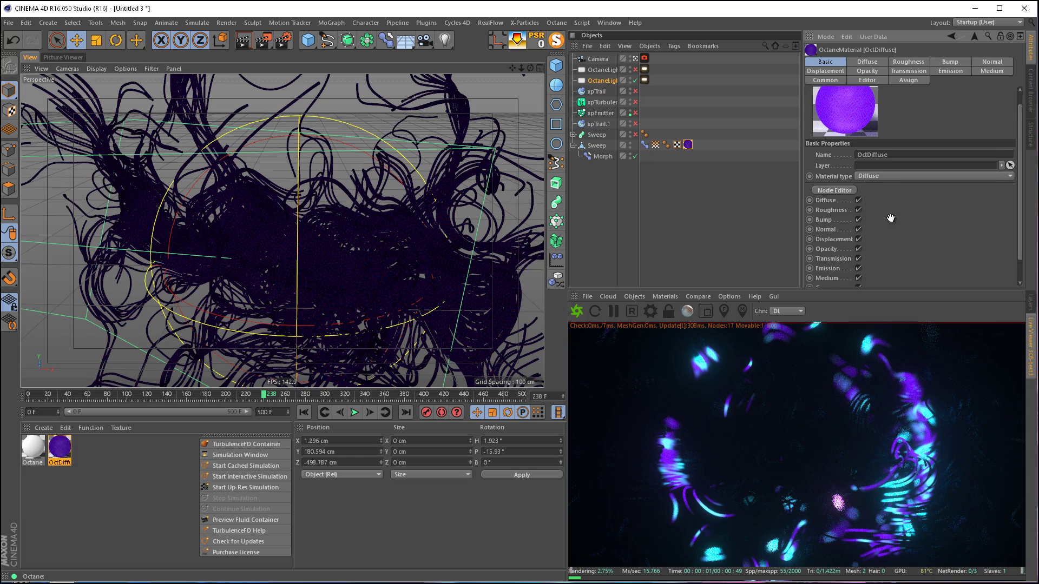
click(858, 256)
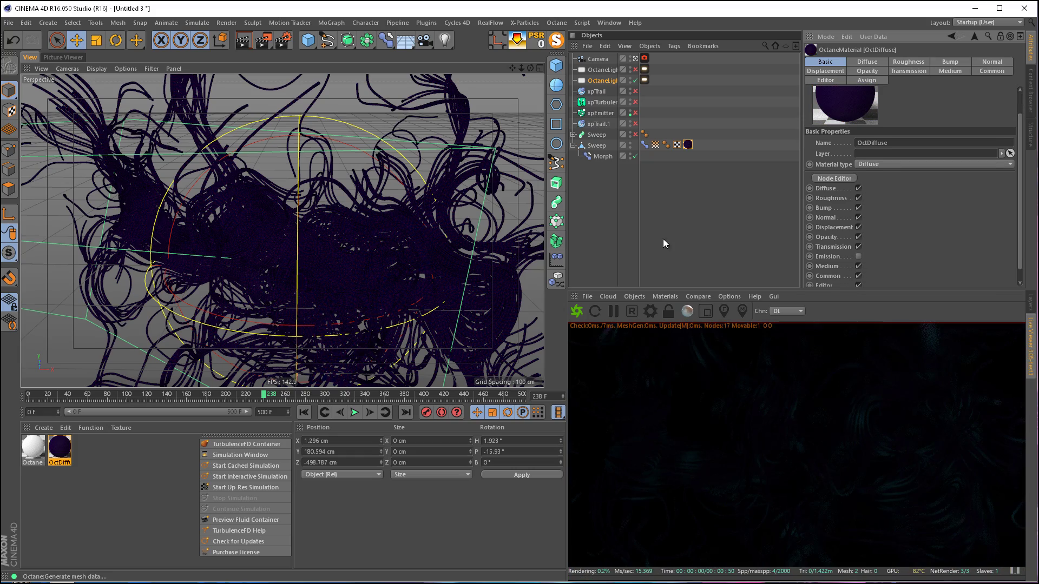
- Swing the duplicated light around to the side of the tendrils, at about X 654, Y 57.8, Z -163.7 cm
alt+middle_drag(364, 250, 326, 260)
alt+drag(327, 260, 287, 255)
scroll(288, 255, up, 2)
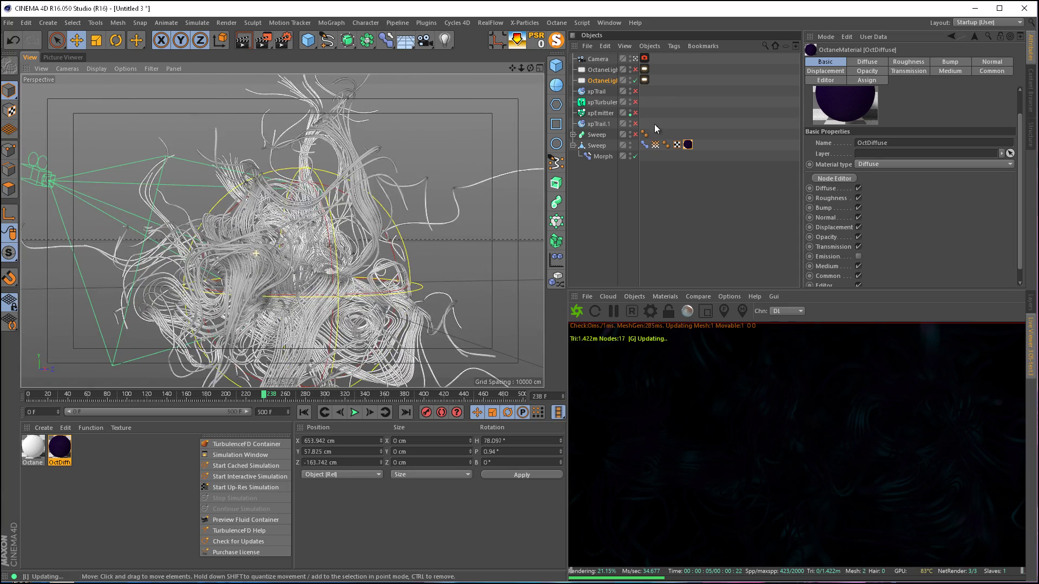
- Enable Normalize on the duplicated light's Octane light tag and set its power to 500
click(644, 79)
drag(998, 162, 1027, 163)
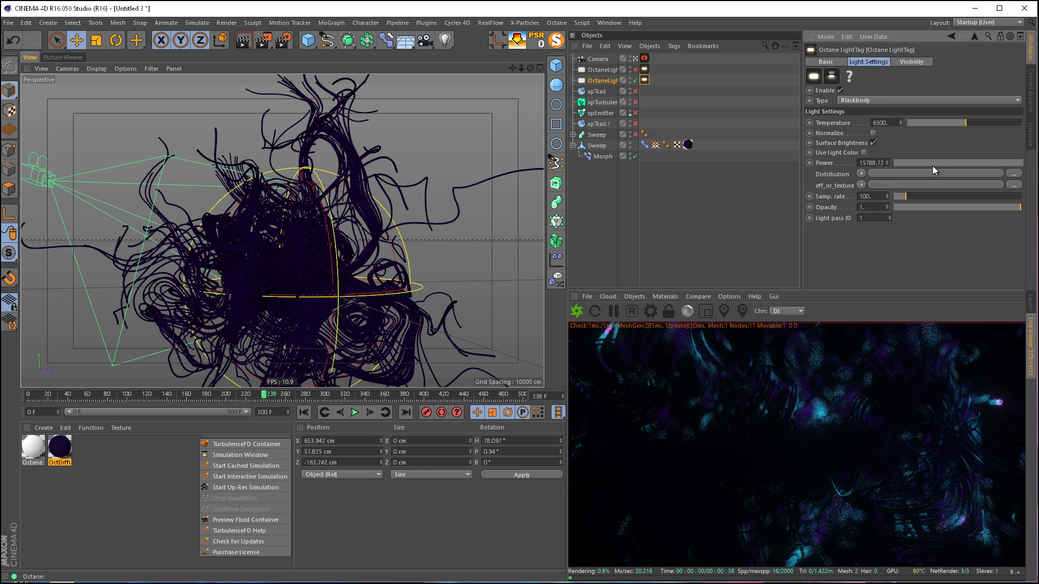
double_click(859, 162)
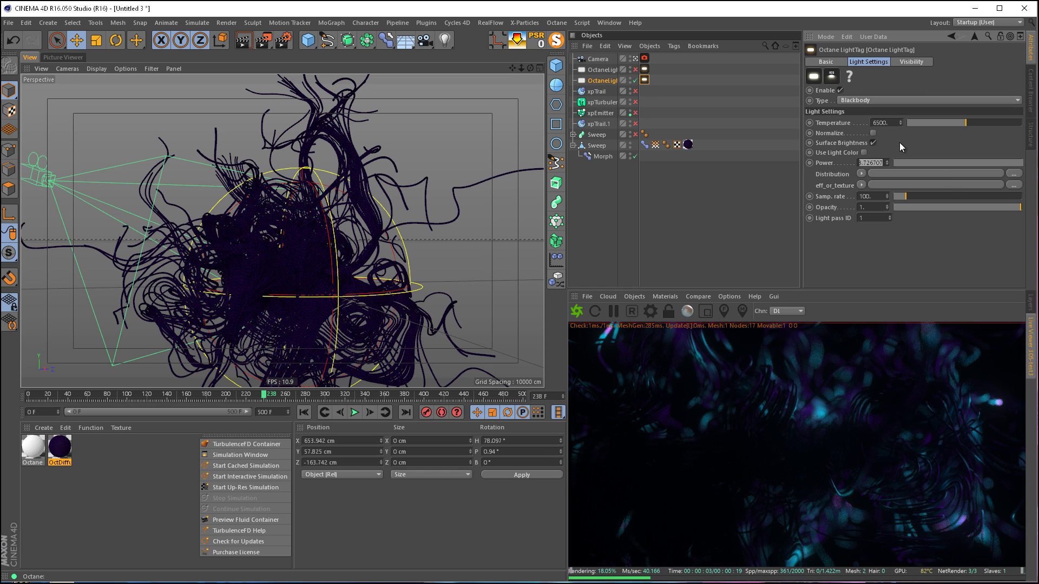
text(200)
key(Return)
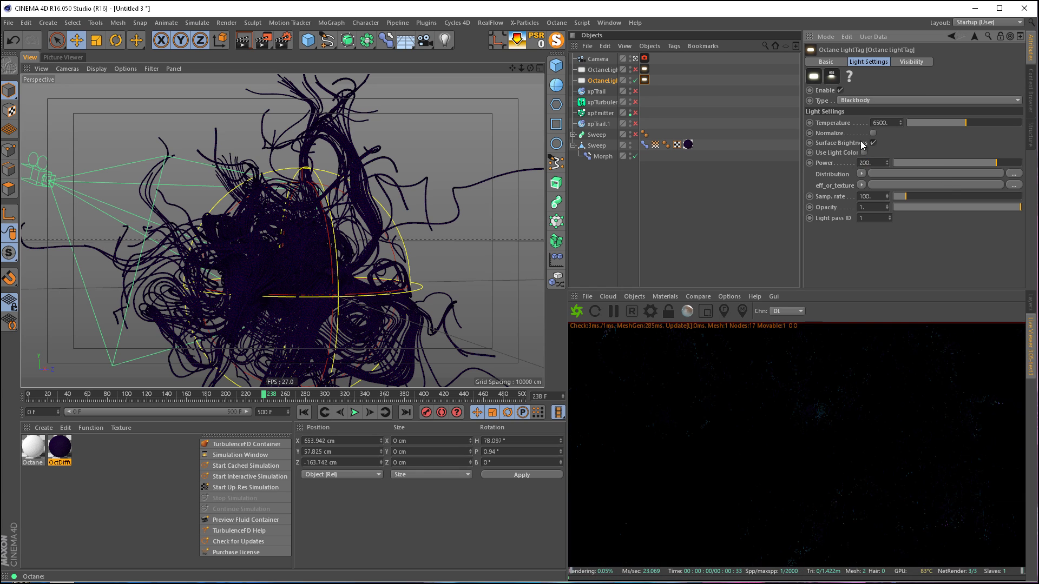
click(871, 133)
click(864, 163)
text(500)
key(Return)
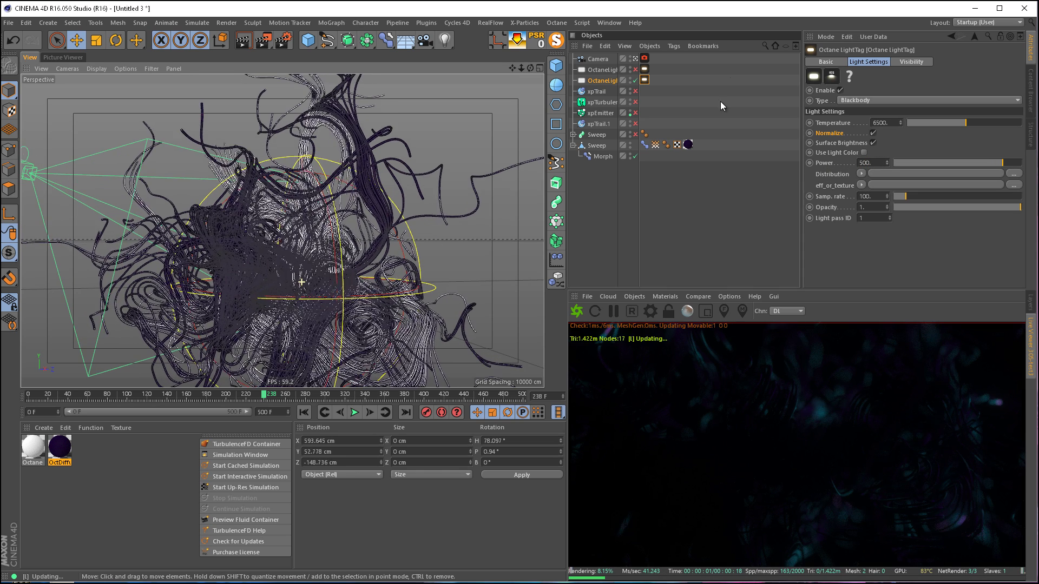
- Set the aperture in the Octane camera tag's thin lens settings to 8 cm
click(644, 58)
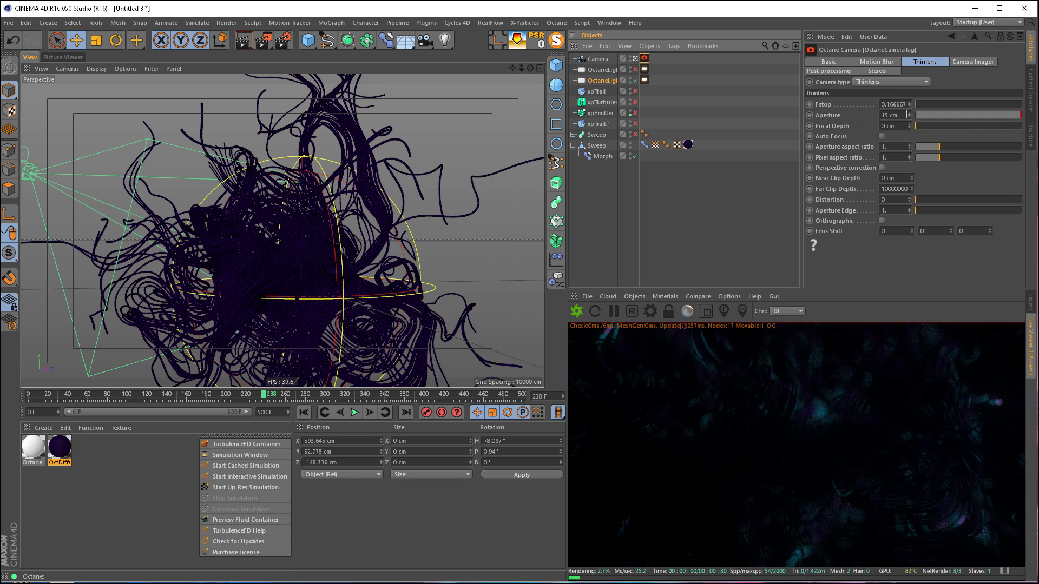
drag(906, 115, 850, 113)
text(8)
key(Return)
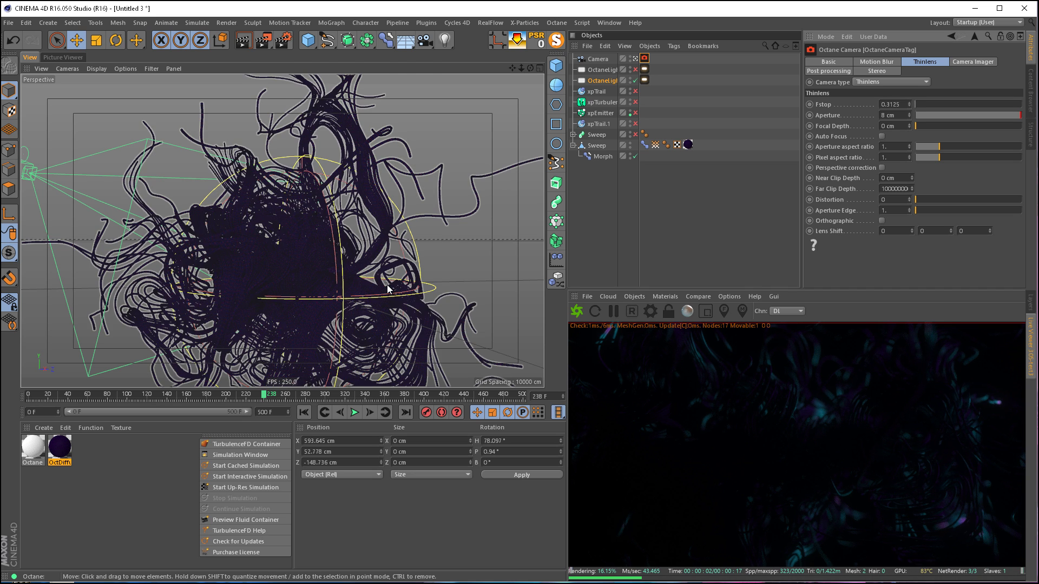
- From the free perspective view, move the duplicated light to about X 399, Y 54, Z -640 cm, turn its heading to 37° and narrow its area
middle_click(387, 286)
middle_click(385, 153)
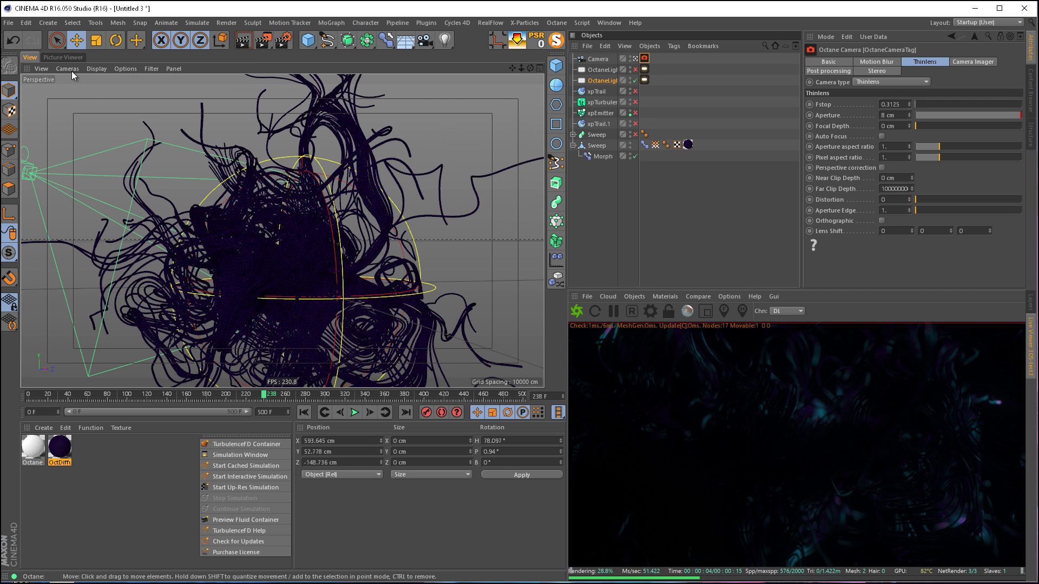
click(67, 69)
mouse_move(75, 96)
click(200, 98)
scroll(369, 241, up, 5)
alt+drag(368, 221, 326, 233)
scroll(316, 232, down, 3)
drag(445, 313, 373, 327)
alt+drag(428, 307, 398, 267)
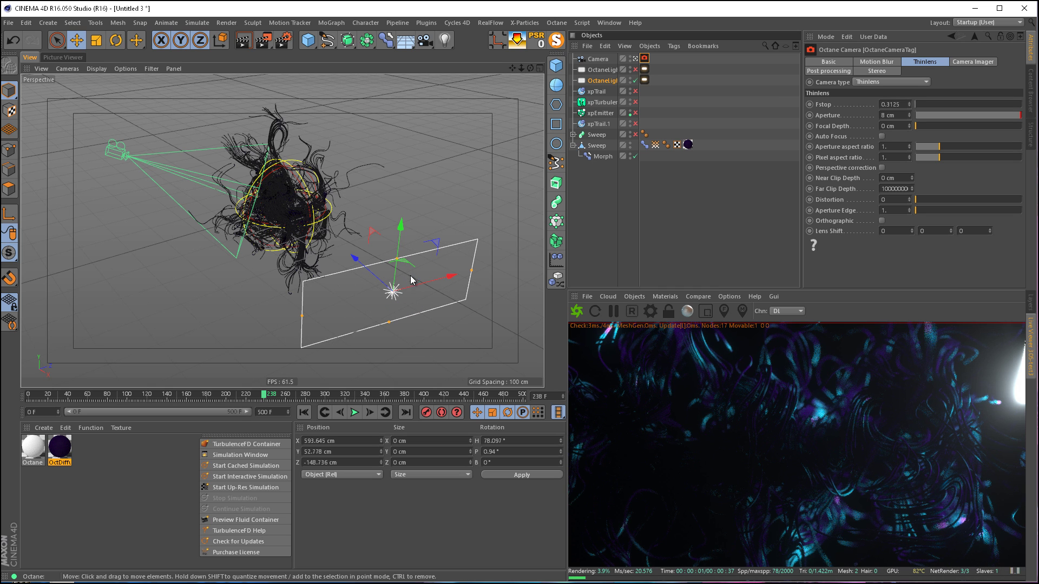
drag(407, 266, 154, 298)
key(r)
key(e)
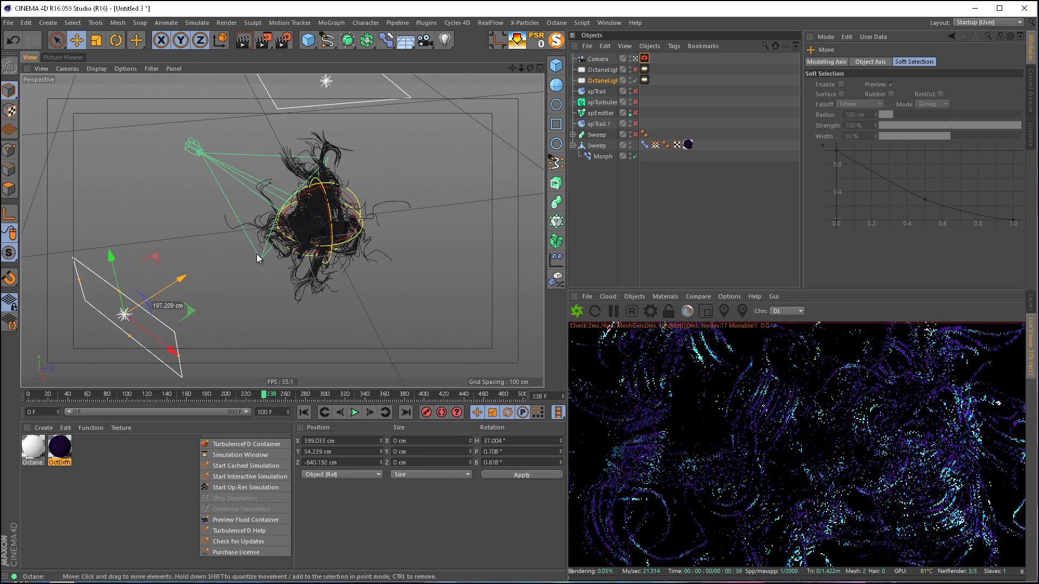
drag(179, 354, 140, 327)
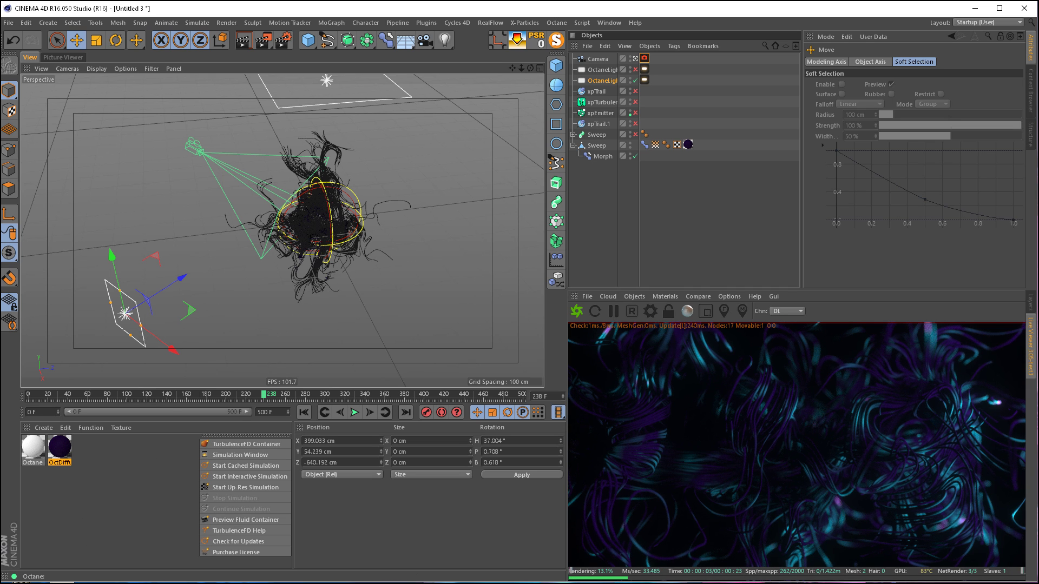
- Close the Octane settings, bring up the material's node graph, and try to multiply the Gradient feeding the Diffuse channel by a Float node
key(alt+Tab)
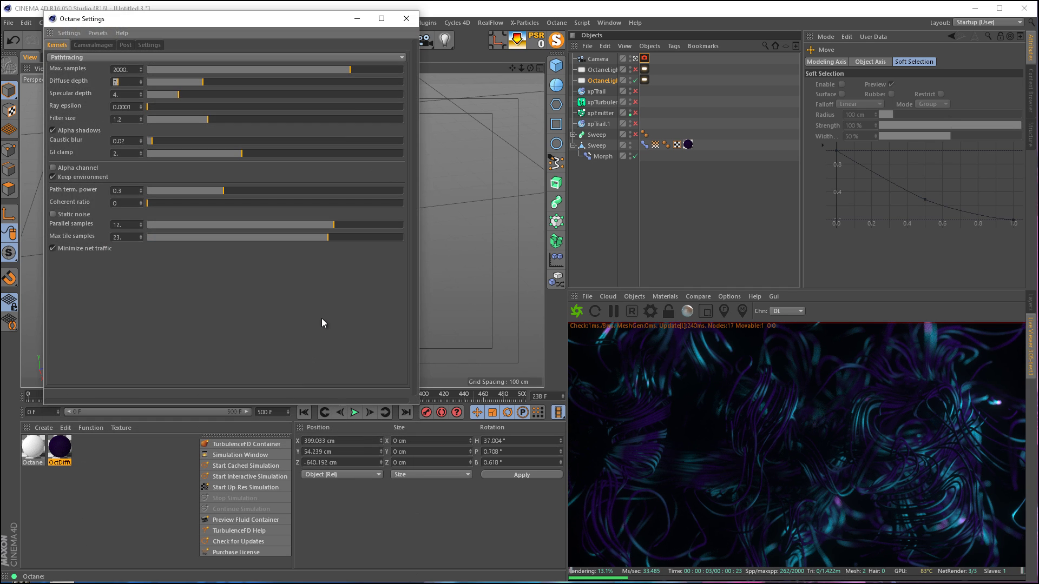
click(406, 18)
key(alt+Tab)
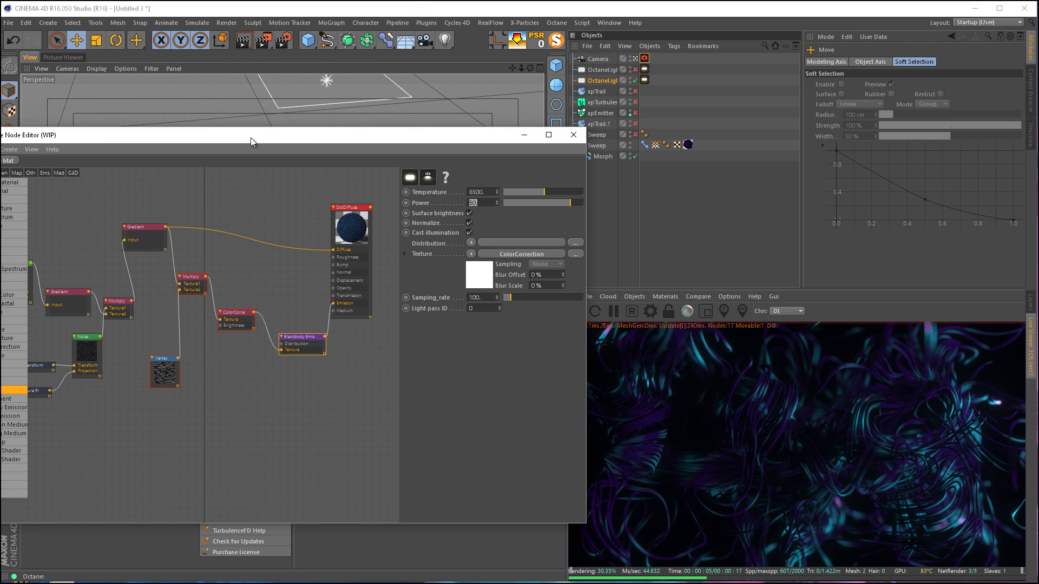
drag(250, 137, 183, 139)
click(129, 194)
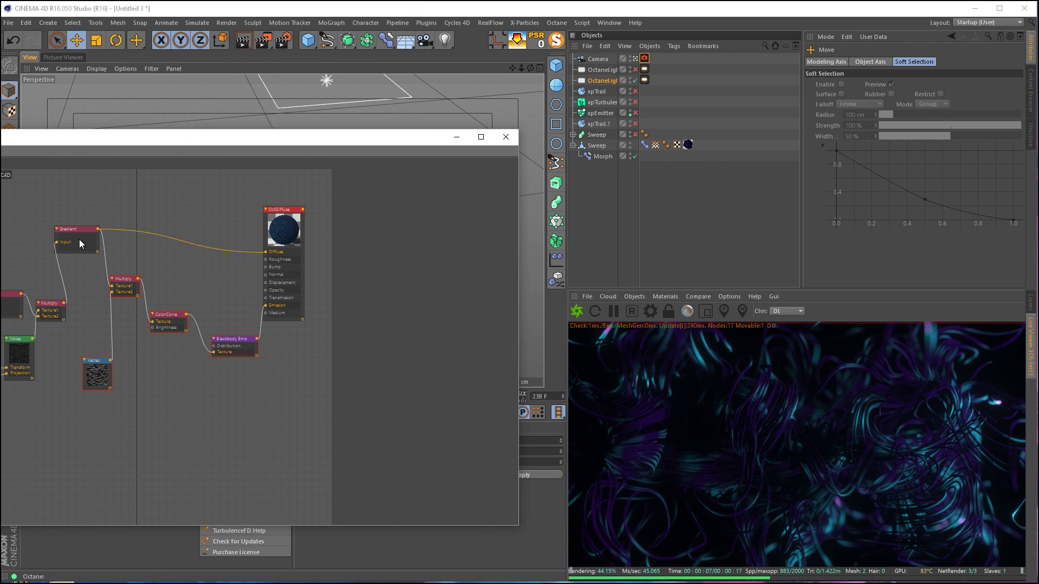
click(79, 243)
drag(111, 142, 226, 138)
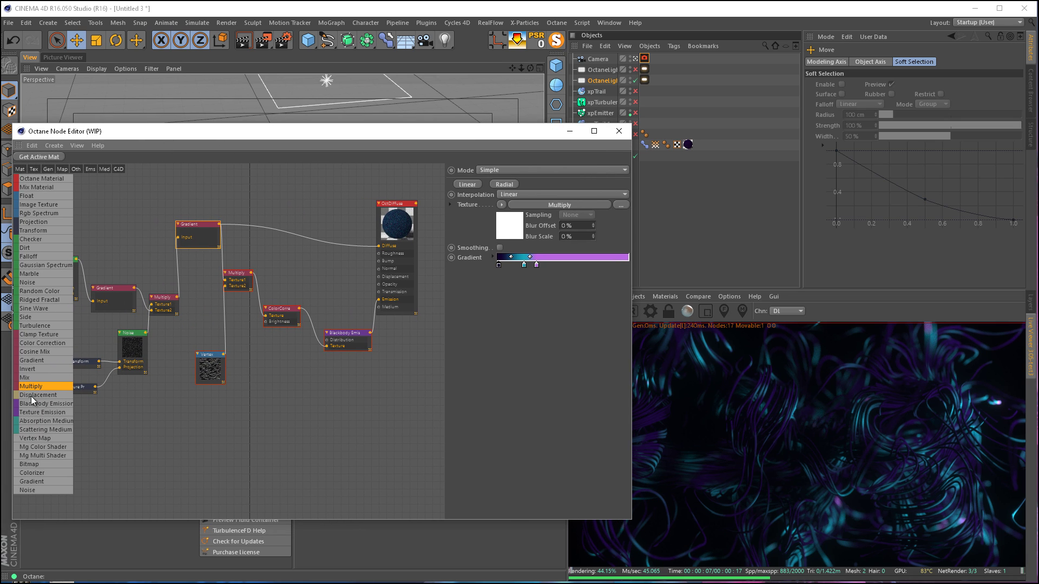
drag(31, 398, 333, 246)
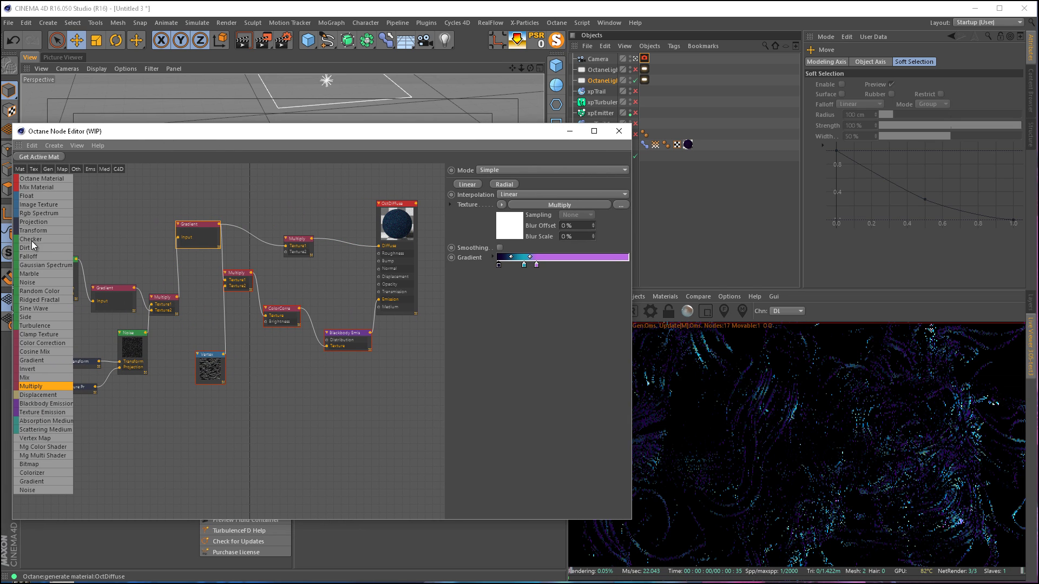
drag(34, 192, 261, 253)
key(Delete)
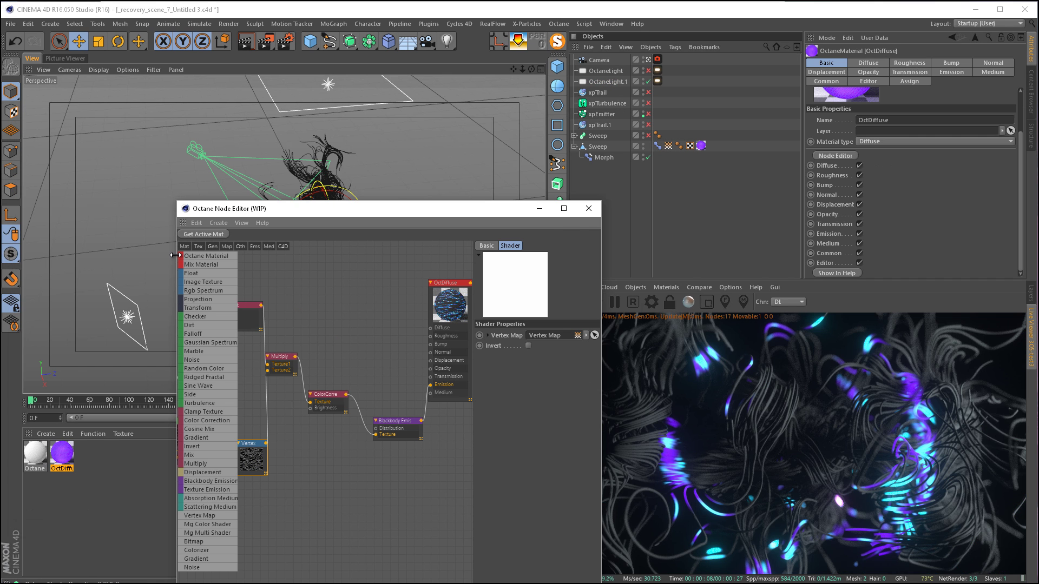
- Arrange the node editor window and connect the Gradient node's output to the OctDiffuse material's Diffuse input
drag(173, 379, 54, 378)
drag(167, 213, 143, 136)
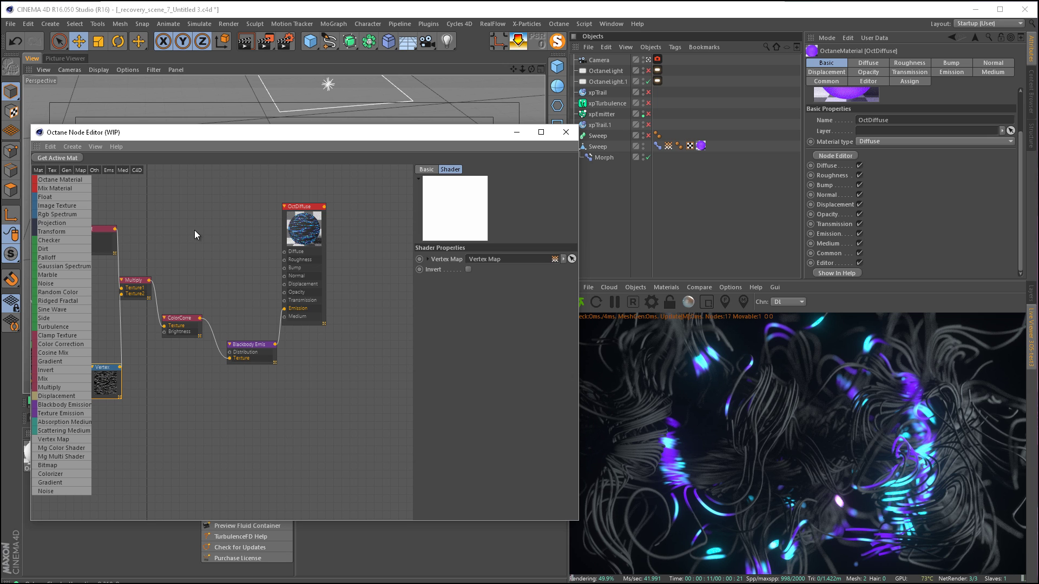
middle_drag(188, 231, 245, 254)
drag(172, 252, 341, 275)
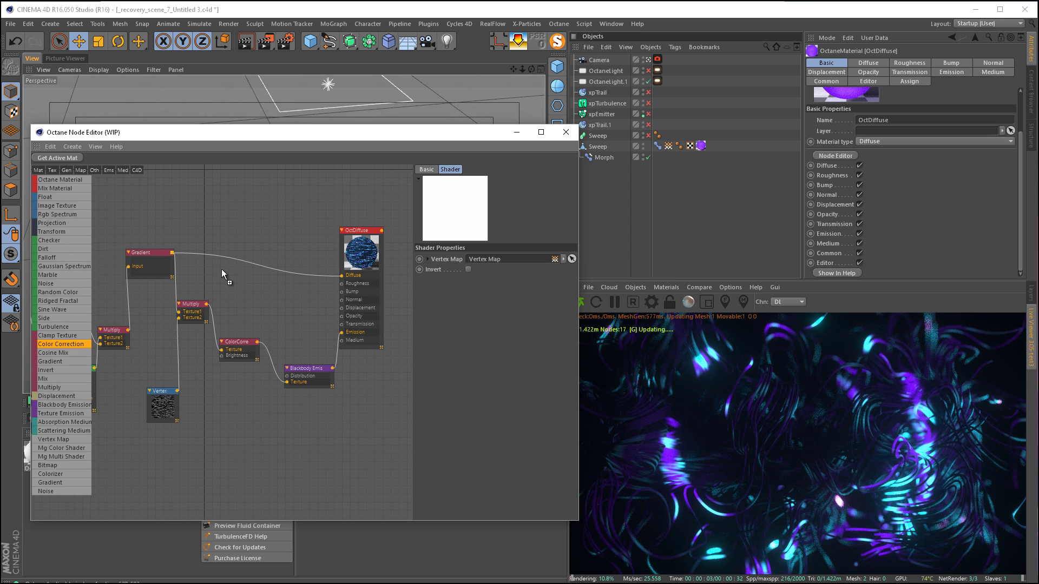
- Insert a Color Correction node between the Gradient and the Diffuse input and set its saturation to 0.1
drag(243, 262, 250, 273)
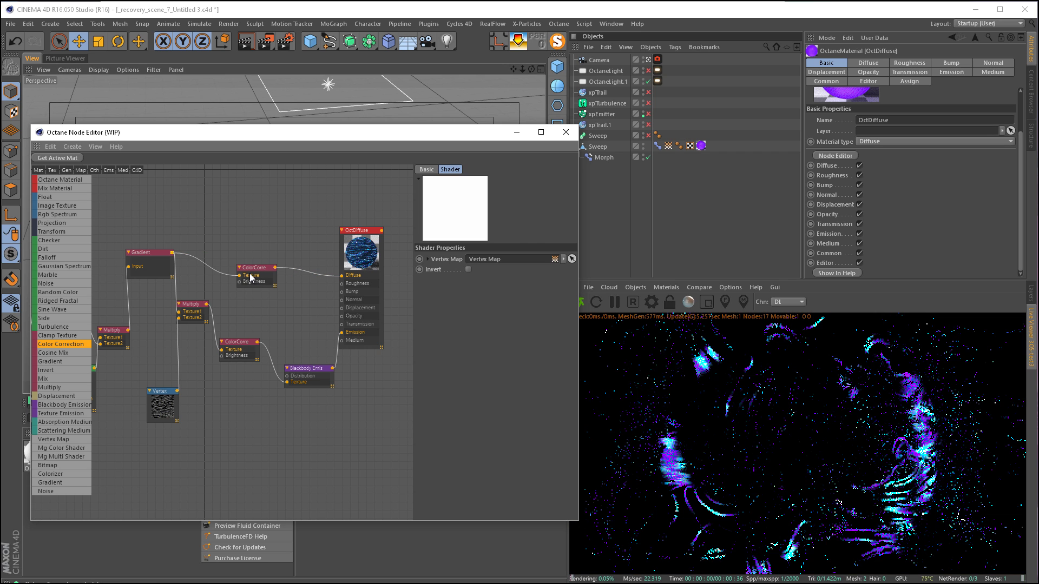
click(251, 275)
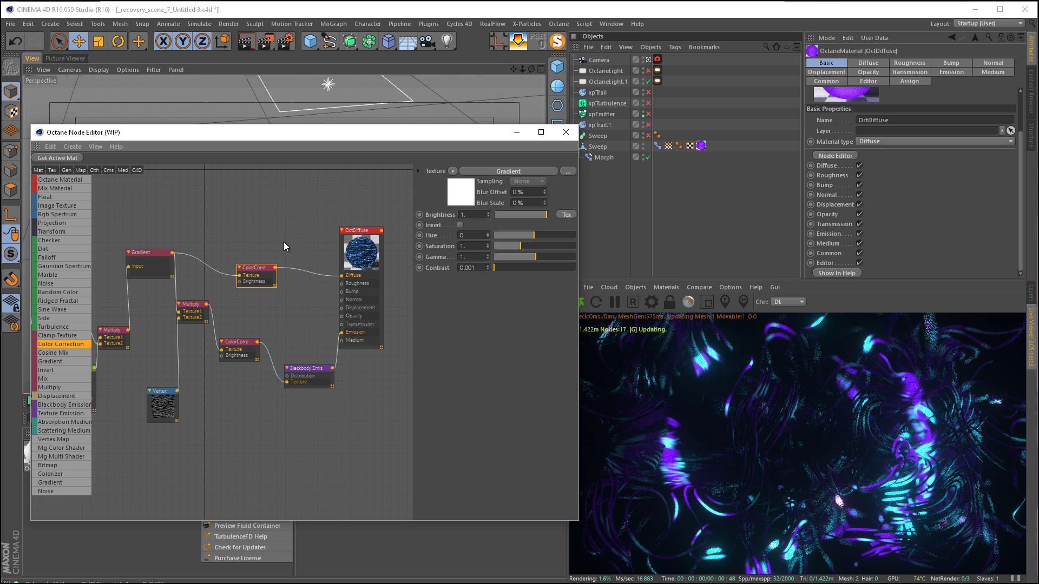
click(470, 249)
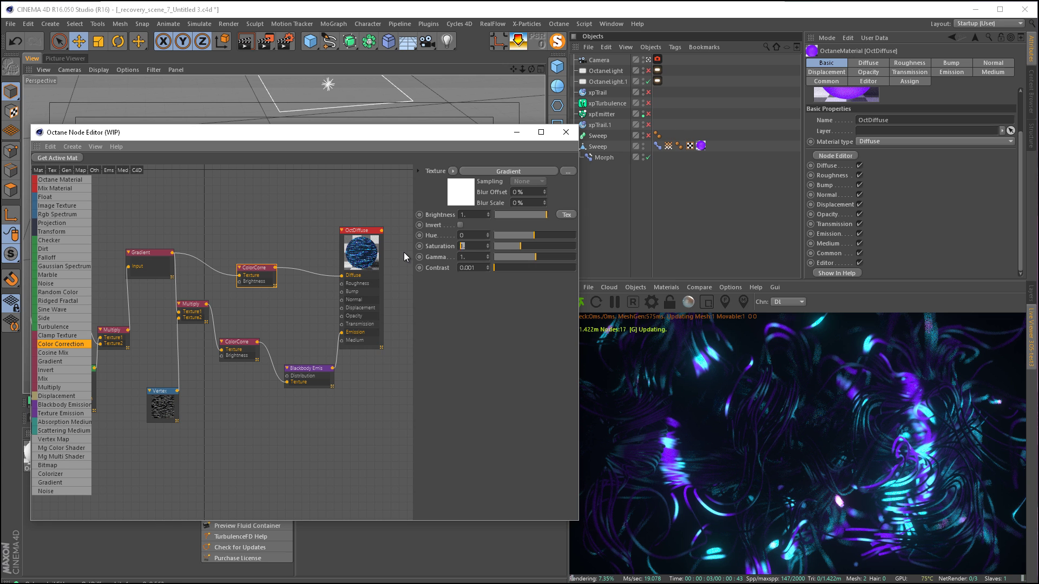
text(0.1)
key(Return)
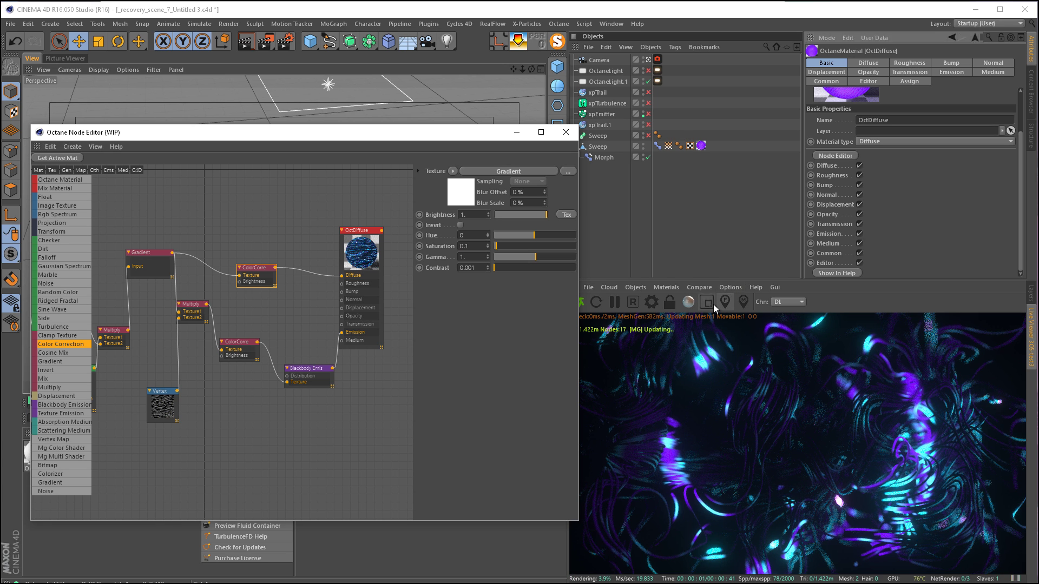
- Limit the live render to a region around one glowing violet cluster, try saturations of 0.02 and 0.5, and set the saturation to 0.2
click(707, 302)
drag(699, 512, 614, 403)
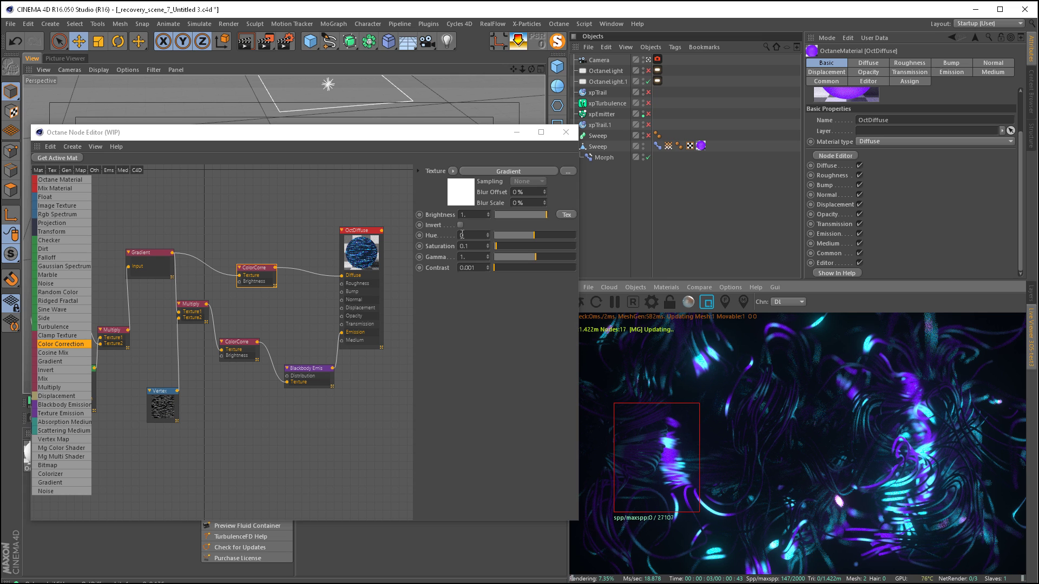
drag(470, 247, 419, 248)
text(.)
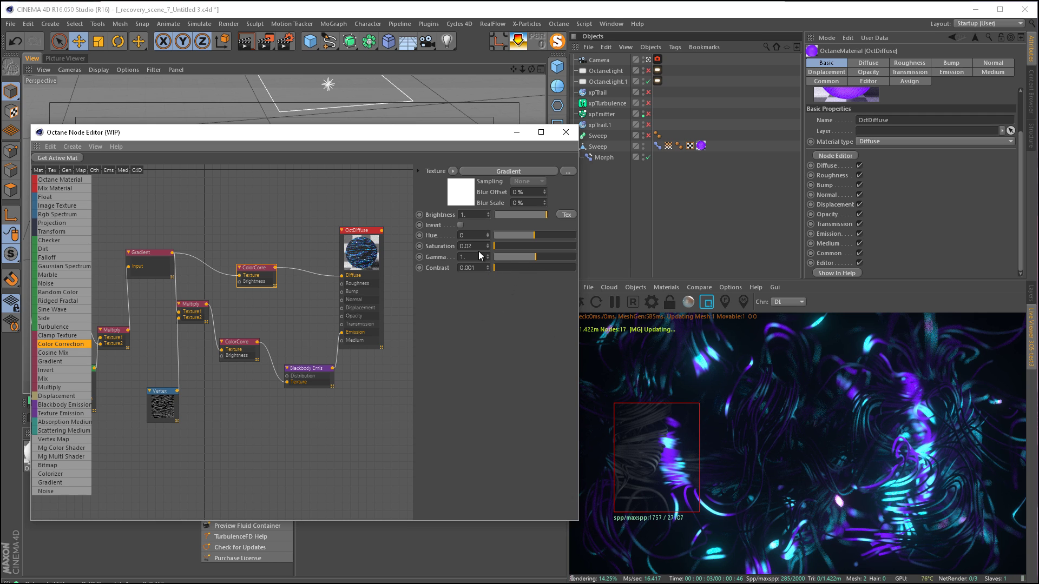
text(0.5)
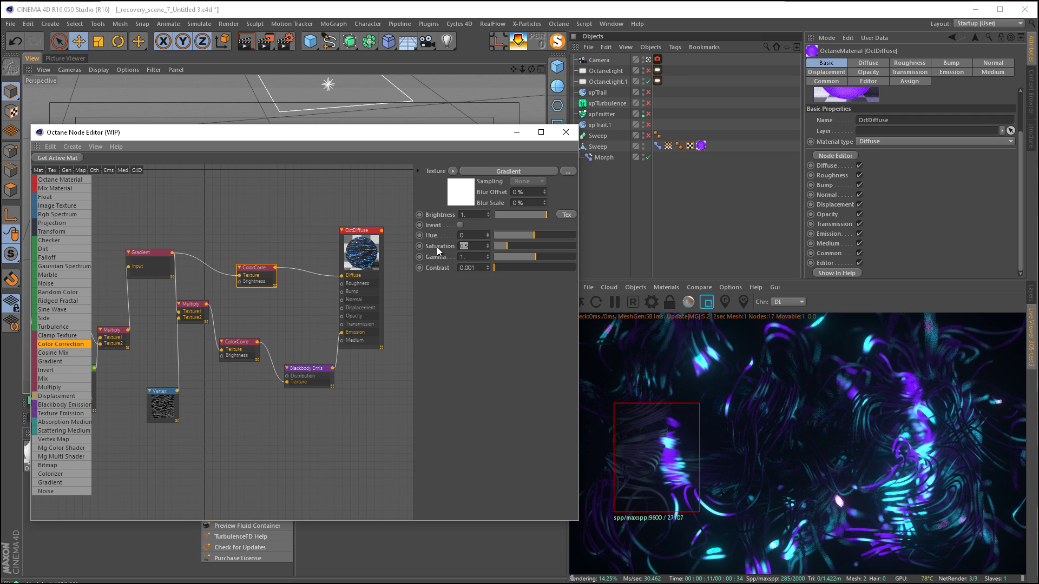
text(0.2)
key(Return)
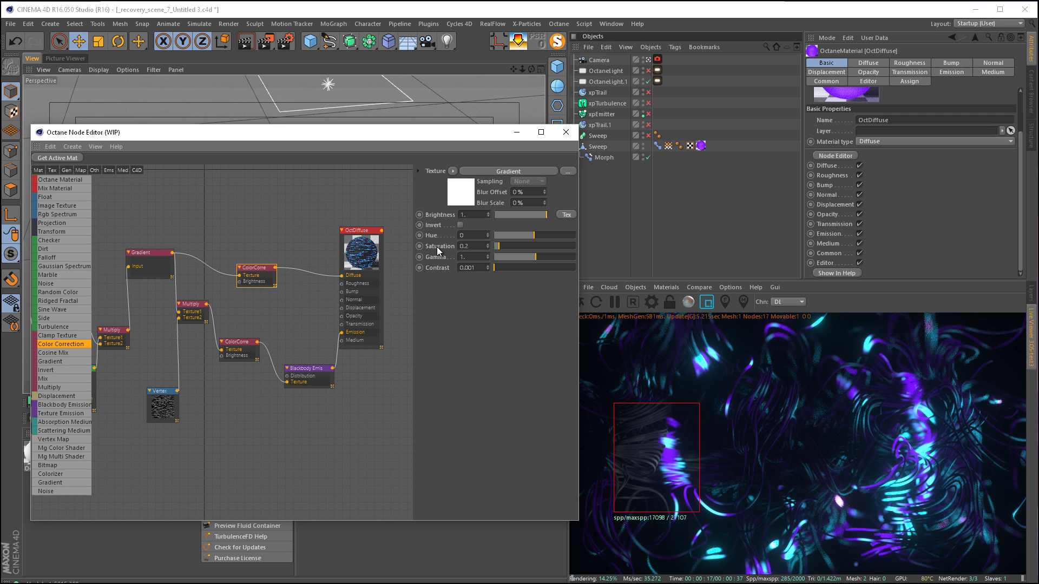
- Re-render several other regions of the live preview to examine the desaturated tendrils against the glowing areas
drag(384, 134, 401, 107)
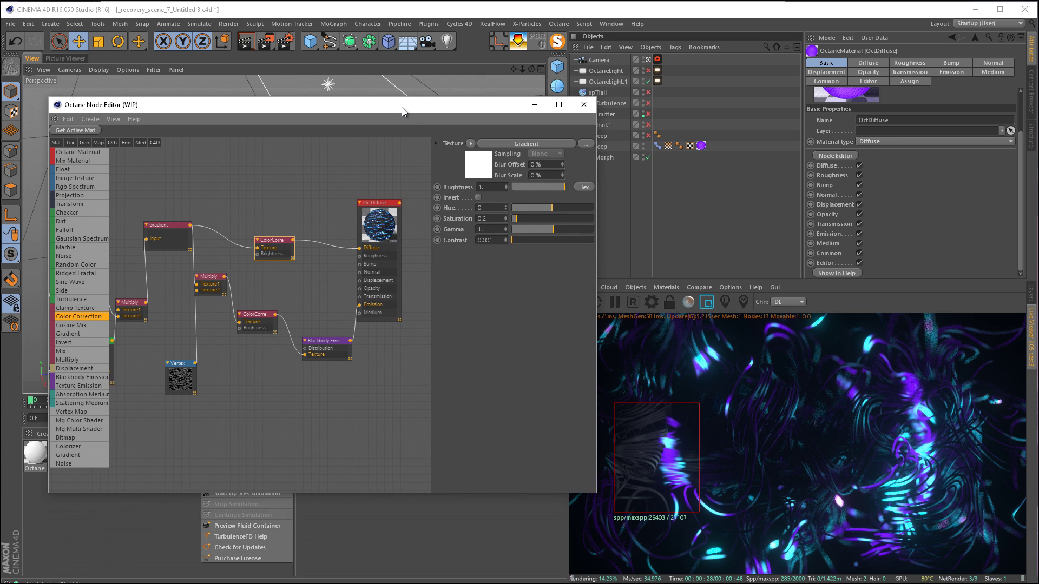
click(389, 148)
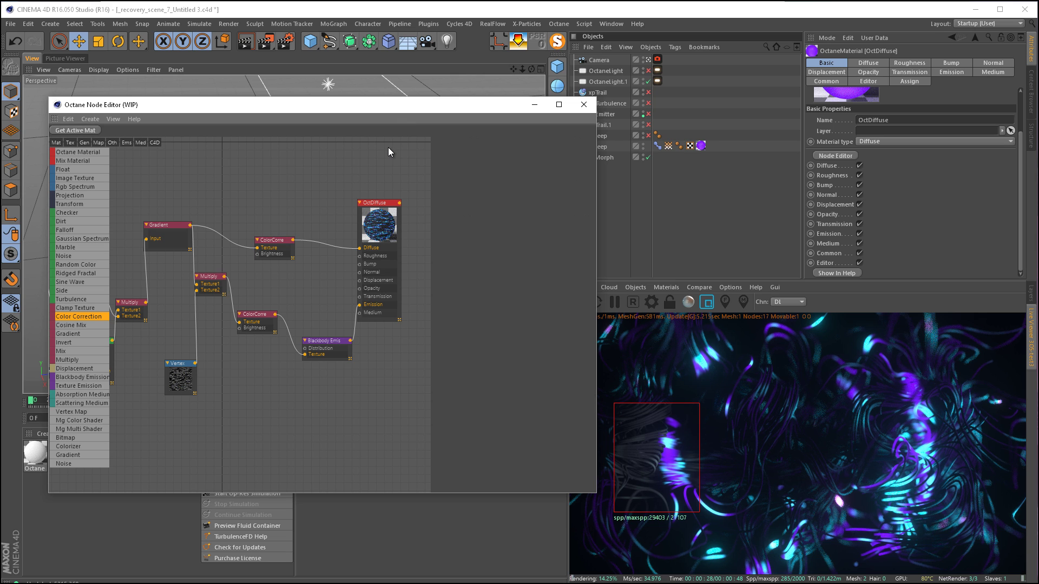
drag(654, 458, 762, 343)
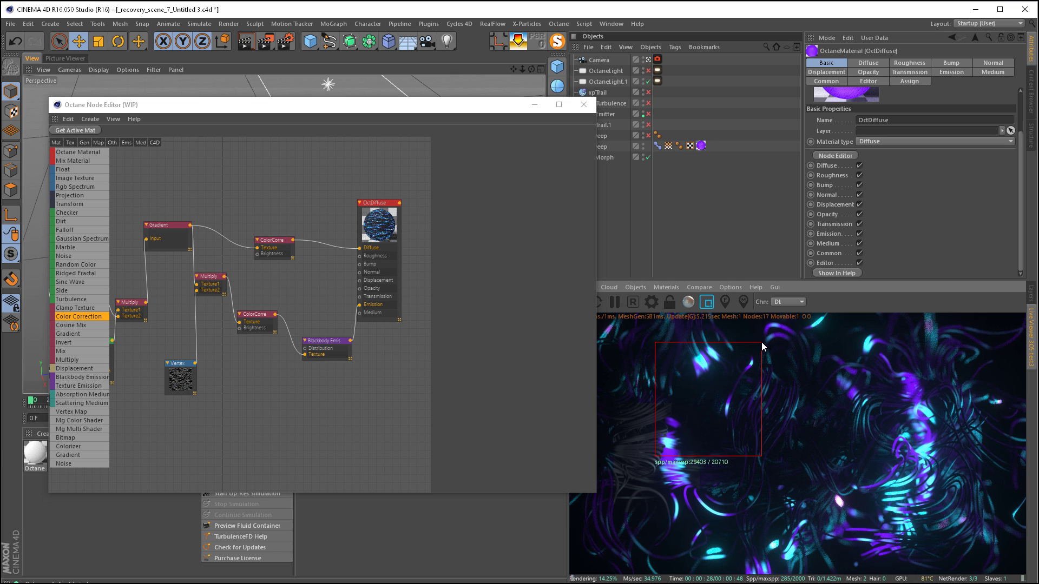
drag(748, 502, 862, 364)
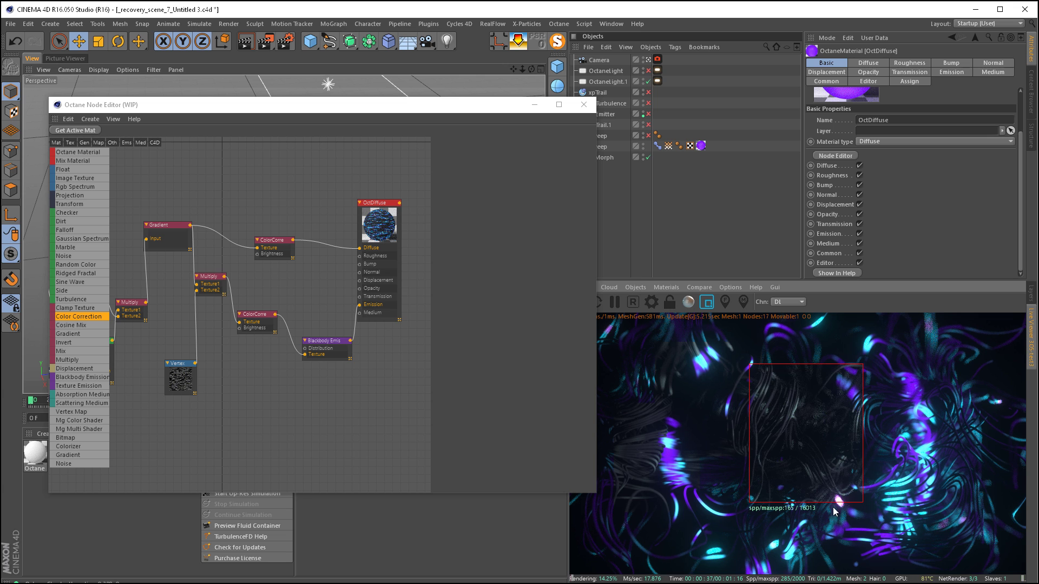
drag(805, 537, 963, 354)
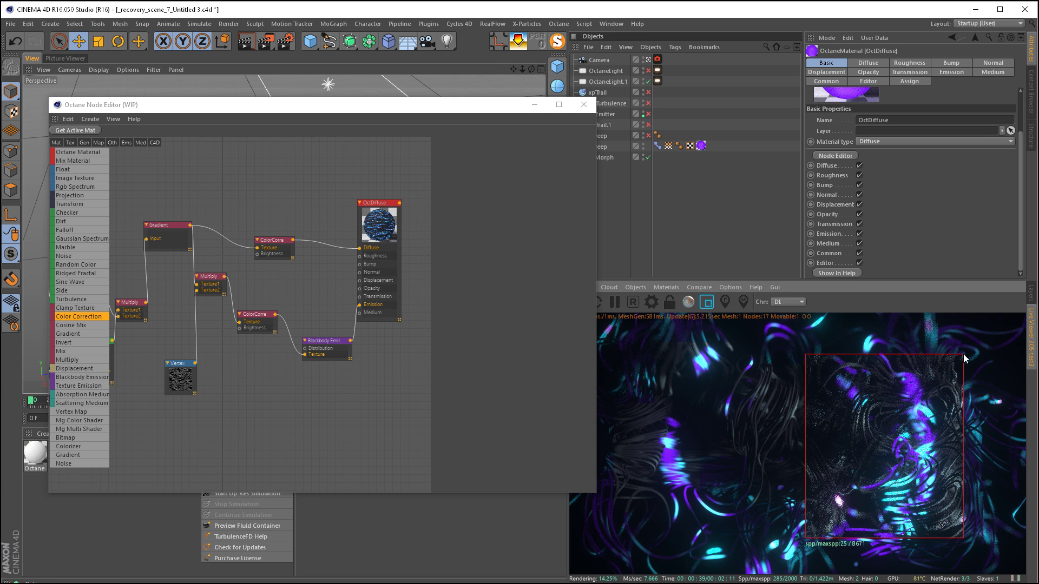
drag(909, 476, 1004, 336)
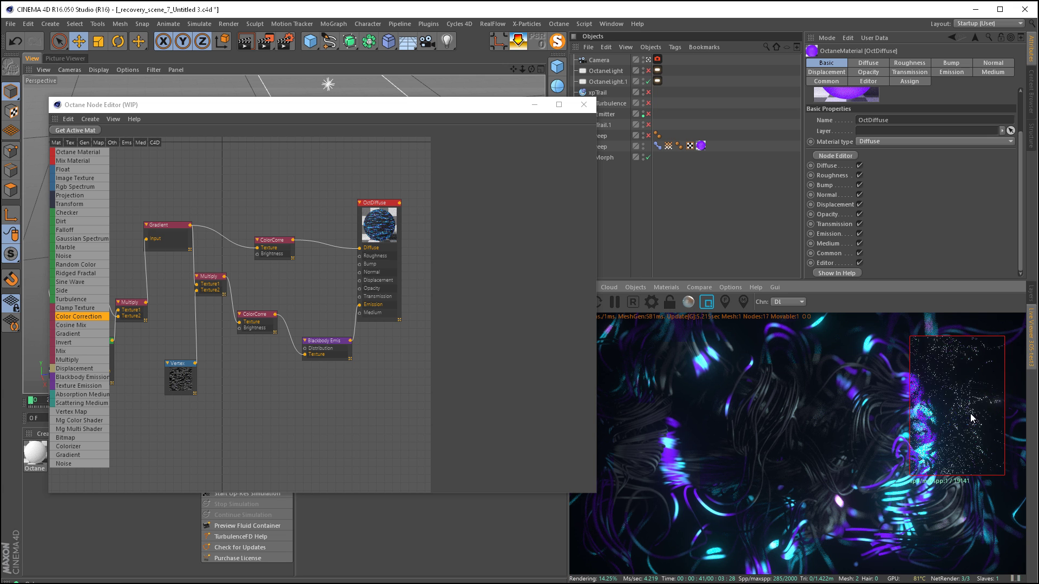
- Re-render two more regions around the dark centre, hide the node editor, and turn off the render region to refresh the full frame
drag(964, 371, 775, 536)
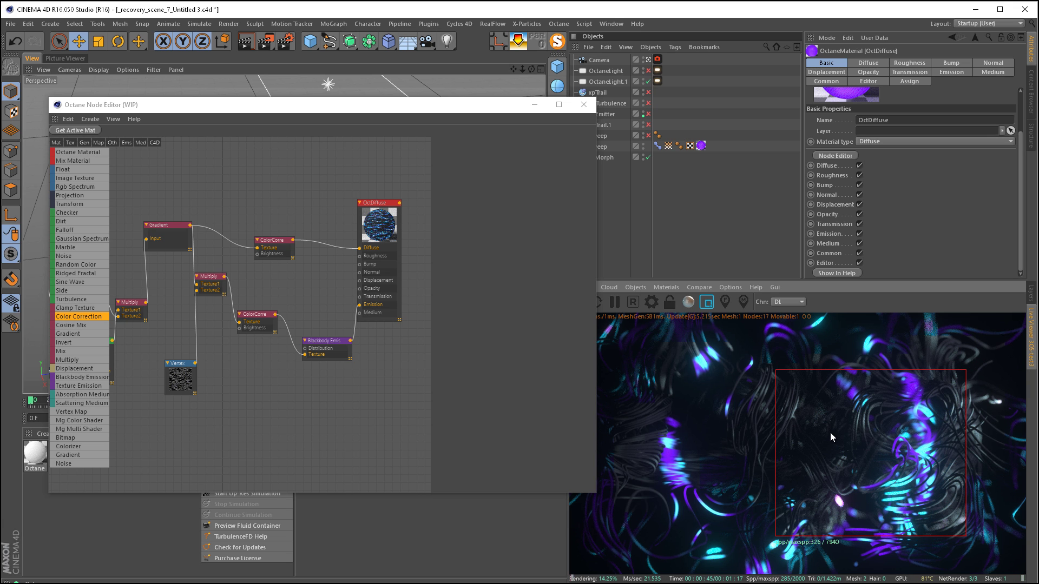
drag(866, 558, 693, 423)
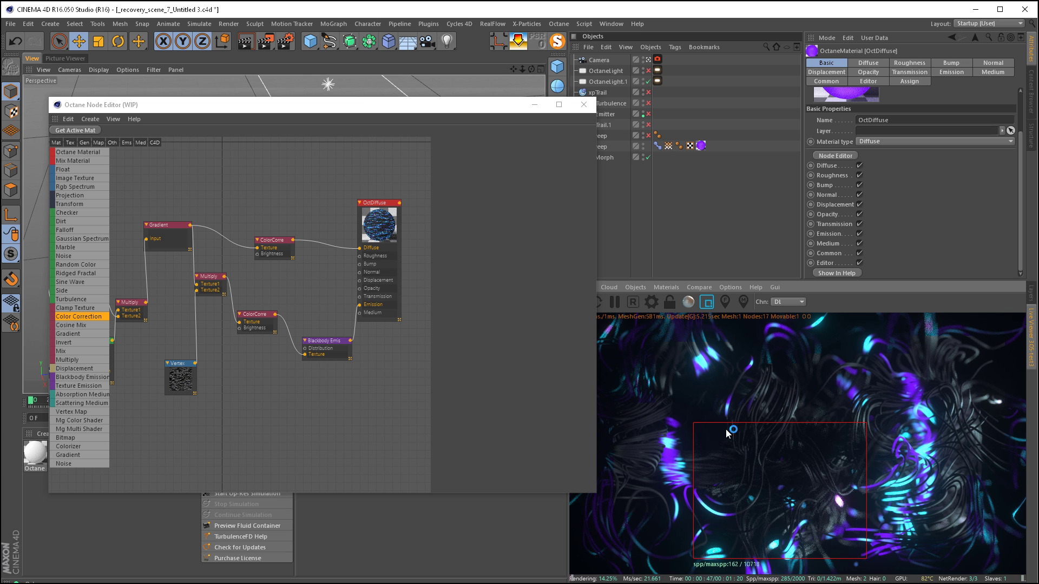
click(530, 108)
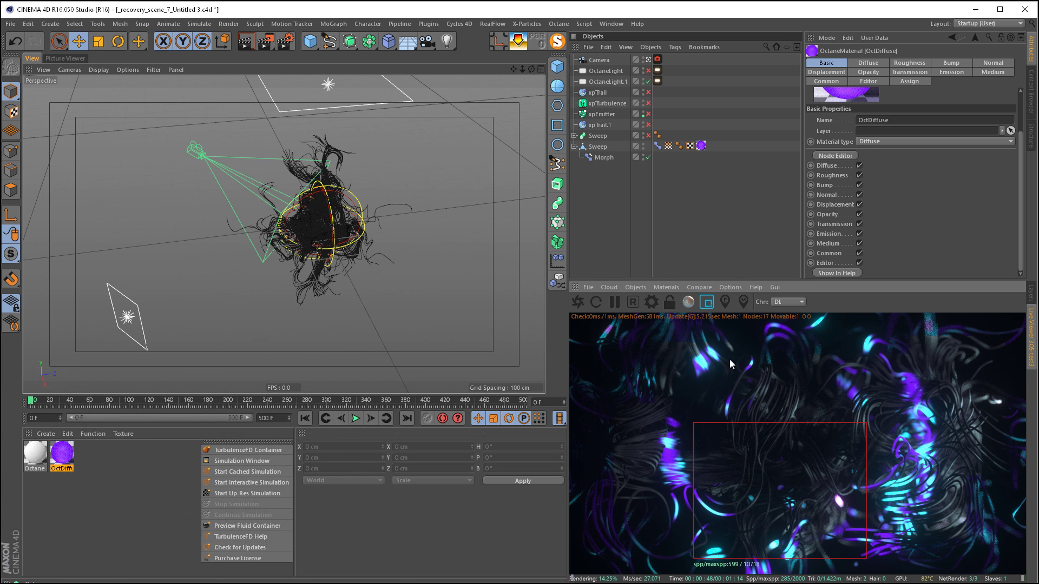
click(706, 302)
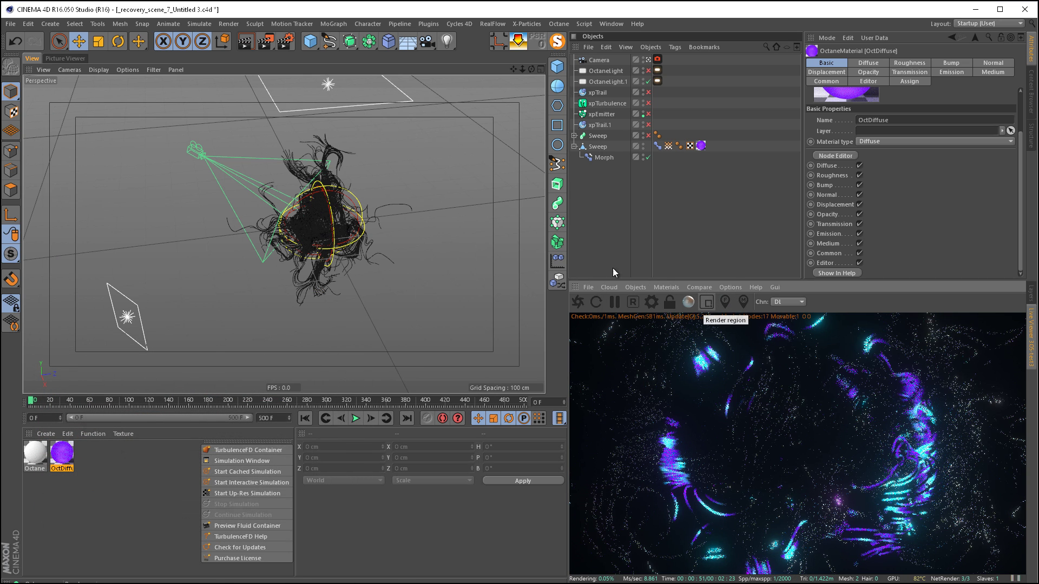
alt+drag(325, 217, 341, 219)
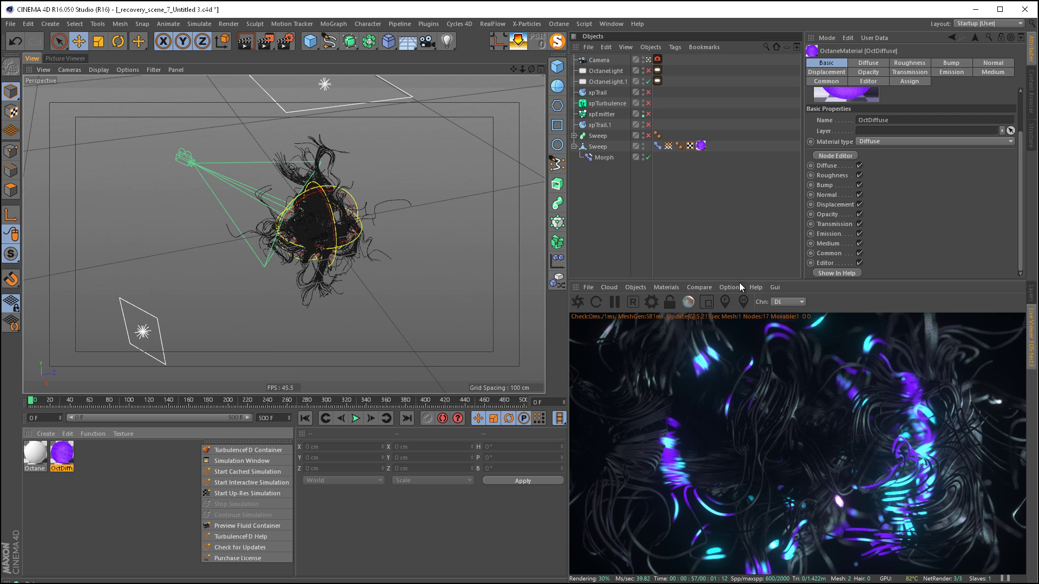
- Bring back the OctDiffuse node graph and move the Color Correction node feeding Diffuse up, clear above the Gradient and material nodes
click(666, 288)
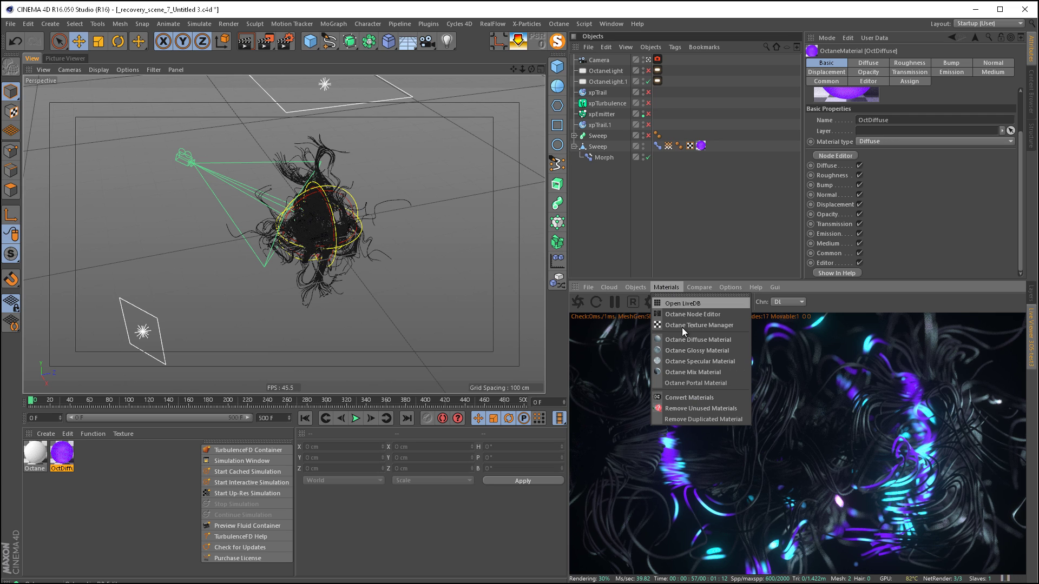
click(57, 463)
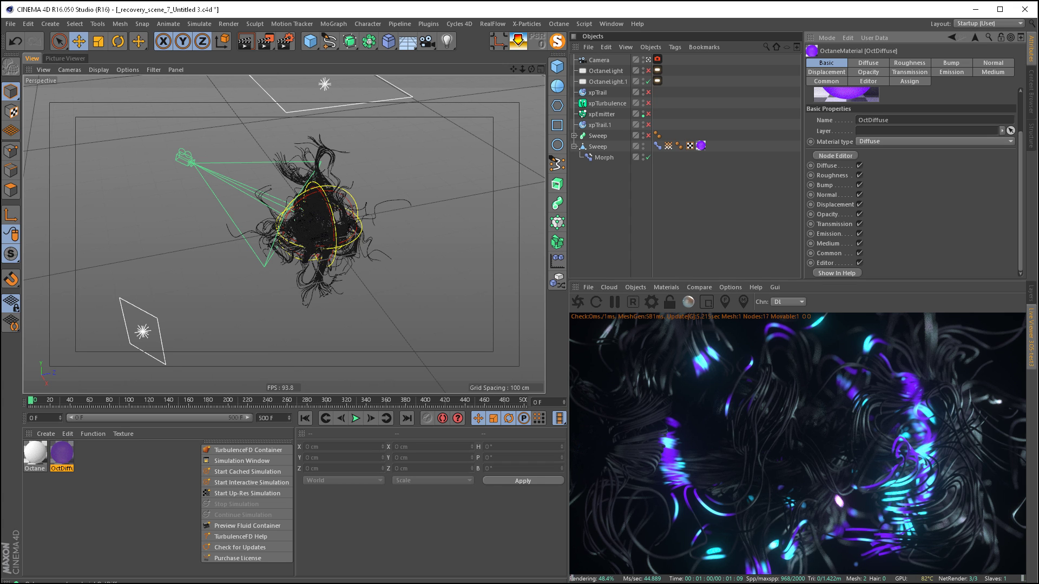
click(142, 583)
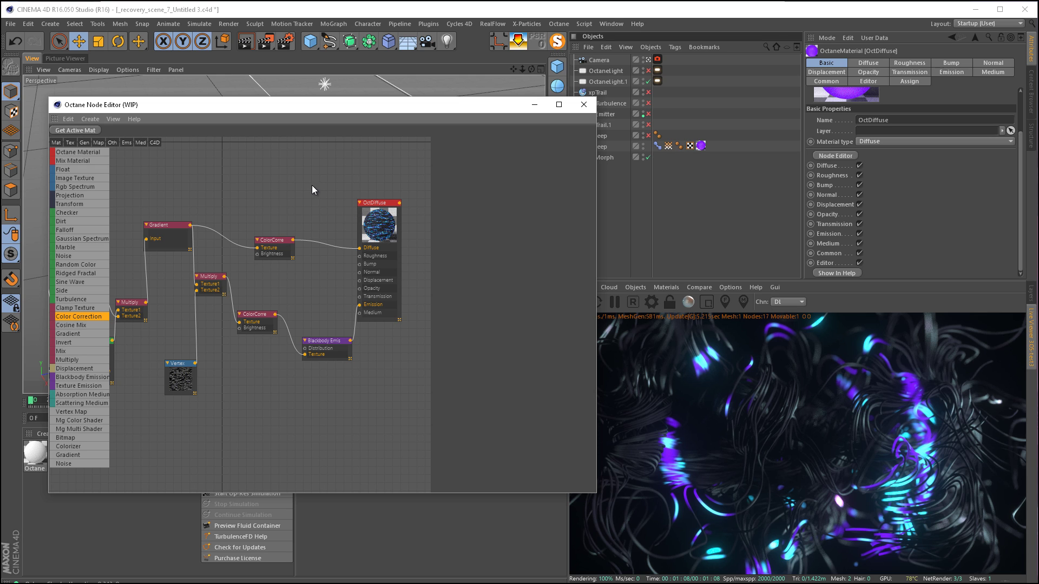
middle_drag(312, 189, 293, 187)
drag(259, 245, 265, 218)
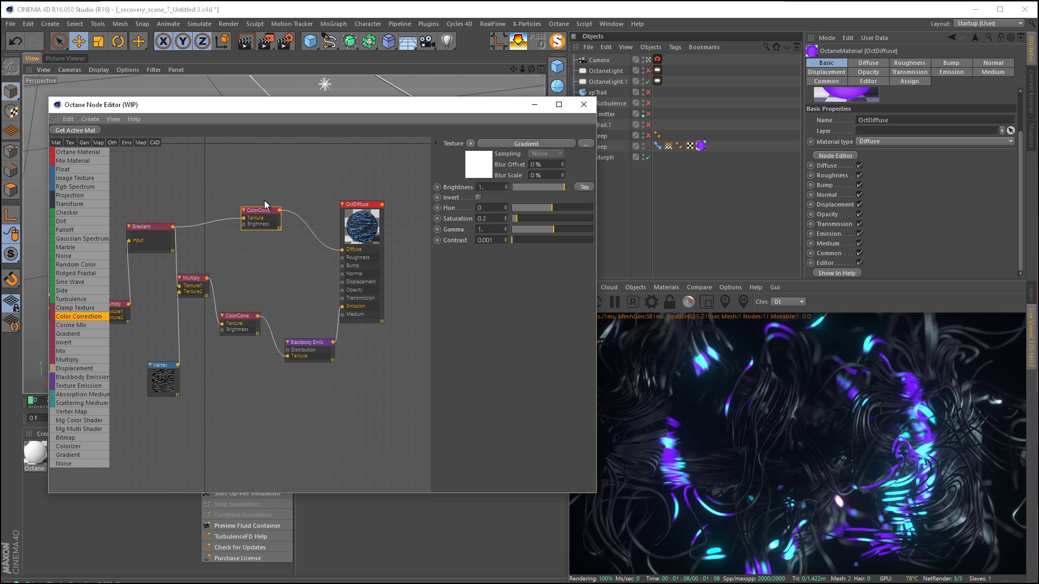
drag(267, 213, 263, 195)
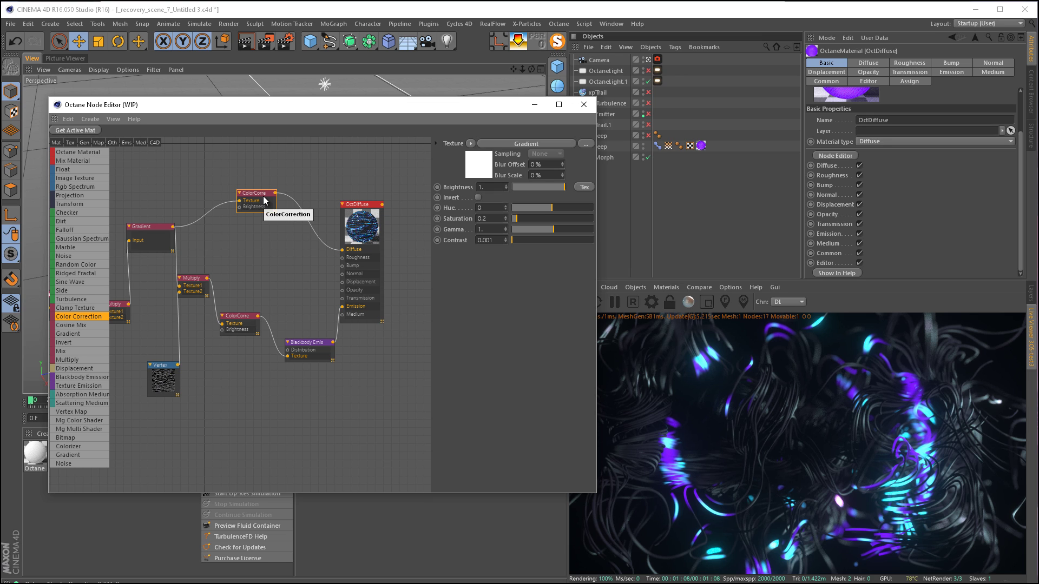
click(307, 181)
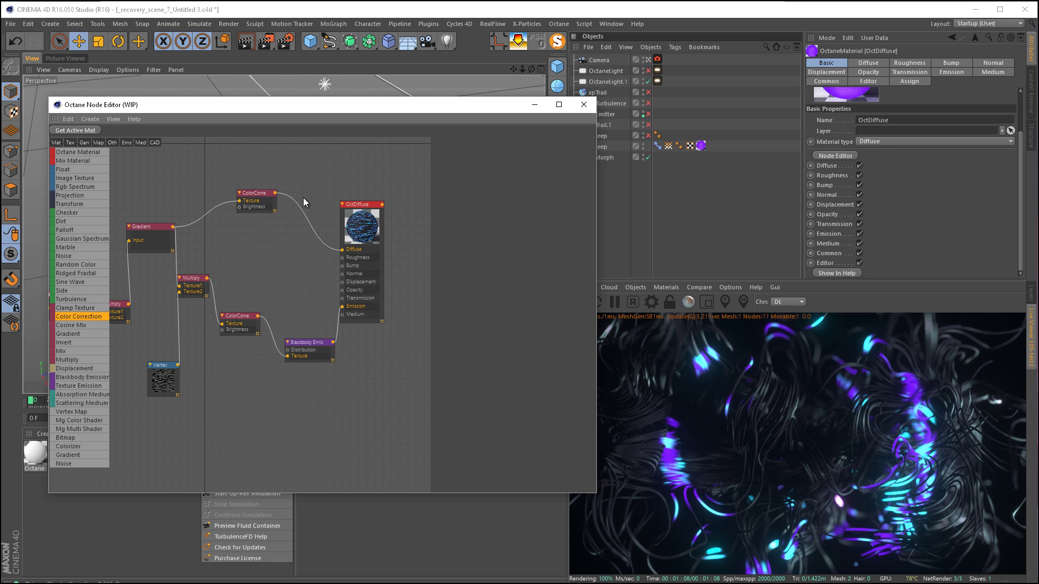
mouse_move(264, 197)
mouse_down()
mouse_move(261, 184)
mouse_move(284, 181)
mouse_move(308, 225)
mouse_move(229, 196)
mouse_move(204, 163)
mouse_move(192, 172)
mouse_move(238, 184)
mouse_move(264, 212)
mouse_move(274, 202)
mouse_move(257, 182)
mouse_up()
click(294, 160)
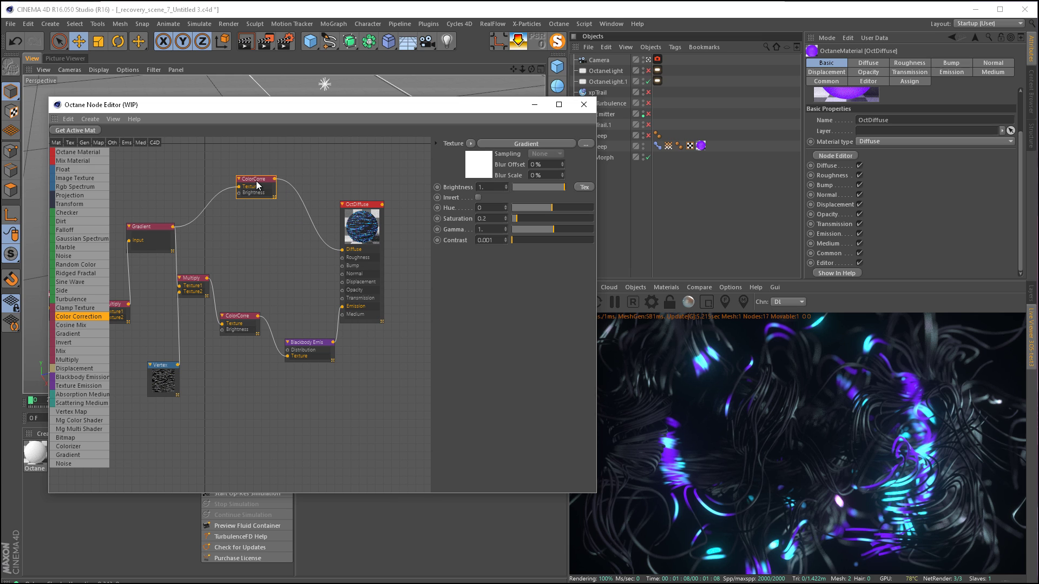
double_click(257, 181)
double_click(256, 181)
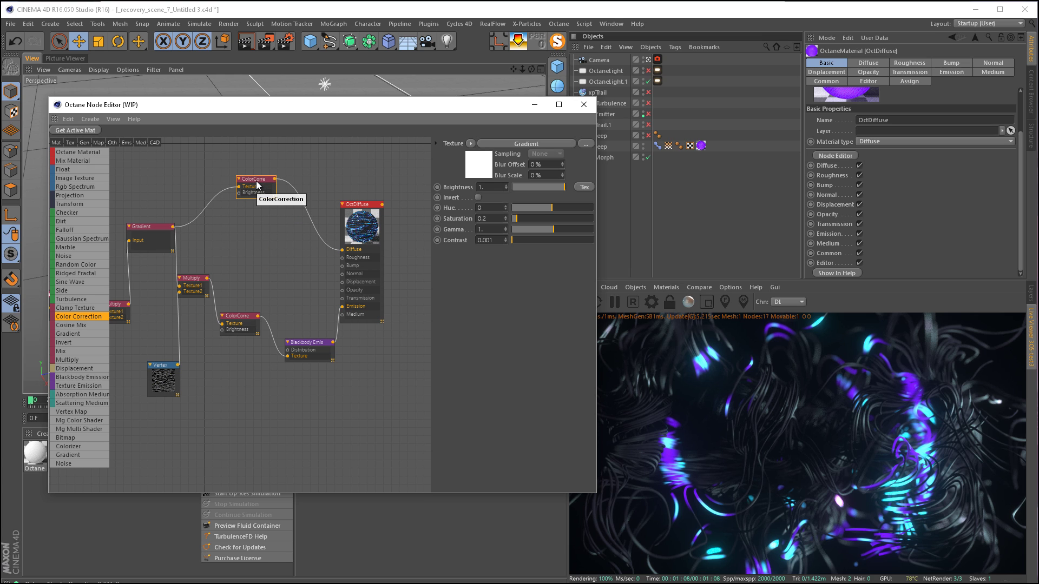